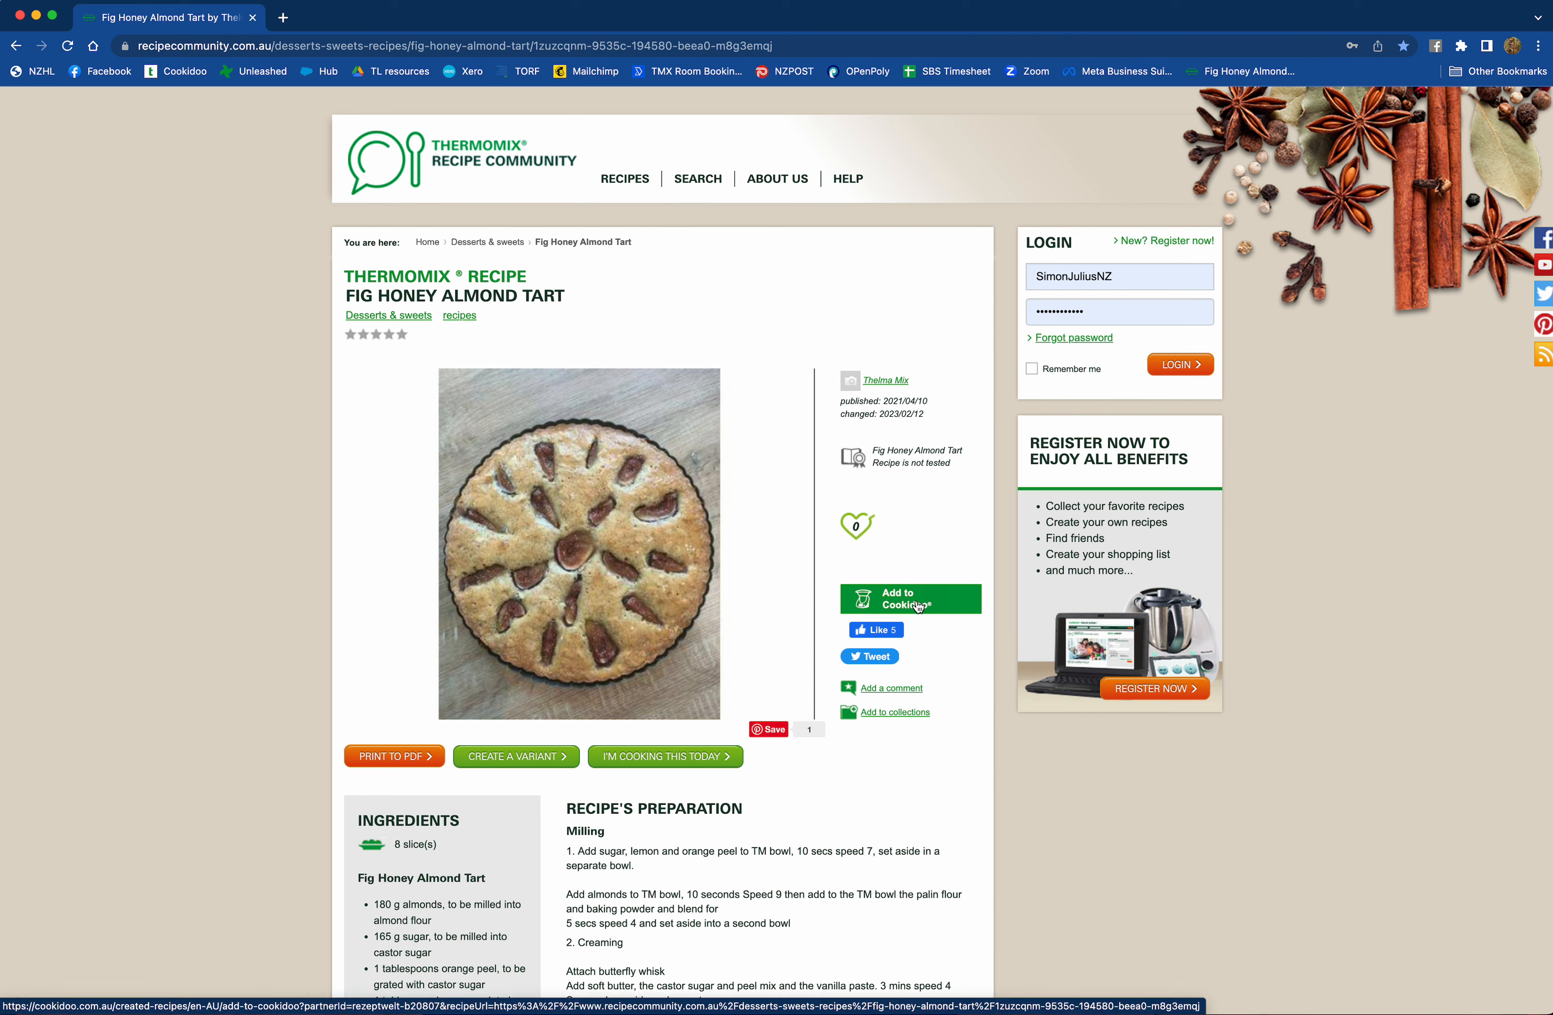
- Add the Fig Honey Almond Tart recipe from Recipe Community to the Created recipes collection in Cookidoo
left_click(919, 606)
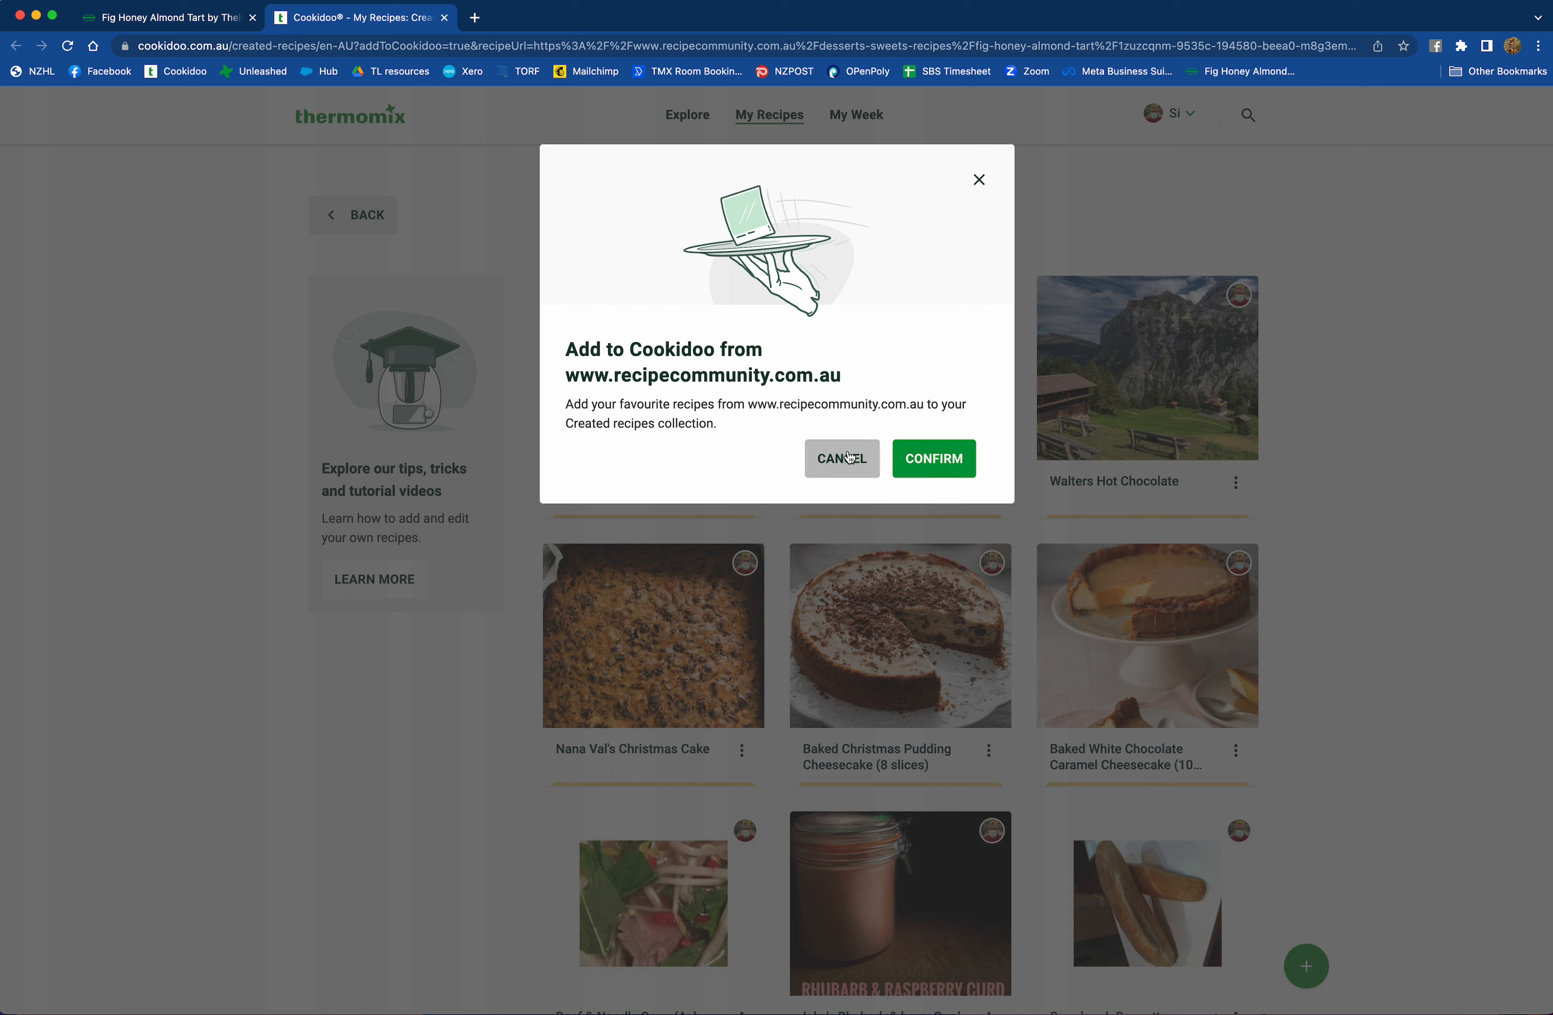
left_click(951, 462)
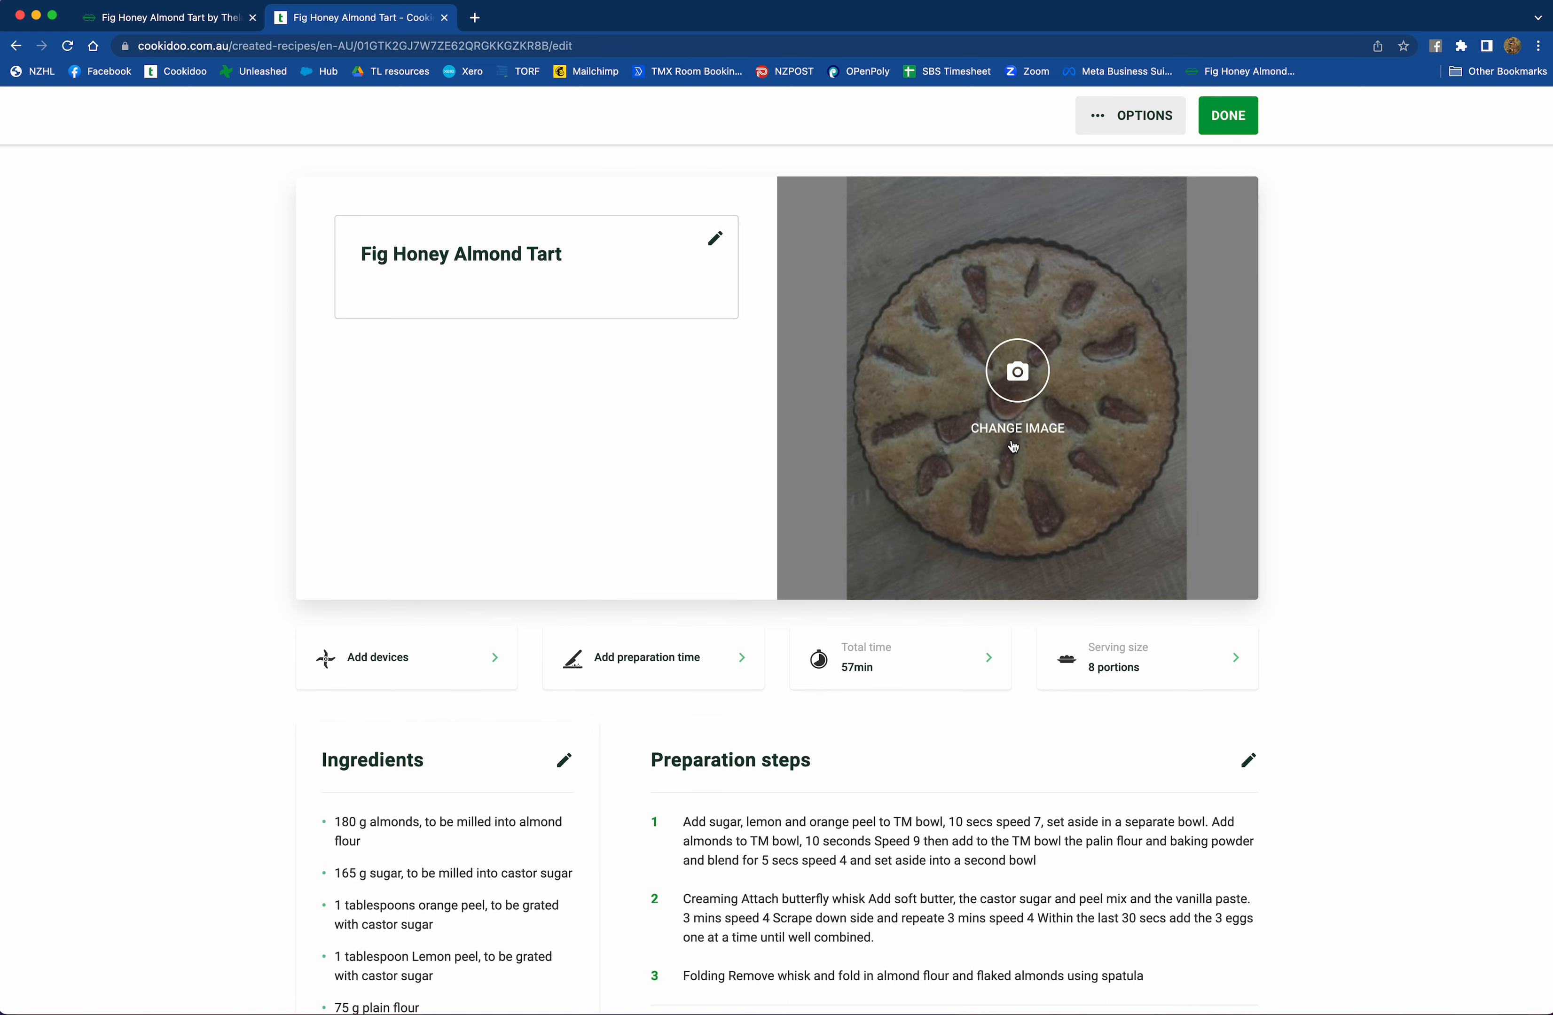
- Open the preparation steps for editing and split step 1 after "speed 7," so that "set aside in a separate bowl" begins a new step
scroll(1002, 455, "down", 5)
scroll(990, 473, "down", 3)
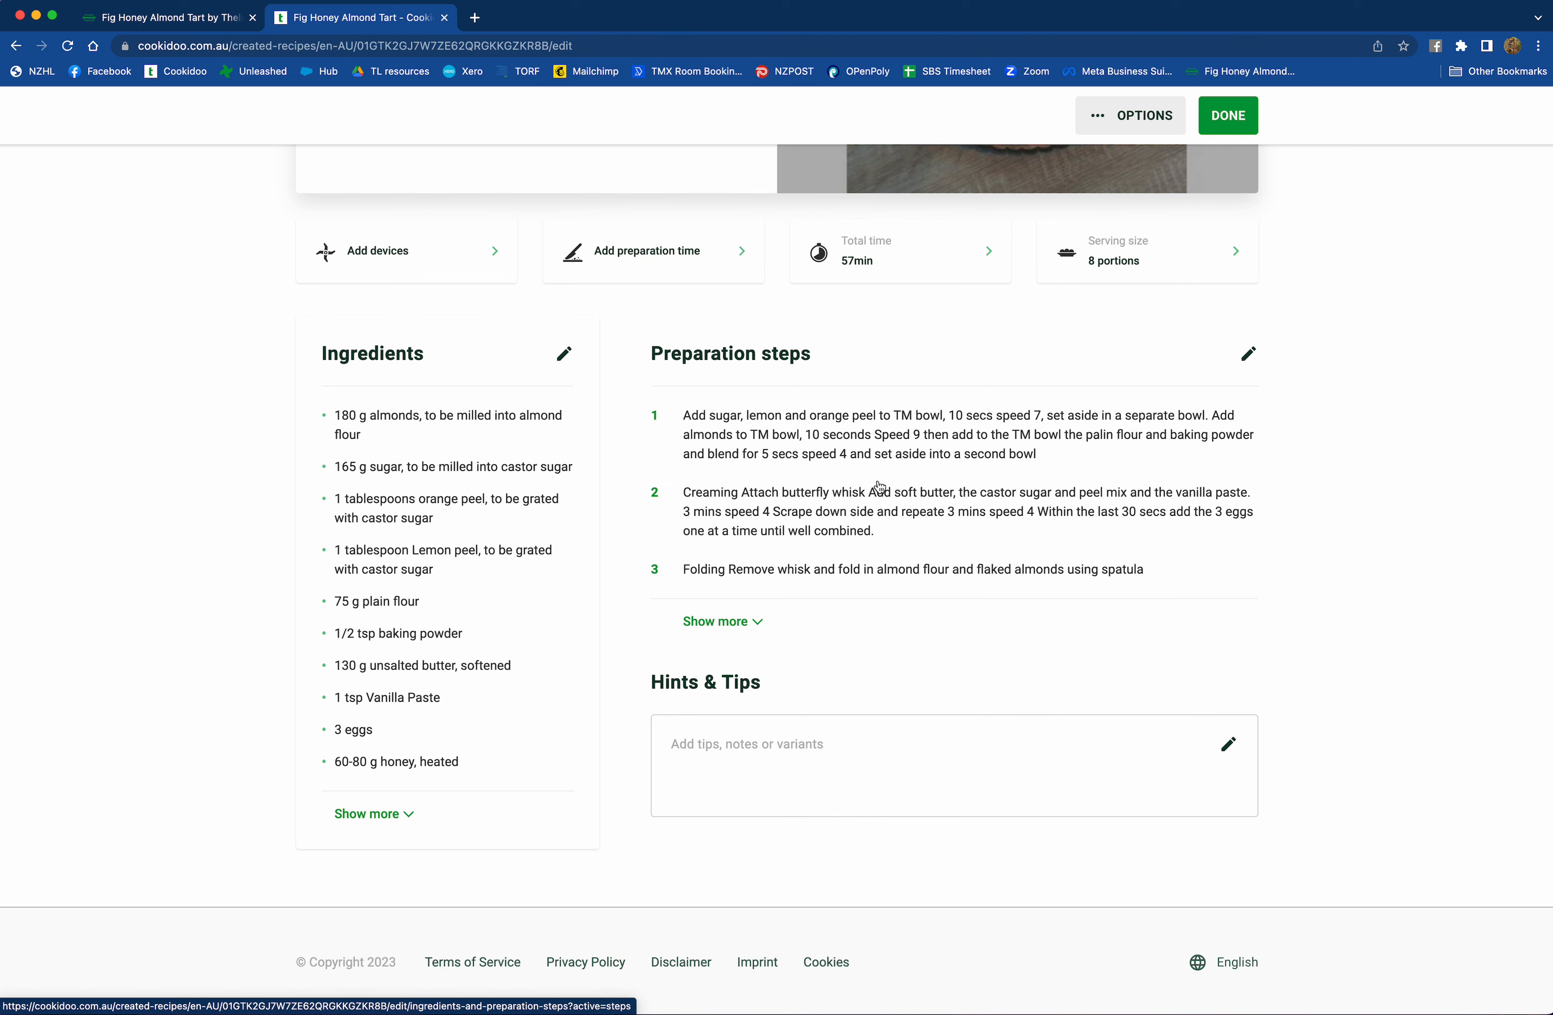
left_click(1247, 359)
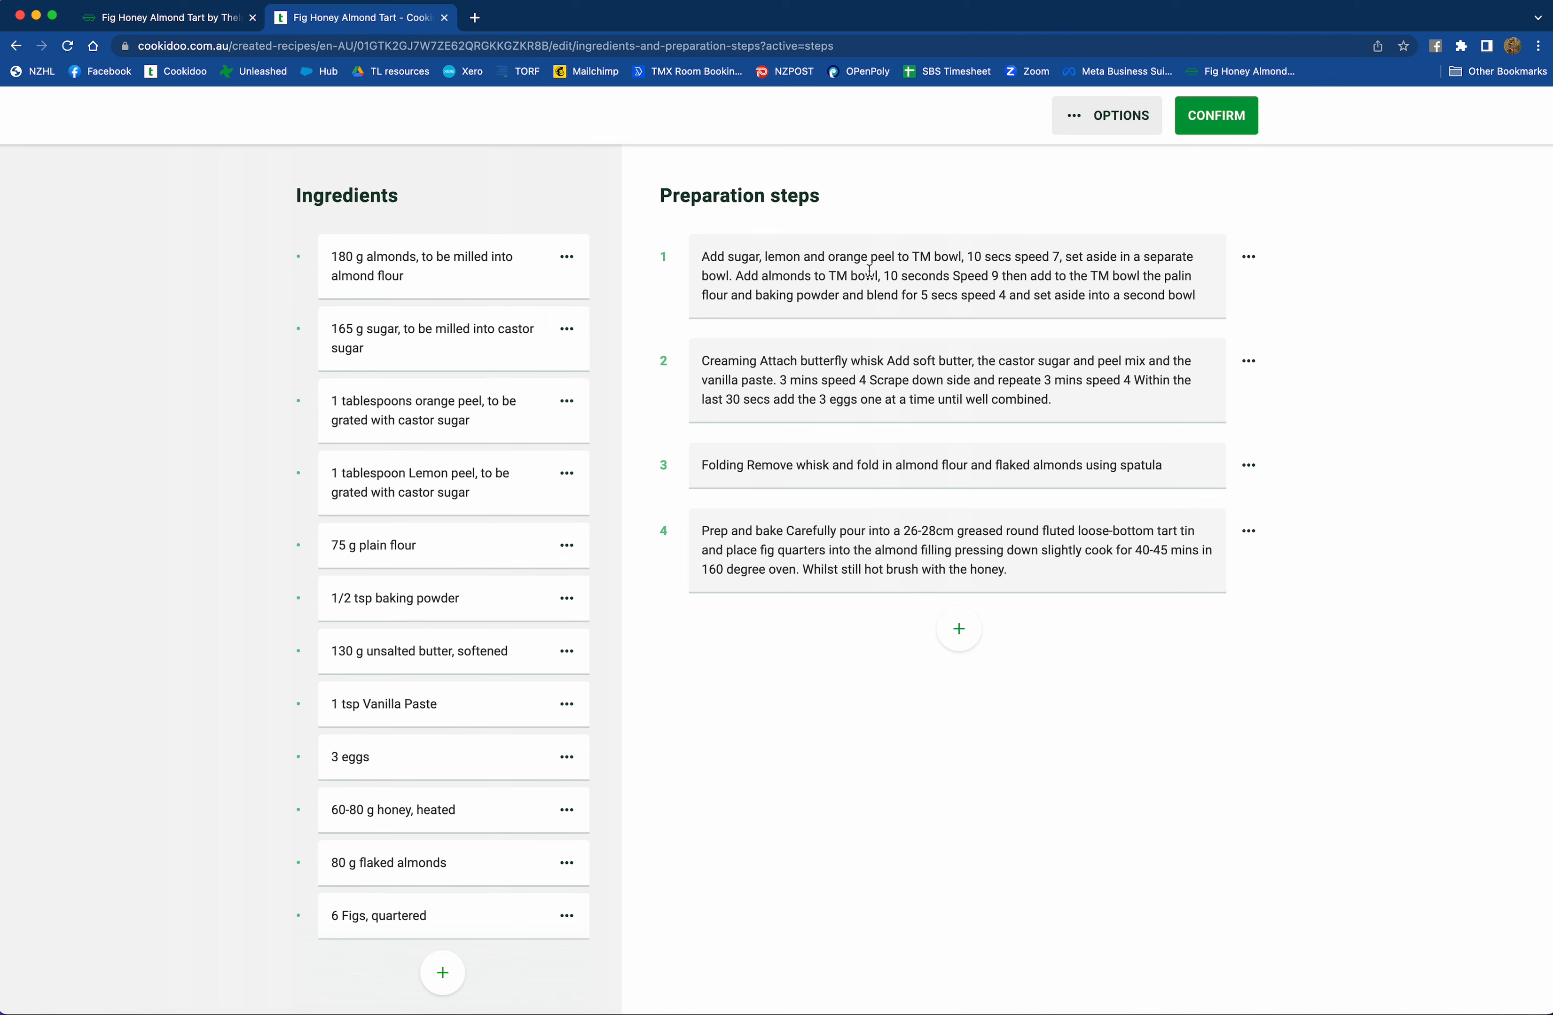
left_click(1063, 256)
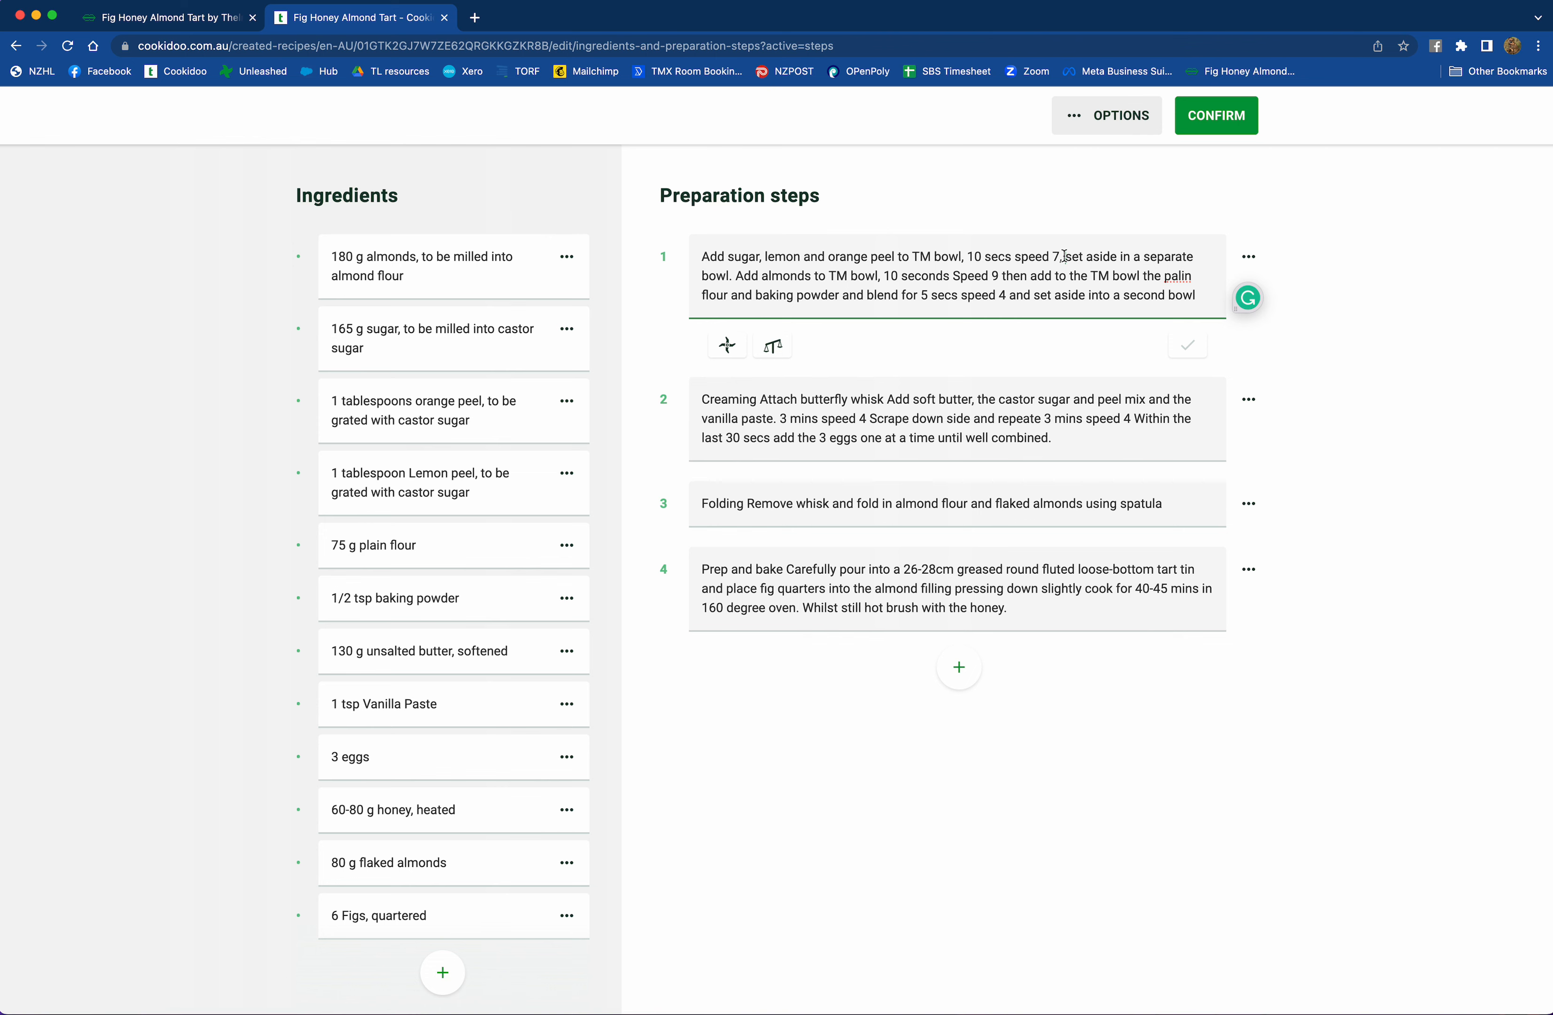
key("Return")
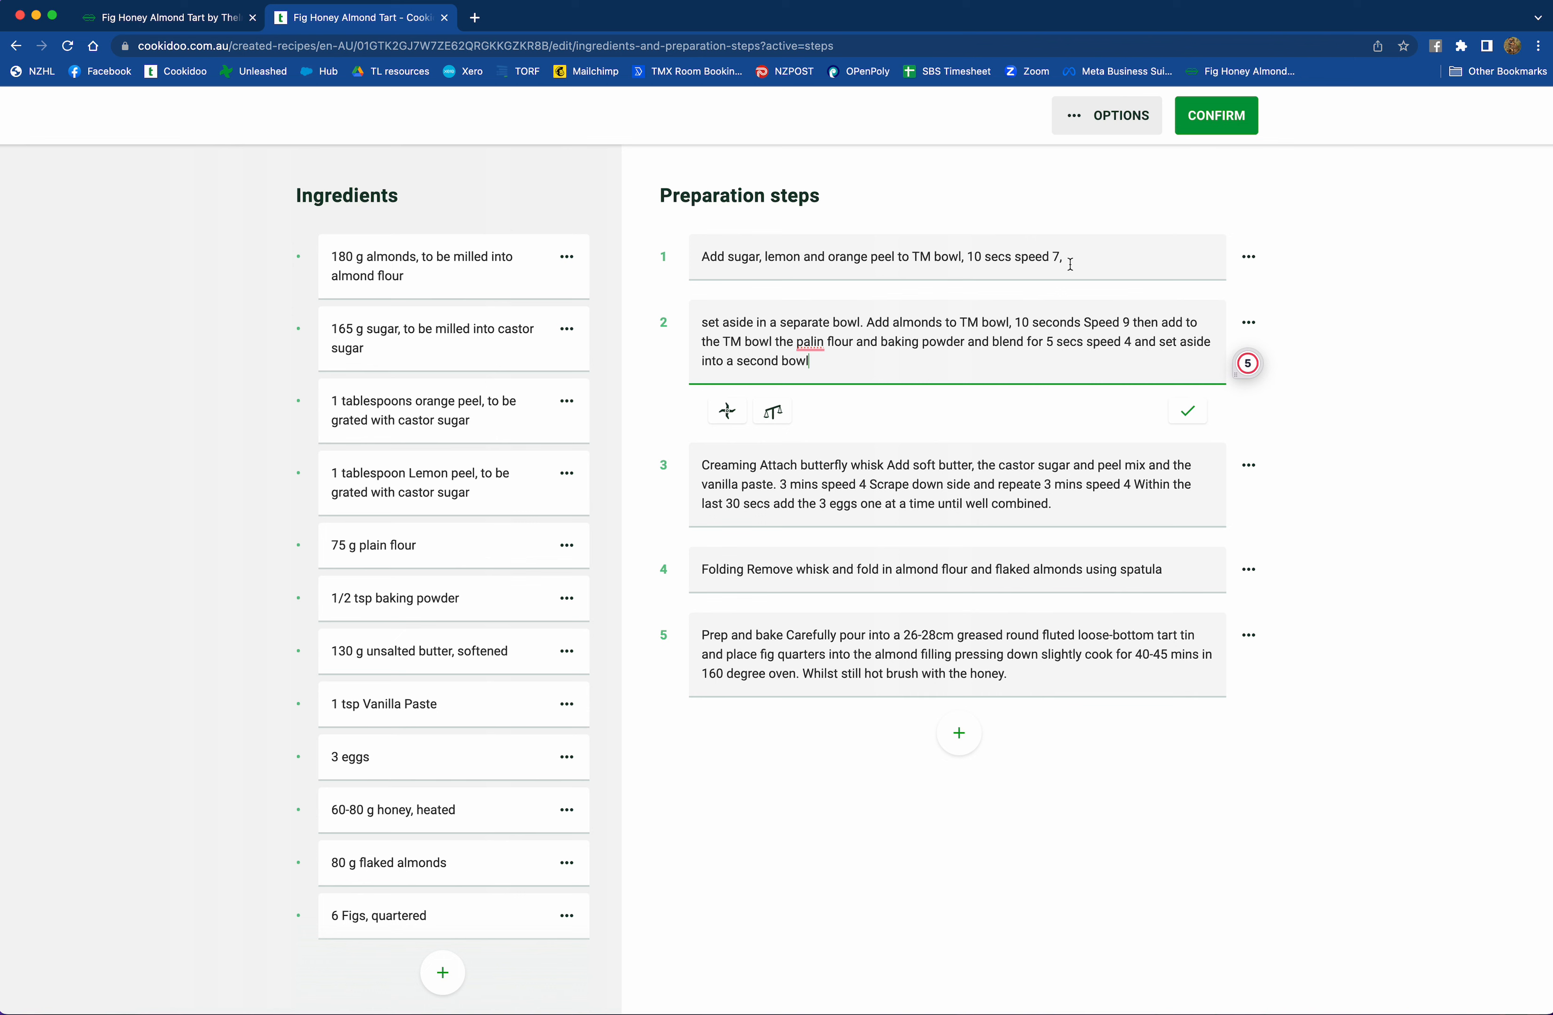
- Insert the linked ingredients 165 g sugar and 1 tablespoon Lemon peel after "Add" in step 1, each followed by a comma
left_click(729, 257)
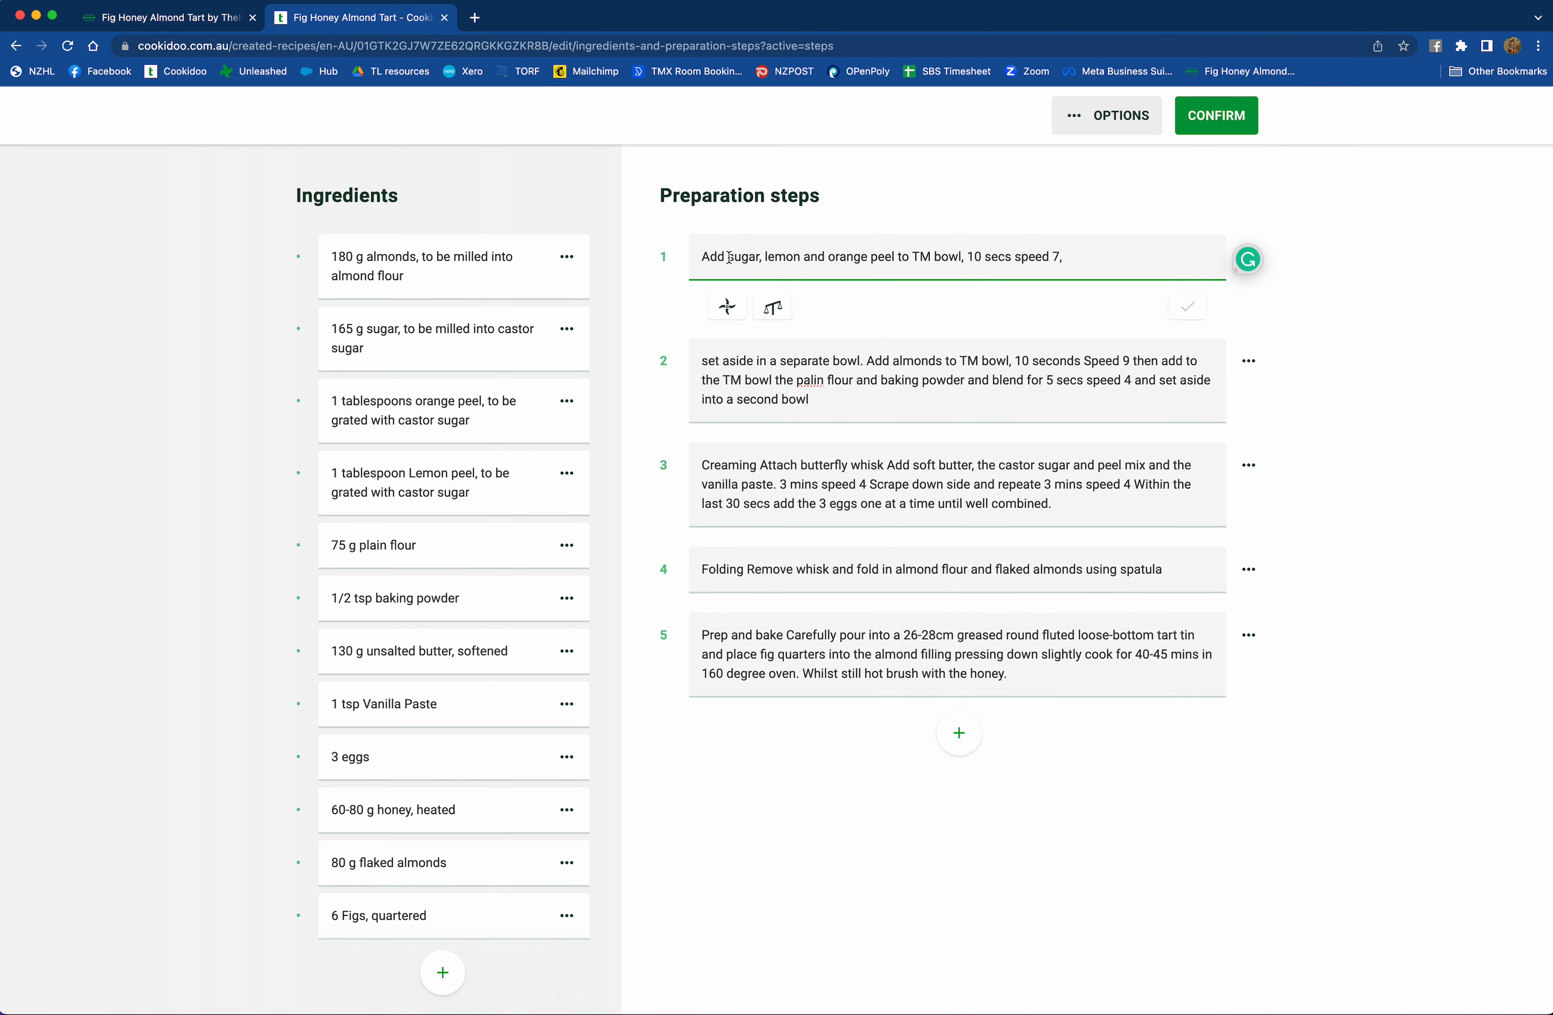
left_click(772, 307)
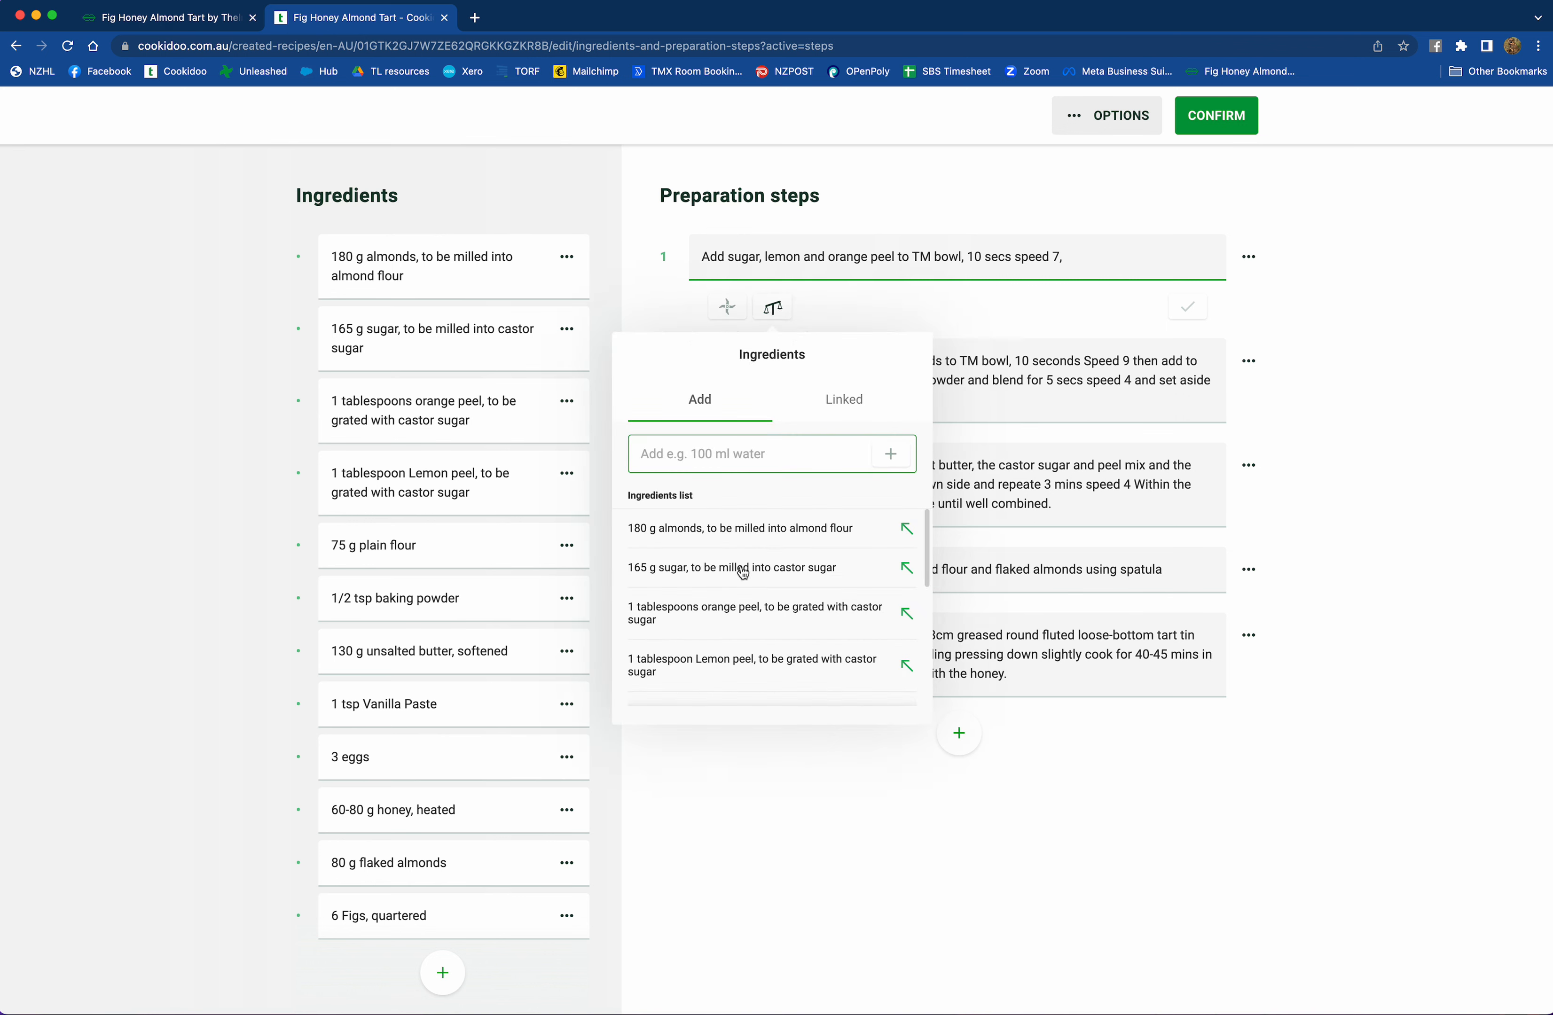
left_click(678, 572)
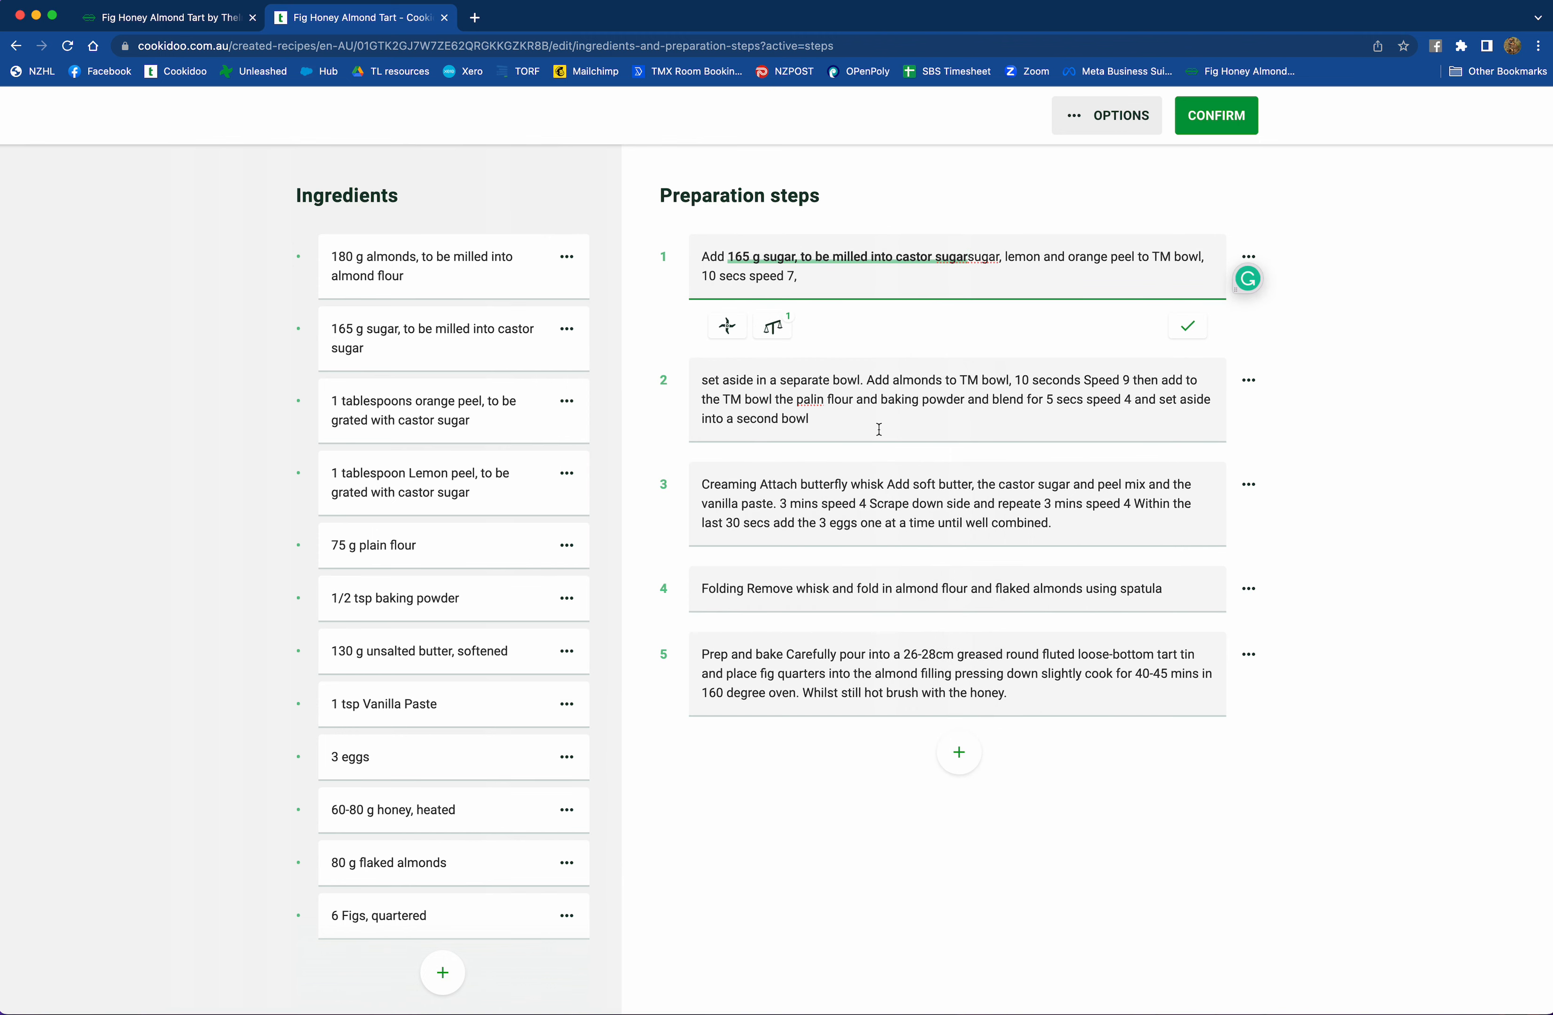
type(",")
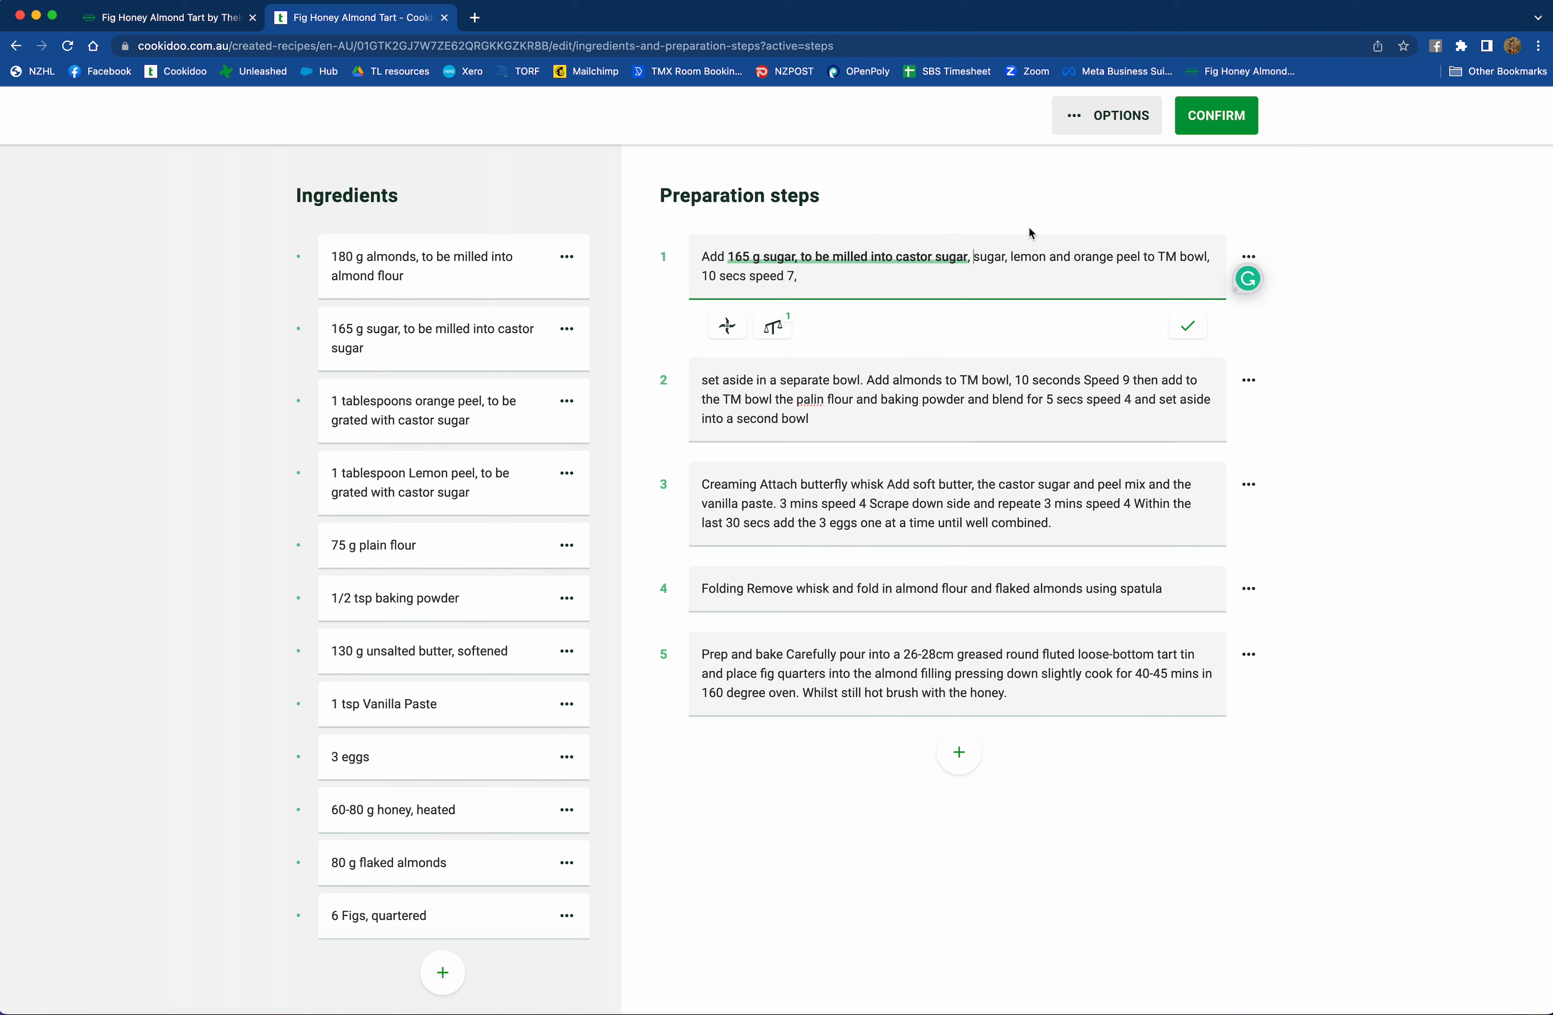
left_click(774, 327)
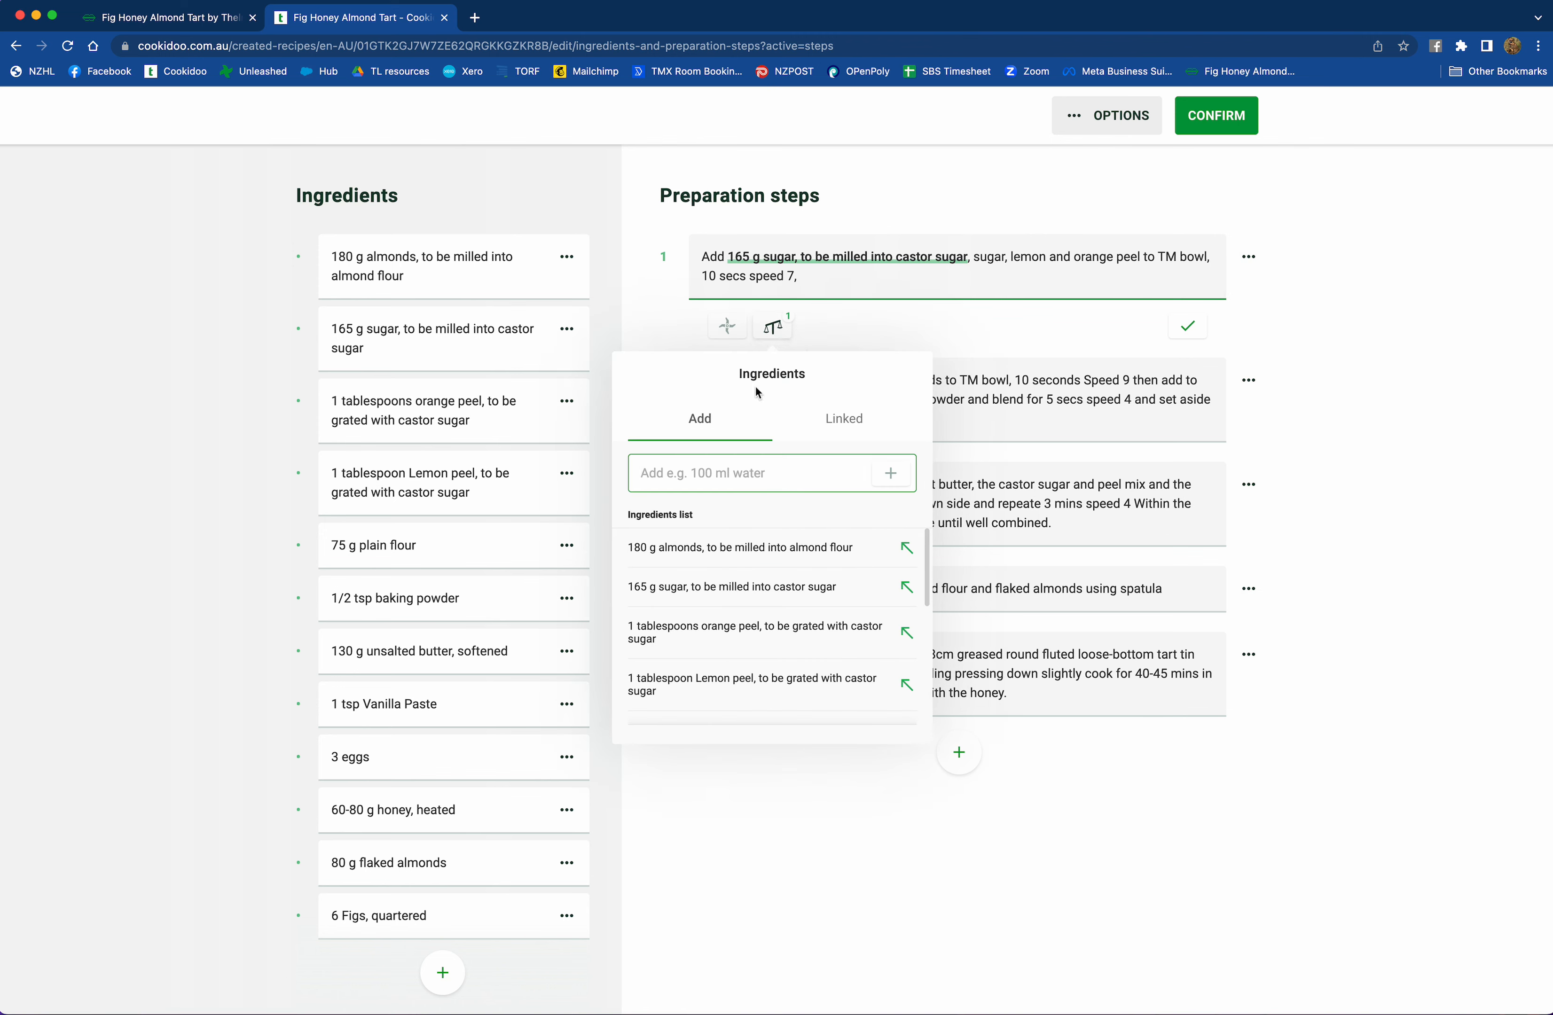
left_click(725, 681)
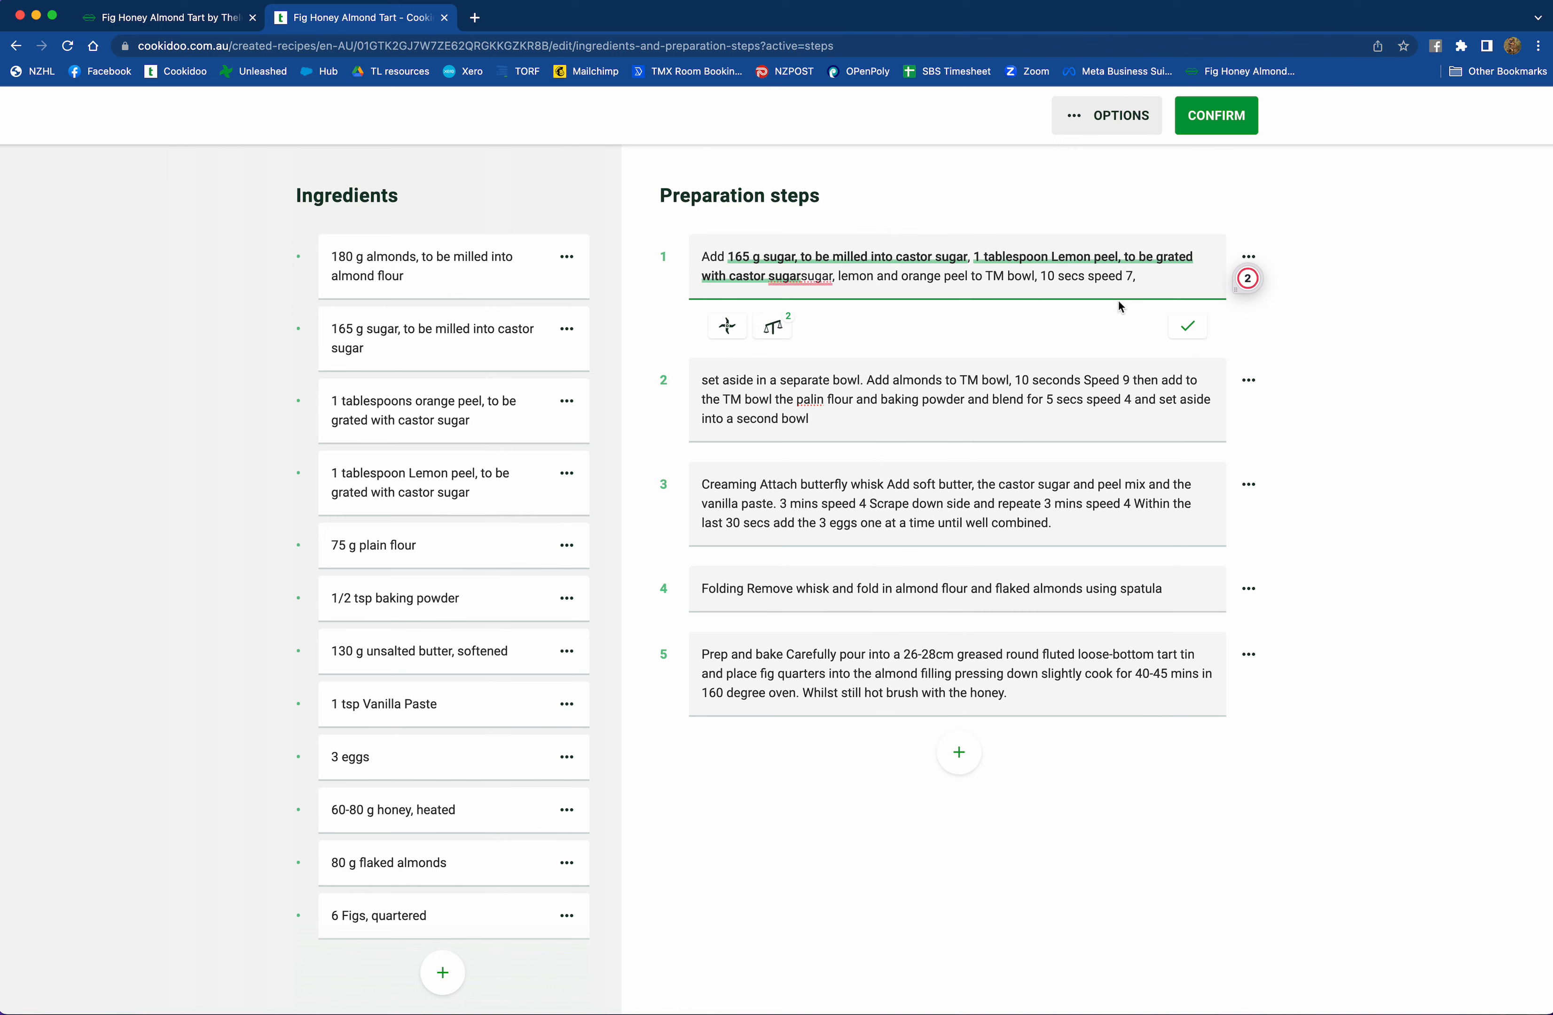
type(",")
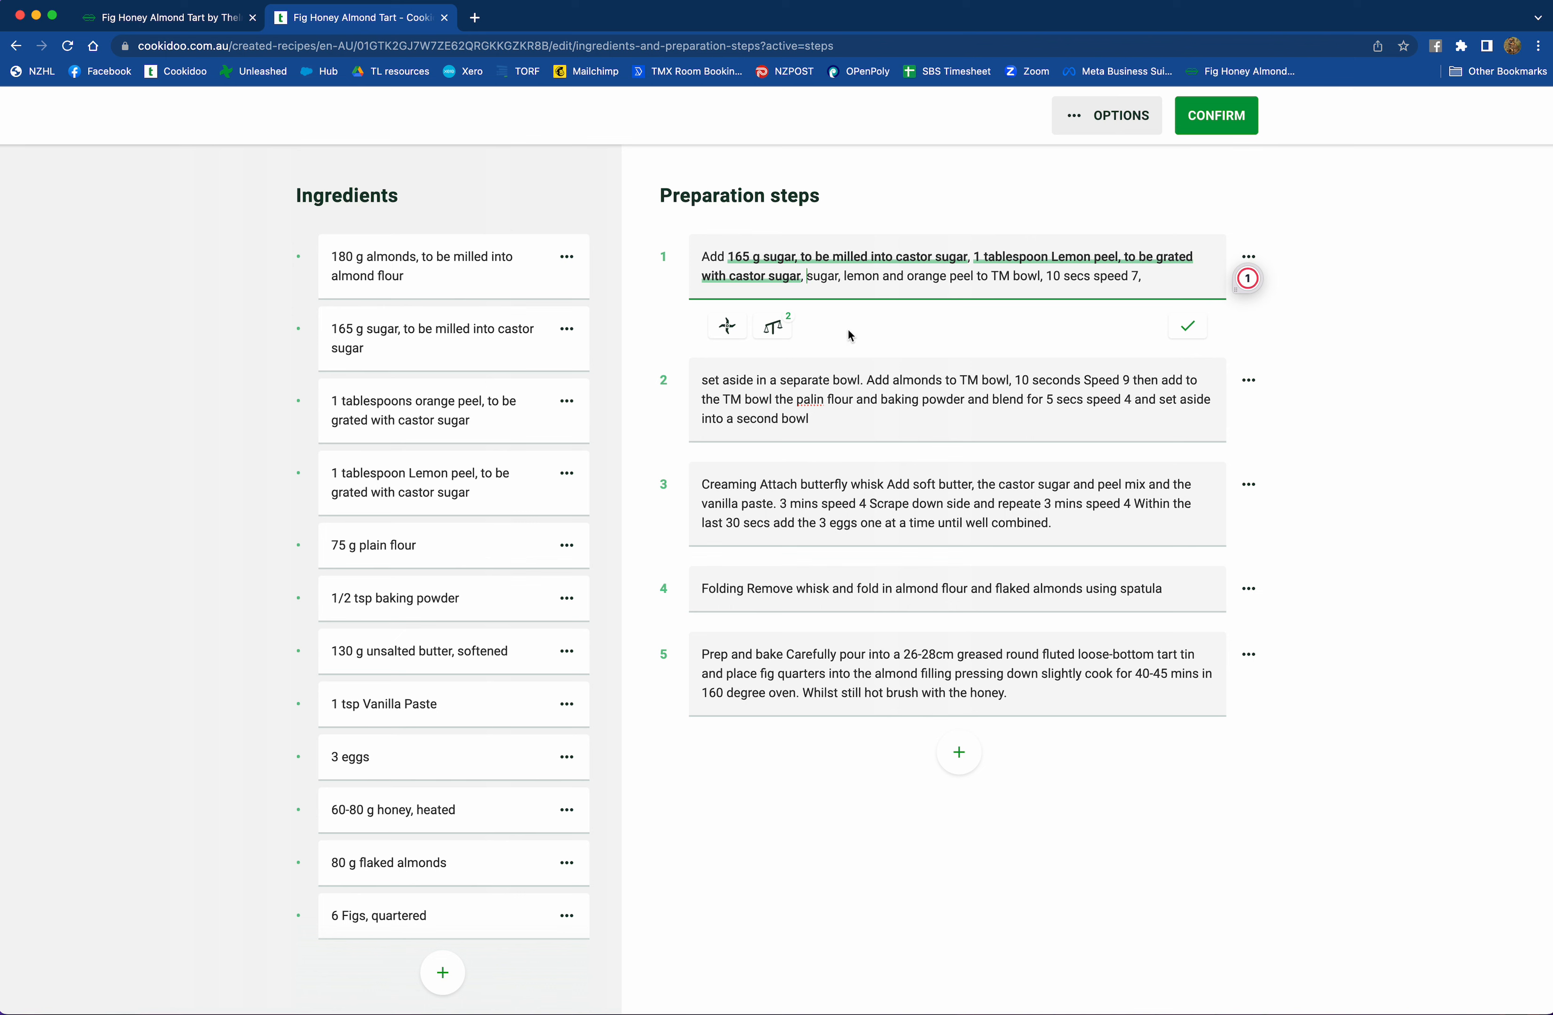
- Insert the linked 1 tablespoons orange peel ingredient after the lemon peel in step 1
left_click(771, 328)
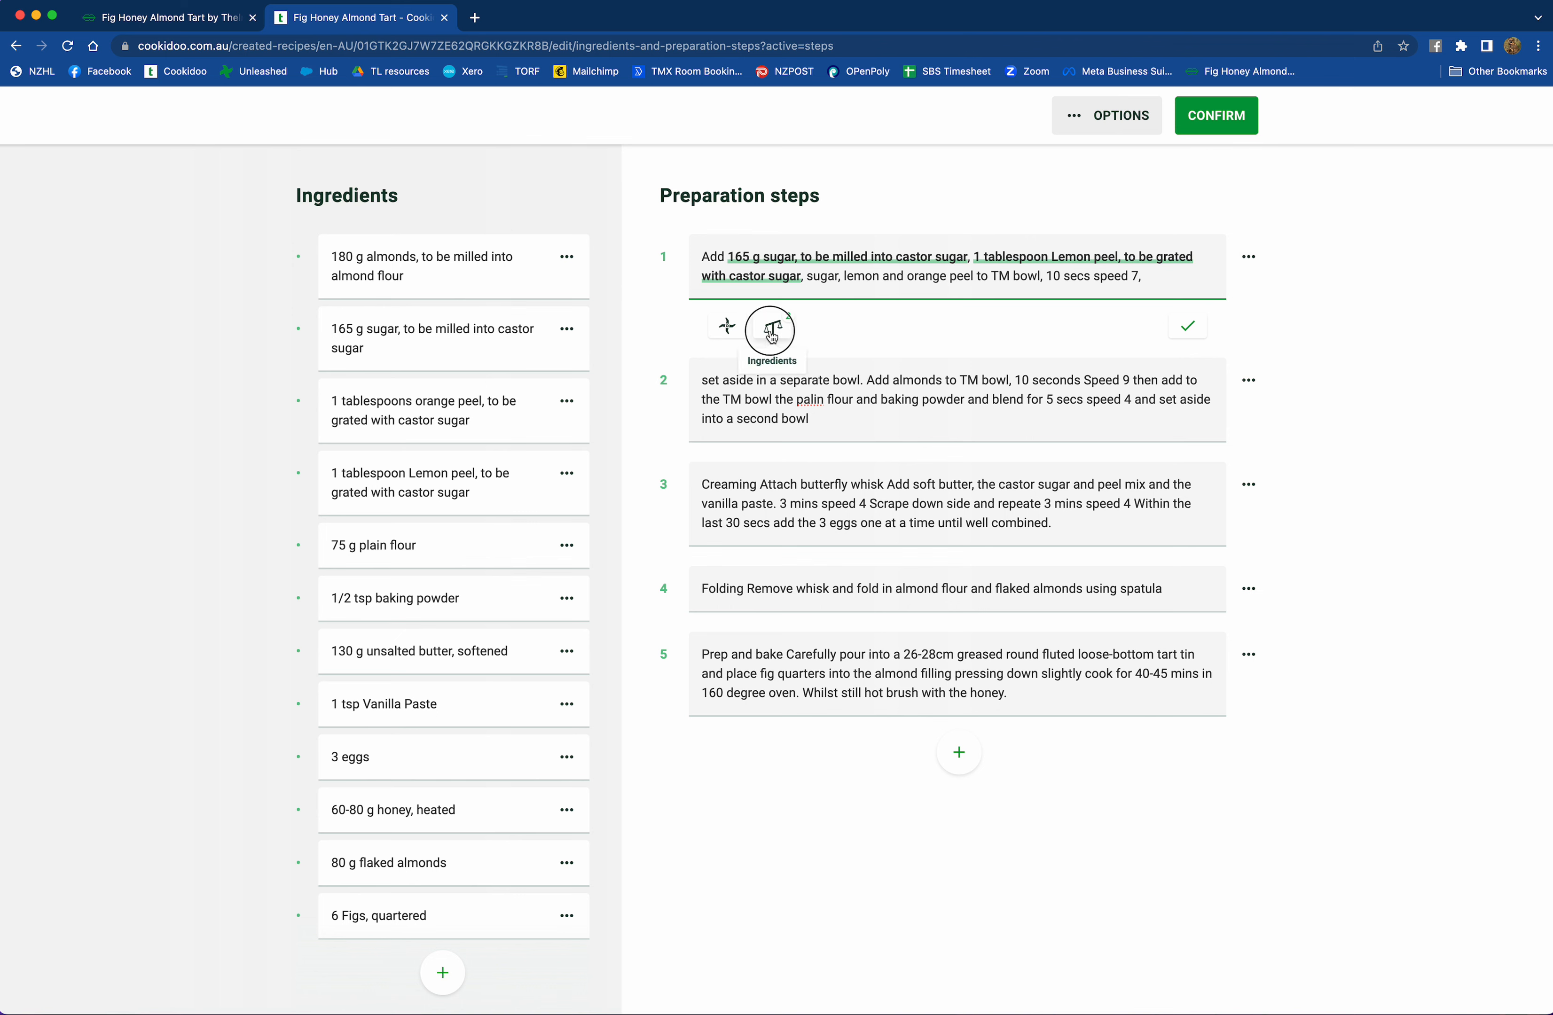
scroll(760, 613, "down", 3)
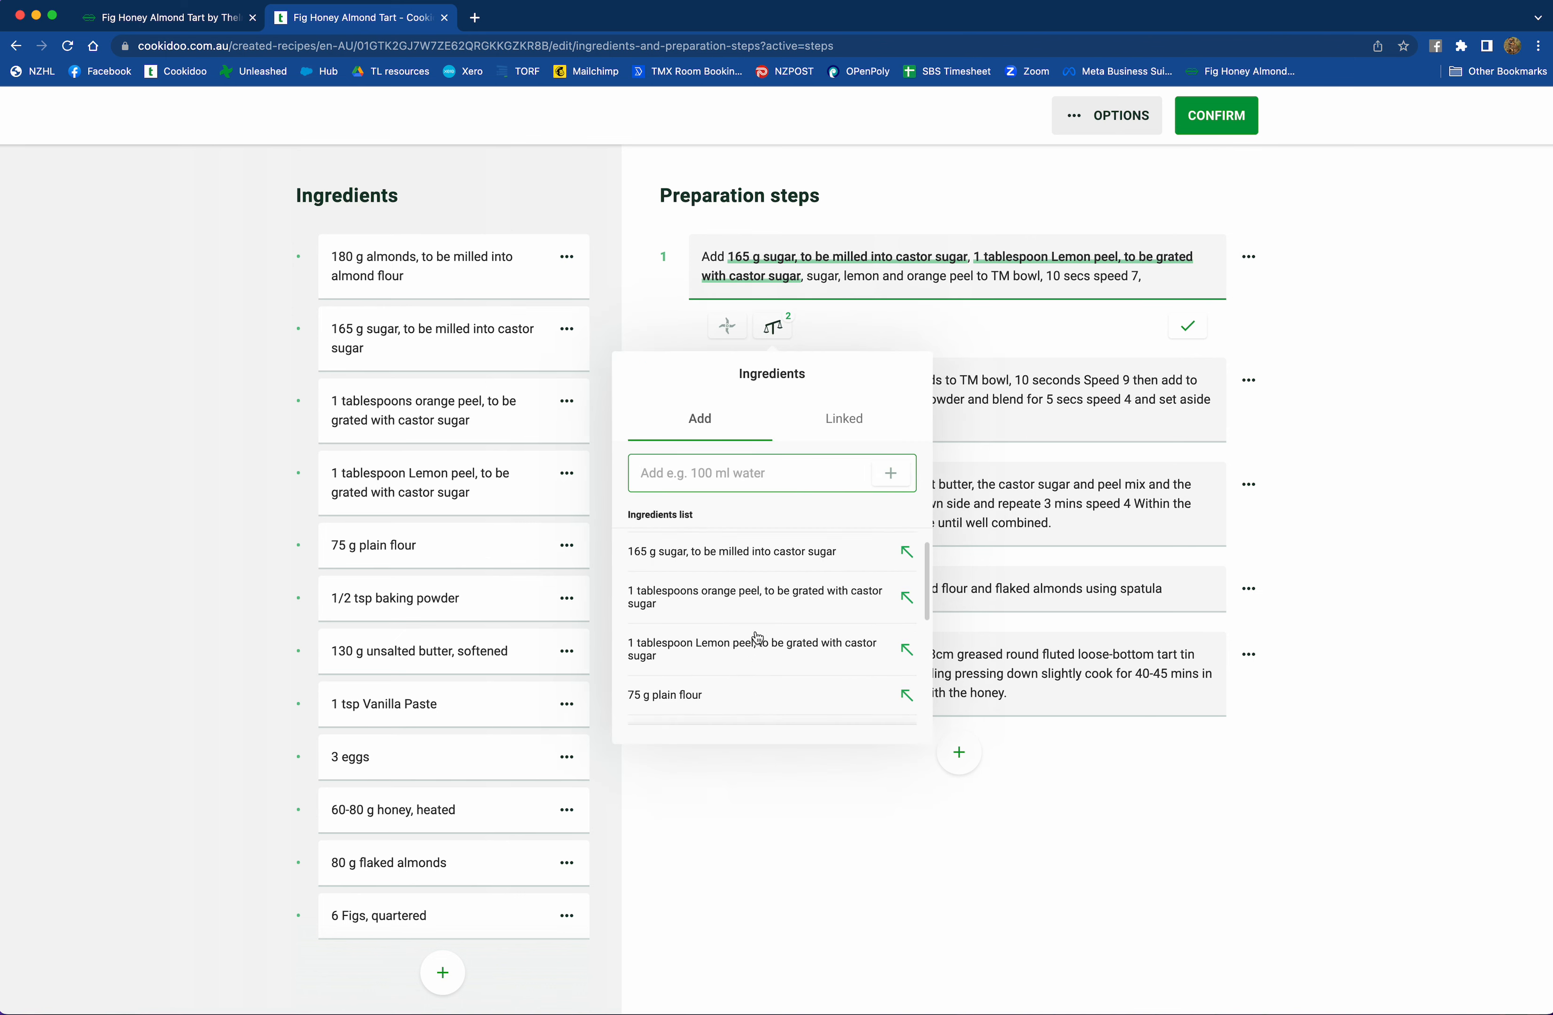
scroll(757, 637, "down", 1)
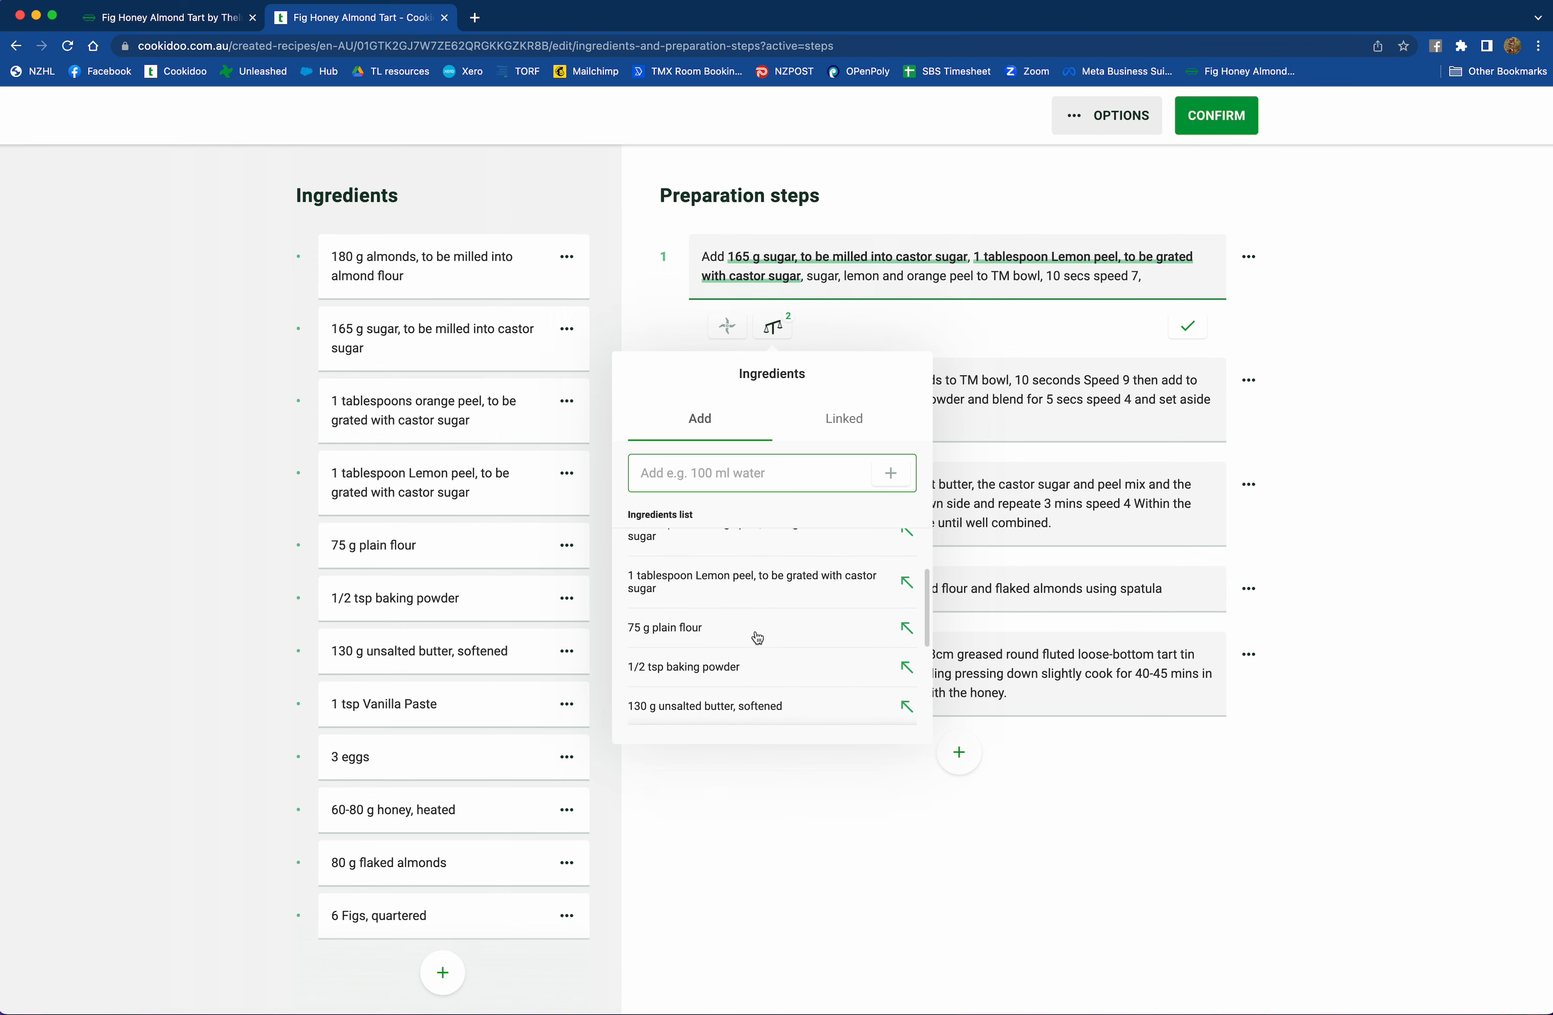
scroll(757, 637, "down", 4)
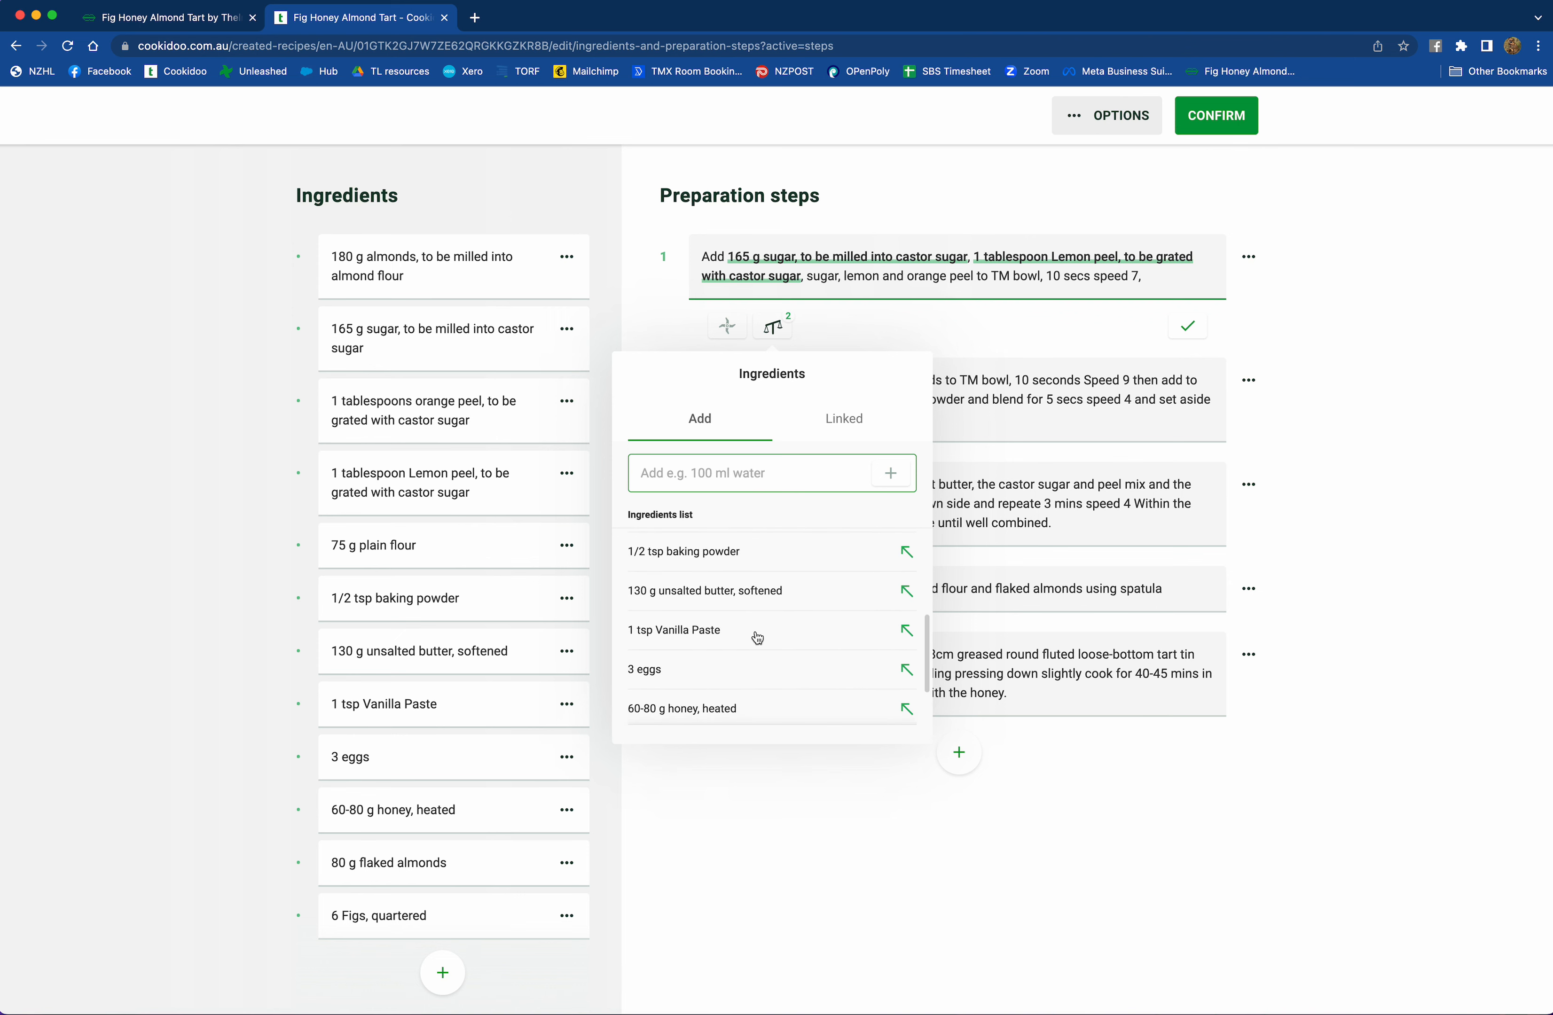
scroll(757, 637, "down", 1)
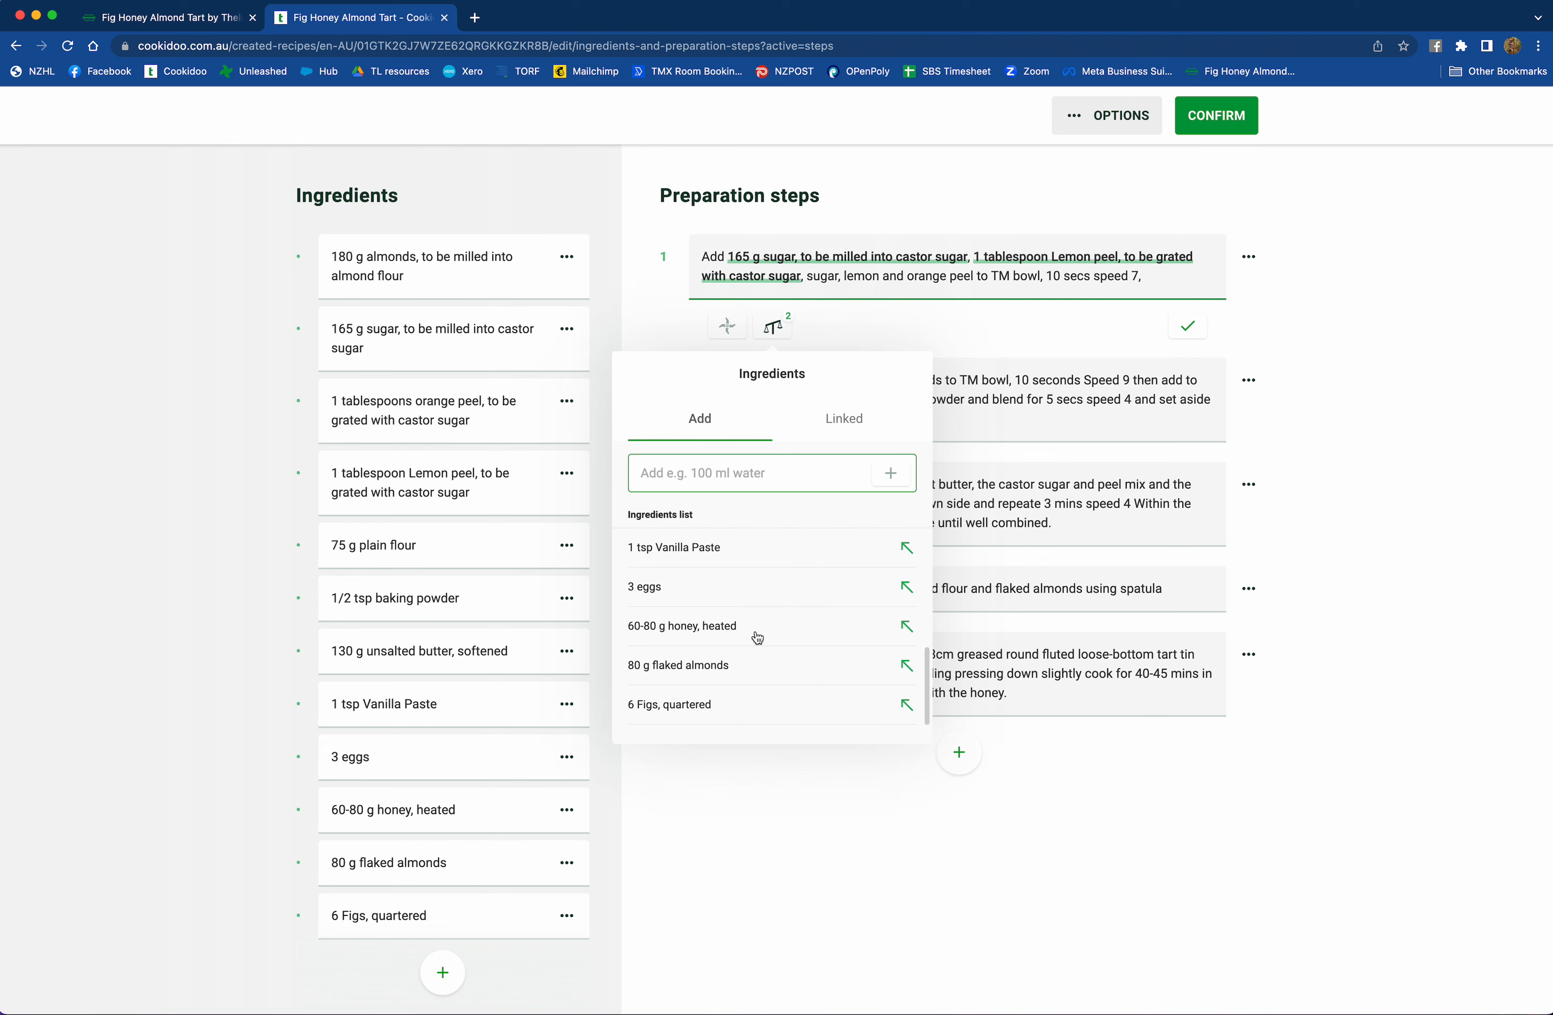
scroll(757, 637, "up", 8)
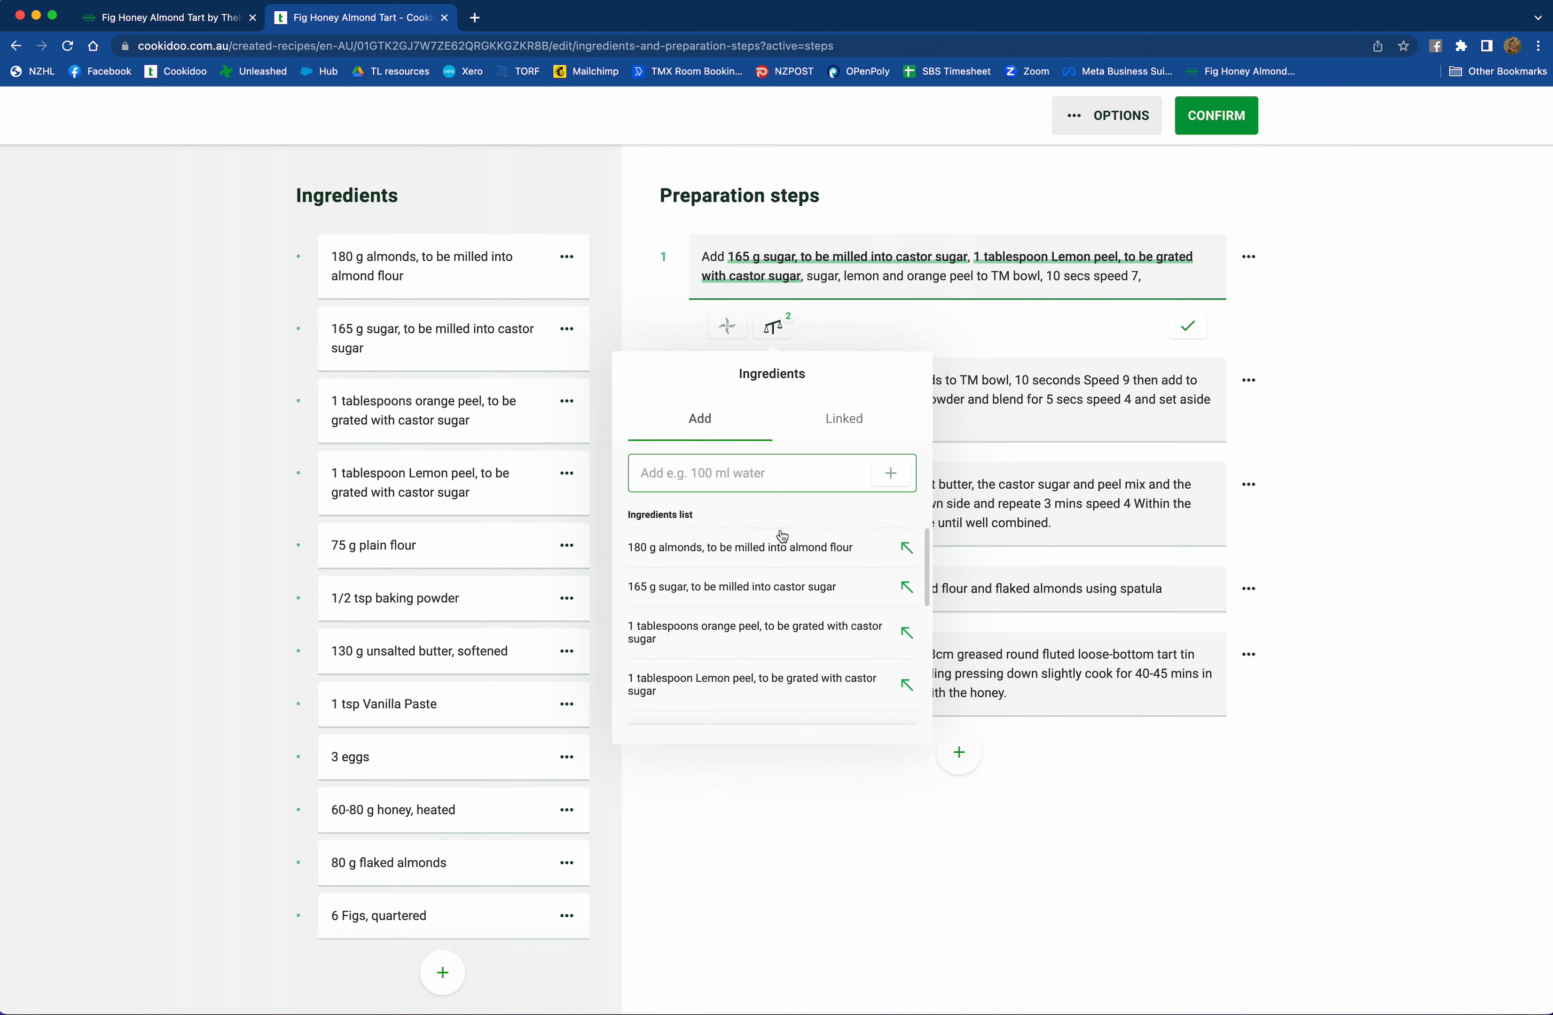
left_click(767, 631)
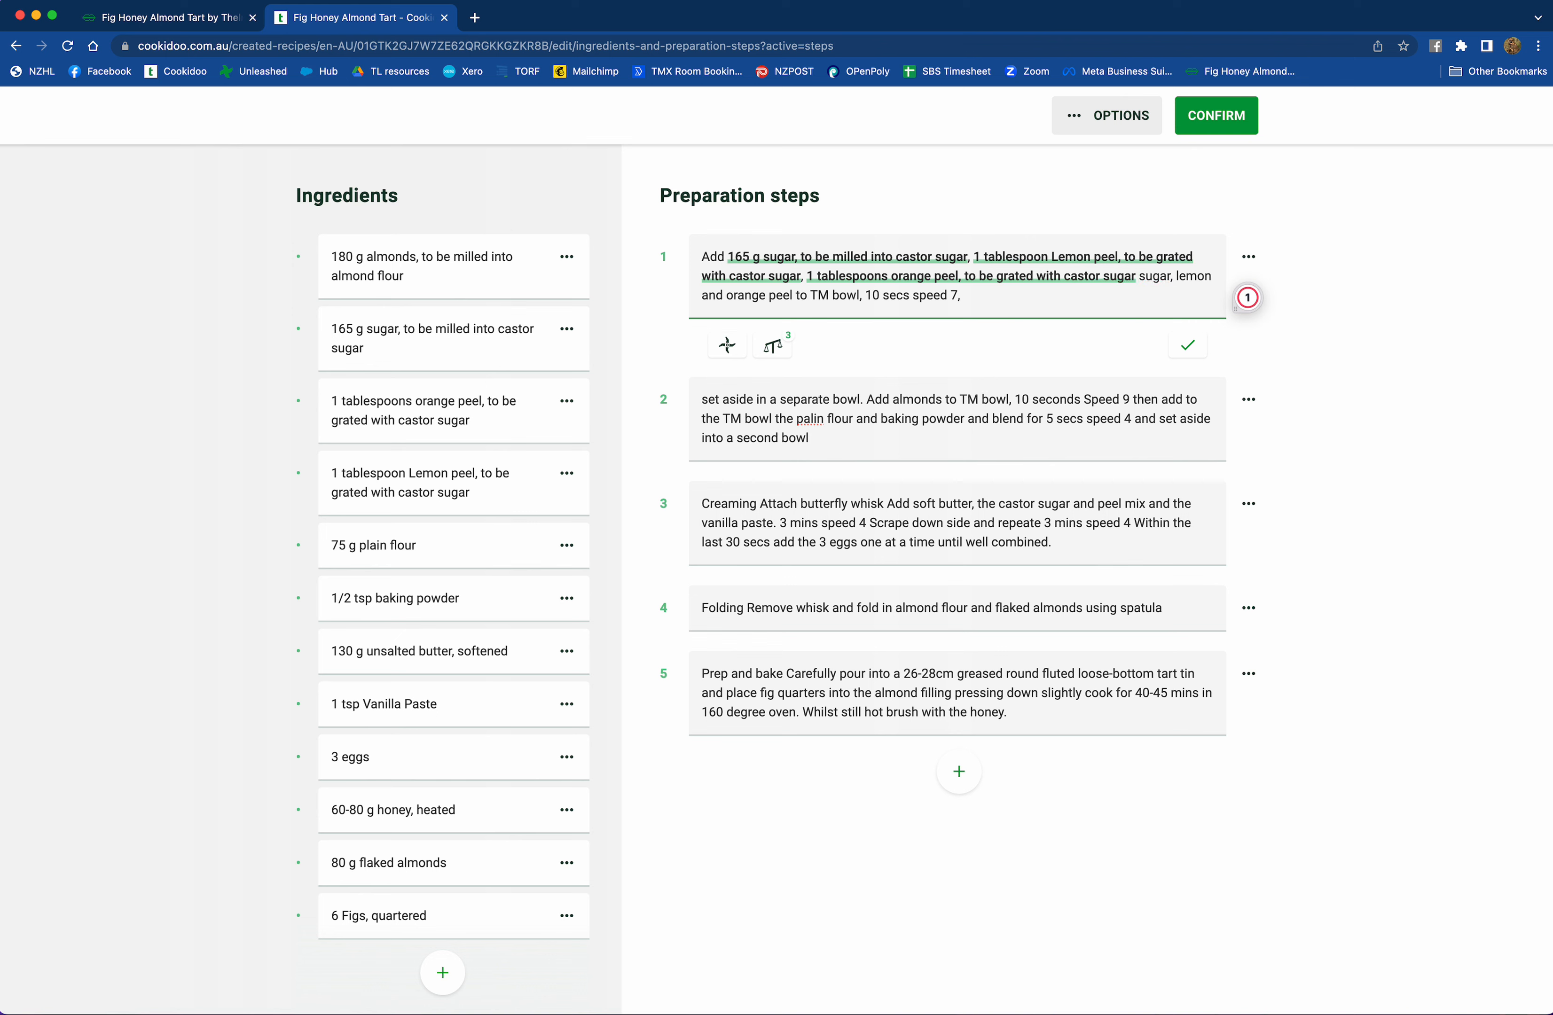
- Delete the redundant plain text "sugar, lemon and orange peel" following the linked ingredients in step 1
key("Delete")
key("Delete")
key("Delete")
key("Delete")
key("Delete")
key("Delete")
key("Delete")
key("Delete")
key("Delete")
key("Delete")
key("Delete")
key("Delete")
key("Delete")
key("Delete")
key("Delete")
key("Delete")
key("Delete")
key("Delete")
key("Delete")
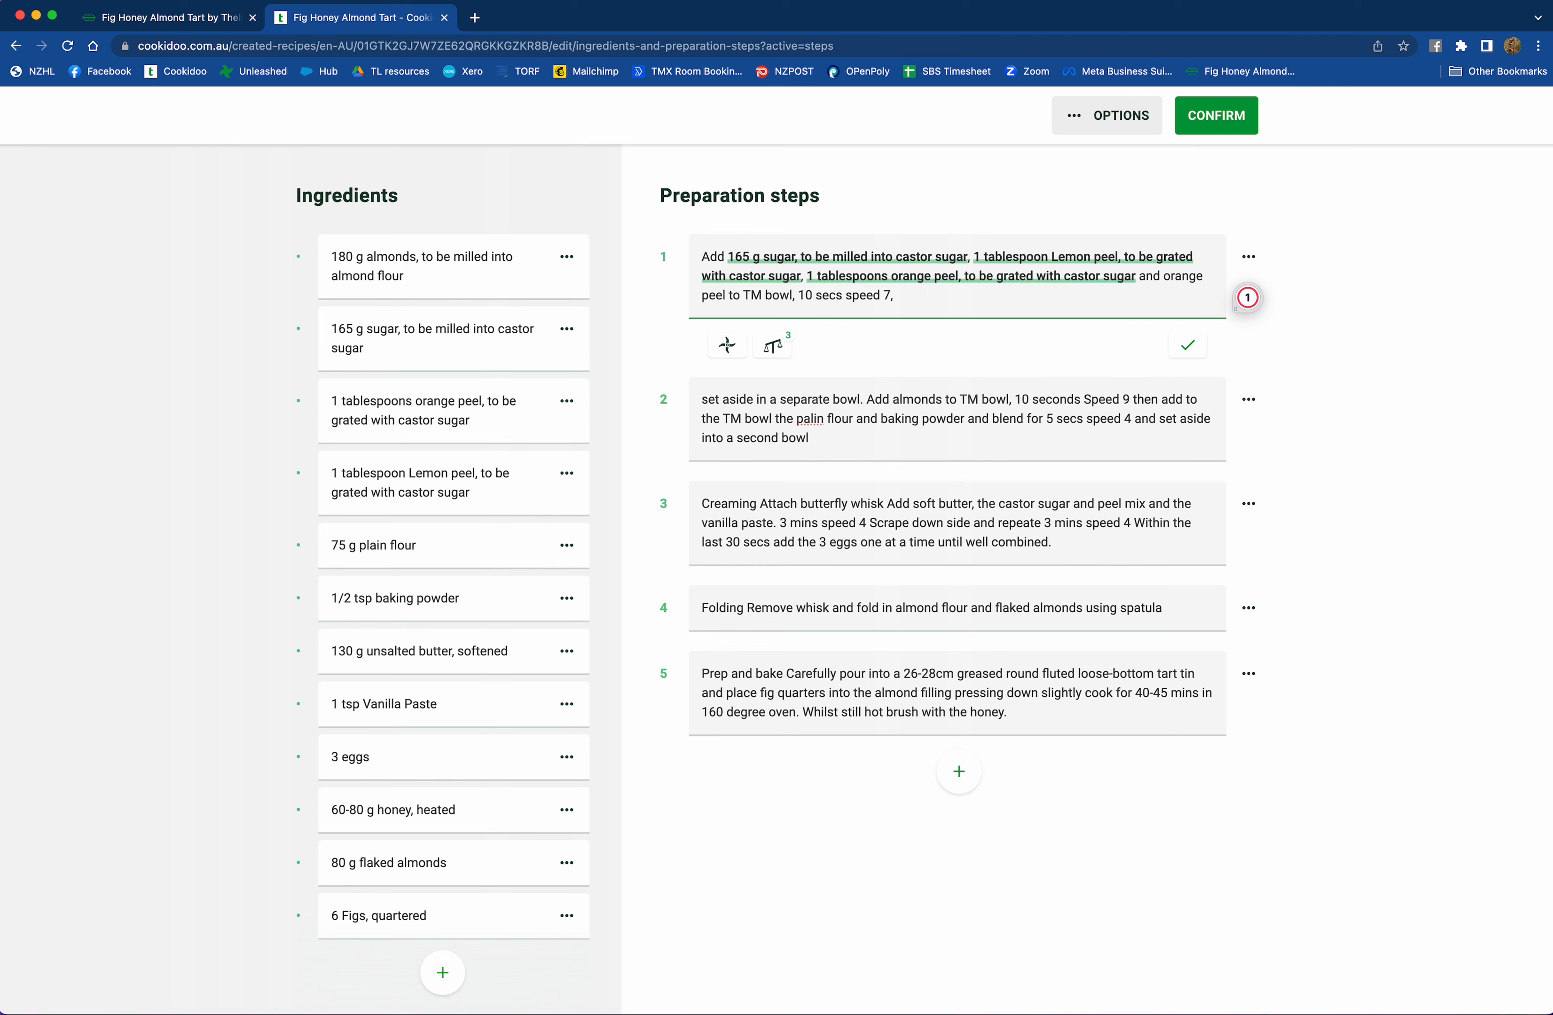
key("Delete")
key("Delete")
key("Delete")
key("Delete")
key("Delete")
key("Delete")
key("Delete")
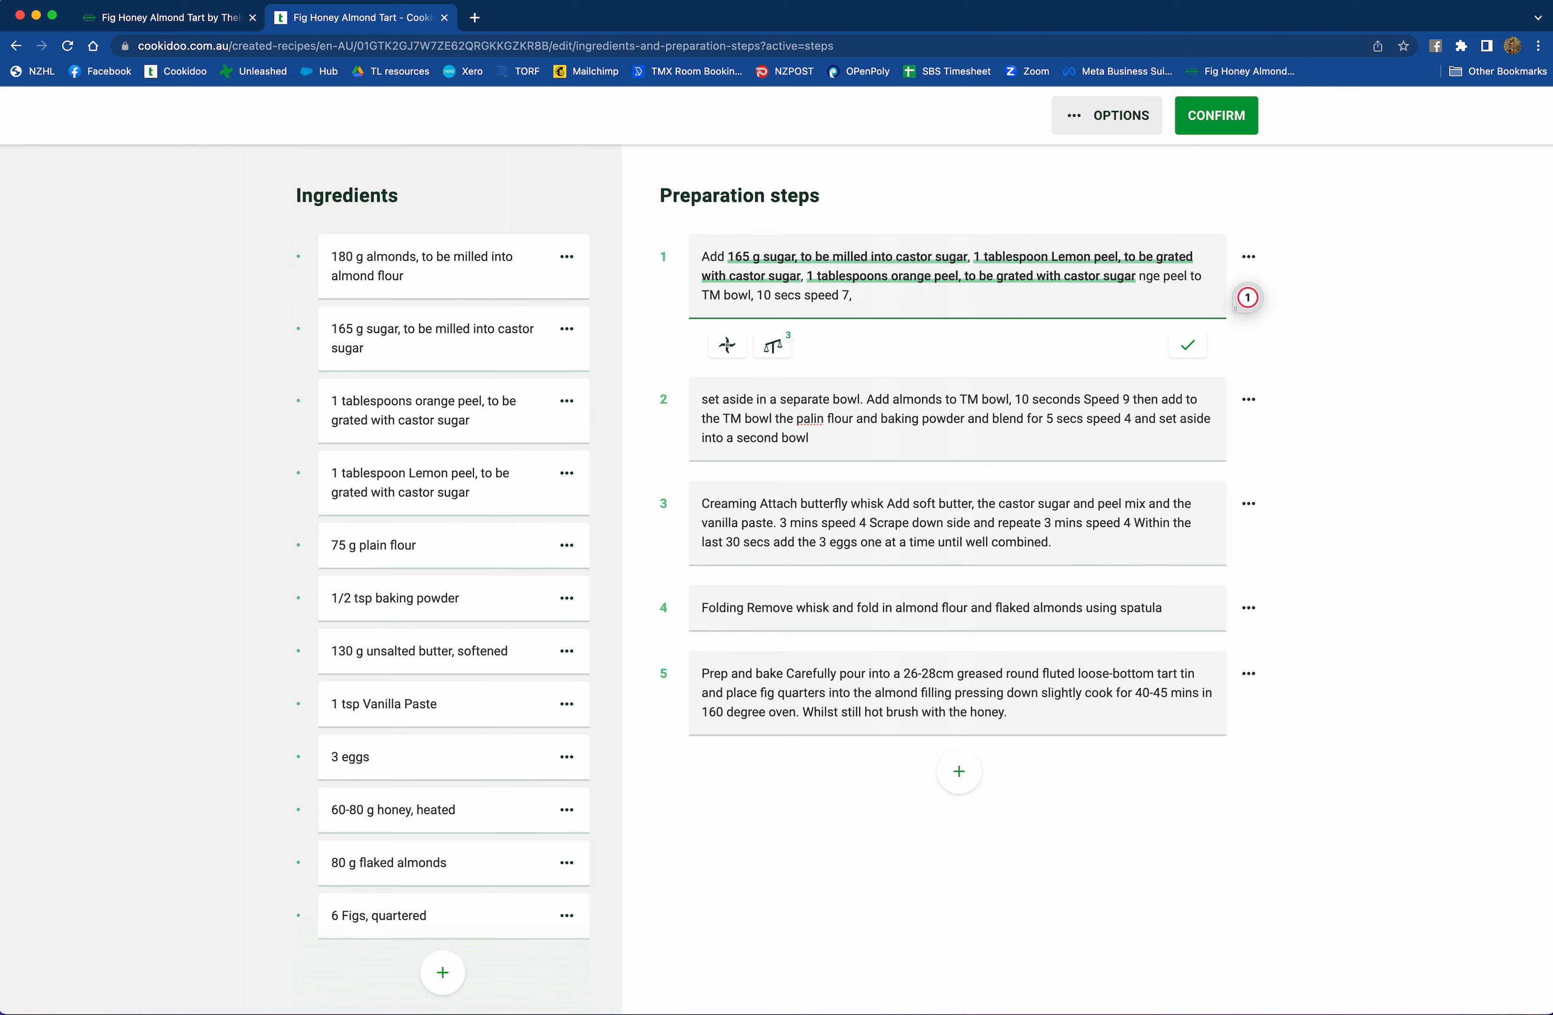
key("Delete")
key("Delete")
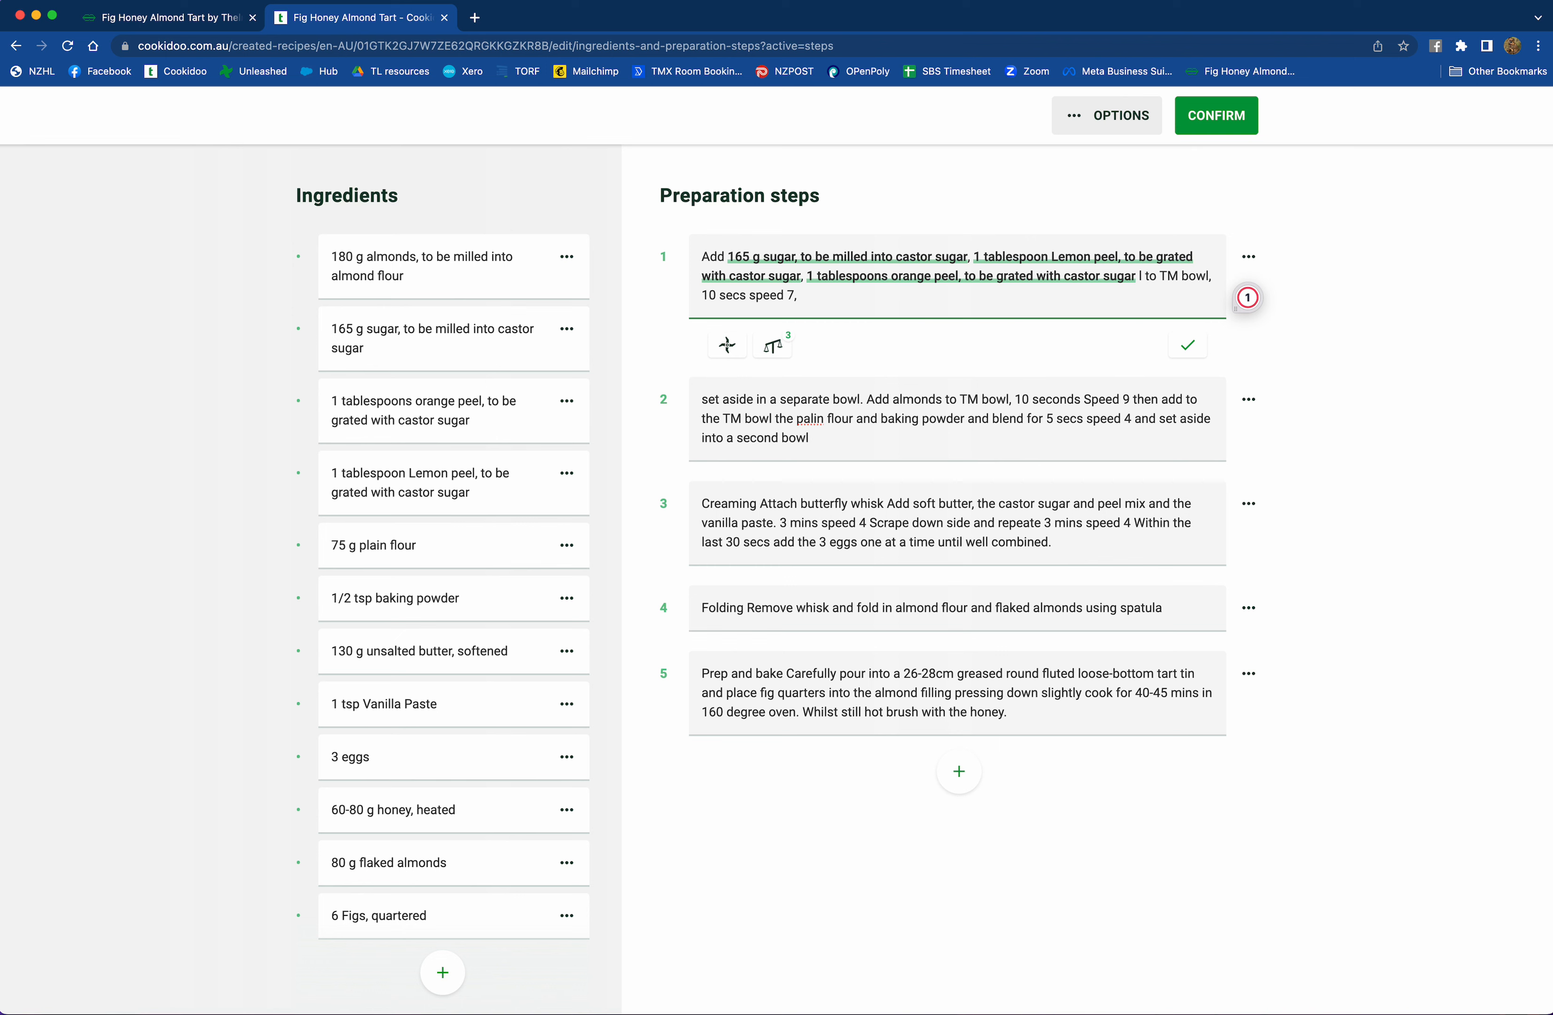
key("Delete")
- Add a manual cooking setting of 10 sec at speed 7 to the end of step 1
left_click_drag(797, 298, 698, 299)
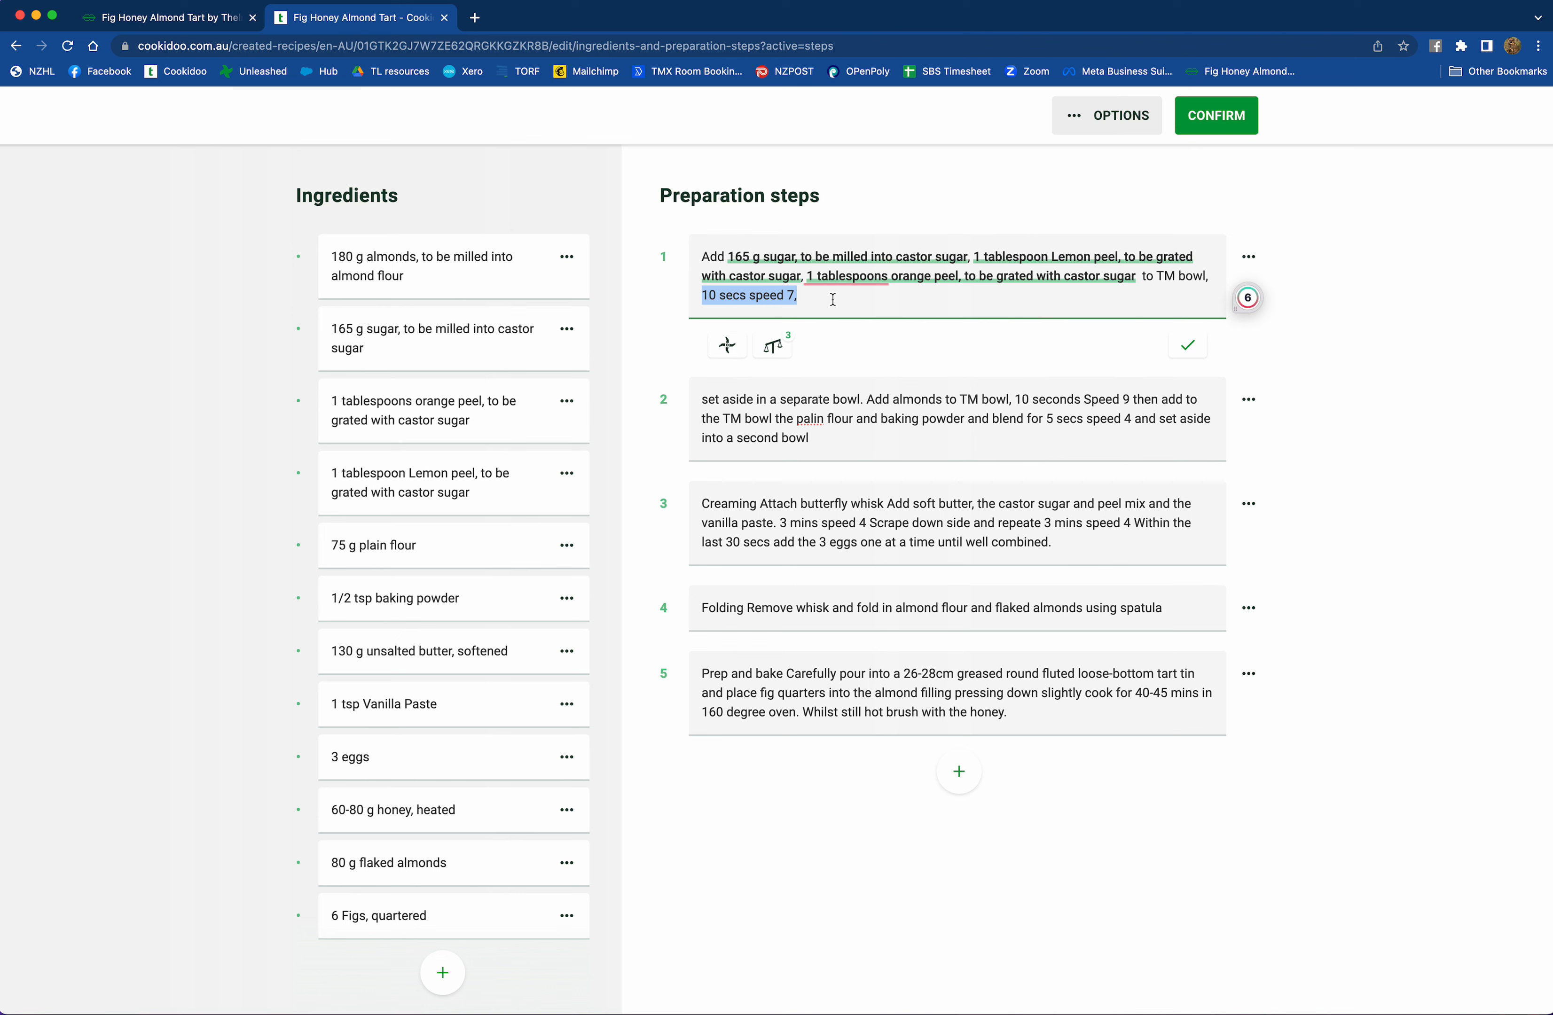
left_click(832, 300)
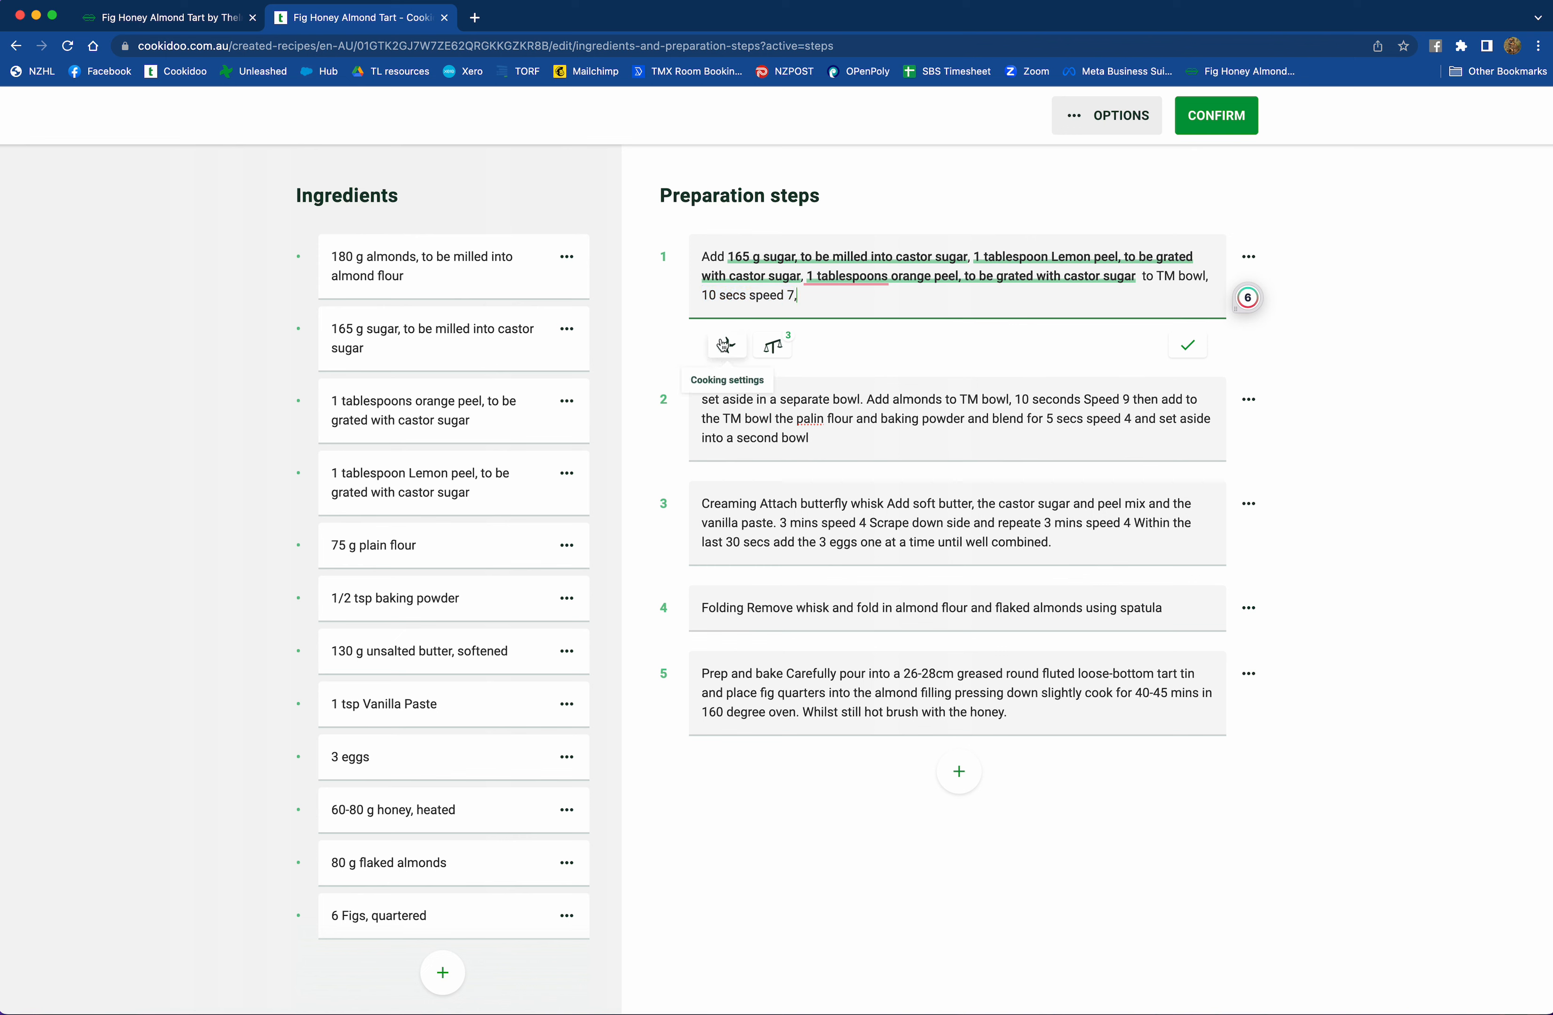
left_click(723, 349)
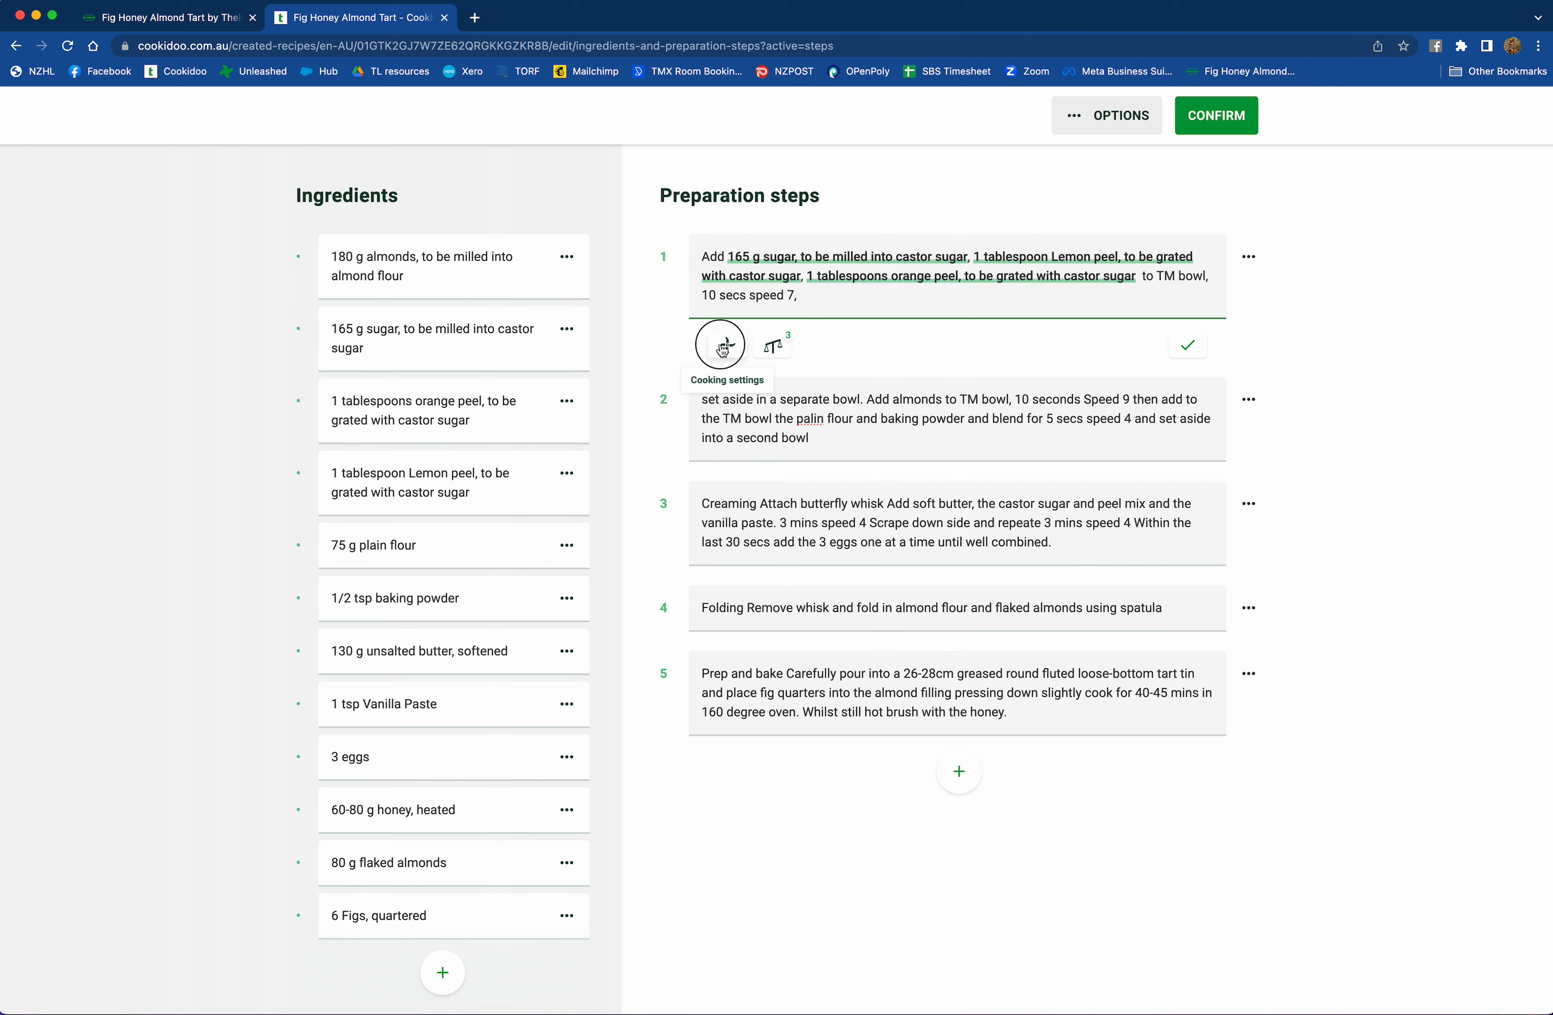
left_click(758, 492)
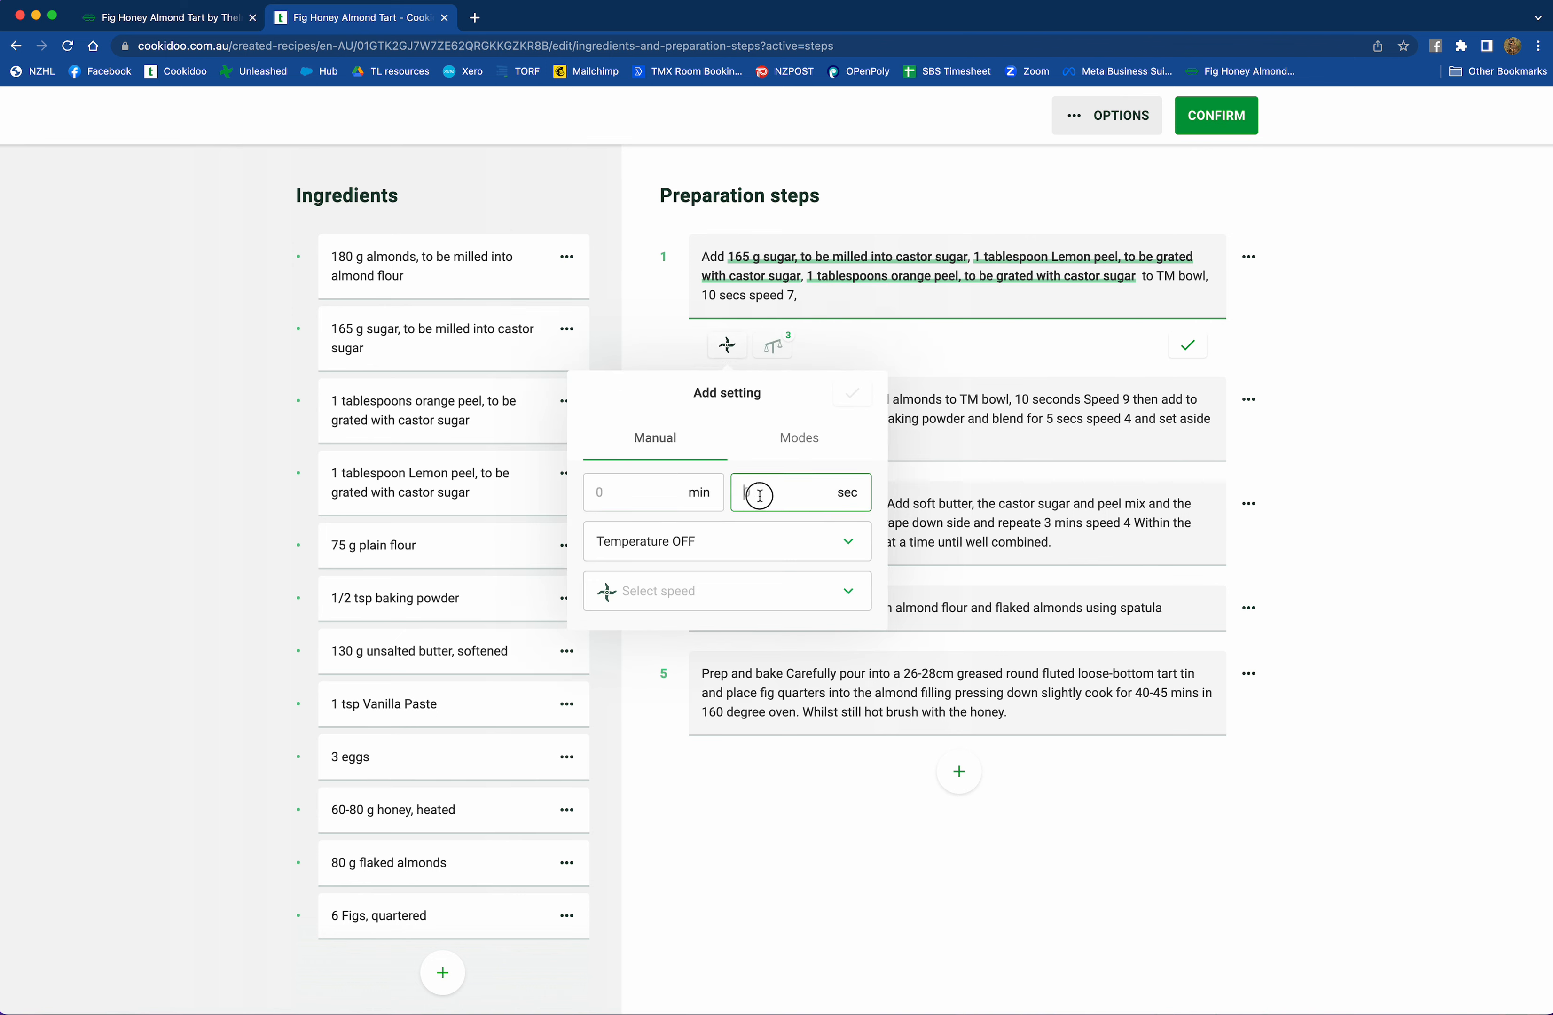
type("10")
left_click(750, 591)
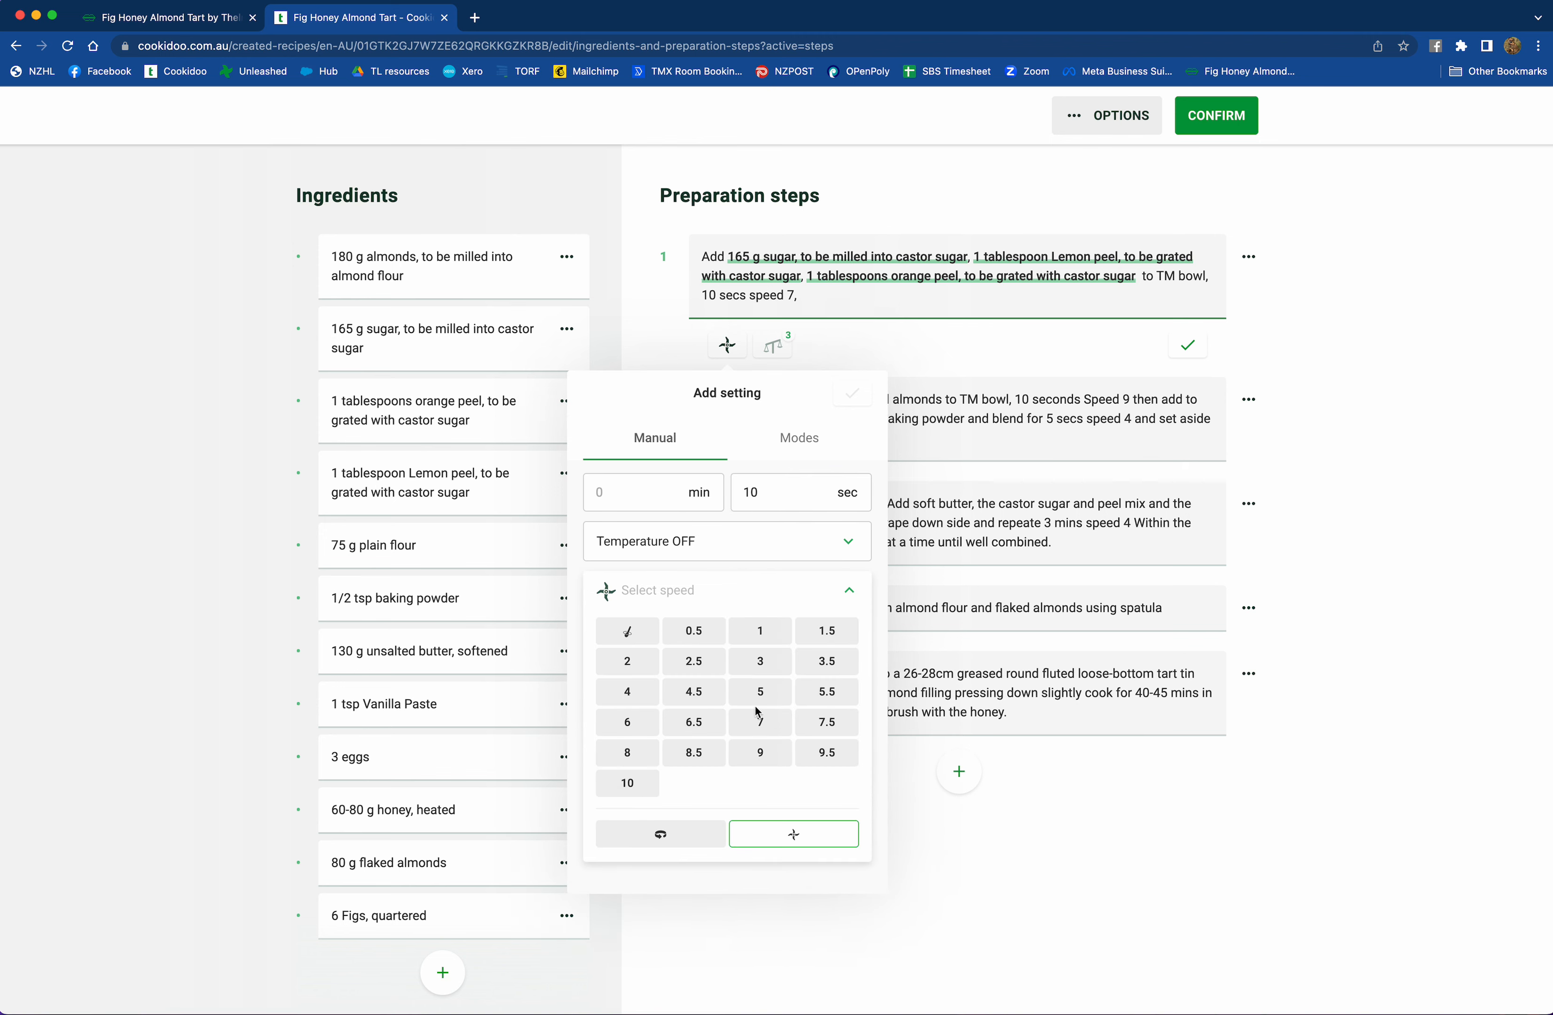
left_click(758, 720)
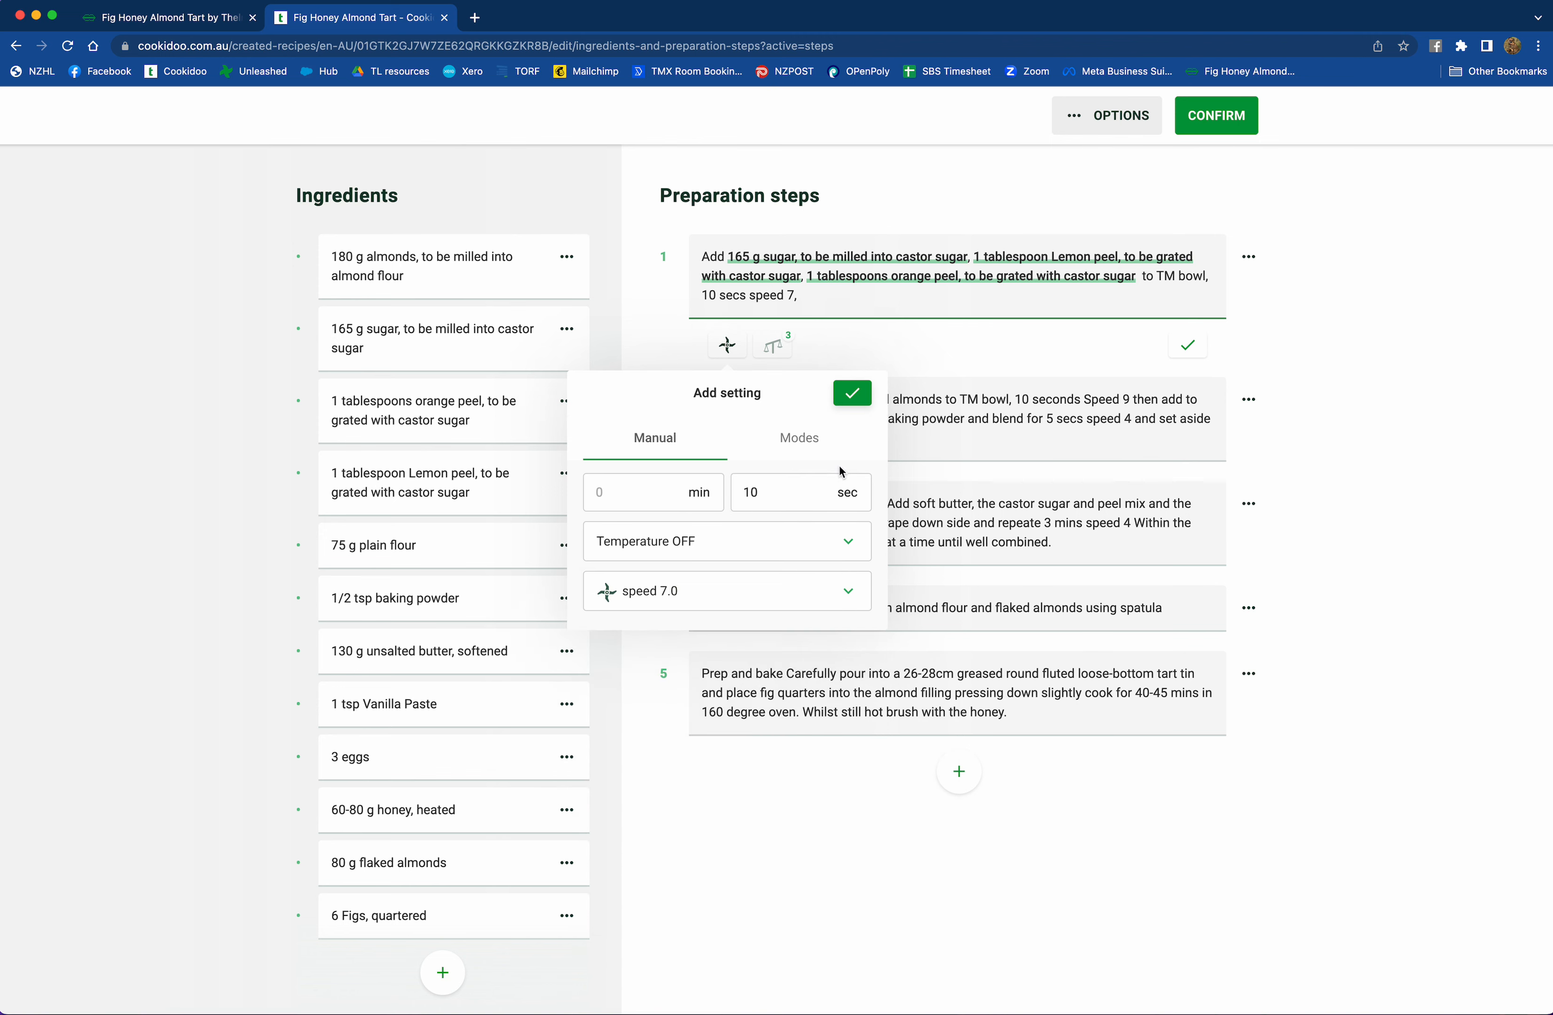
left_click(852, 393)
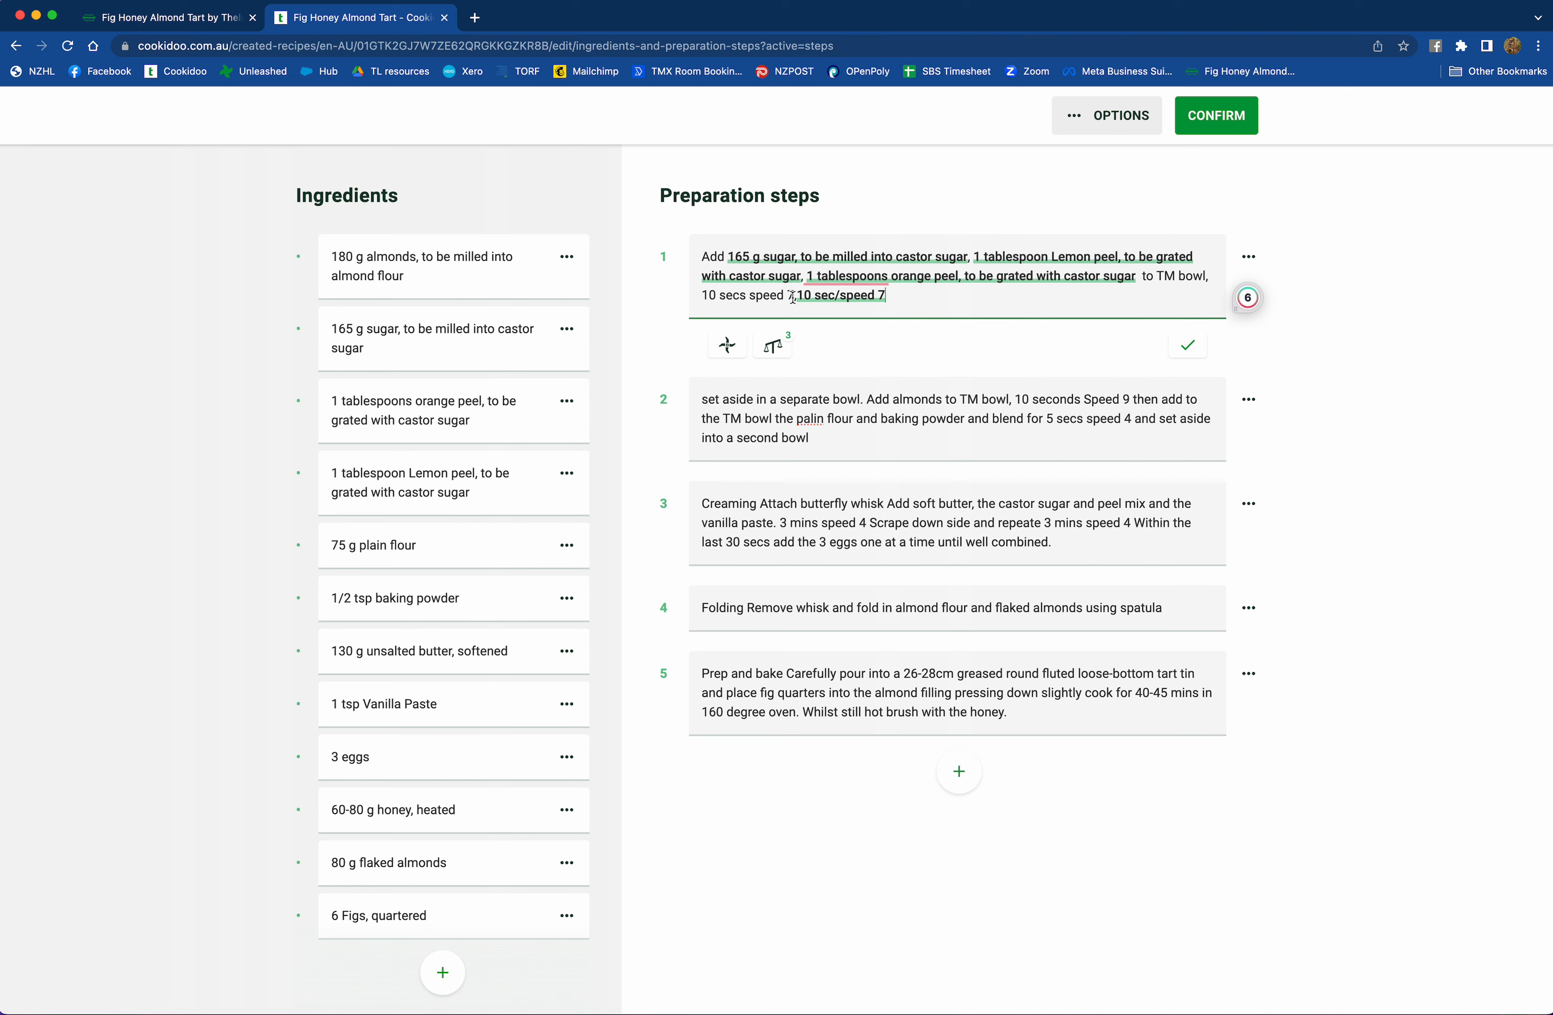
- Delete the plain text "10 secs speed 7," in front of the linked cooking setting in step 1
key("Left")
key("BackSpace")
key("BackSpace")
key("BackSpace")
key("BackSpace")
key("BackSpace")
key("BackSpace")
key("BackSpace")
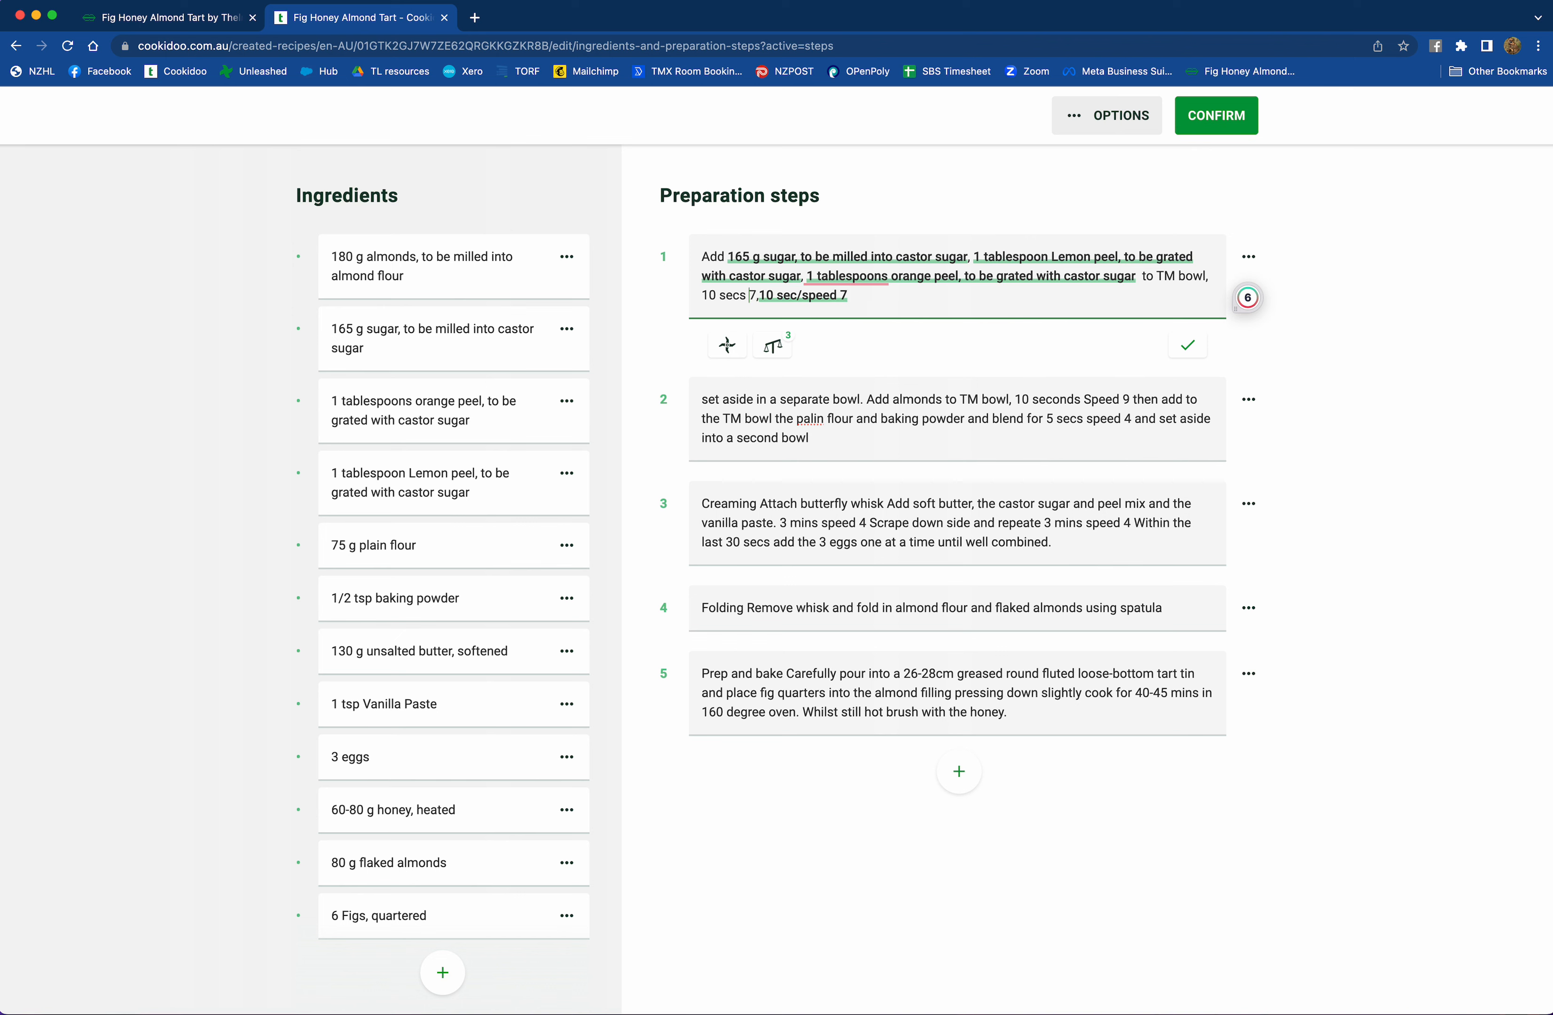
key("BackSpace")
key("BackSpace")
key("BackSpace")
key("BackSpace")
key("BackSpace")
key("BackSpace")
key("Delete")
key("BackSpace")
key("BackSpace")
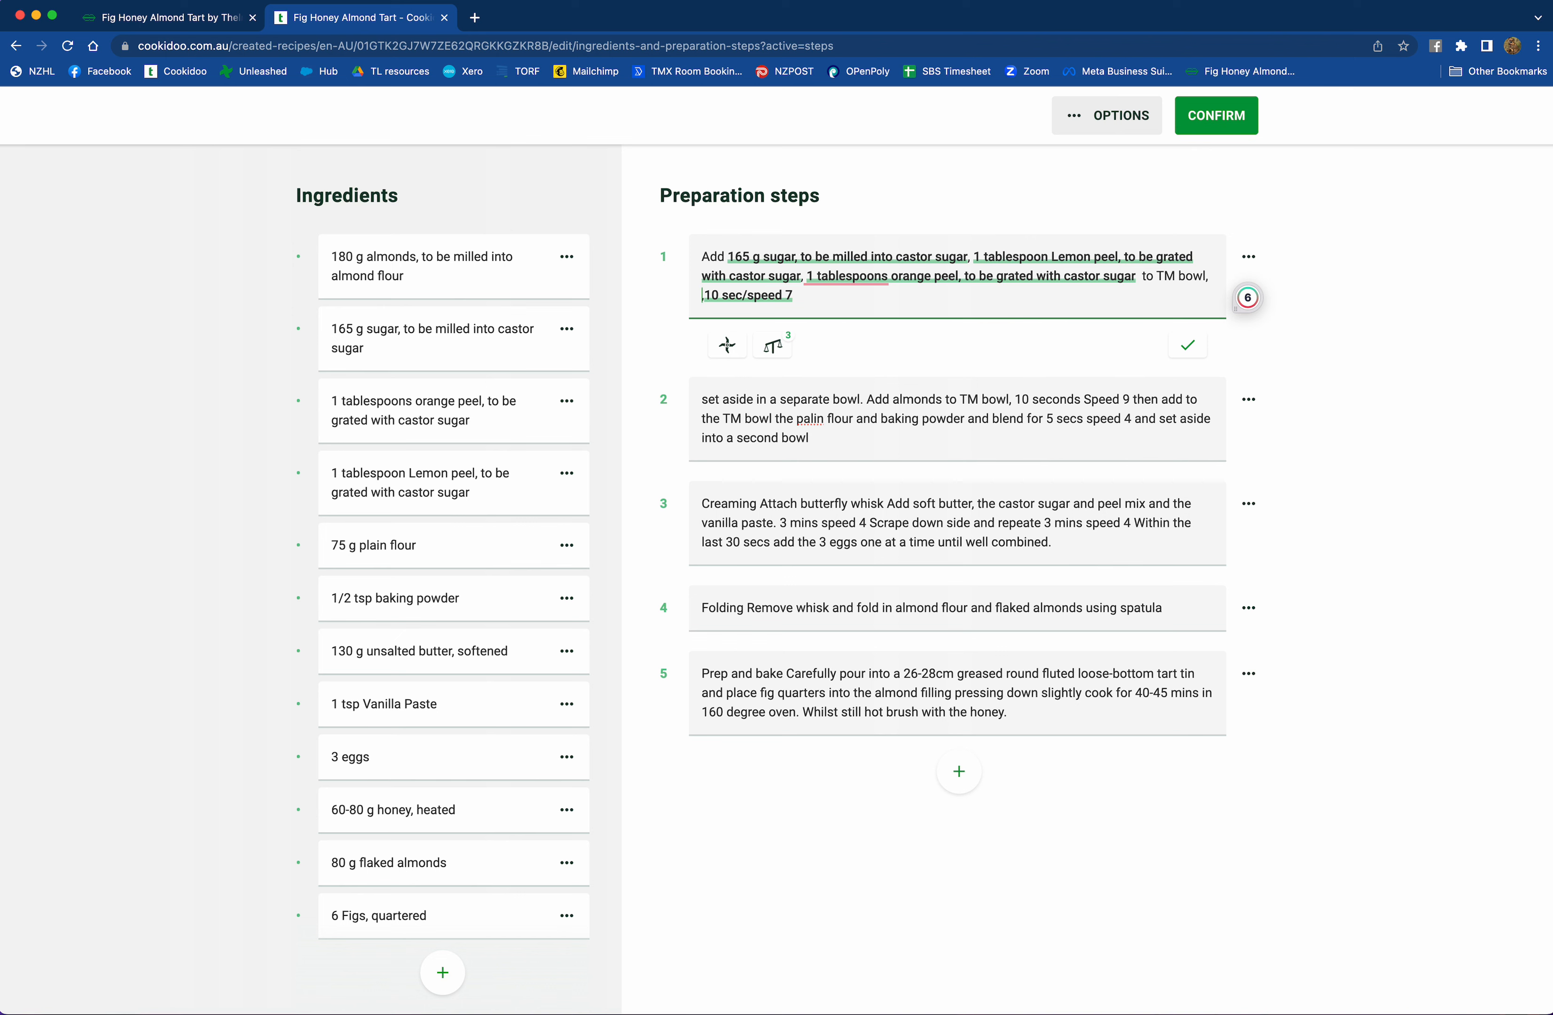
key("BackSpace")
- View the edit options of the linked 165 g sugar ingredient in step 1, then close them
left_click(731, 258)
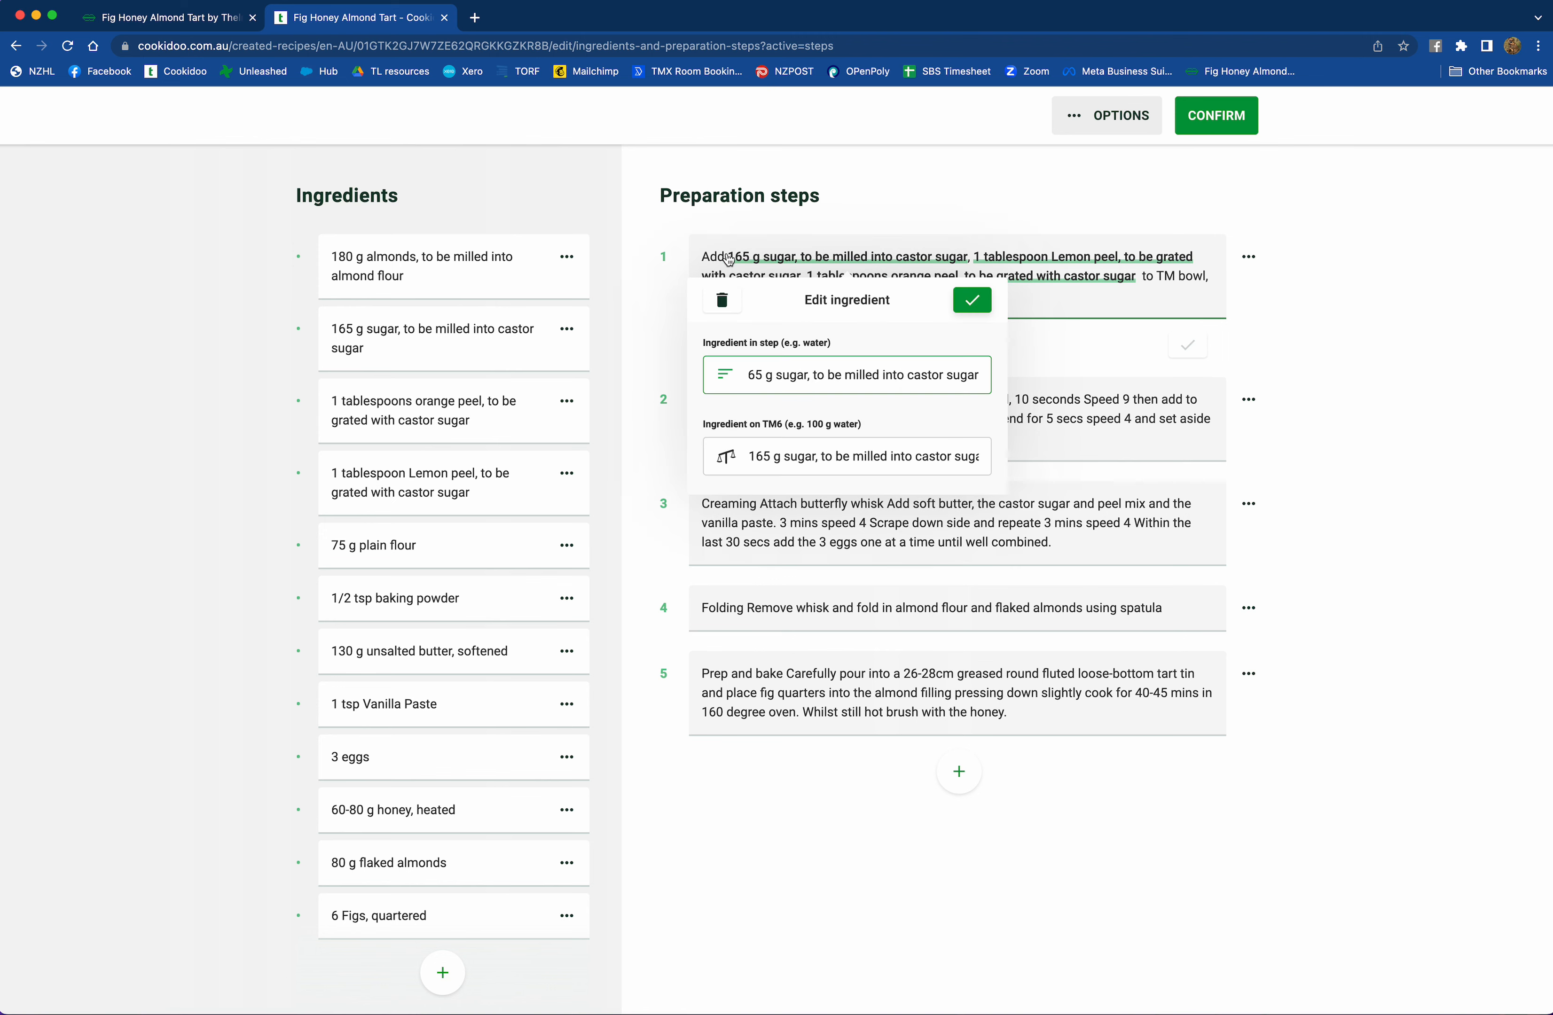
left_click(1127, 291)
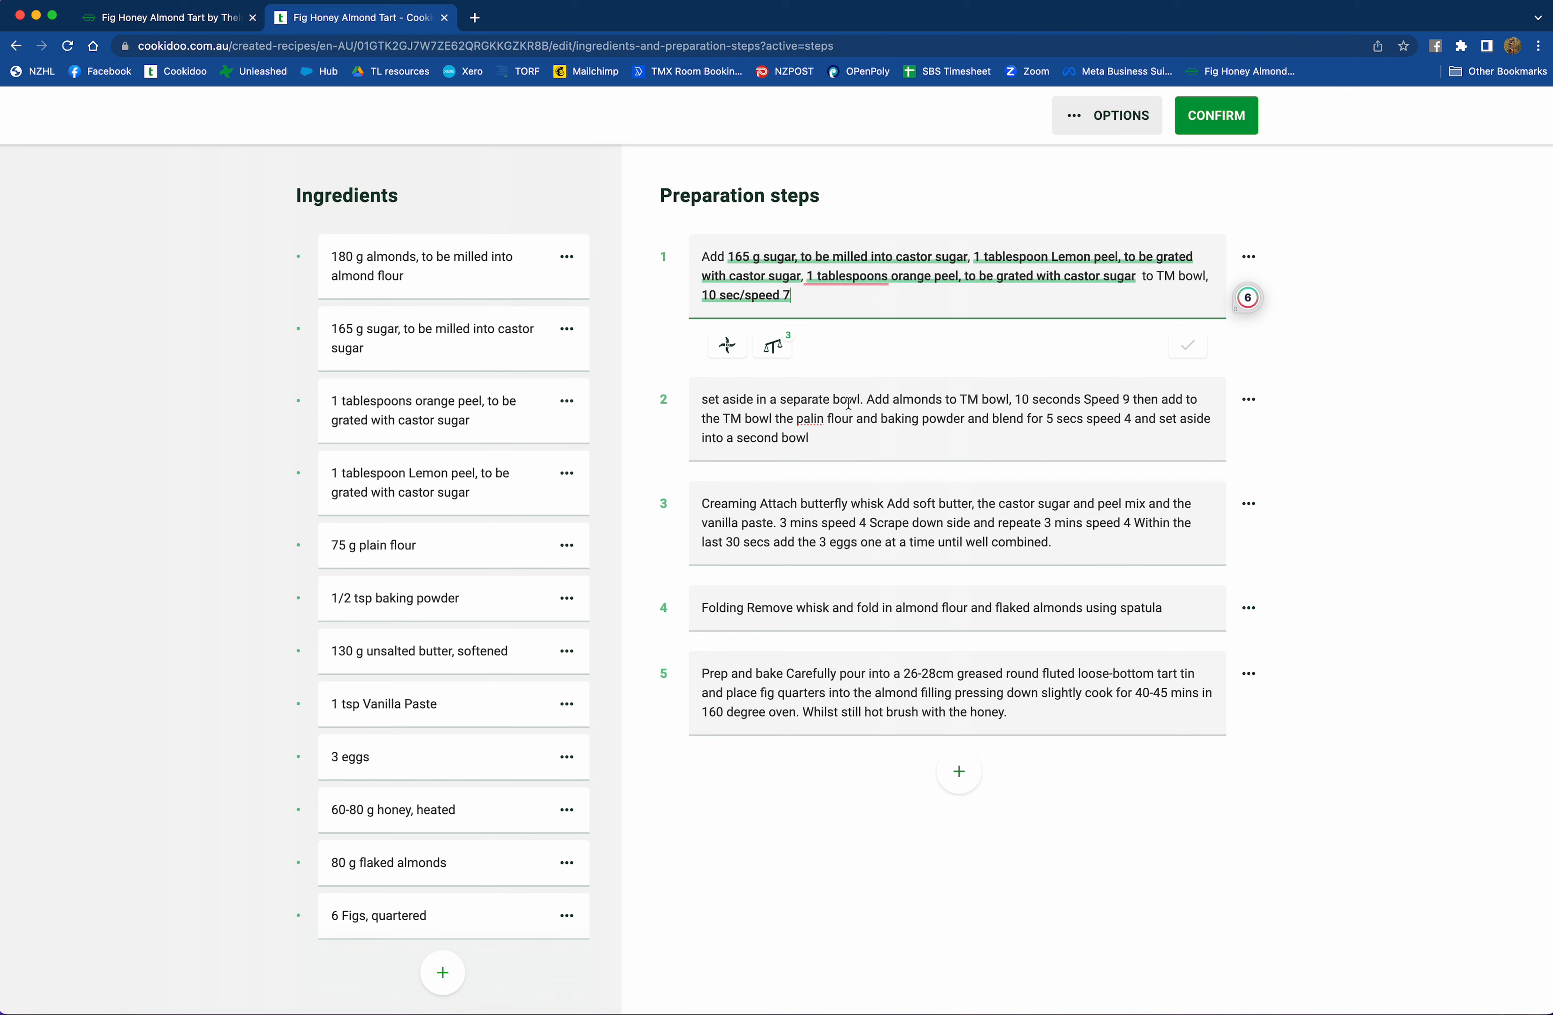
- Split step 2 after "set aside in a separate bowl." and replace "almonds" in the new step 3 with the linked 180 g almonds ingredient
left_click(868, 399)
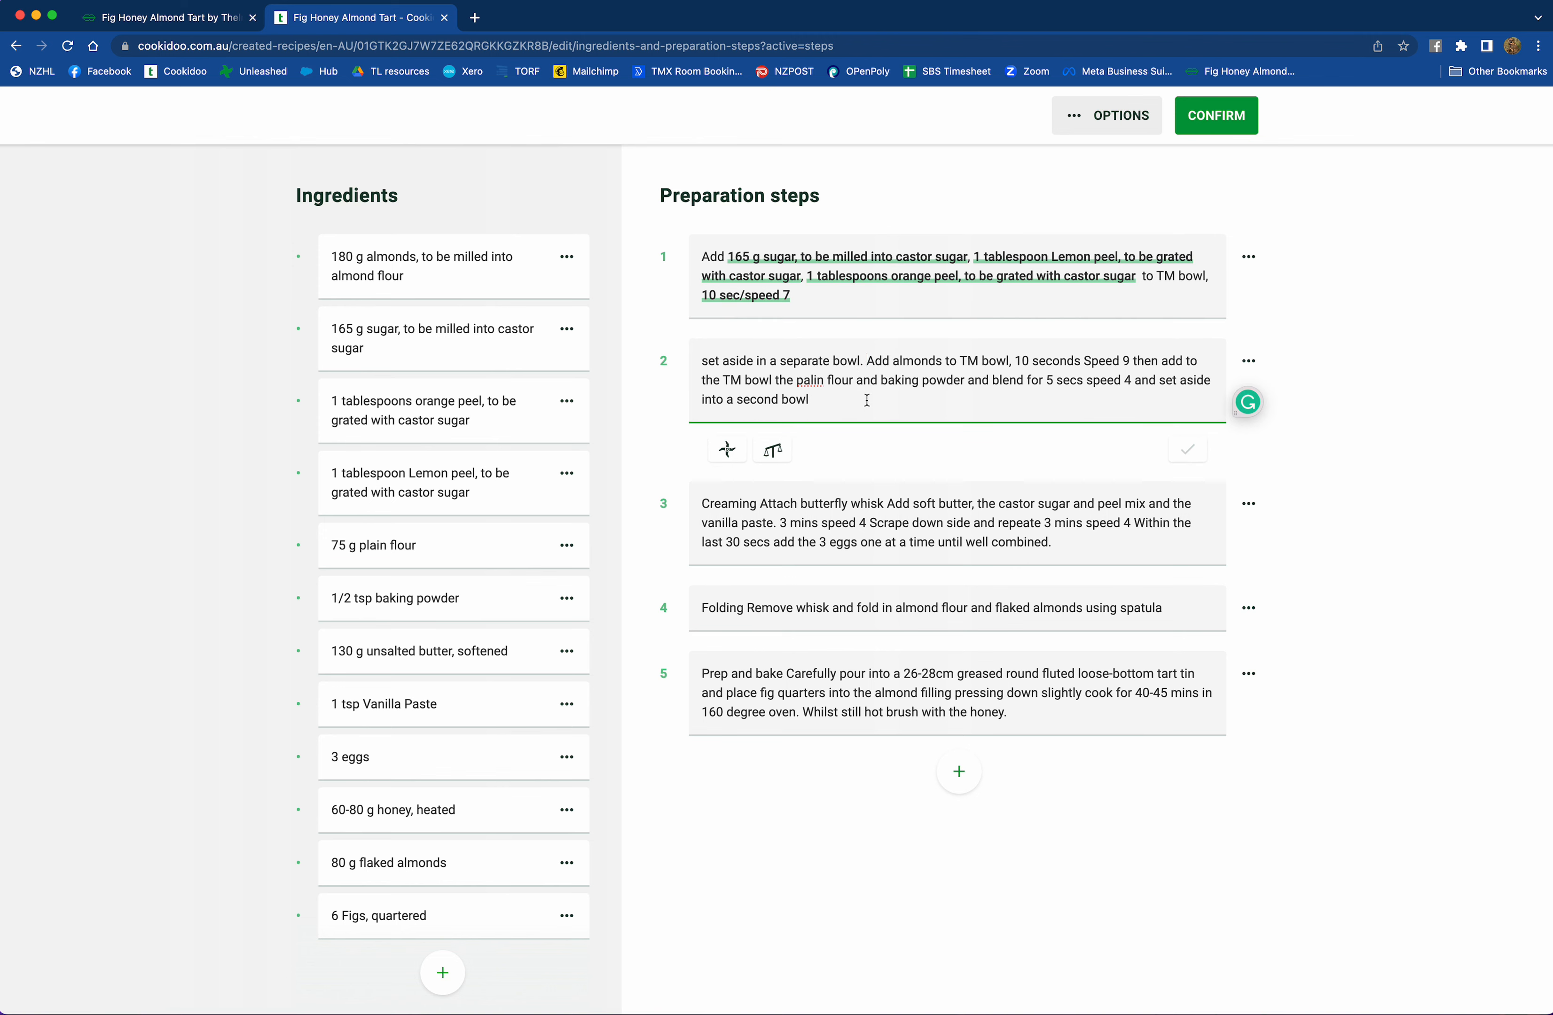
key("Return")
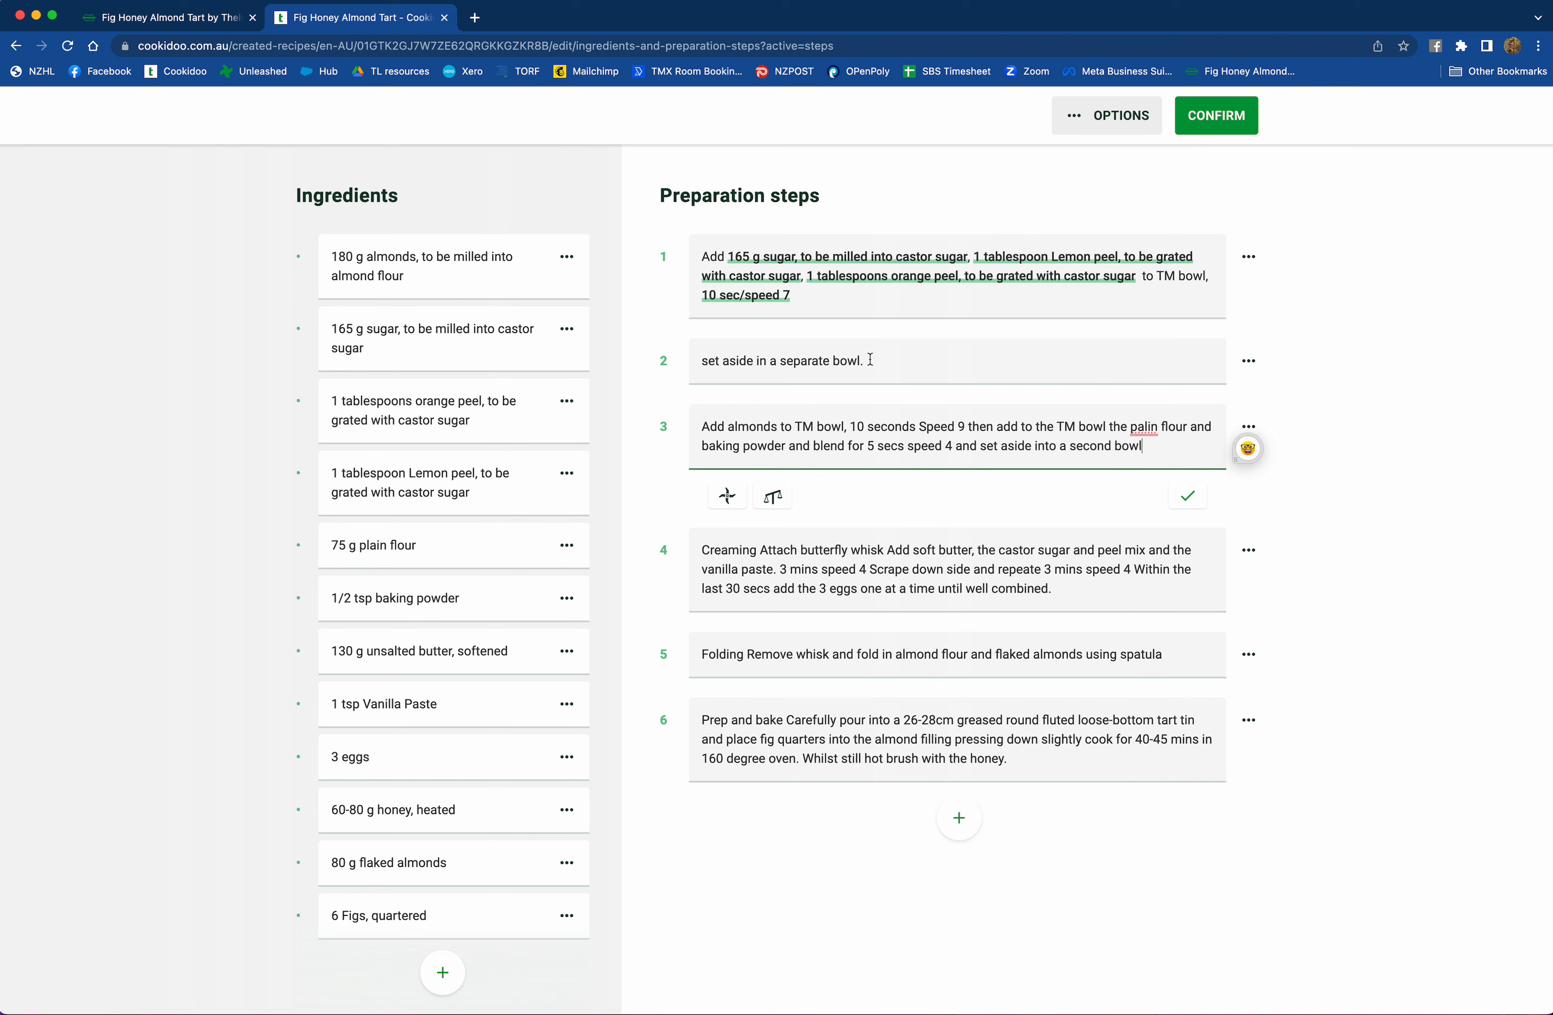
left_click(730, 428)
key("Delete")
key("Delete")
key("Delete")
key("Delete")
key("Delete")
key("Delete")
key("Delete")
key("Delete")
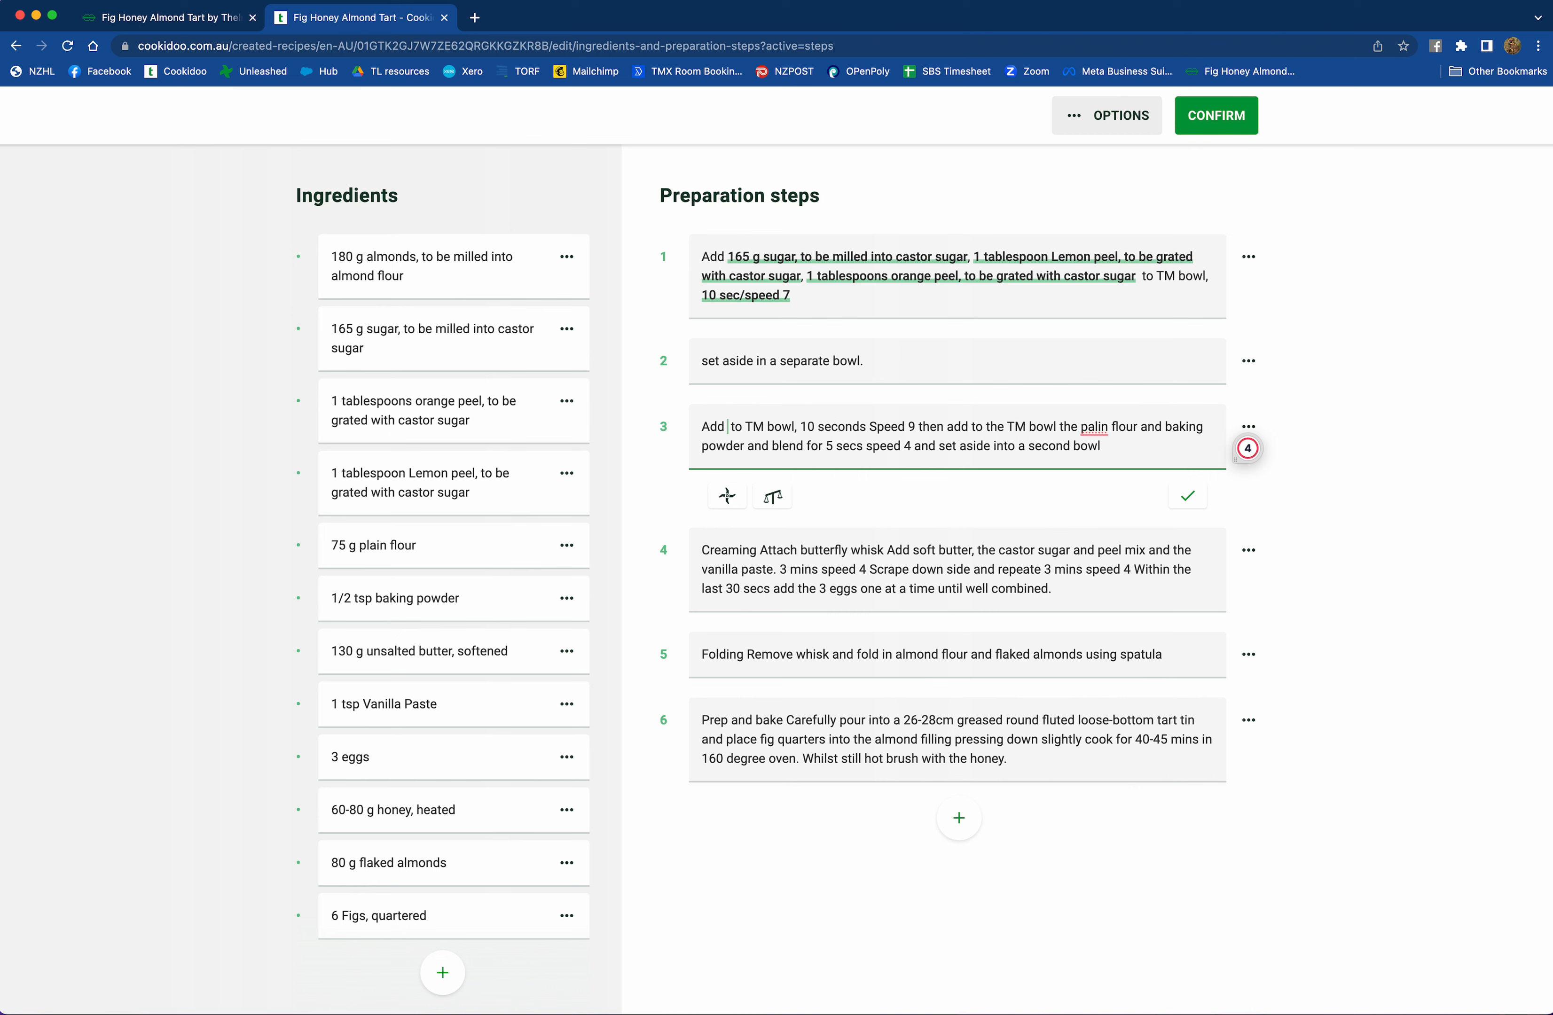
left_click(773, 496)
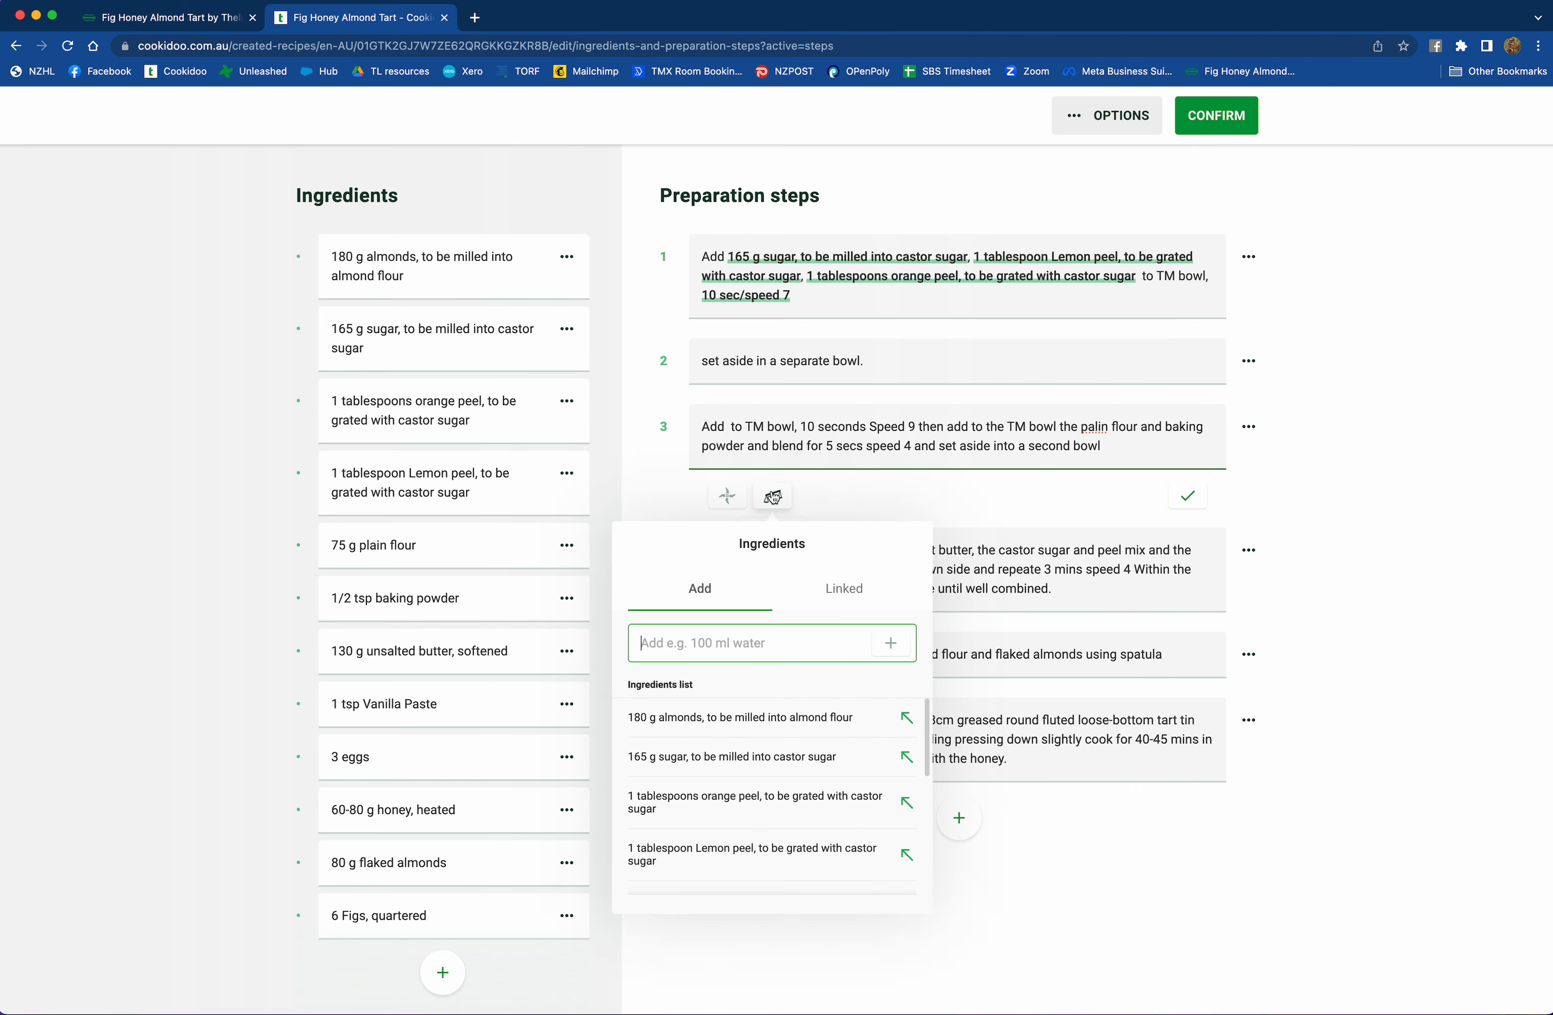
left_click(723, 722)
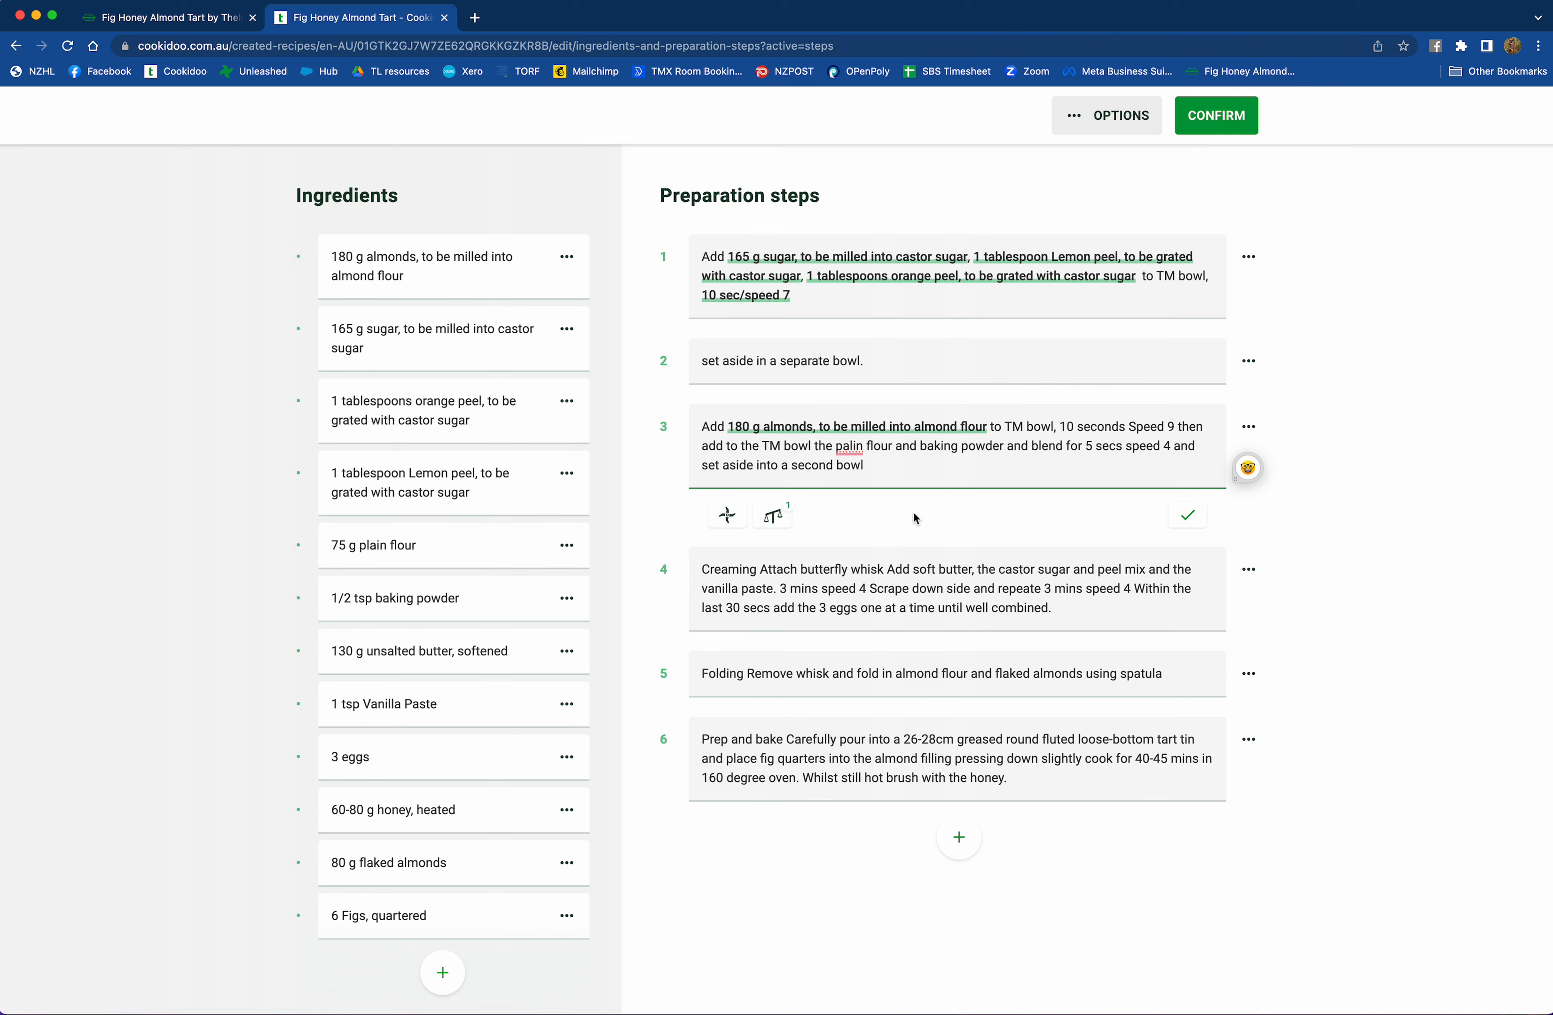
- Add a manual cooking setting of 10 sec at speed 9 after "to TM bowl," in step 3
left_click(729, 515)
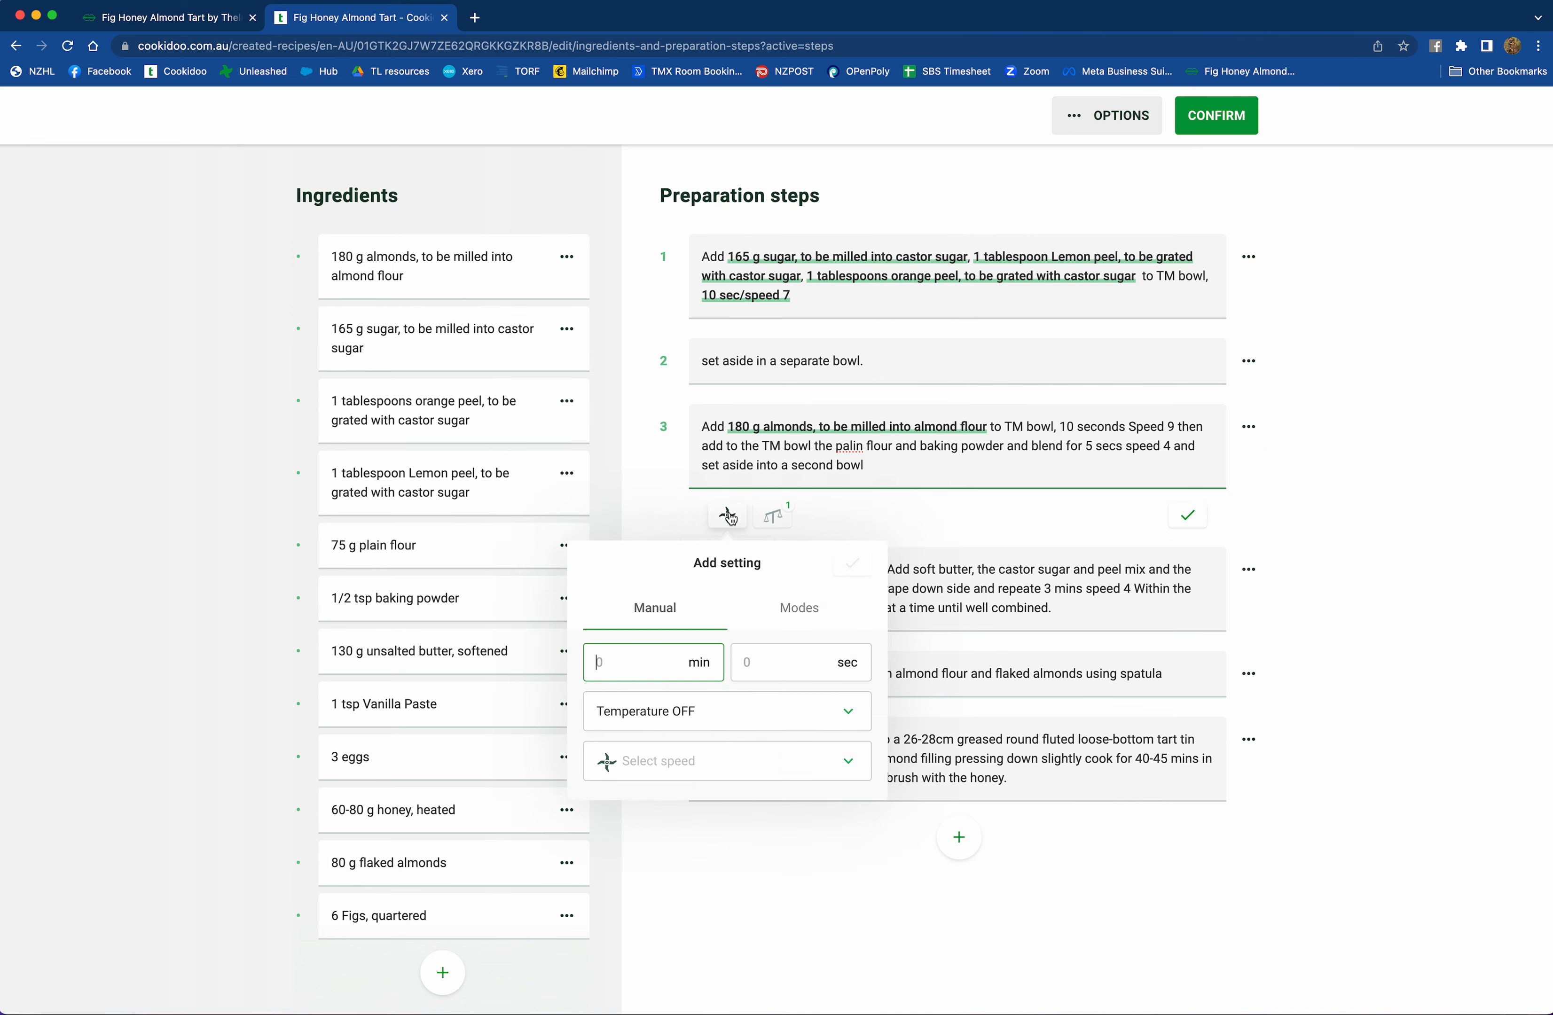
left_click(791, 668)
type("10")
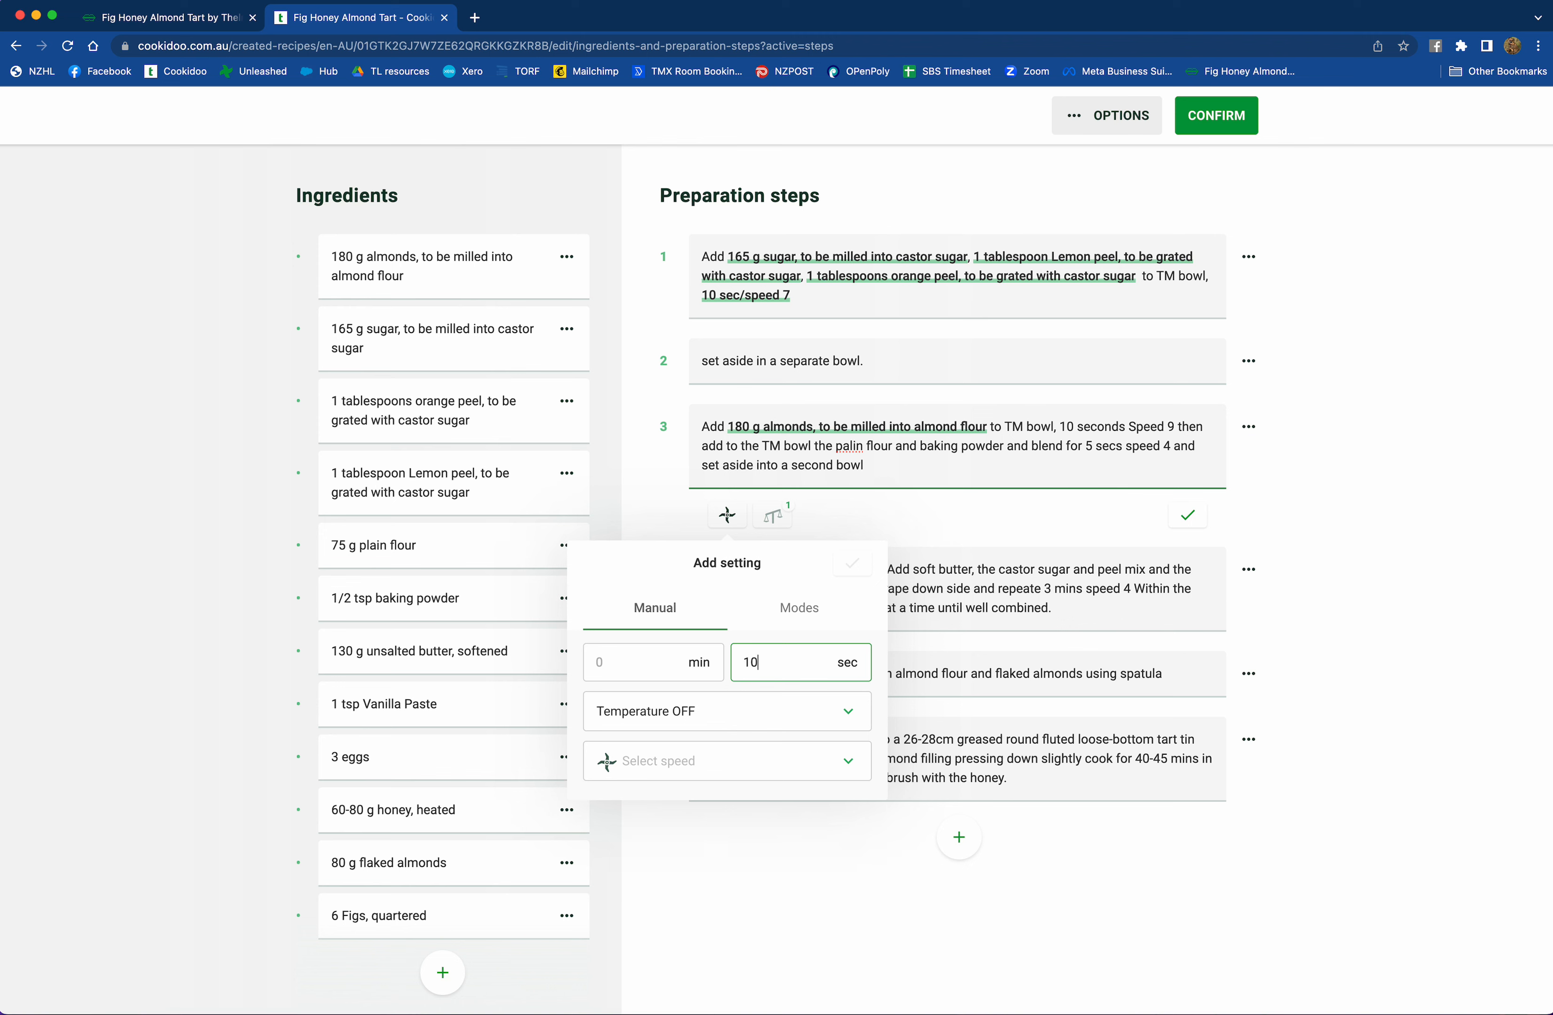
left_click(847, 761)
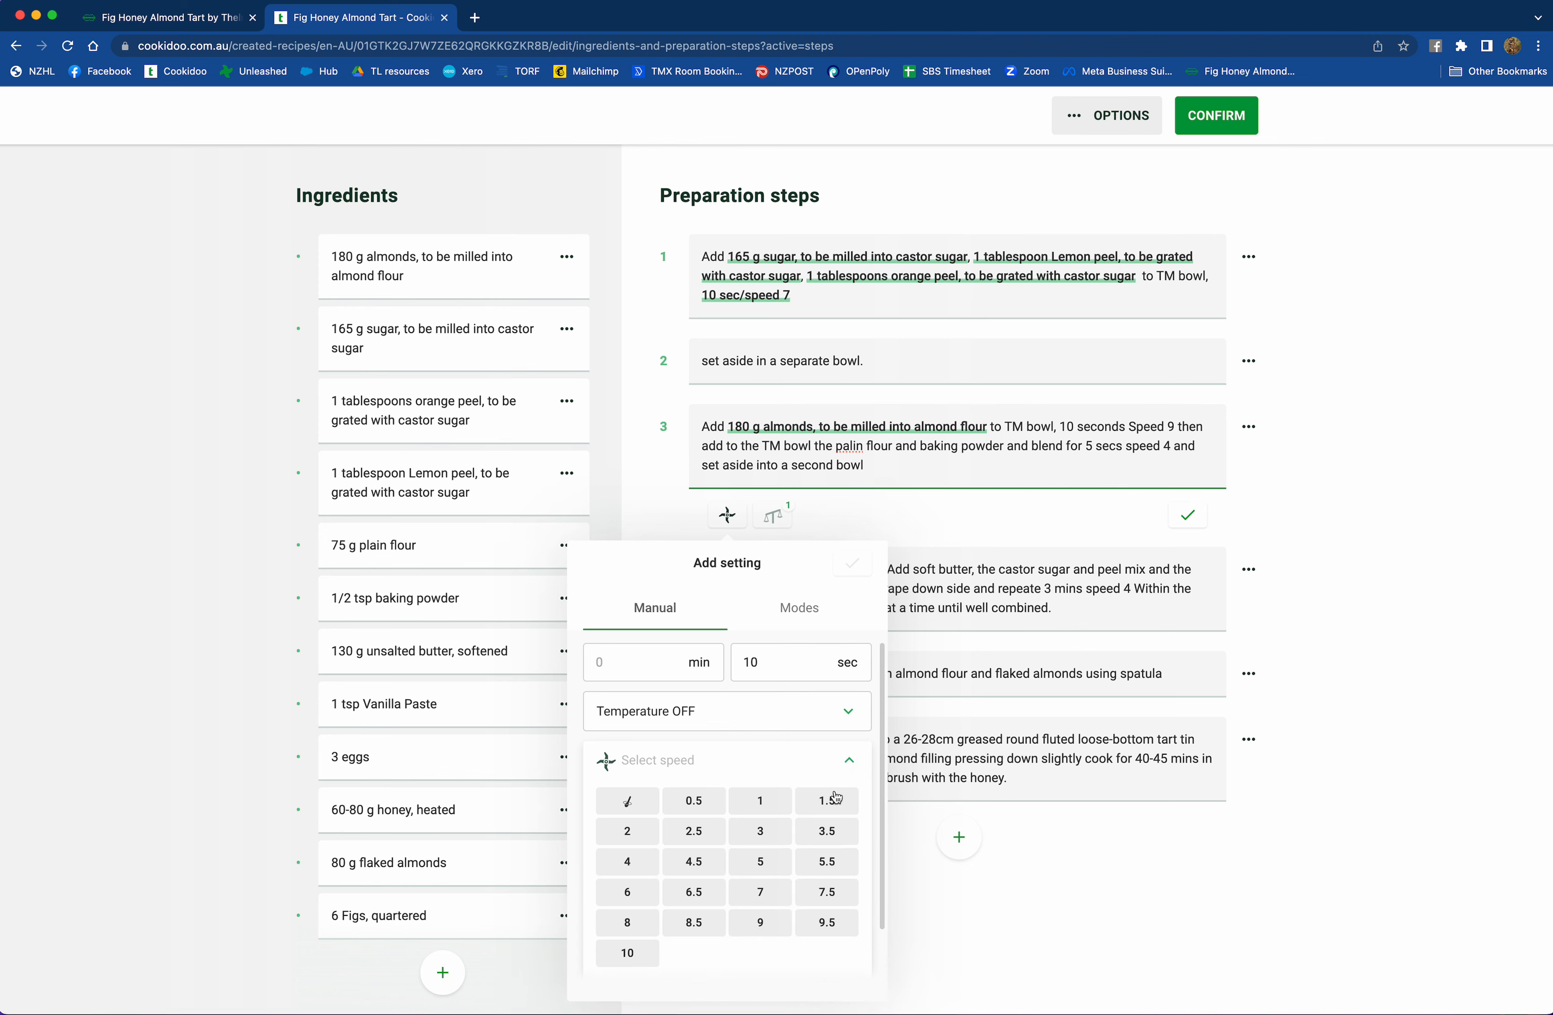
left_click(758, 924)
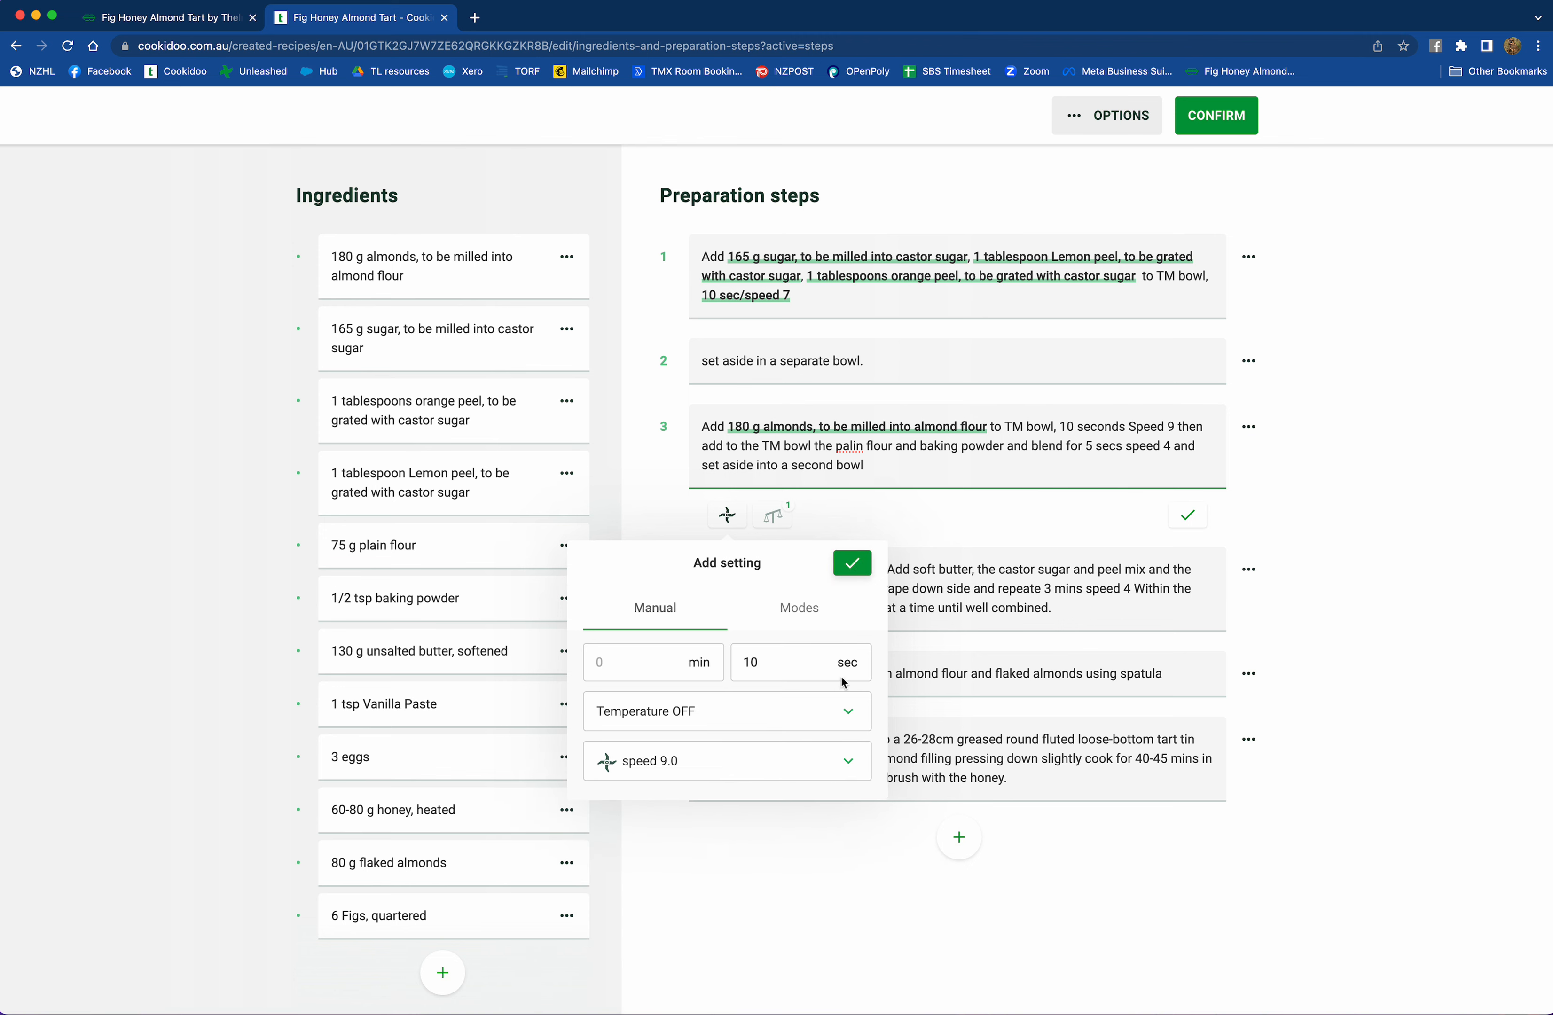
left_click(853, 564)
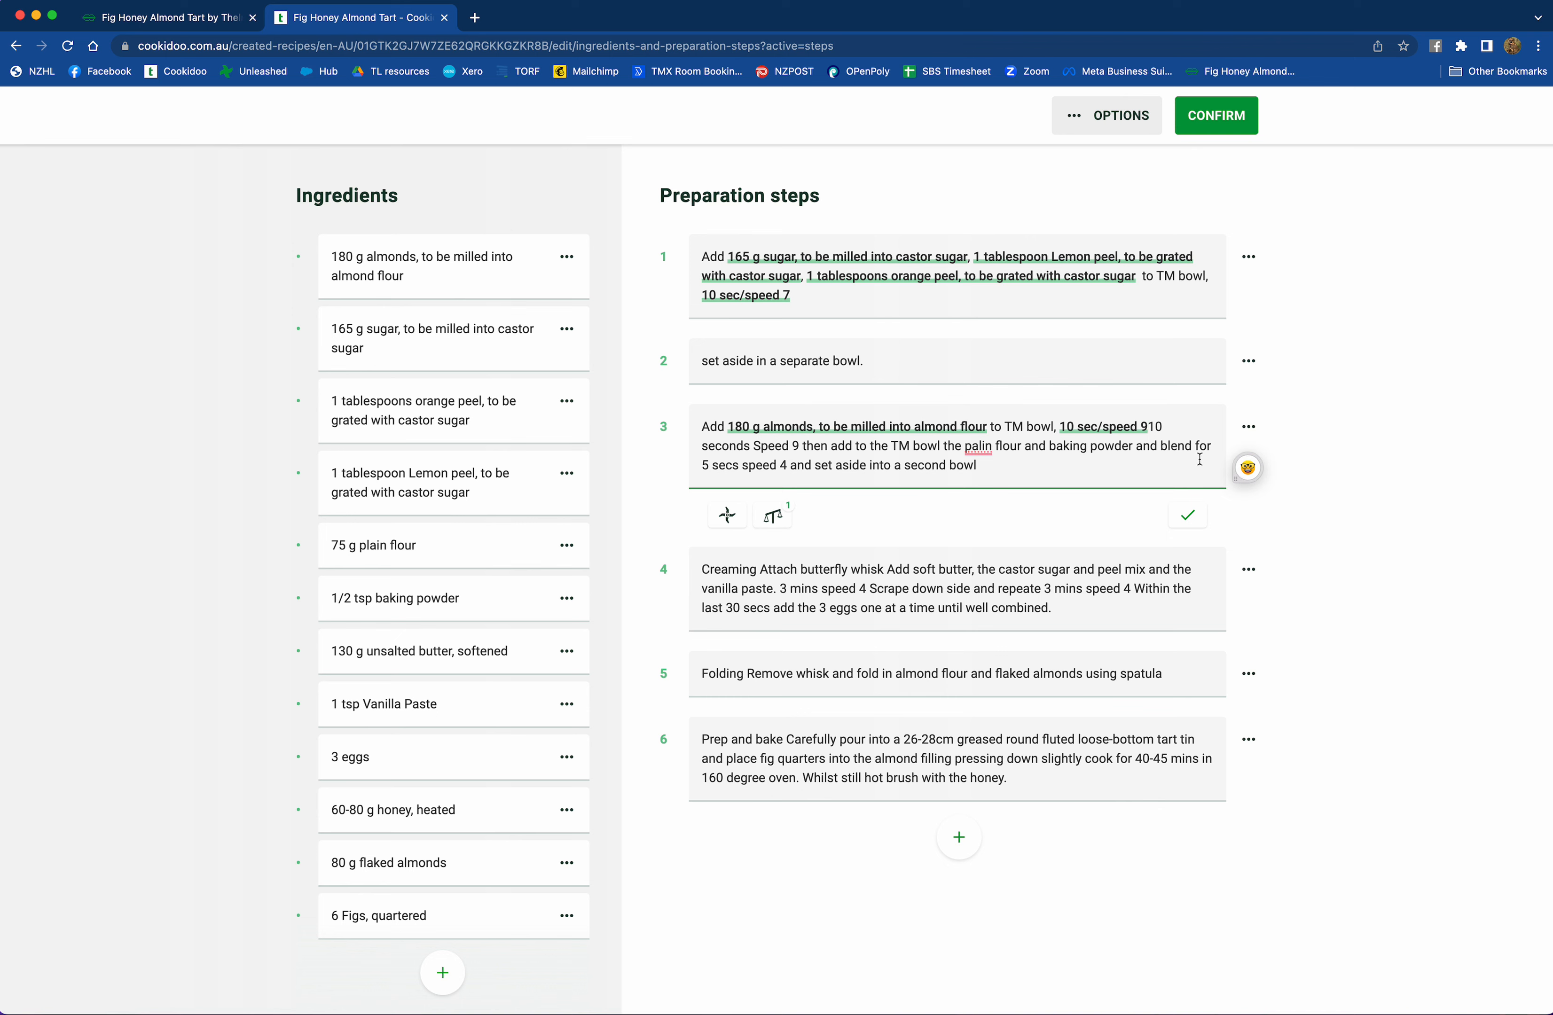
- Delete the plain text "10 seconds Speed 9" following the linked cooking setting in step 3
key("Delete")
key("Delete")
key("Delete")
key("Delete")
key("Delete")
key("Delete")
key("Delete")
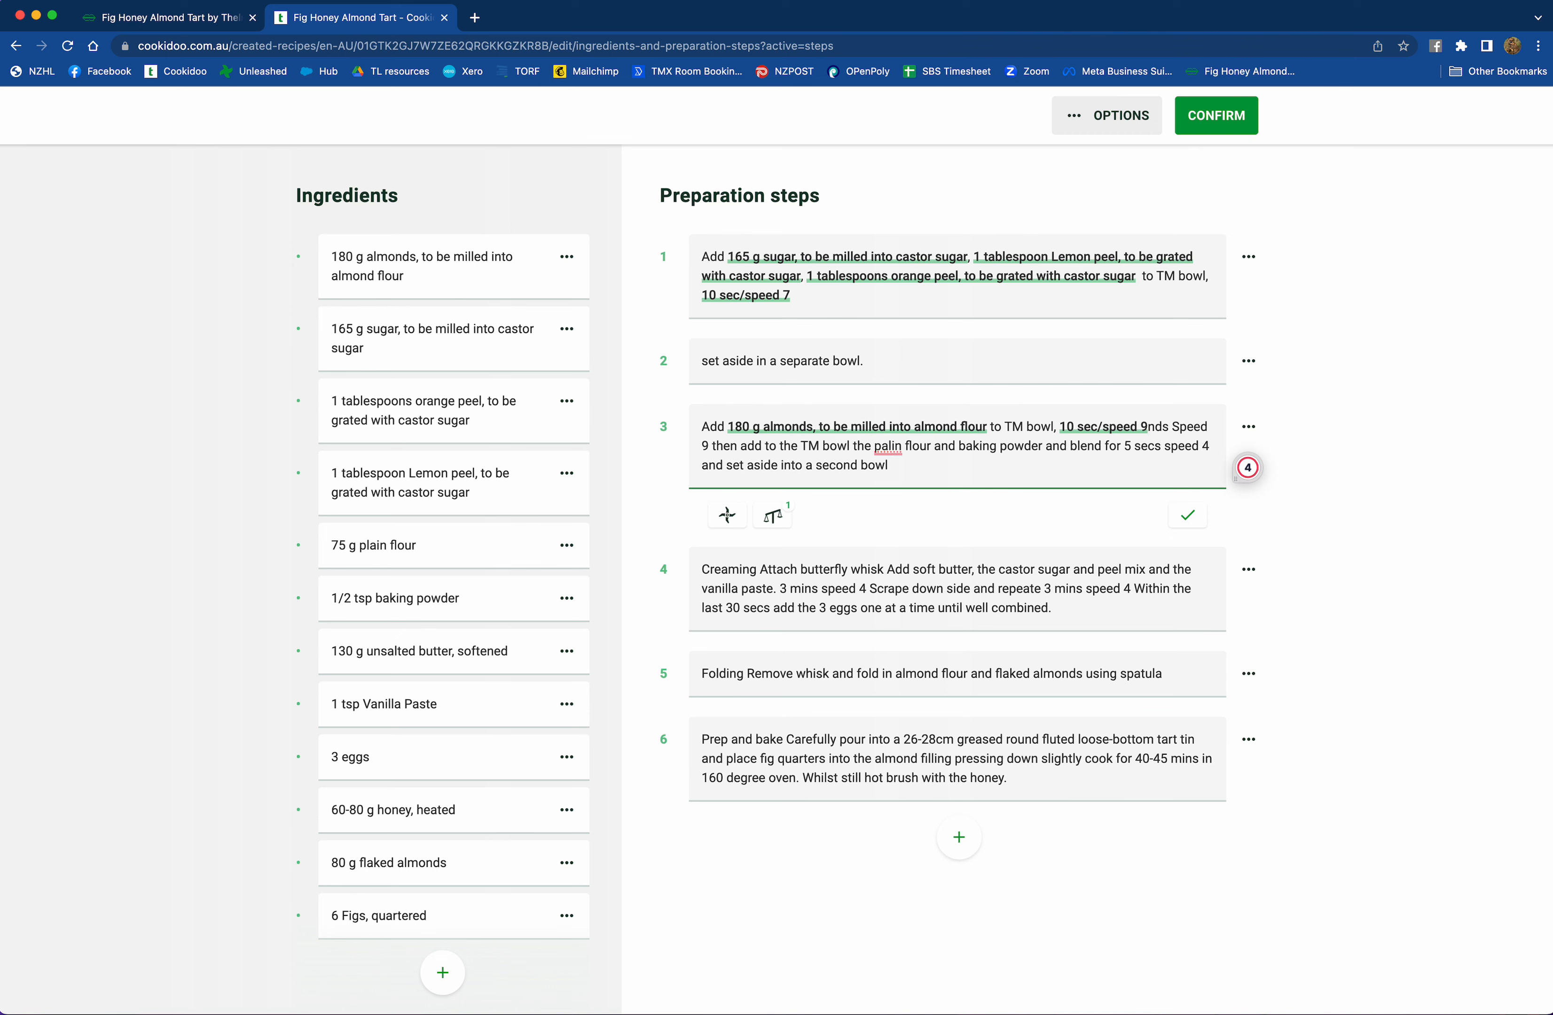
key("Delete")
key("Delete")
key("Delete")
key("Delete")
key("Delete")
key("Delete")
key("Delete")
key("Delete")
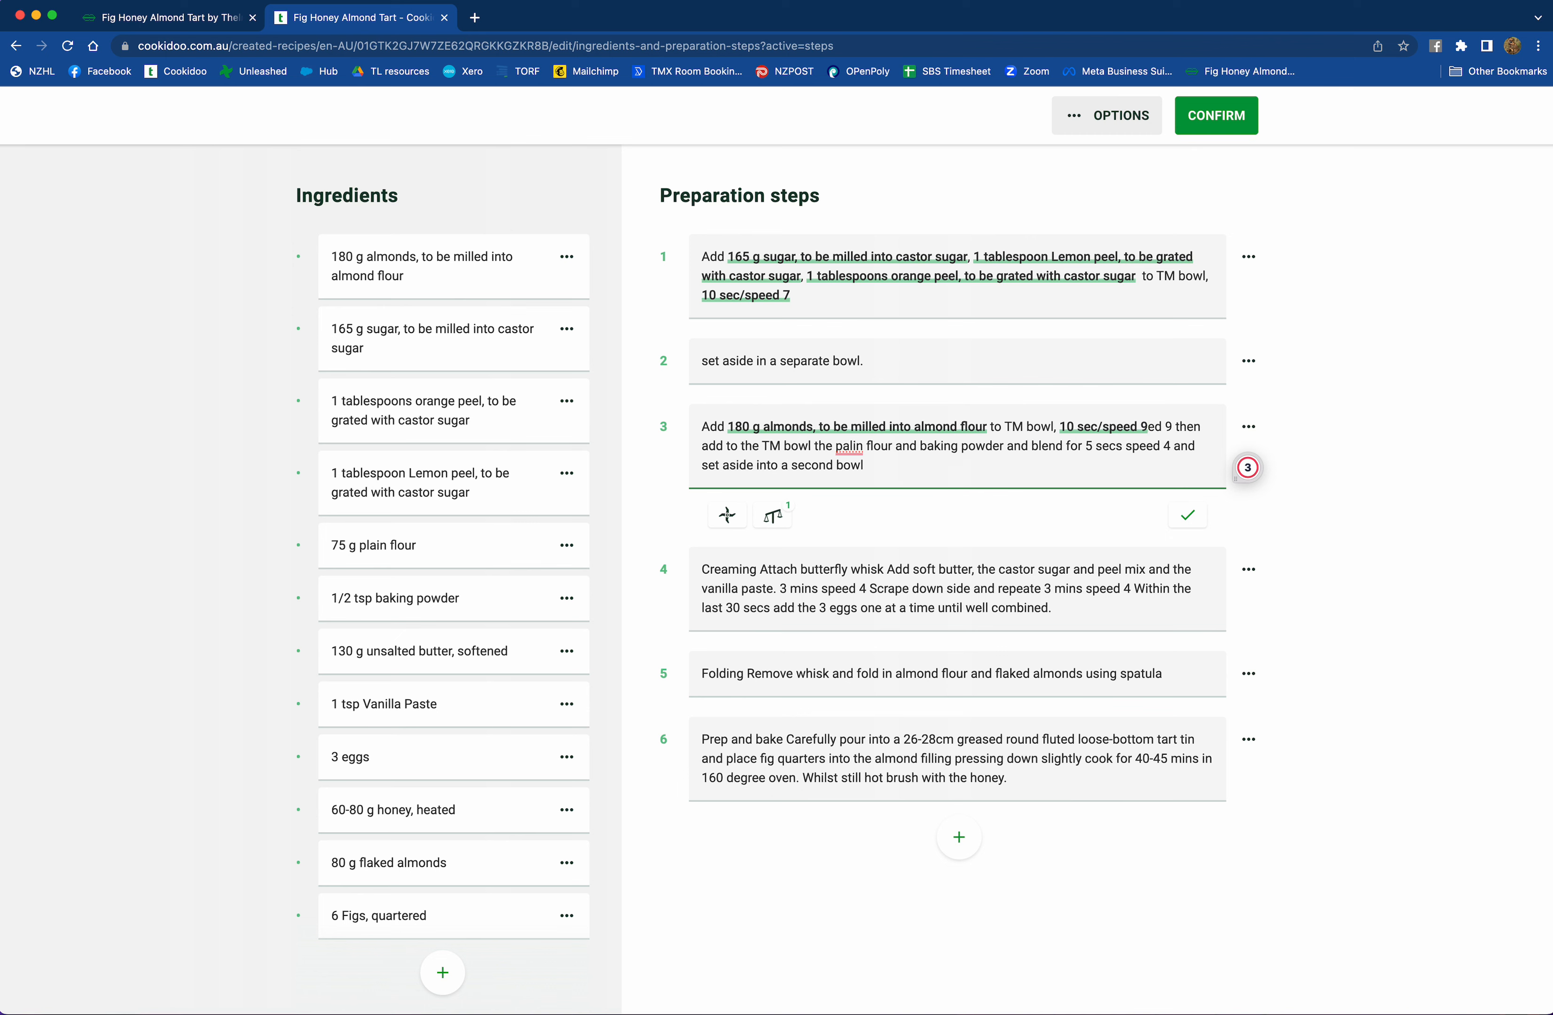
key("Delete")
key("Delete")
key("Delete")
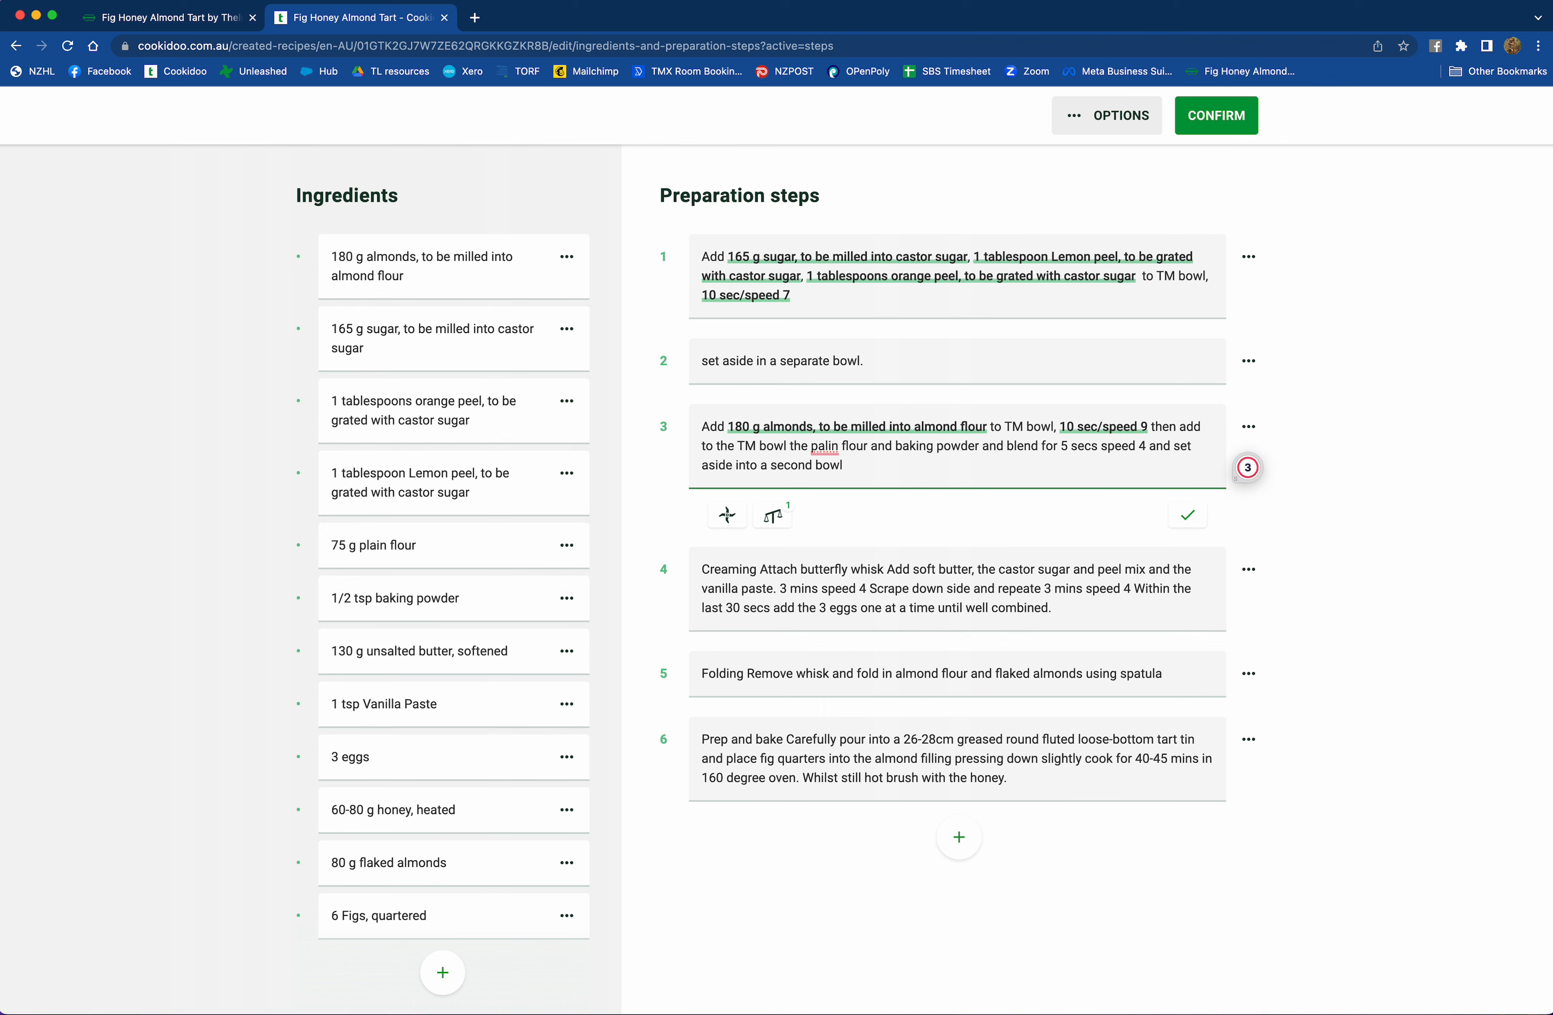
- Split step 3 before "then add to the TM bowl" and correct the misspelled "palin" to "plain" in the new step 4
key("Return")
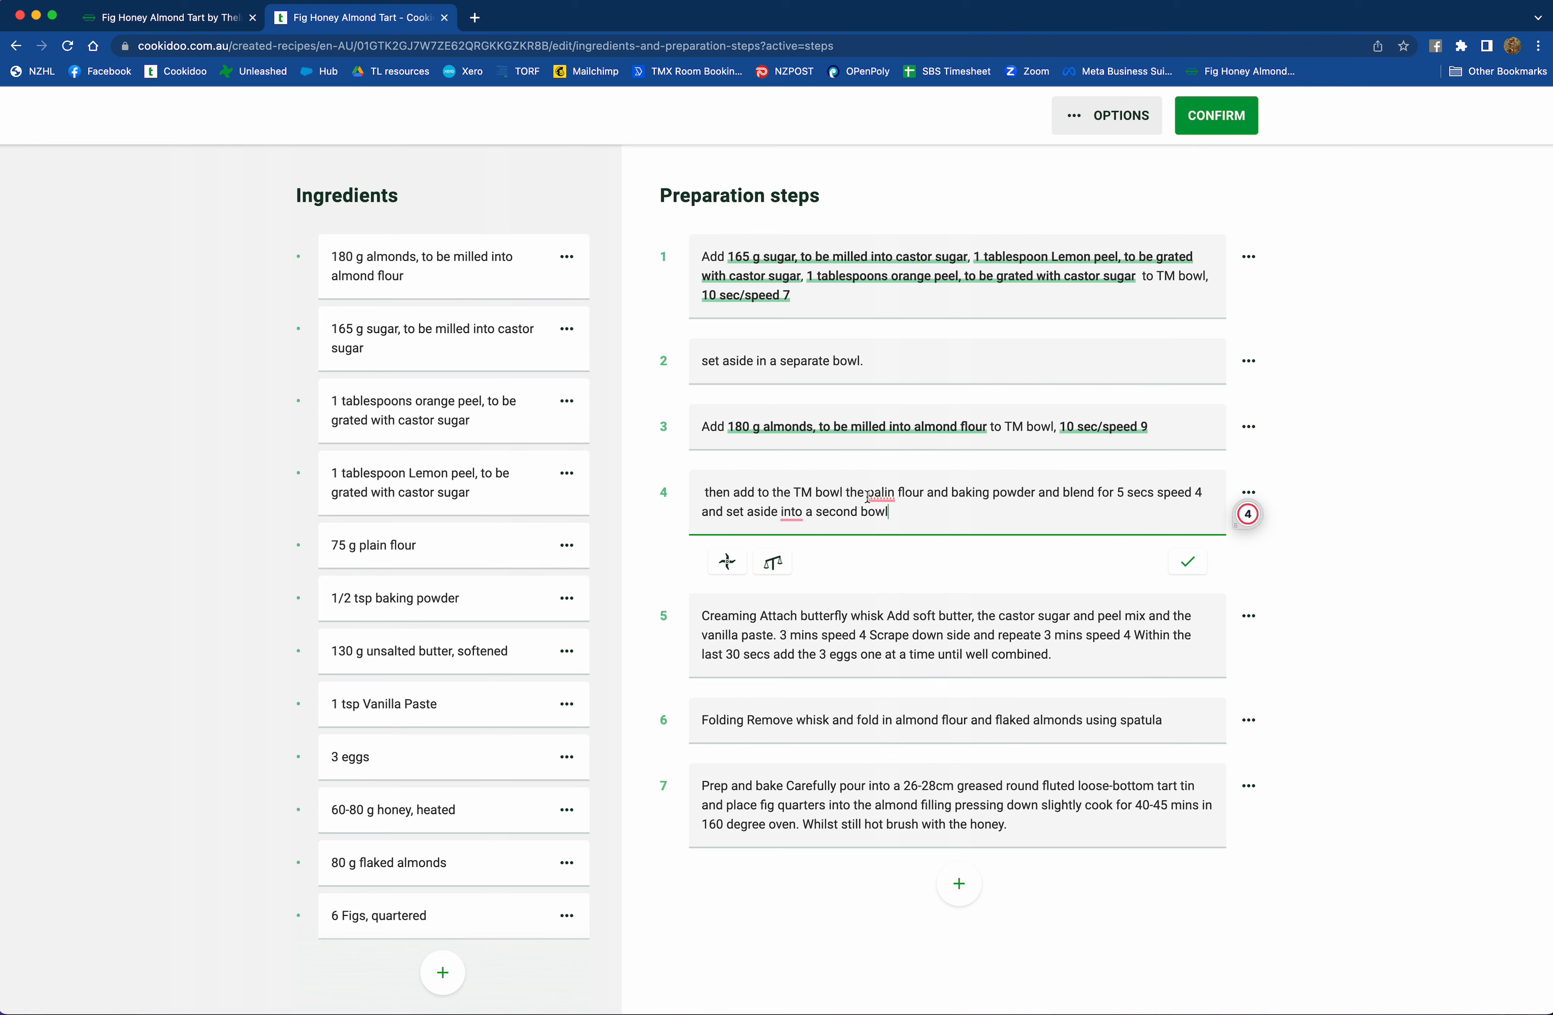
mouse_move(878, 493)
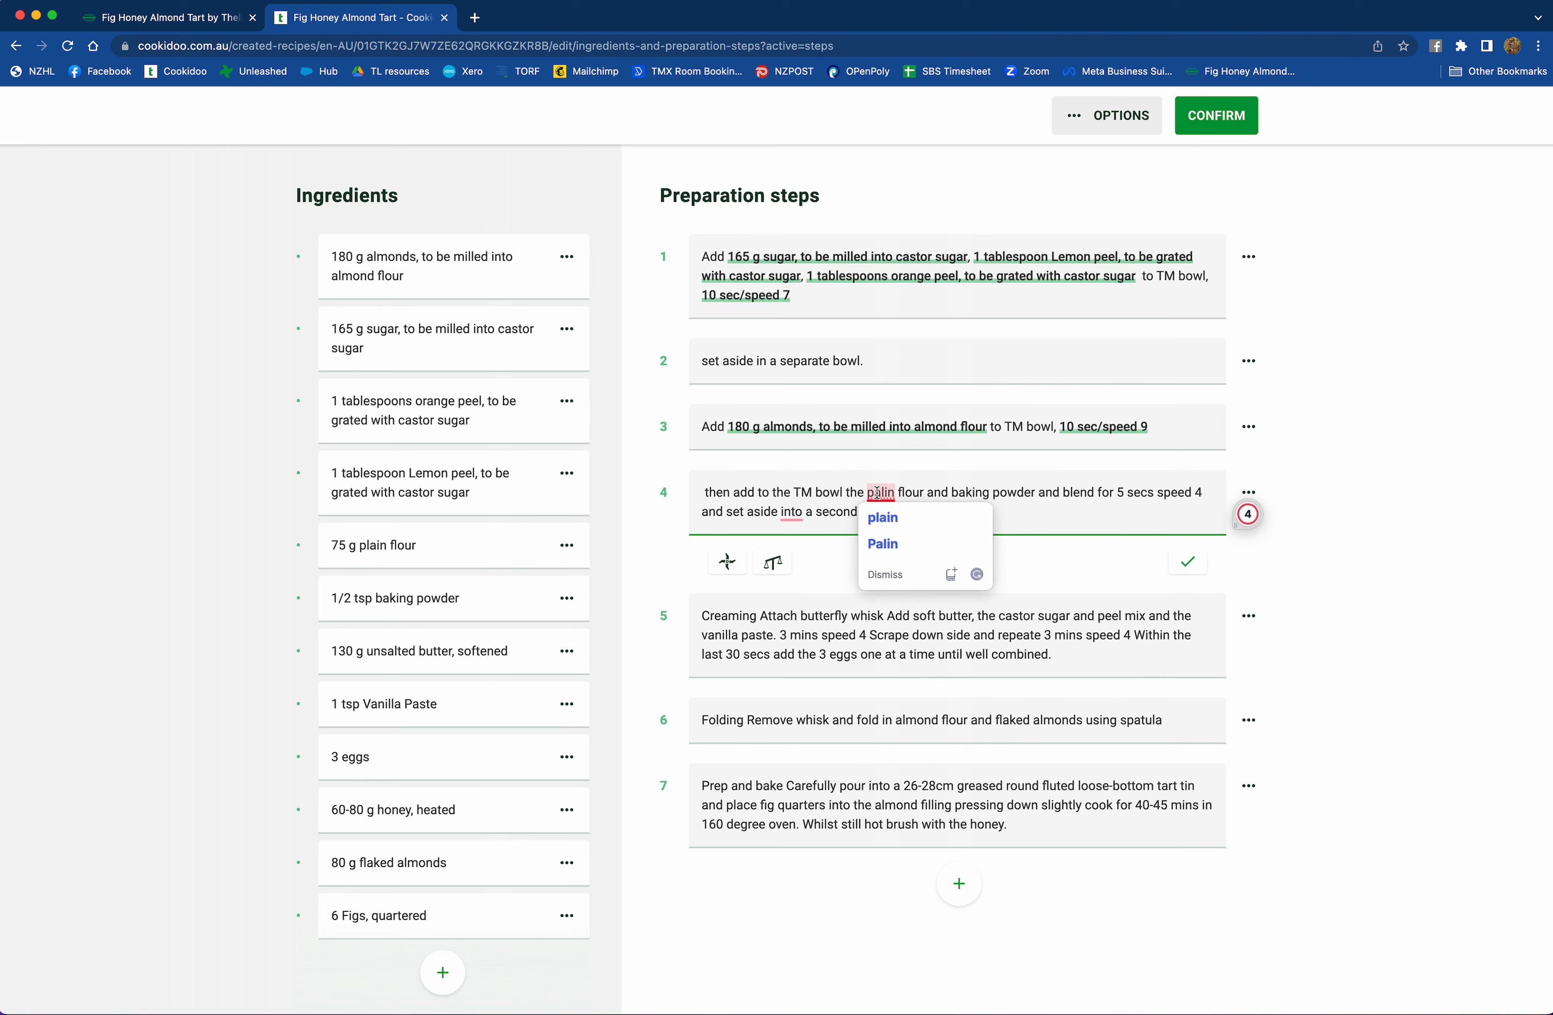
left_click(881, 516)
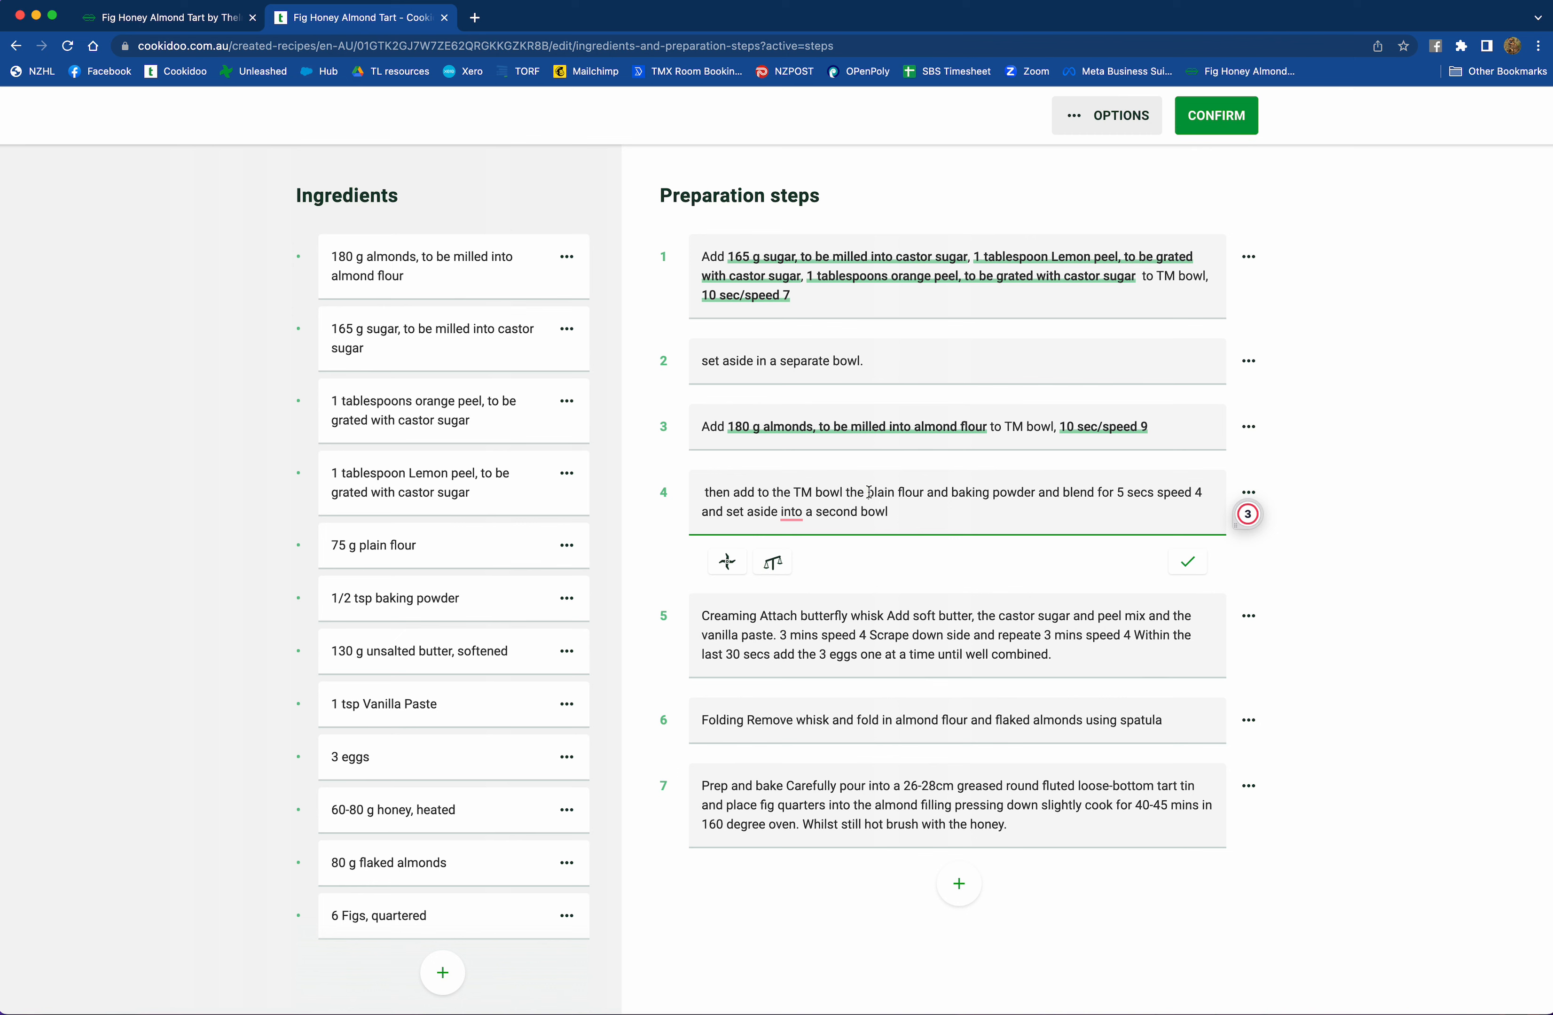
- Link the 75 g plain flour ingredient in front of the words "plain flour" in step 4
left_click(772, 565)
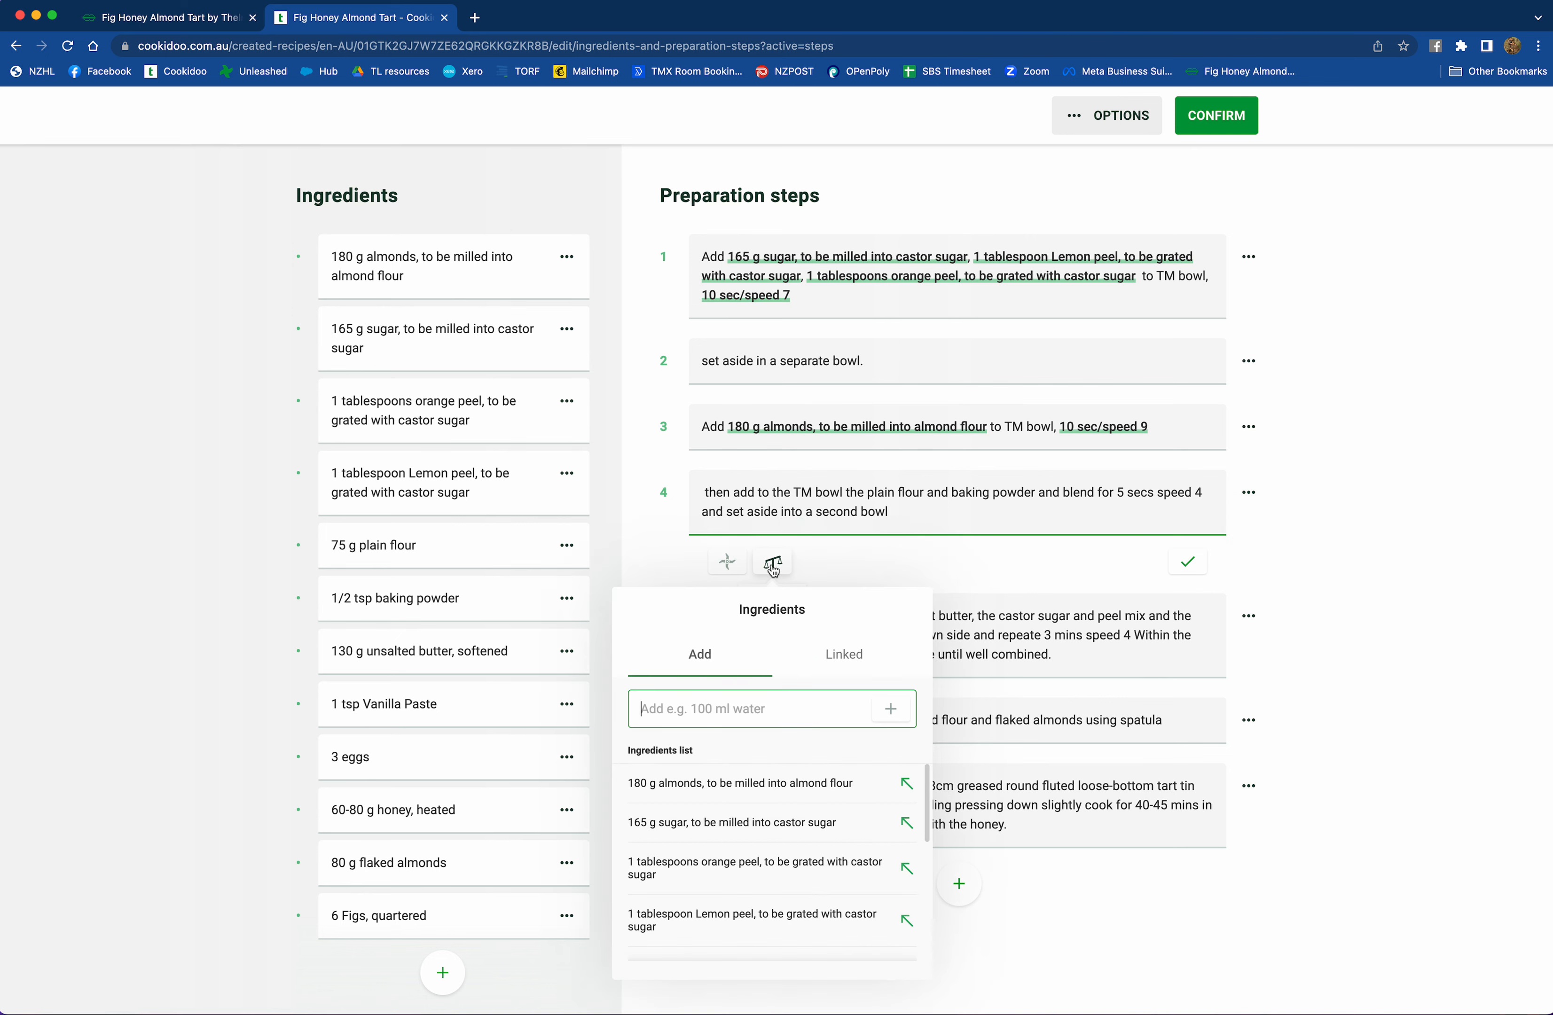
scroll(776, 872, "down", 3)
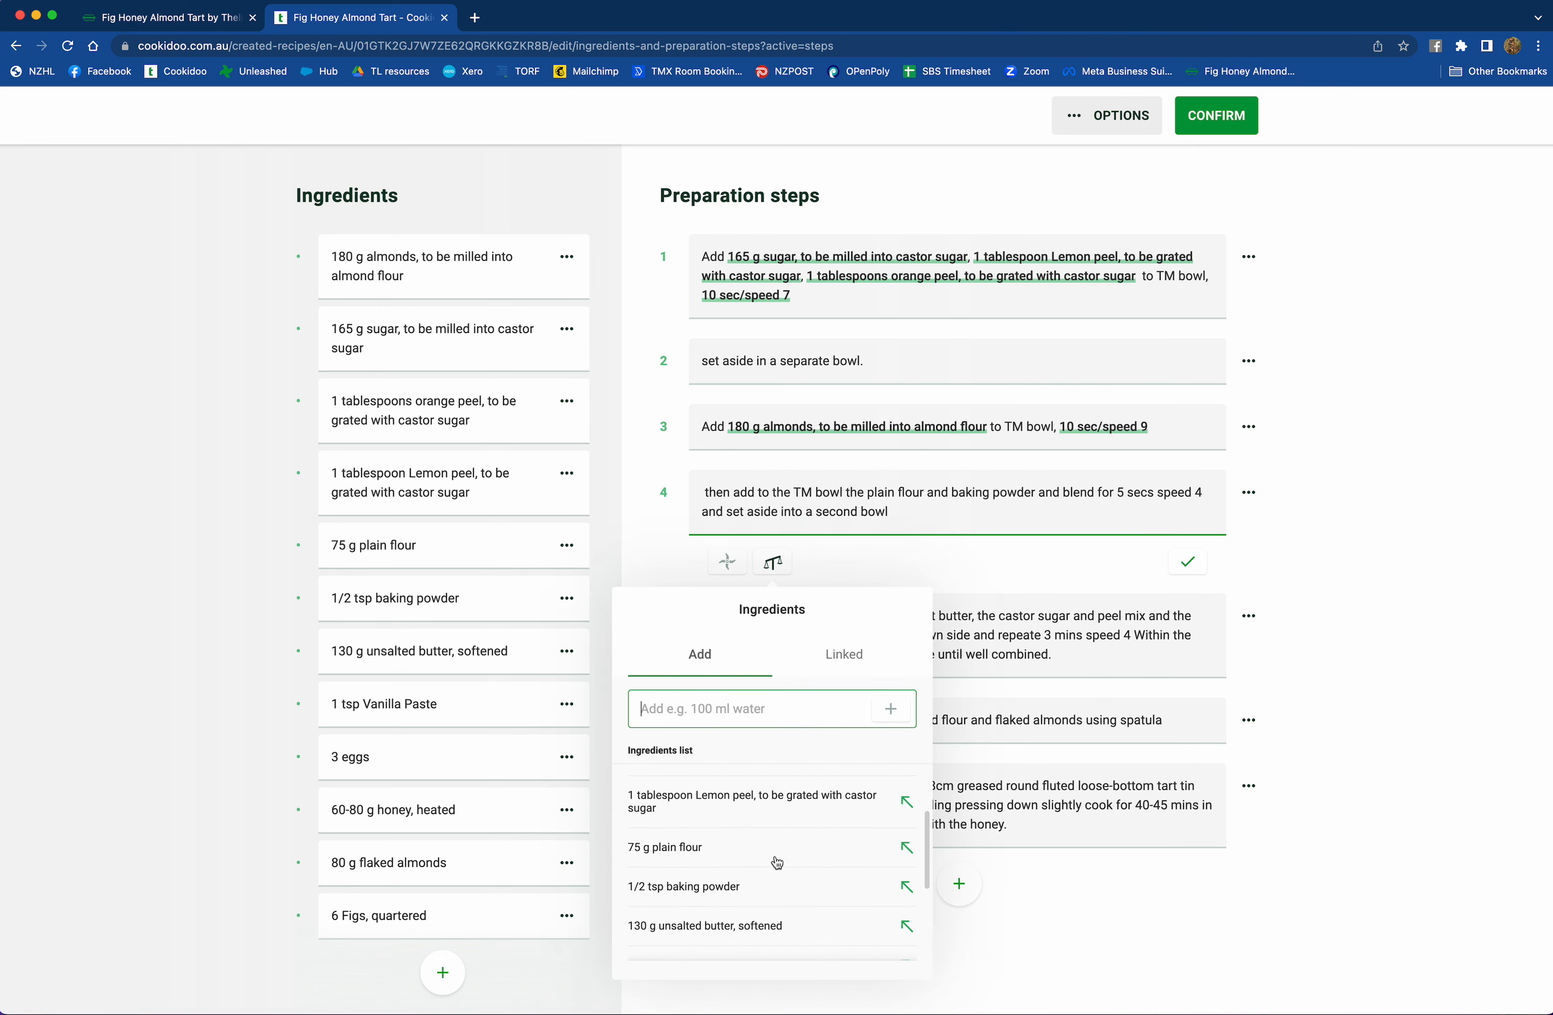
left_click(711, 849)
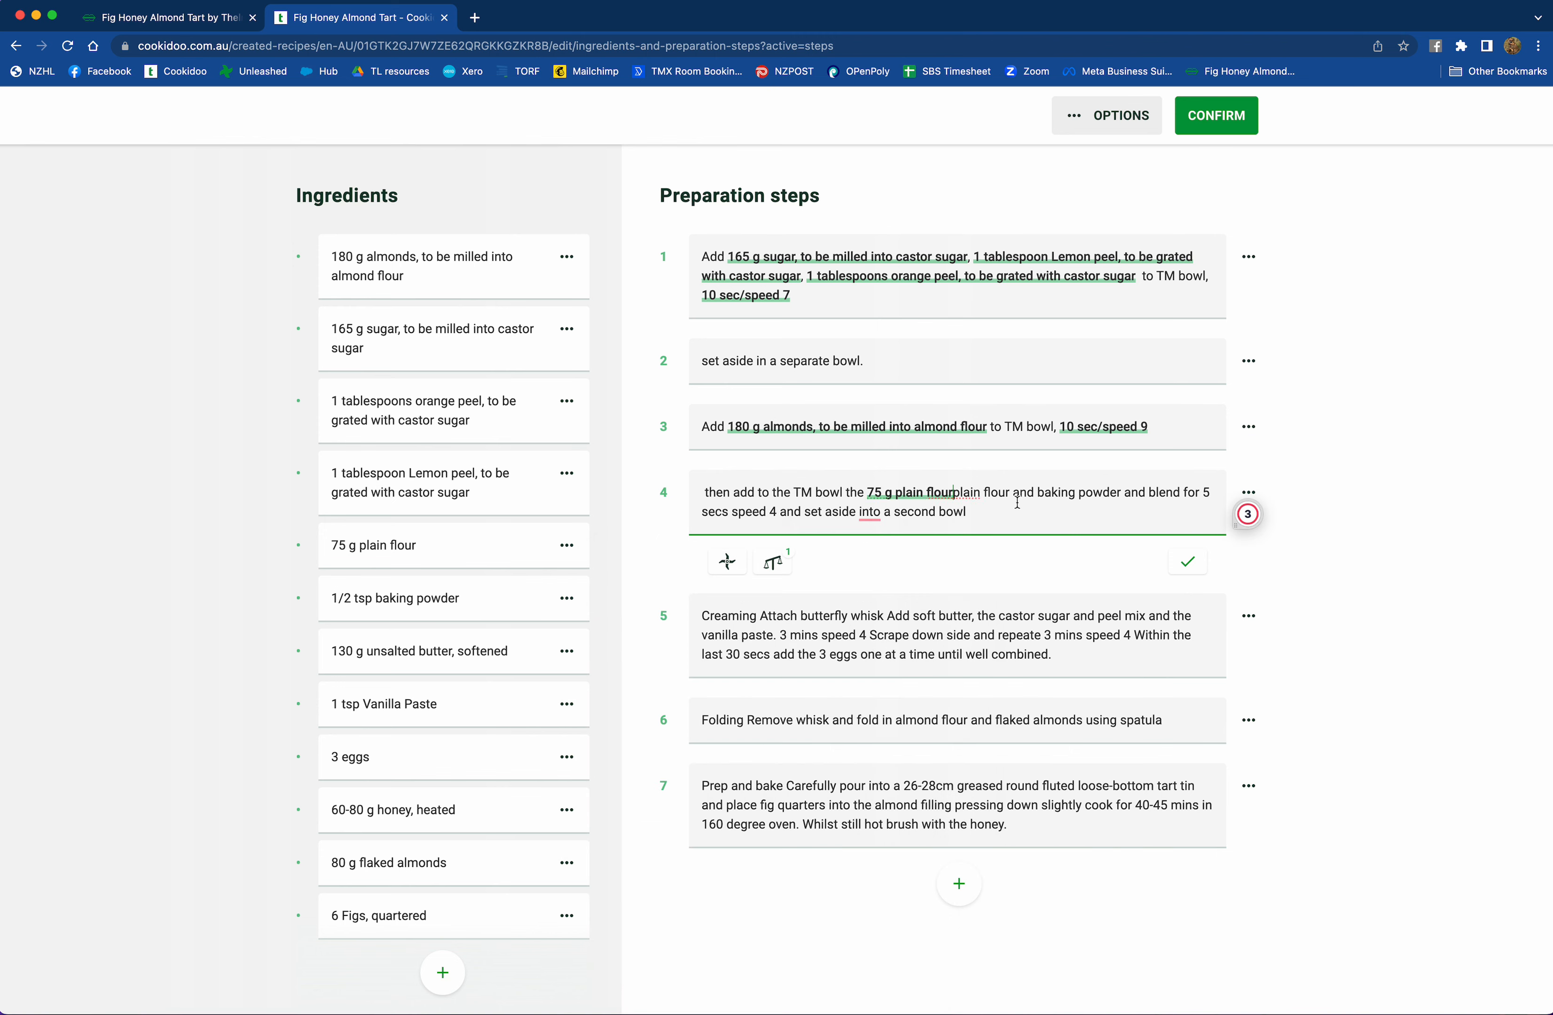
- Delete the redundant plain text "plain flour" following the linked flour ingredient in step 4
key("Delete")
key("Delete")
key("Delete")
key("Delete")
key("Delete")
key("Delete")
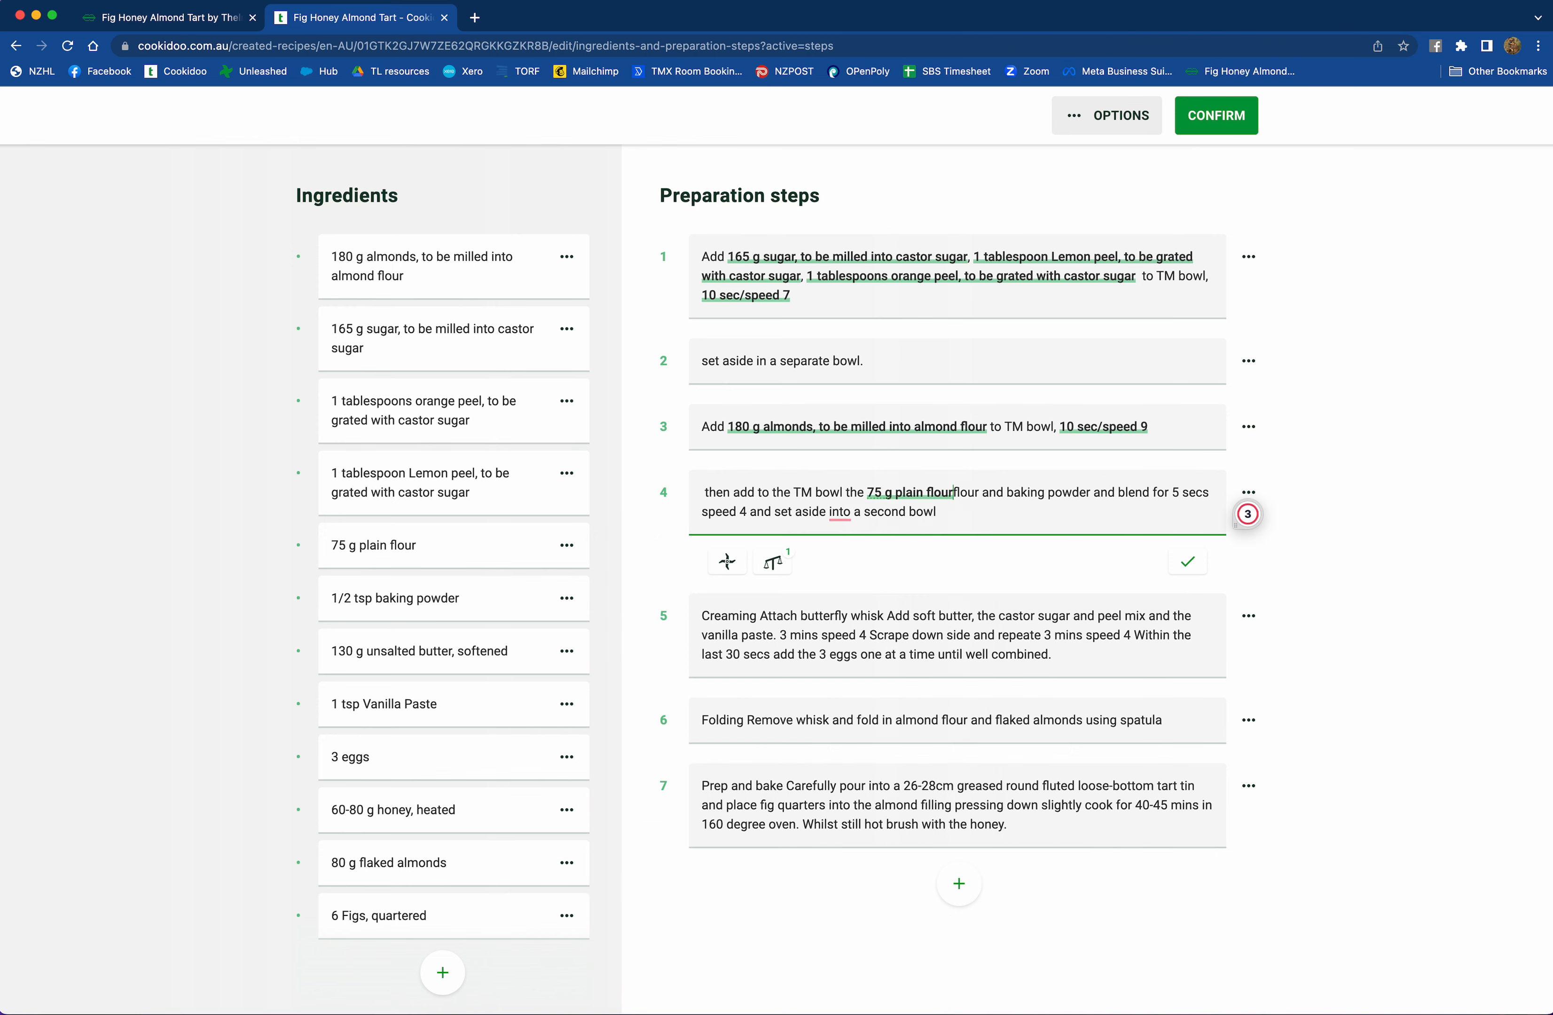
key("Delete")
key("Delete")
key("Delete")
key("Delete")
key("Delete")
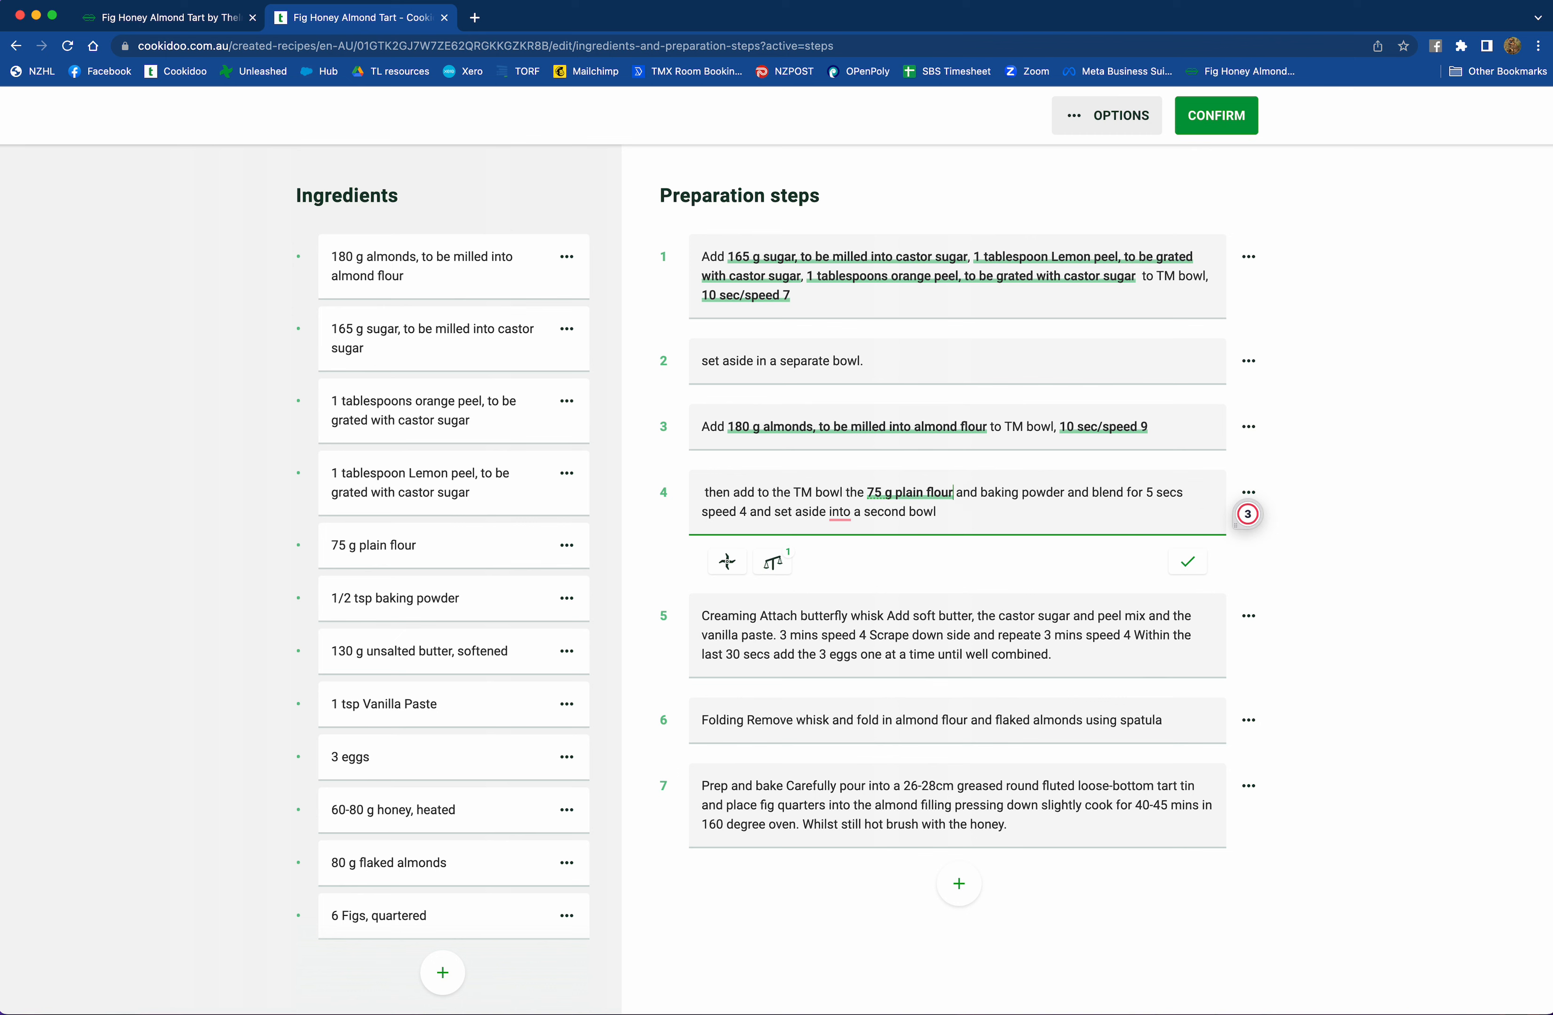
- Link the 1/2 tsp baking powder ingredient in front of the words "baking powder" in step 4
left_click(980, 493)
left_click(773, 561)
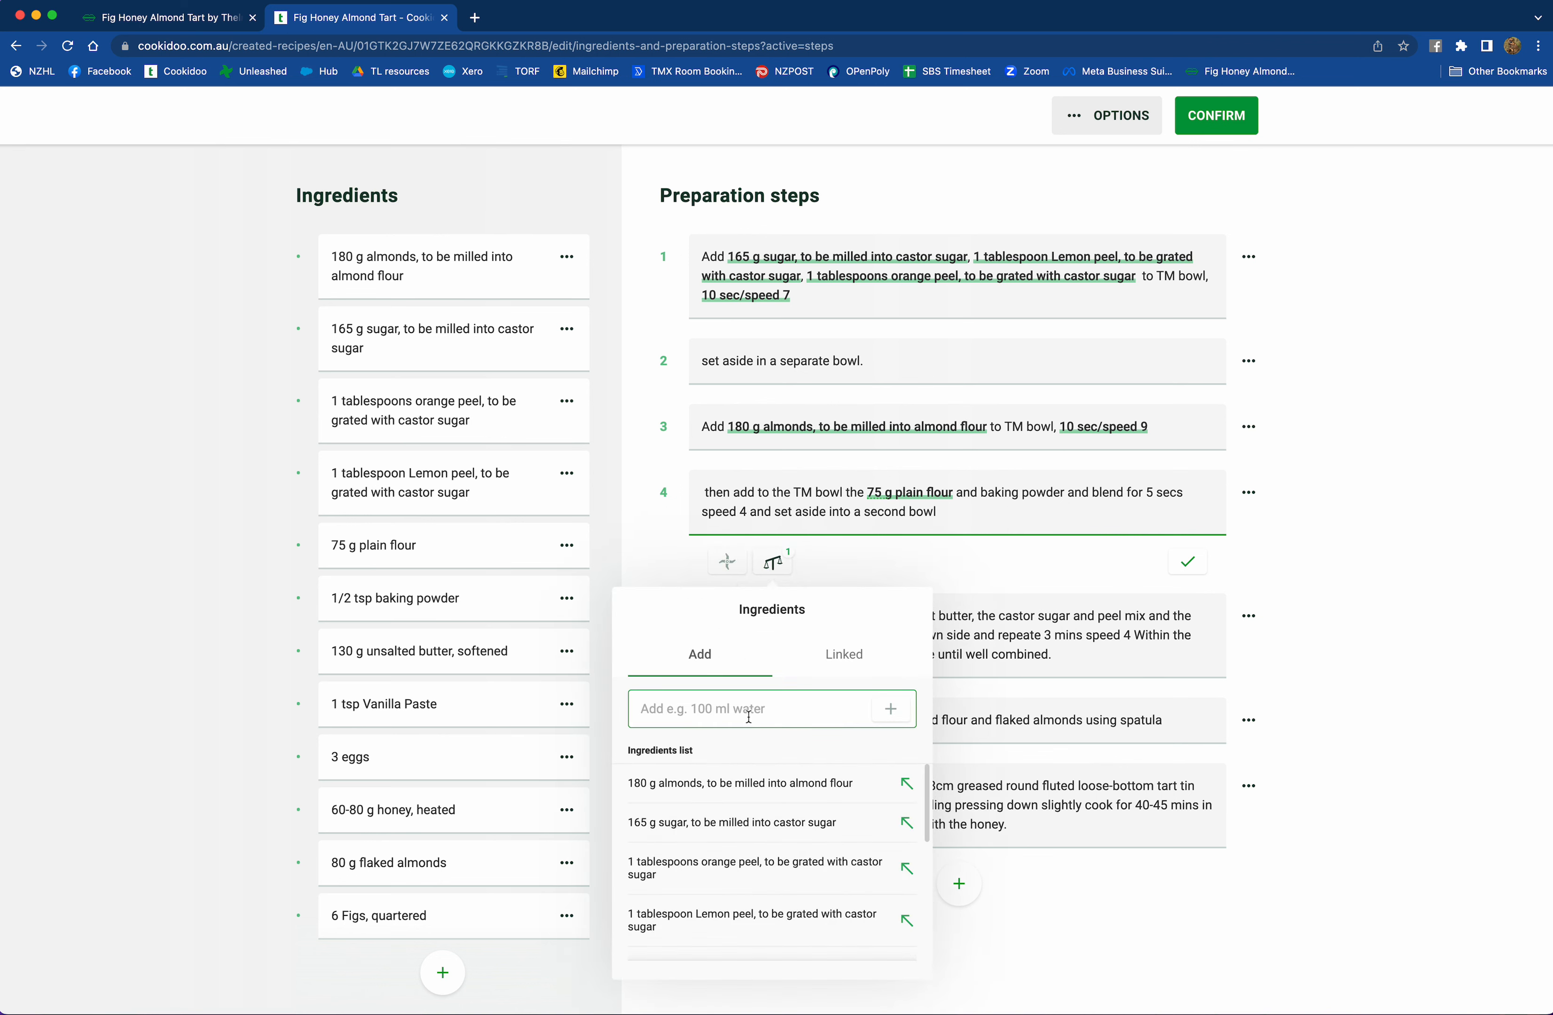
scroll(748, 870, "down", 5)
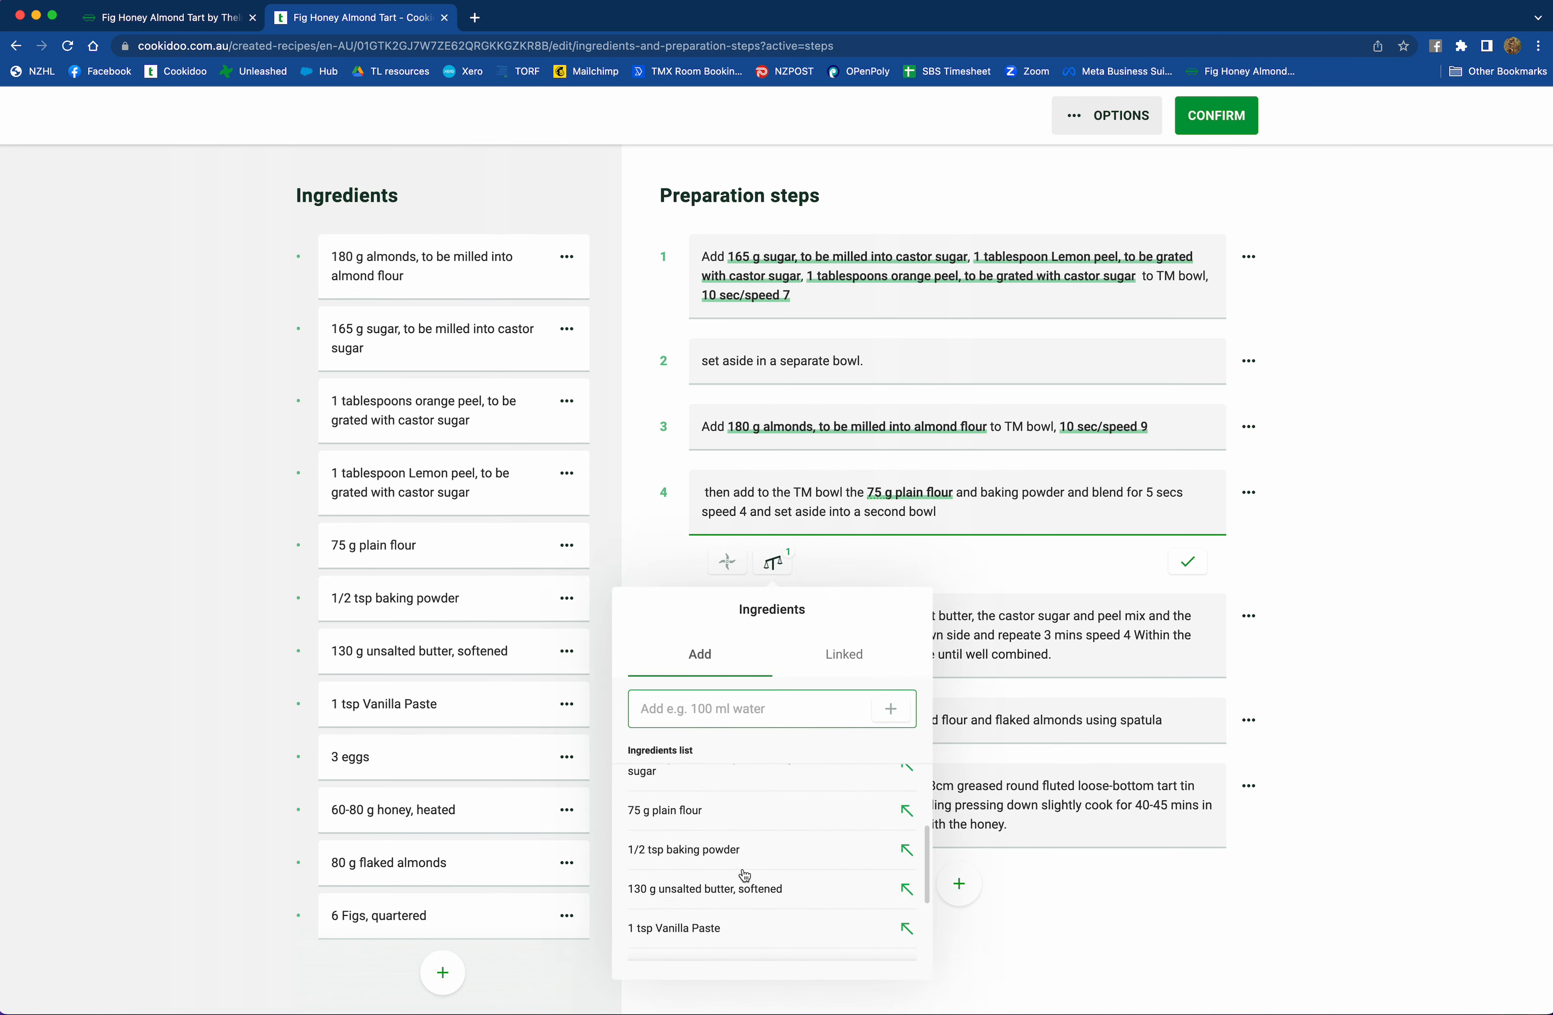
left_click(726, 852)
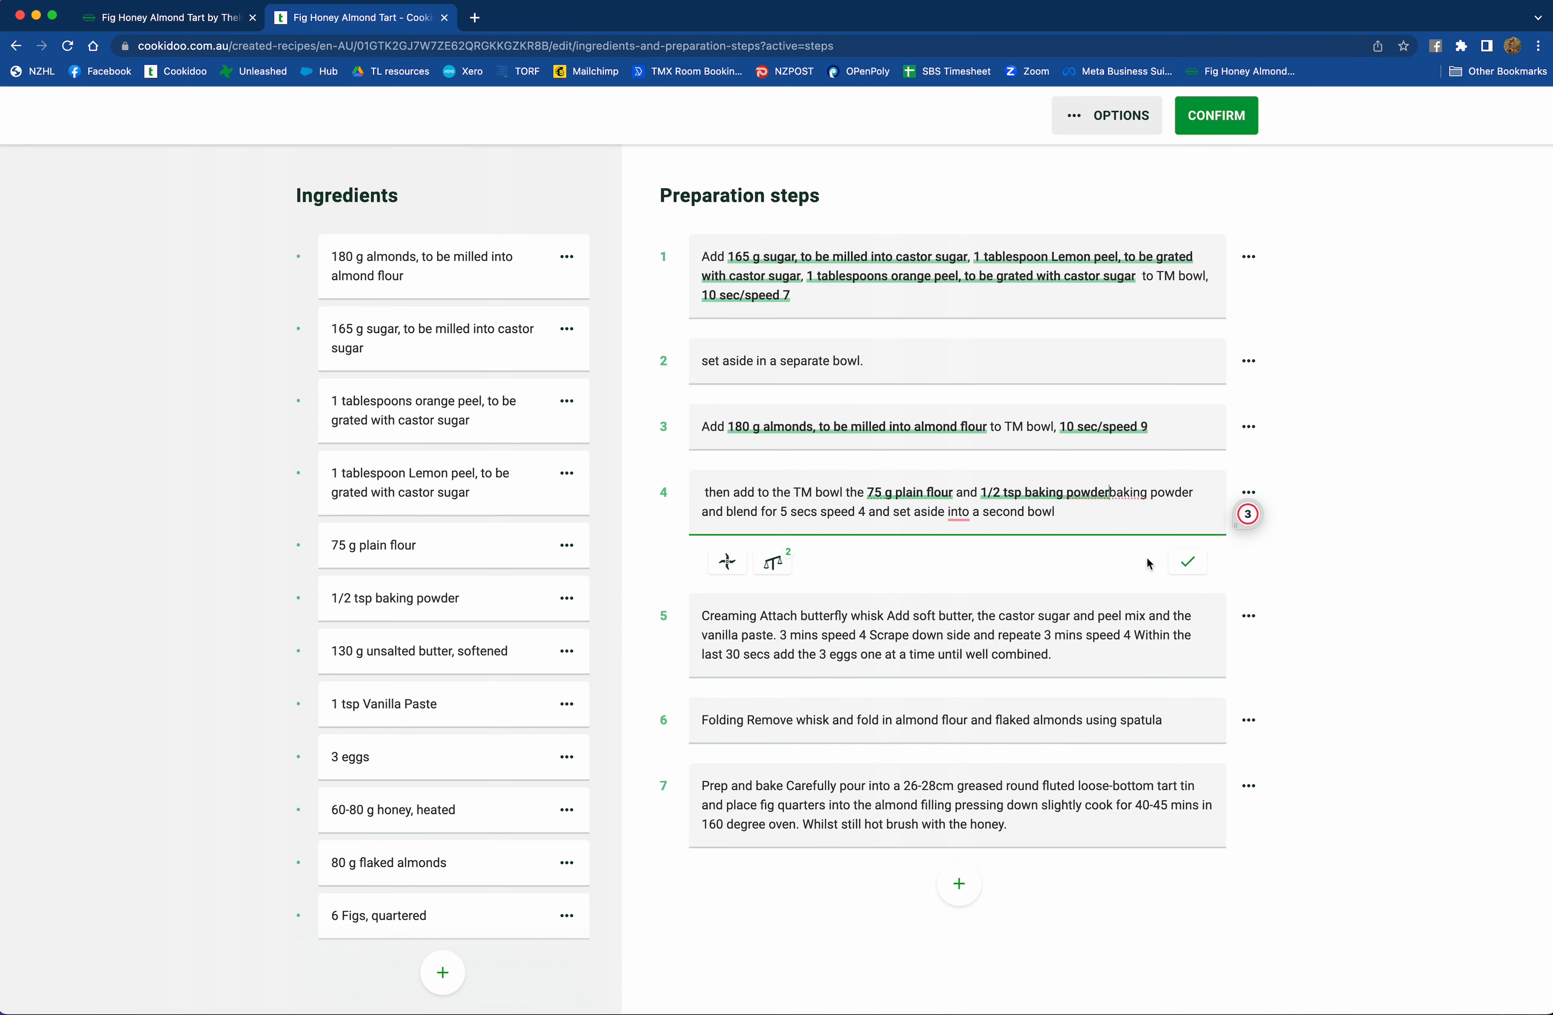
- Replace the plain text "baking powder and" following the linked baking powder ingredient in step 4 with a comma
key("Delete")
key("Delete")
key("Delete")
key("Delete")
key("Delete")
key("Delete")
key("Delete")
key("Delete")
key("Delete")
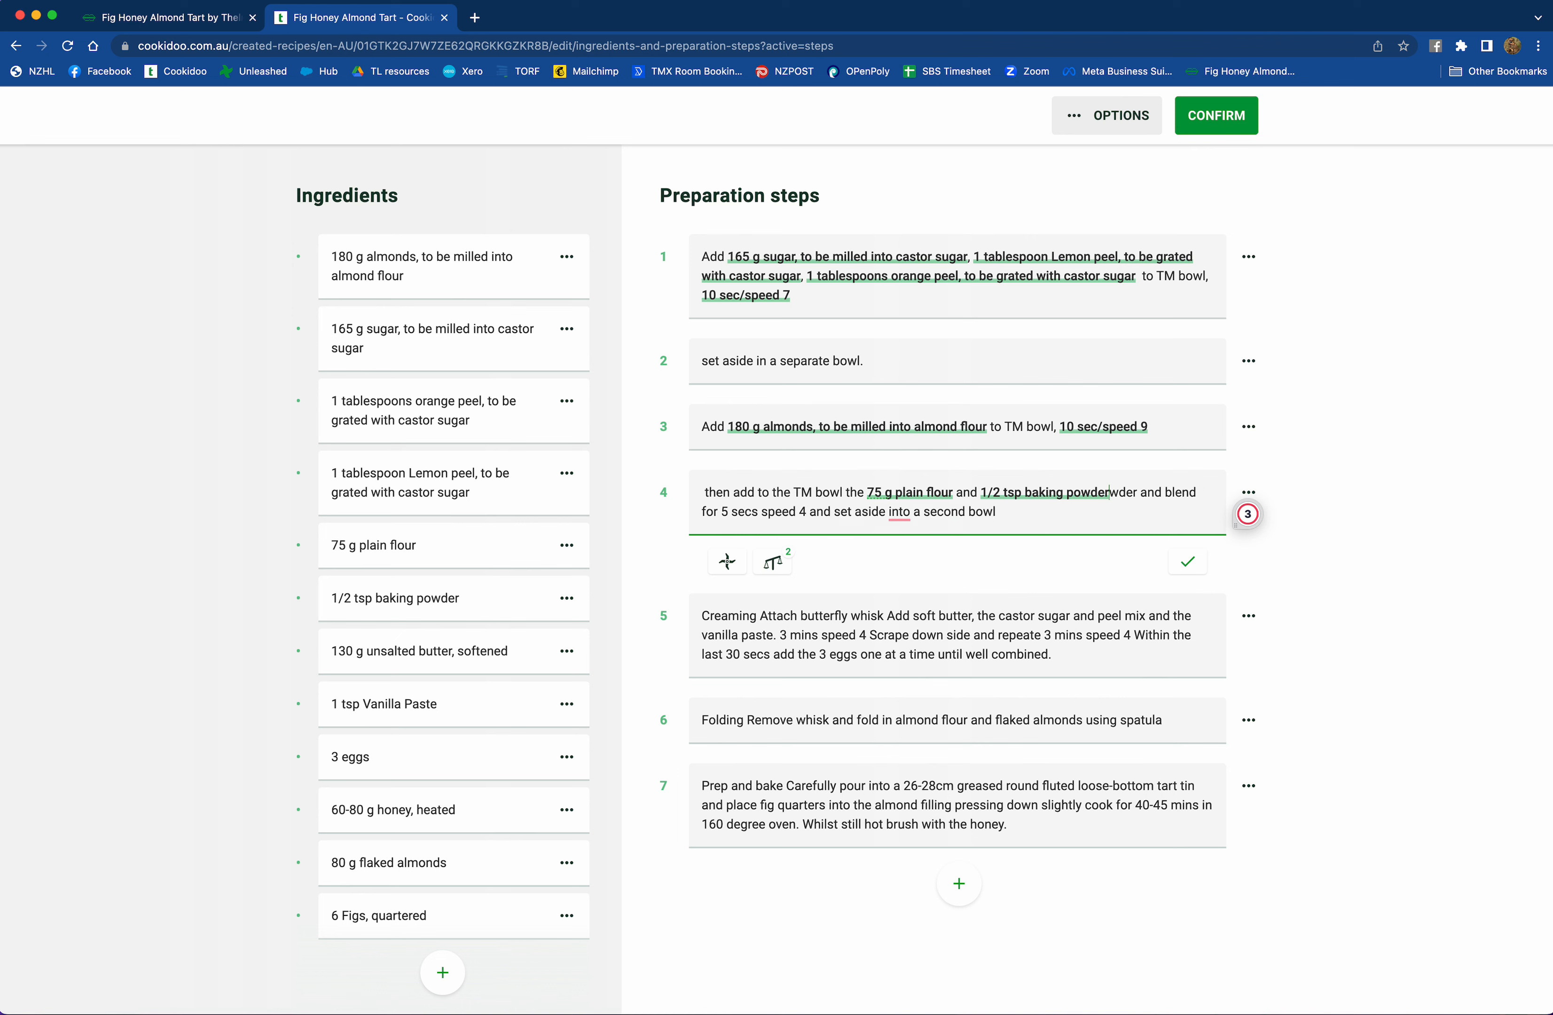
key("Delete")
key("Delete")
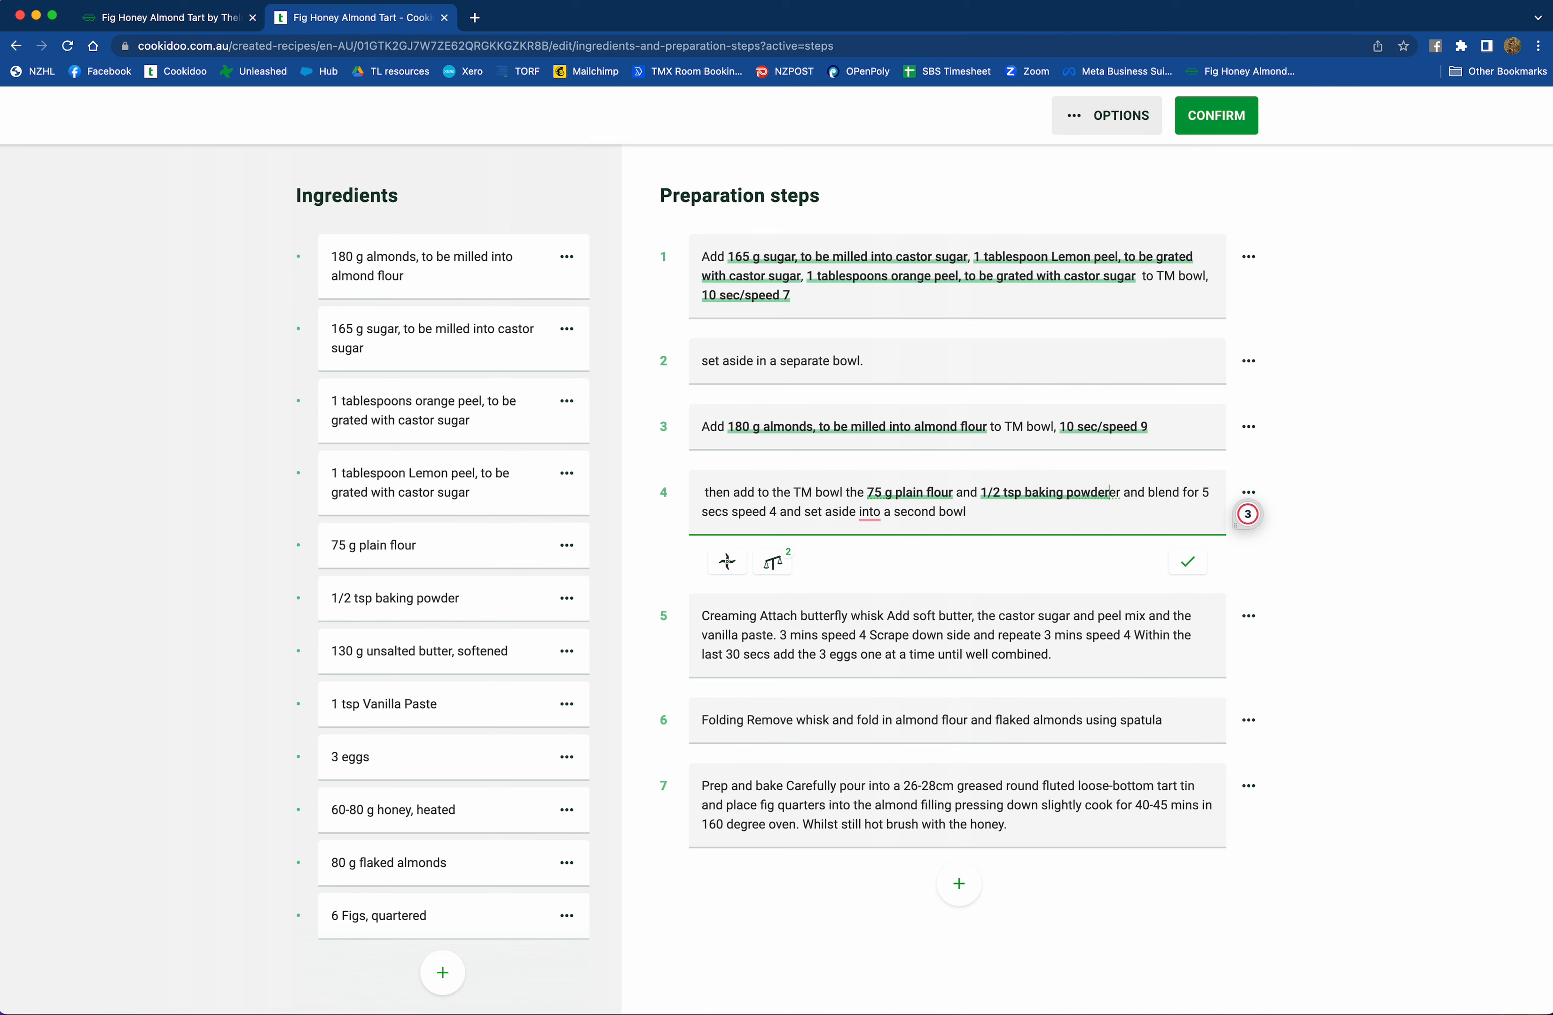
key("Delete")
key("Delete")
key("Delete")
key("Delete")
key("Delete")
key("Delete")
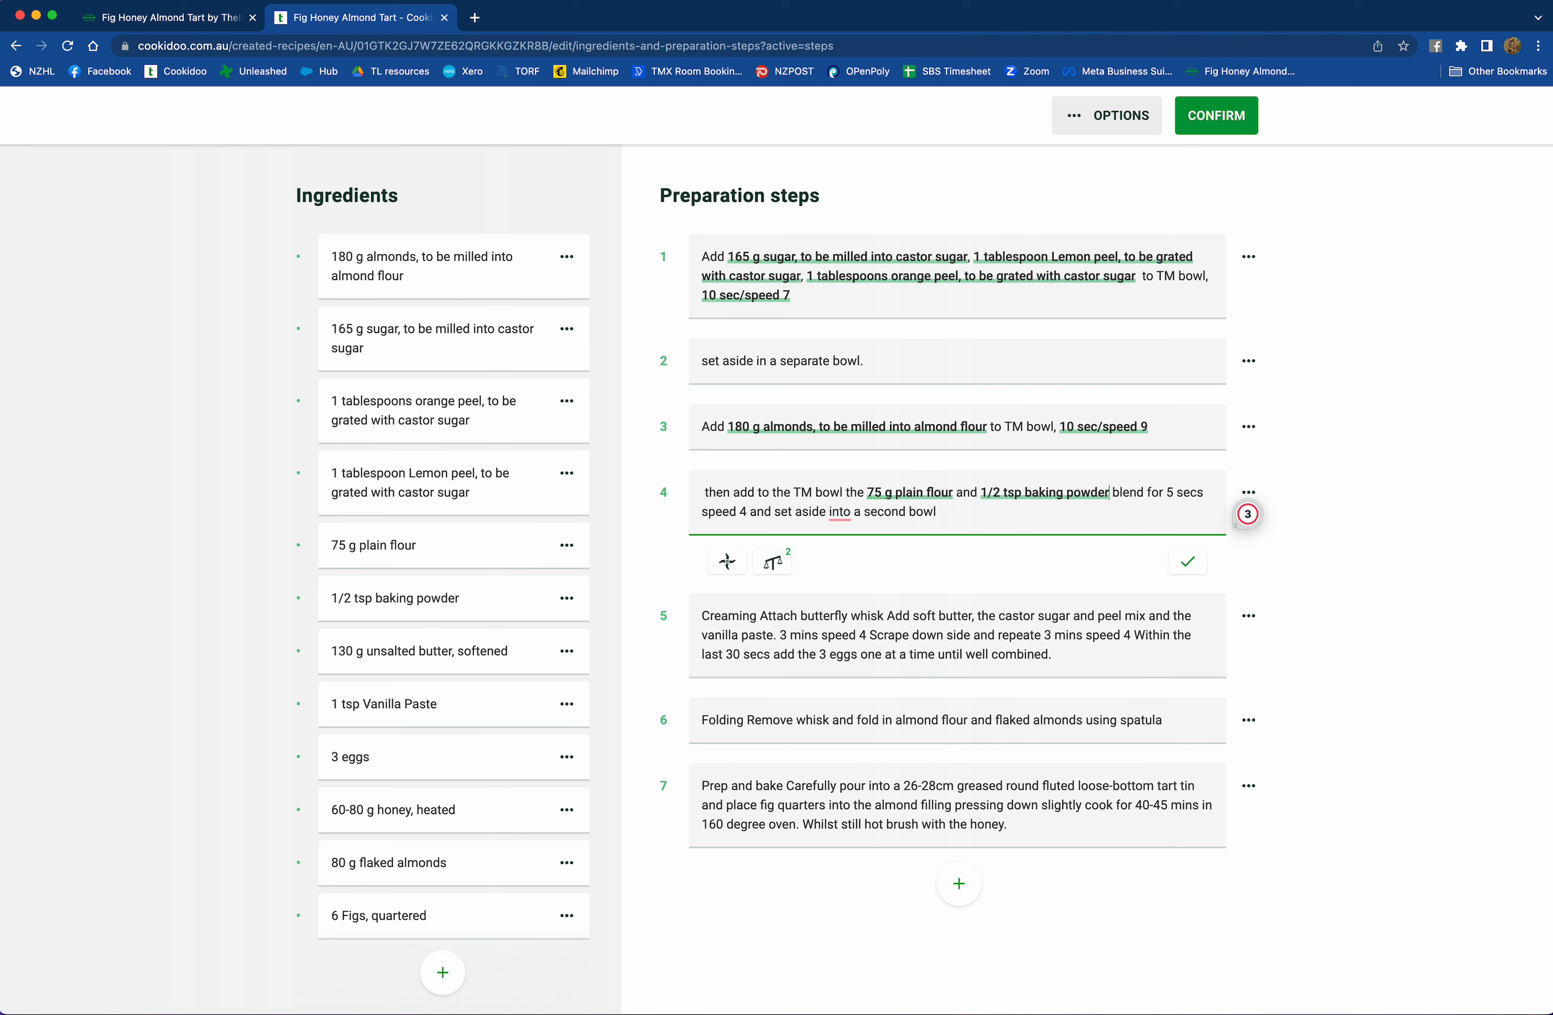
type(",")
- Add a manual cooking setting of 5 sec at speed 4 after "blend for" in step 4
left_click(1169, 495)
left_click(725, 564)
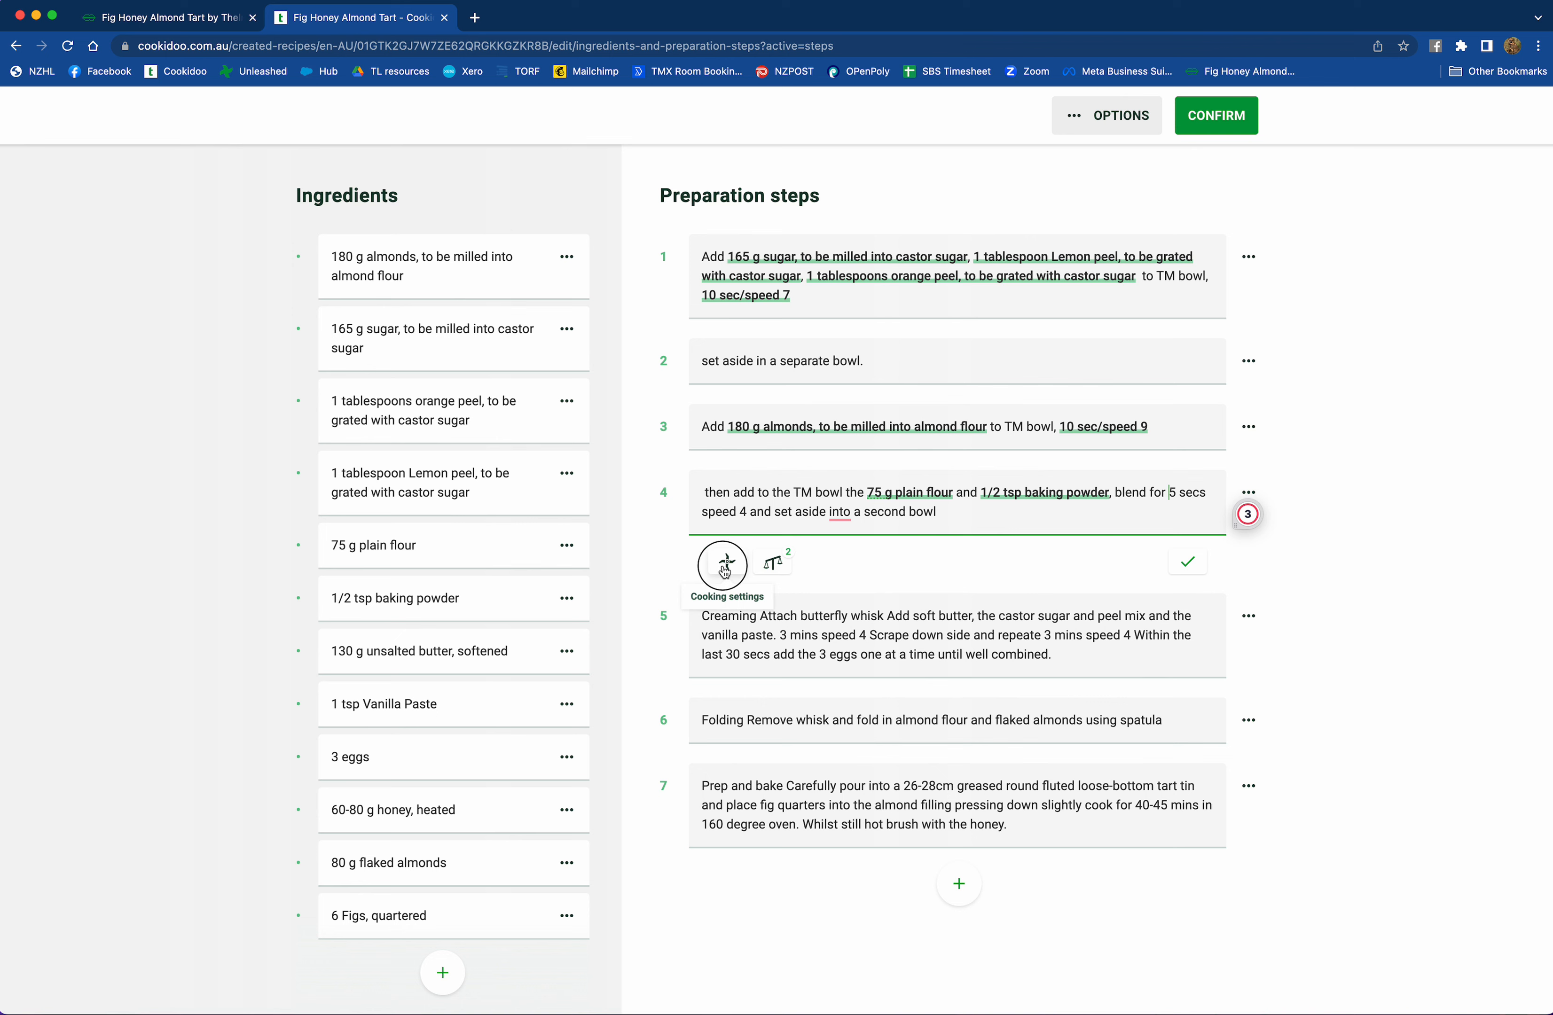
left_click(766, 709)
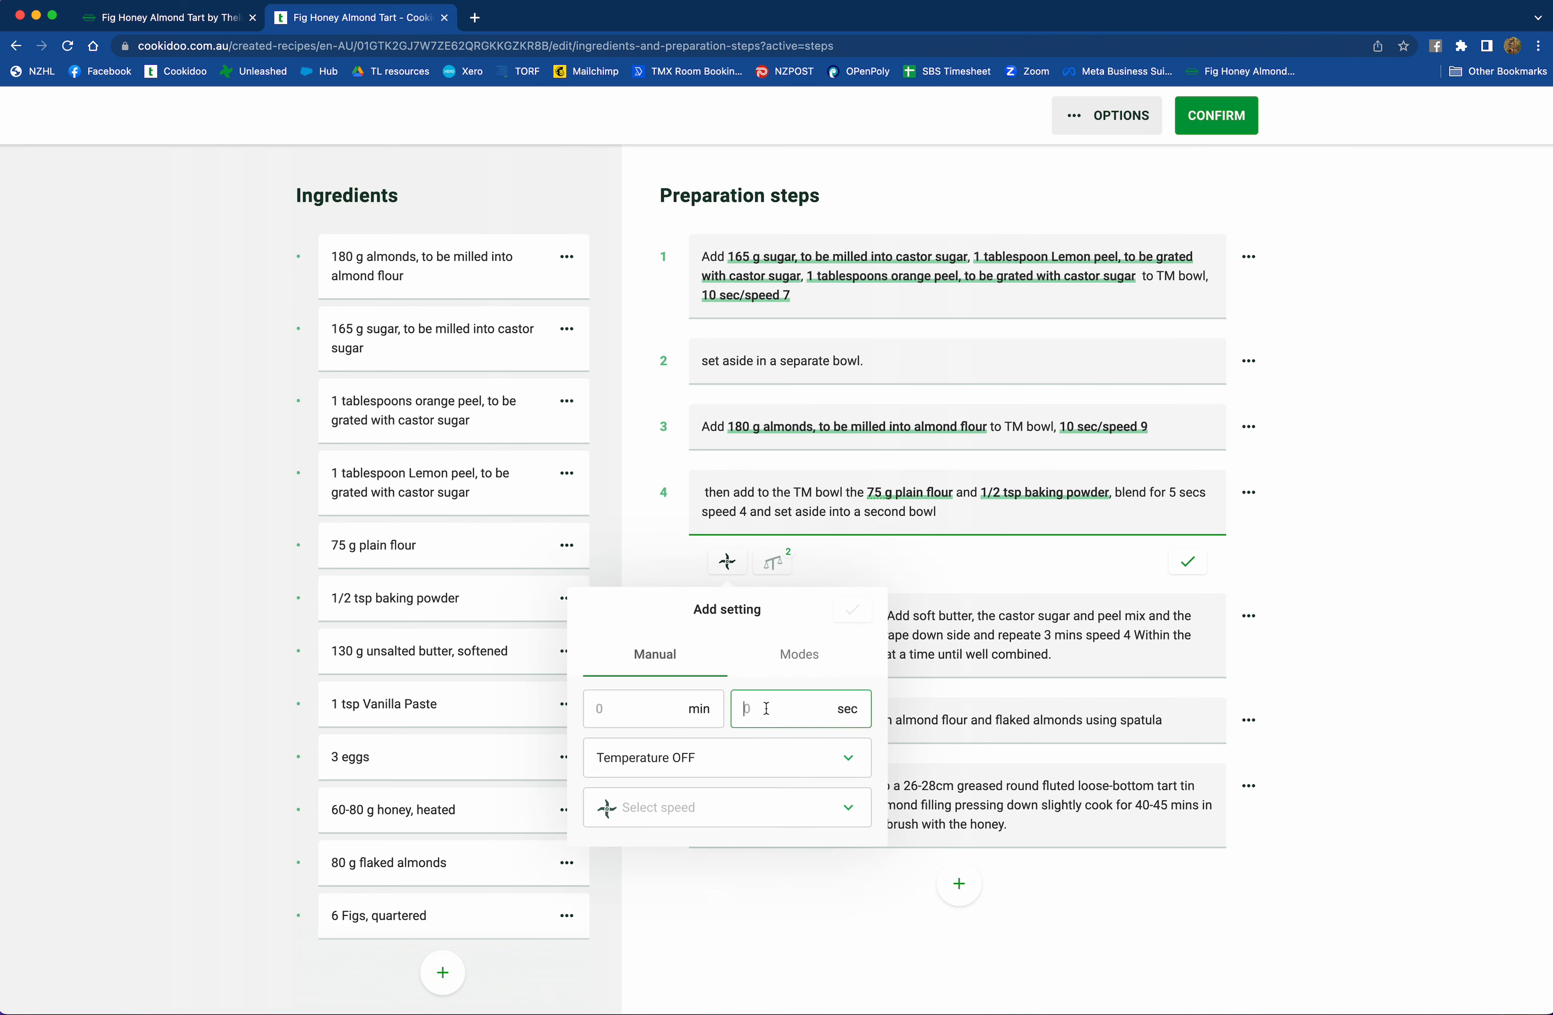
type("5")
left_click(845, 807)
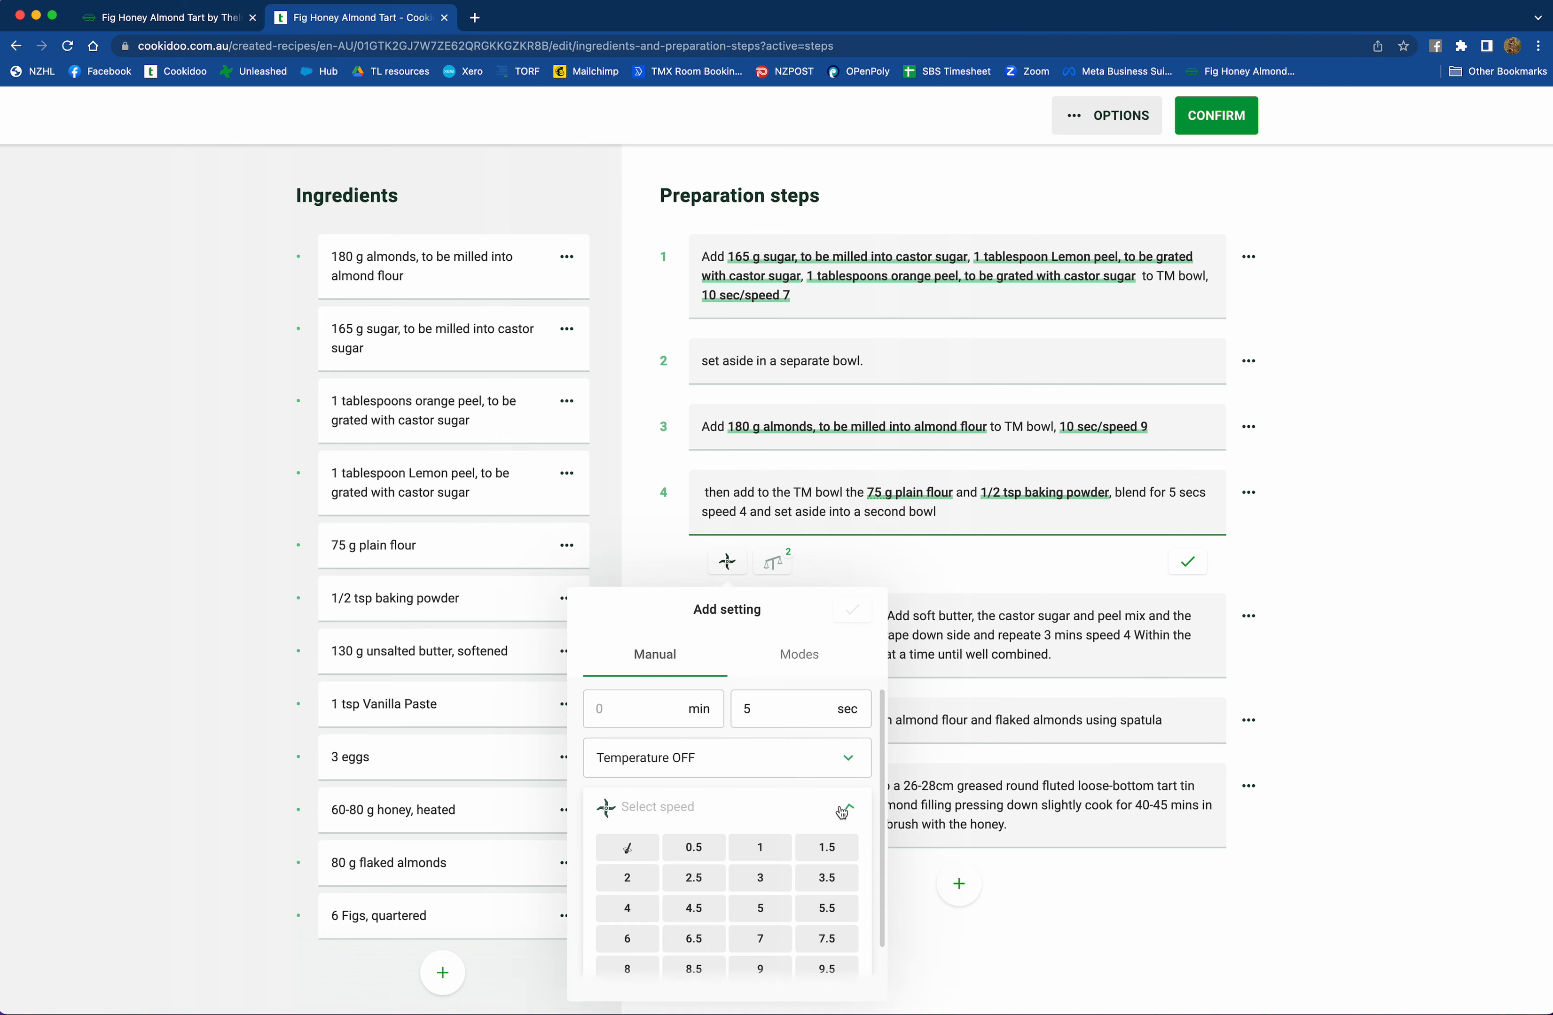
left_click(644, 913)
left_click(866, 617)
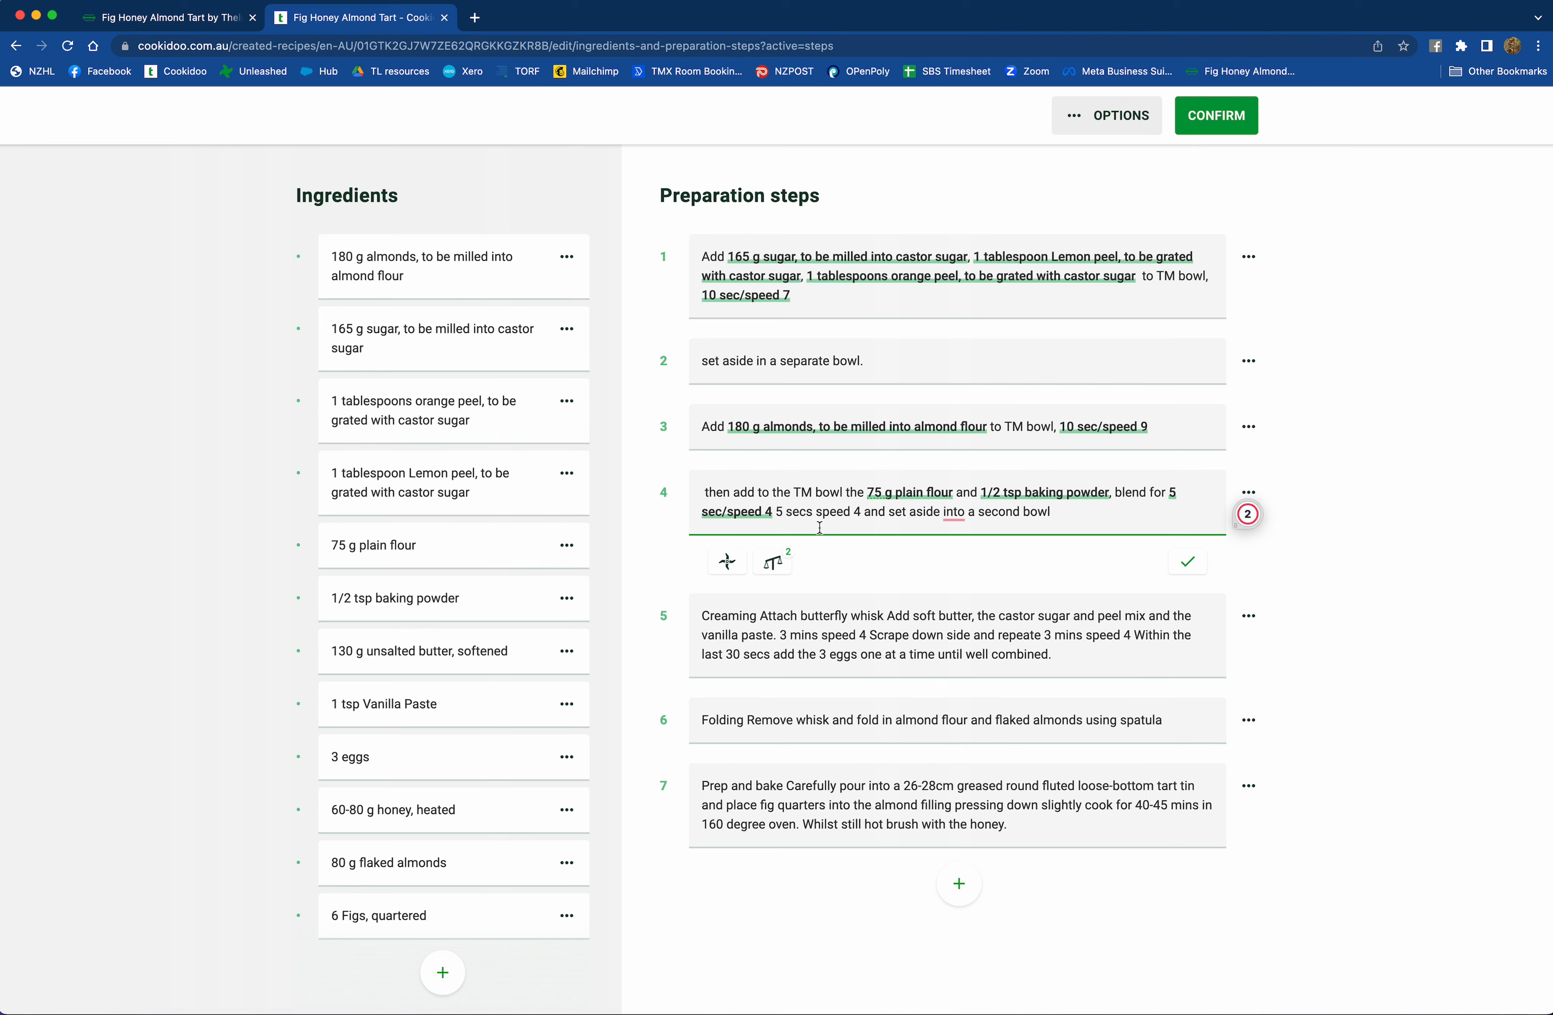
- Delete the plain text "5 secs speed 4" following the linked cooking setting in step 4
key("Delete")
key("Delete")
key("Delete")
key("Delete")
key("Delete")
key("Delete")
key("Delete")
key("Delete")
key("Delete")
key("Delete")
key("Delete")
key("Delete")
key("Delete")
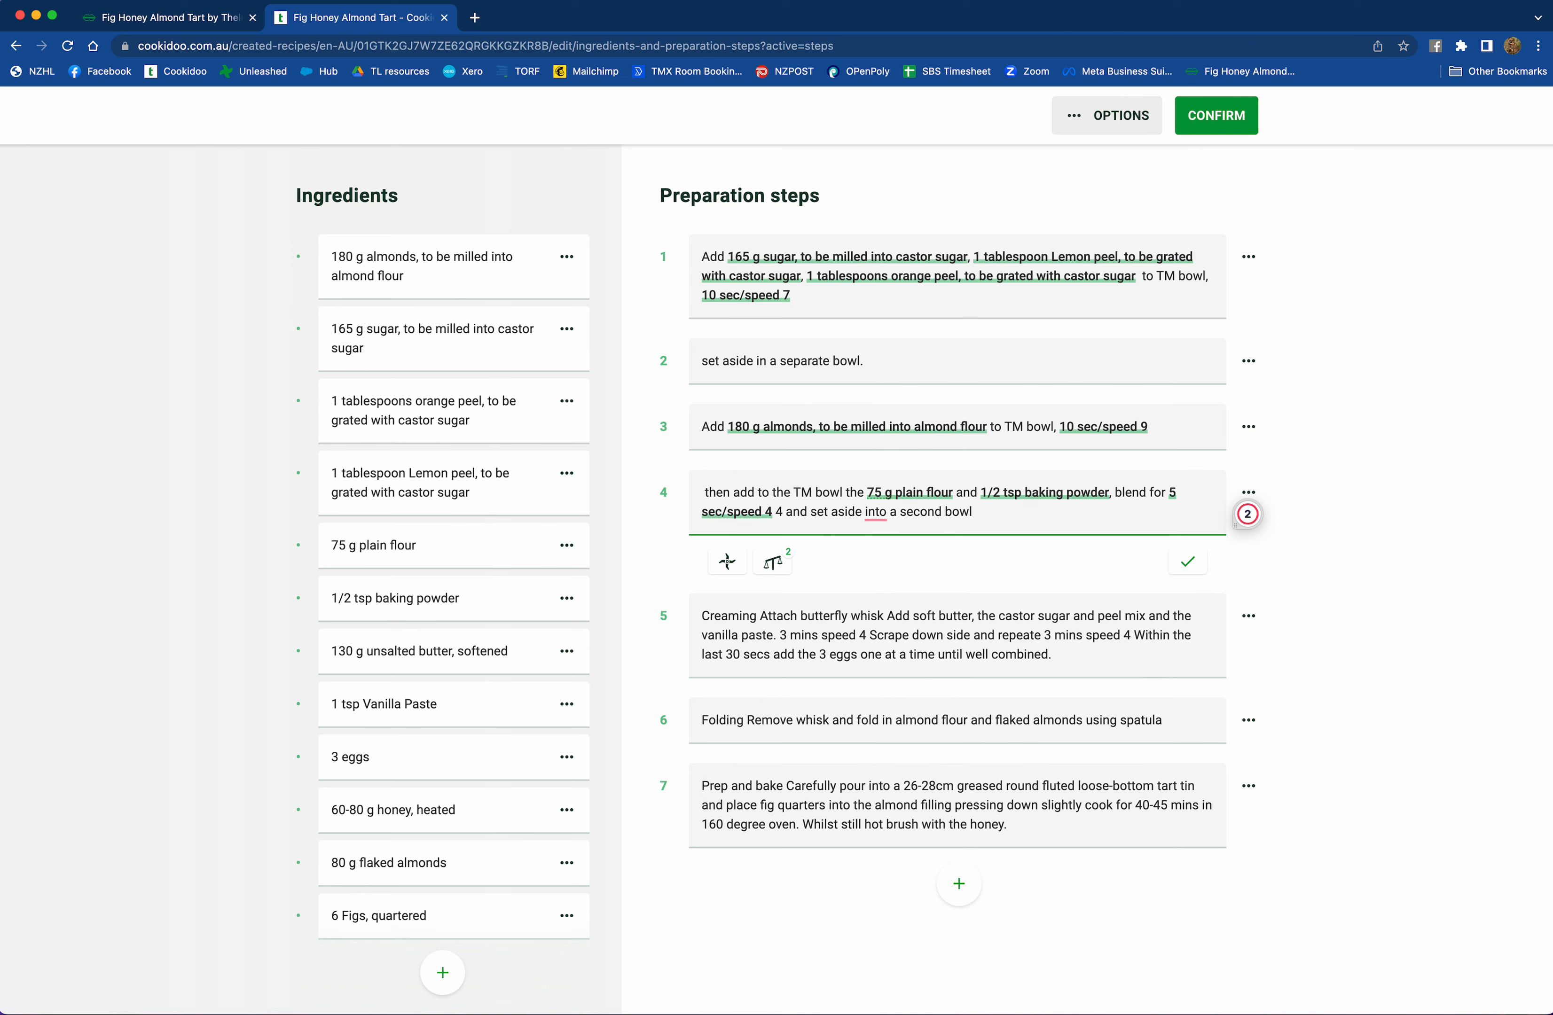
key("Delete")
key("Delete")
key("Delete")
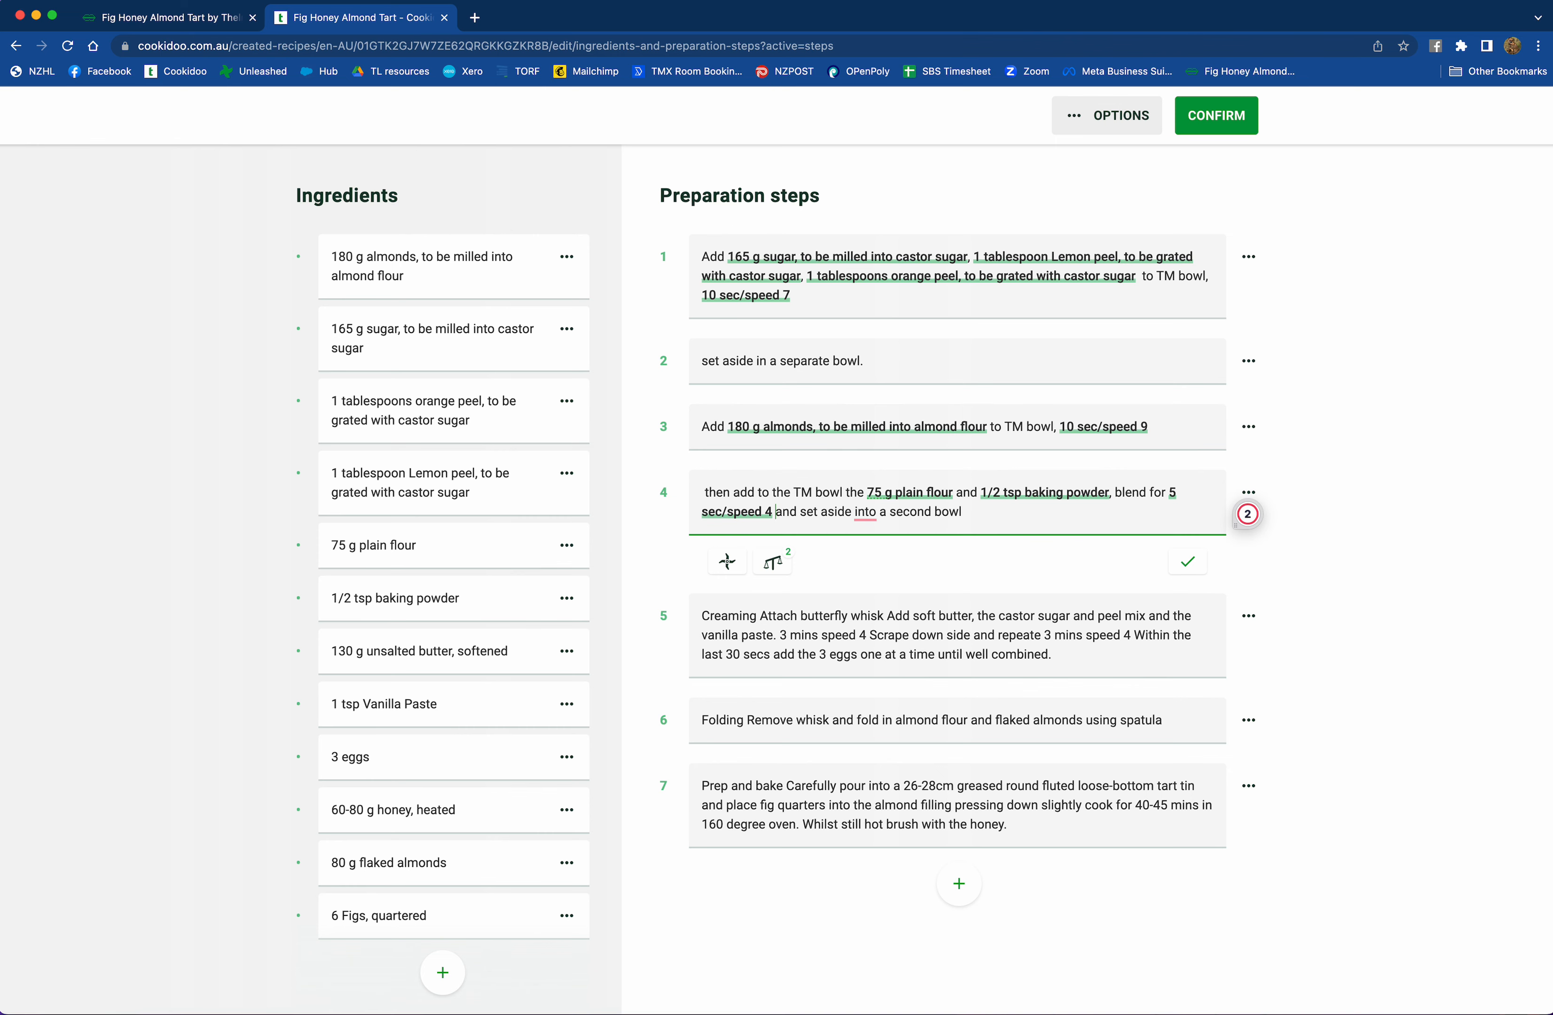
- Delete the word "Creaming" from the start of step 5 so the text begins with "Attach butterfly whisk"
scroll(823, 533, "down", 1)
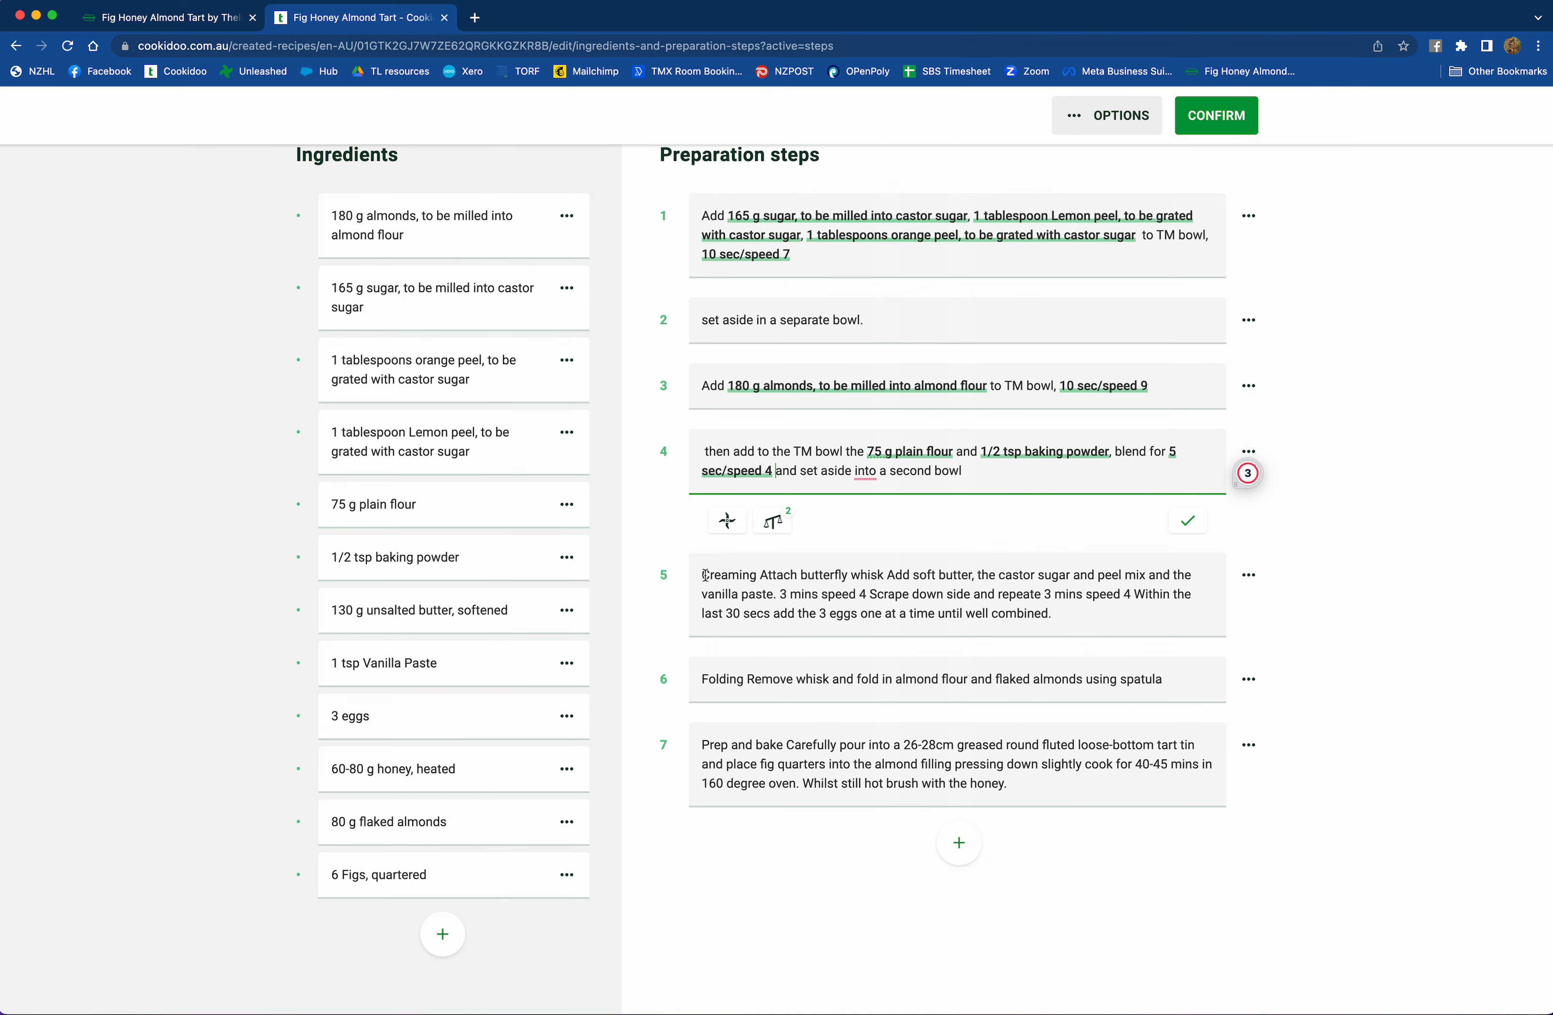
left_click(763, 575)
key("BackSpace")
key("BackSpace")
key("BackSpace")
key("BackSpace")
key("BackSpace")
key("BackSpace")
key("BackSpace")
key("BackSpace")
key("BackSpace")
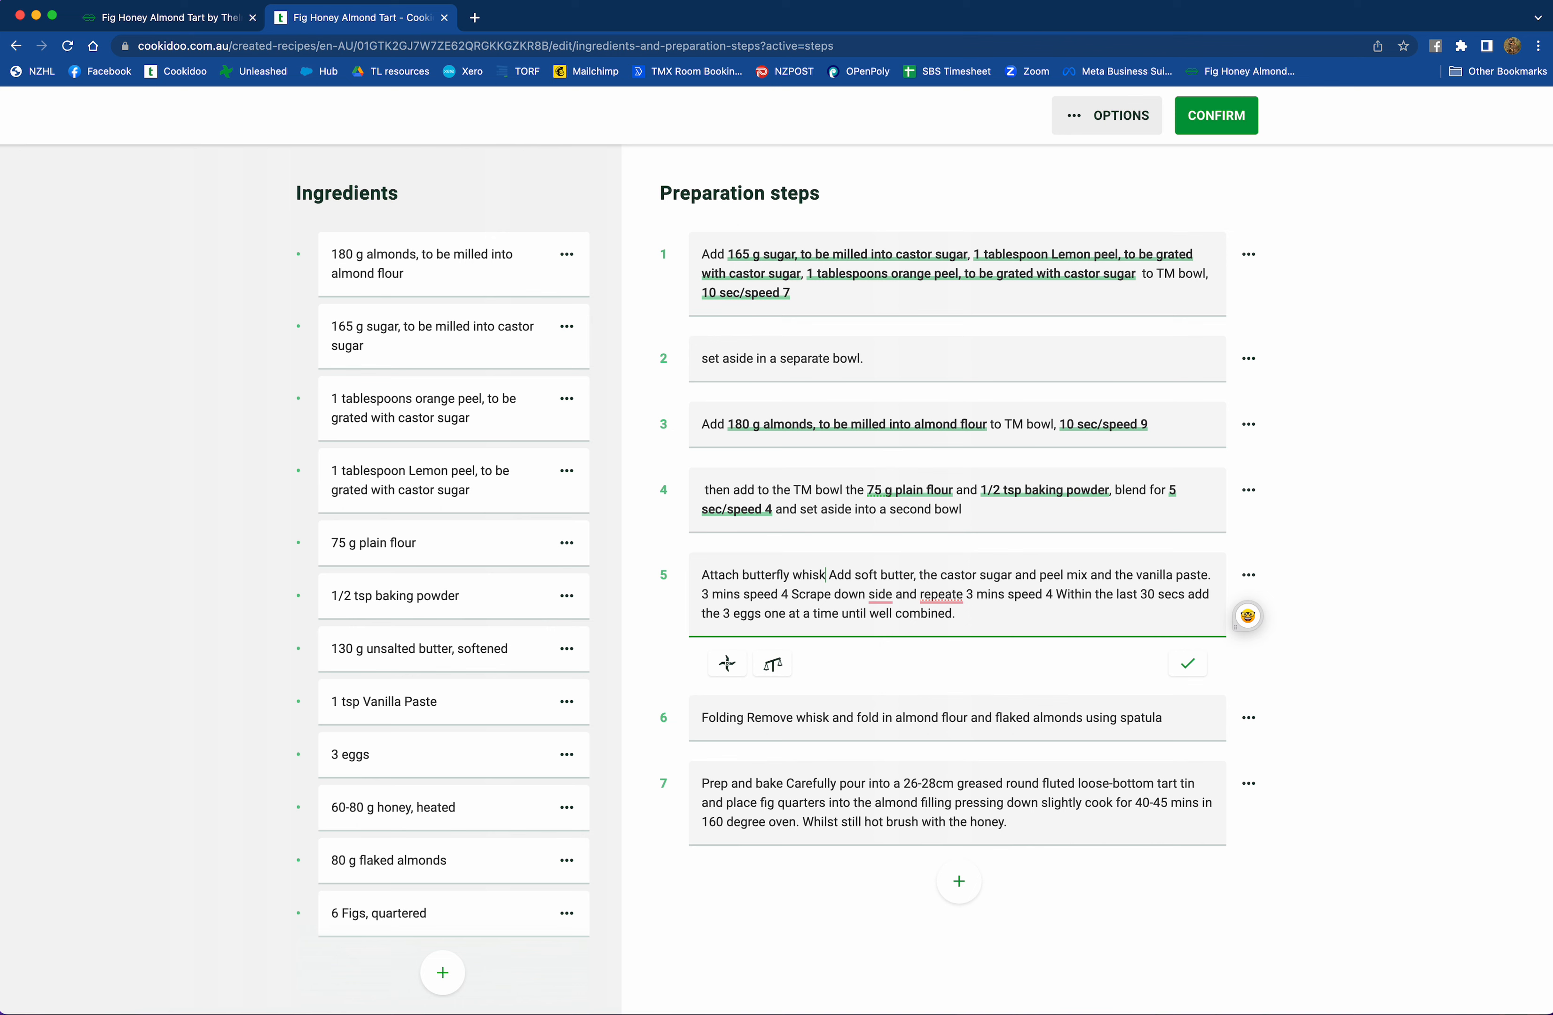
- Split step 5 after "Attach butterfly whisk" and link the 130 g unsalted butter, softened, followed by a comma, after "Add" in the new step 6
key("Return")
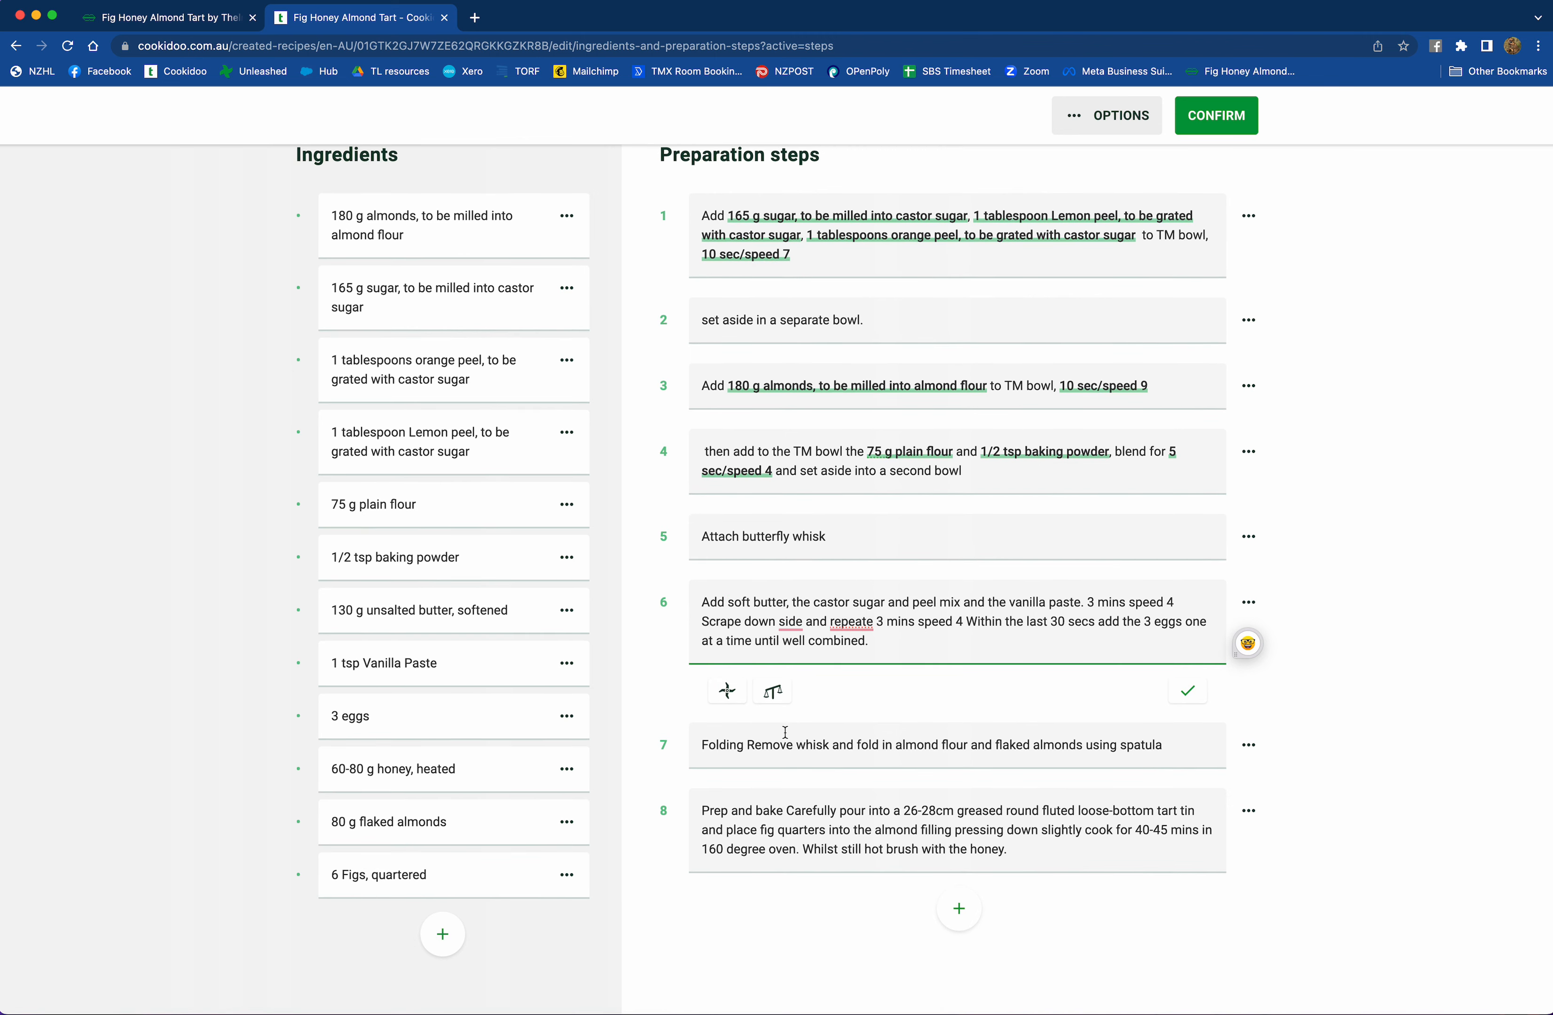
left_click(775, 694)
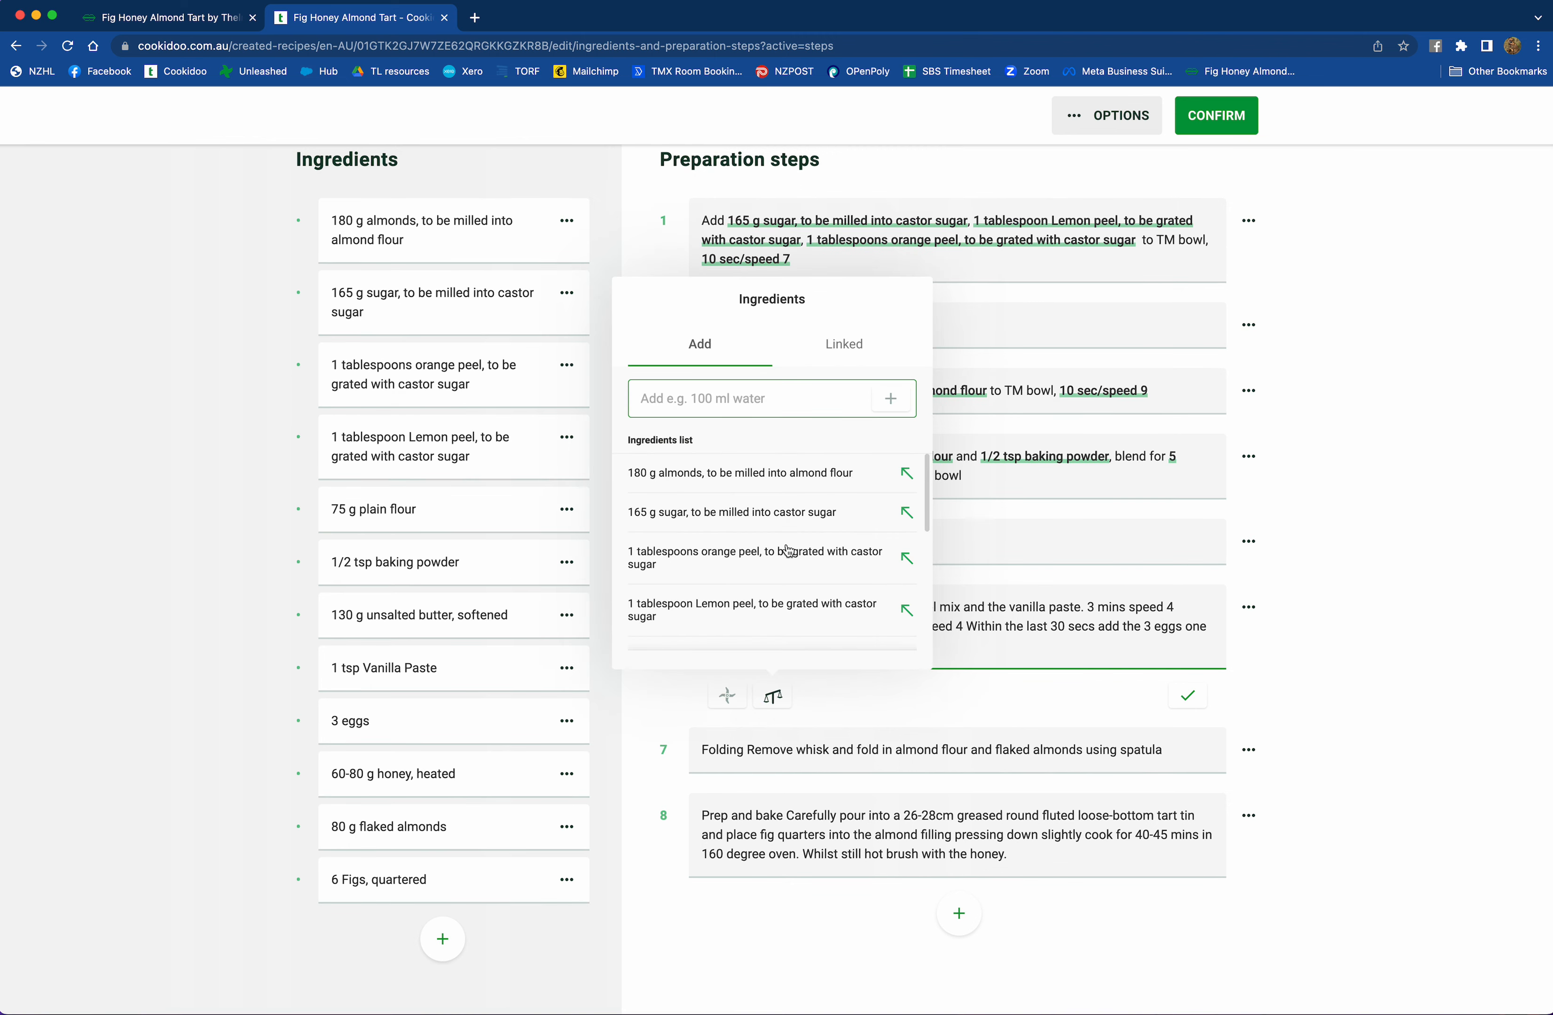
scroll(788, 551, "down", 3)
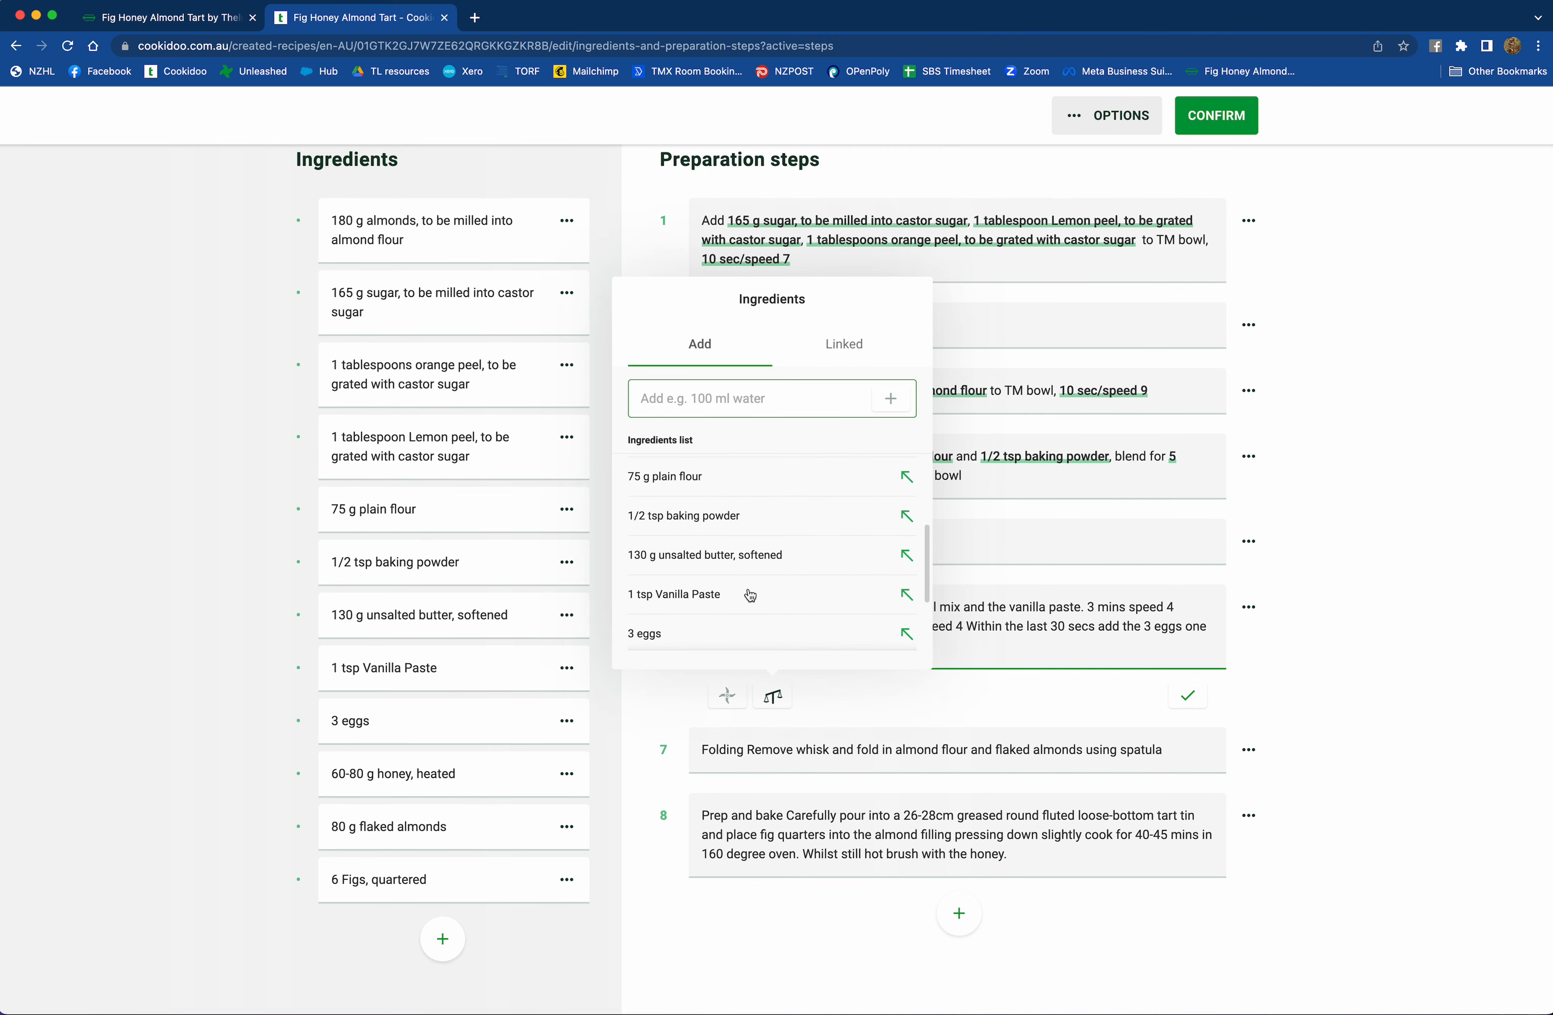
left_click(738, 555)
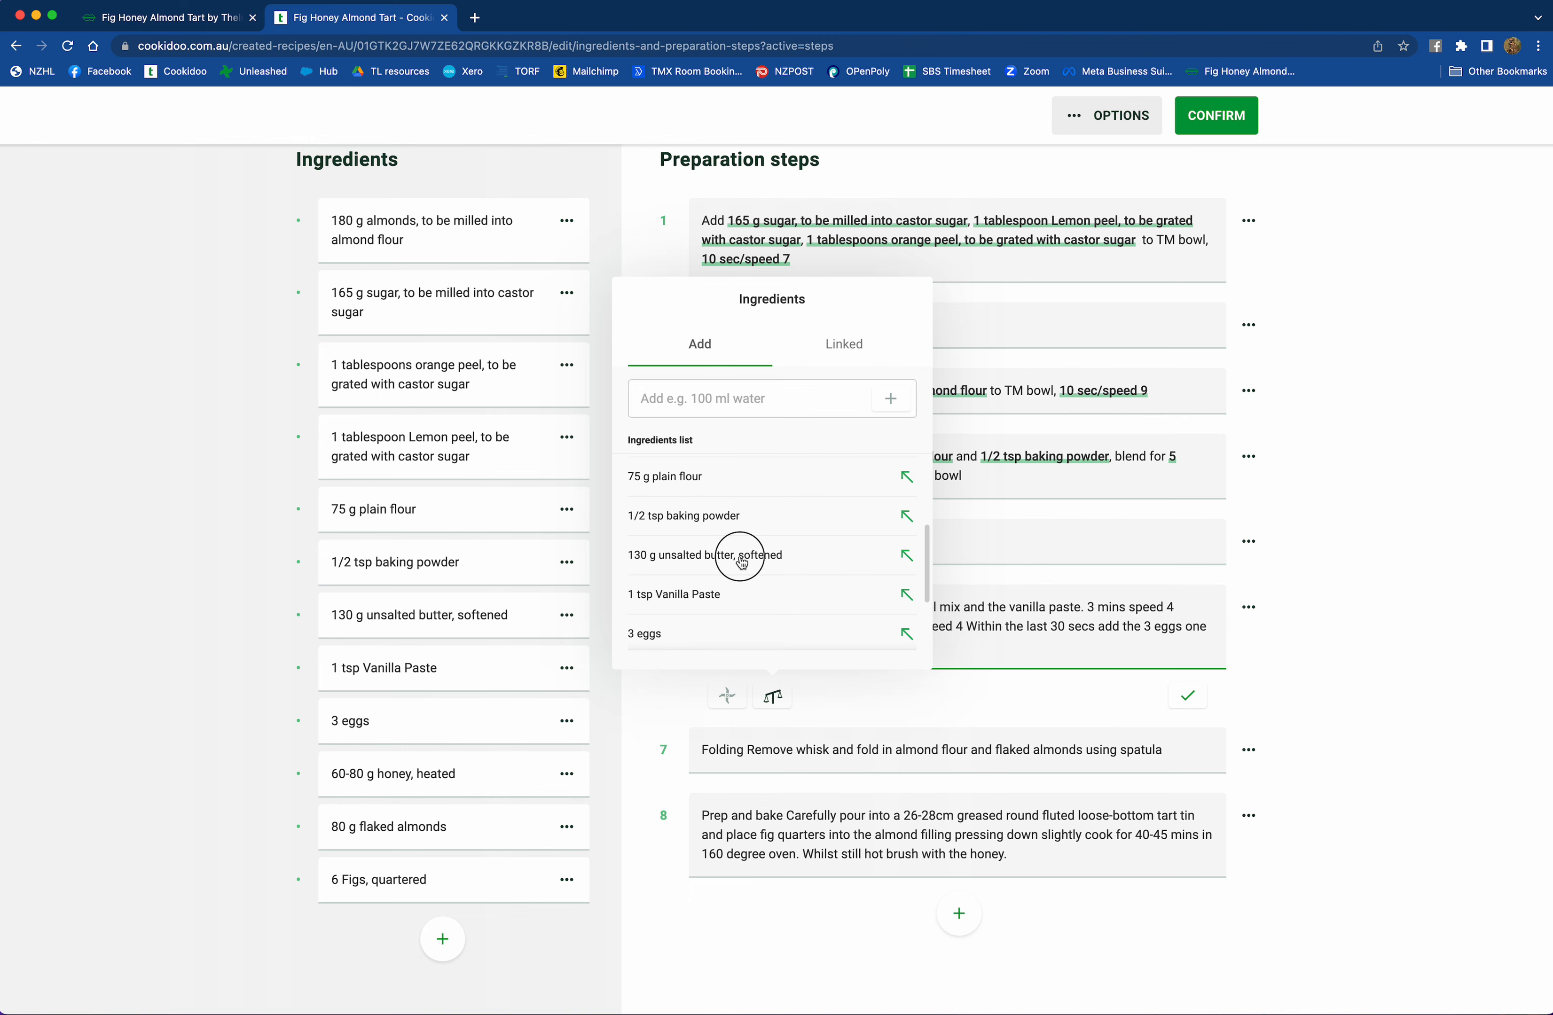
type(", softened,")
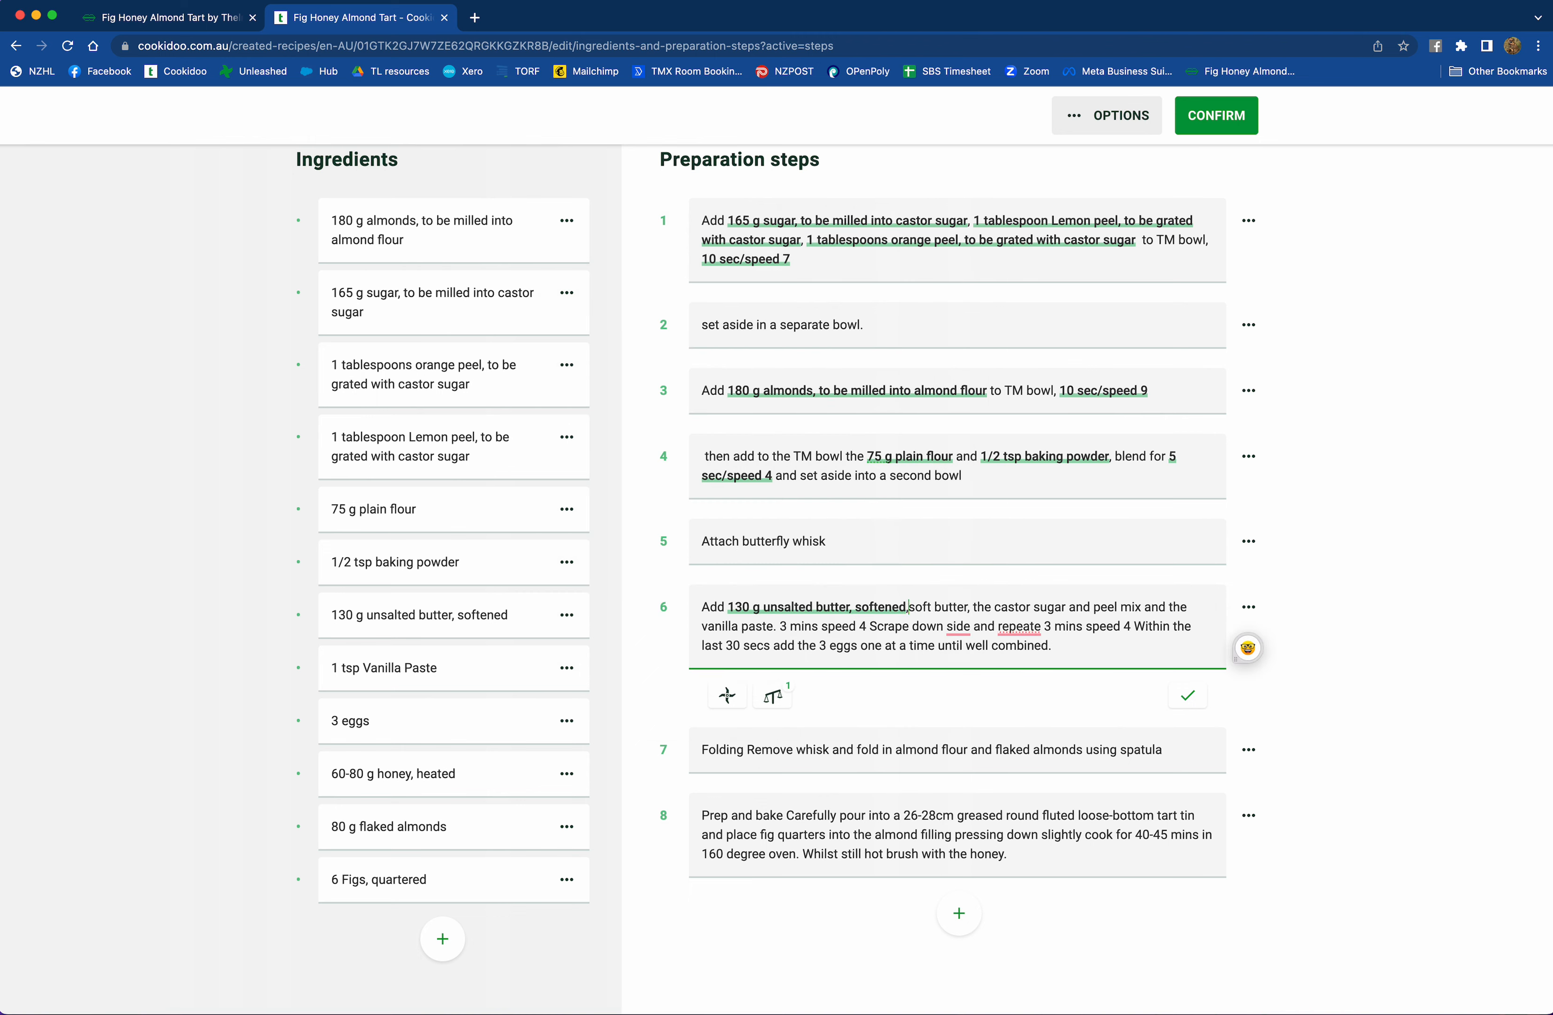
- Look through the recipe's ingredients list for further items to link in step 6
left_click(774, 699)
scroll(751, 567, "down", 5)
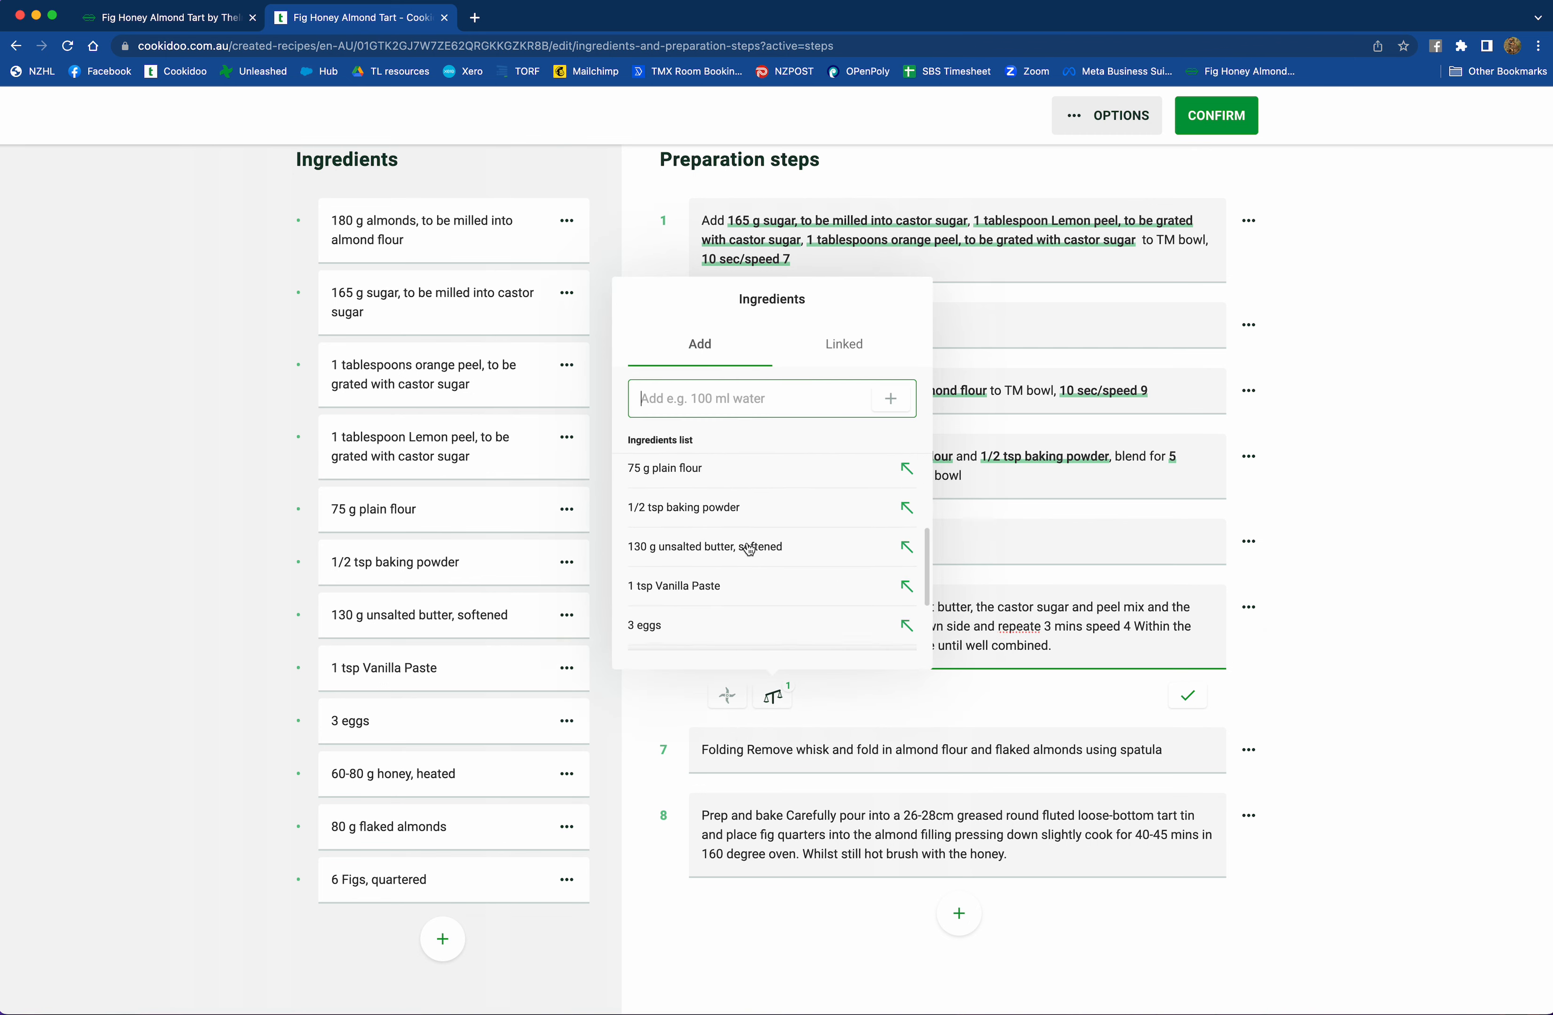
scroll(753, 576, "down", 2)
scroll(754, 573, "up", 4)
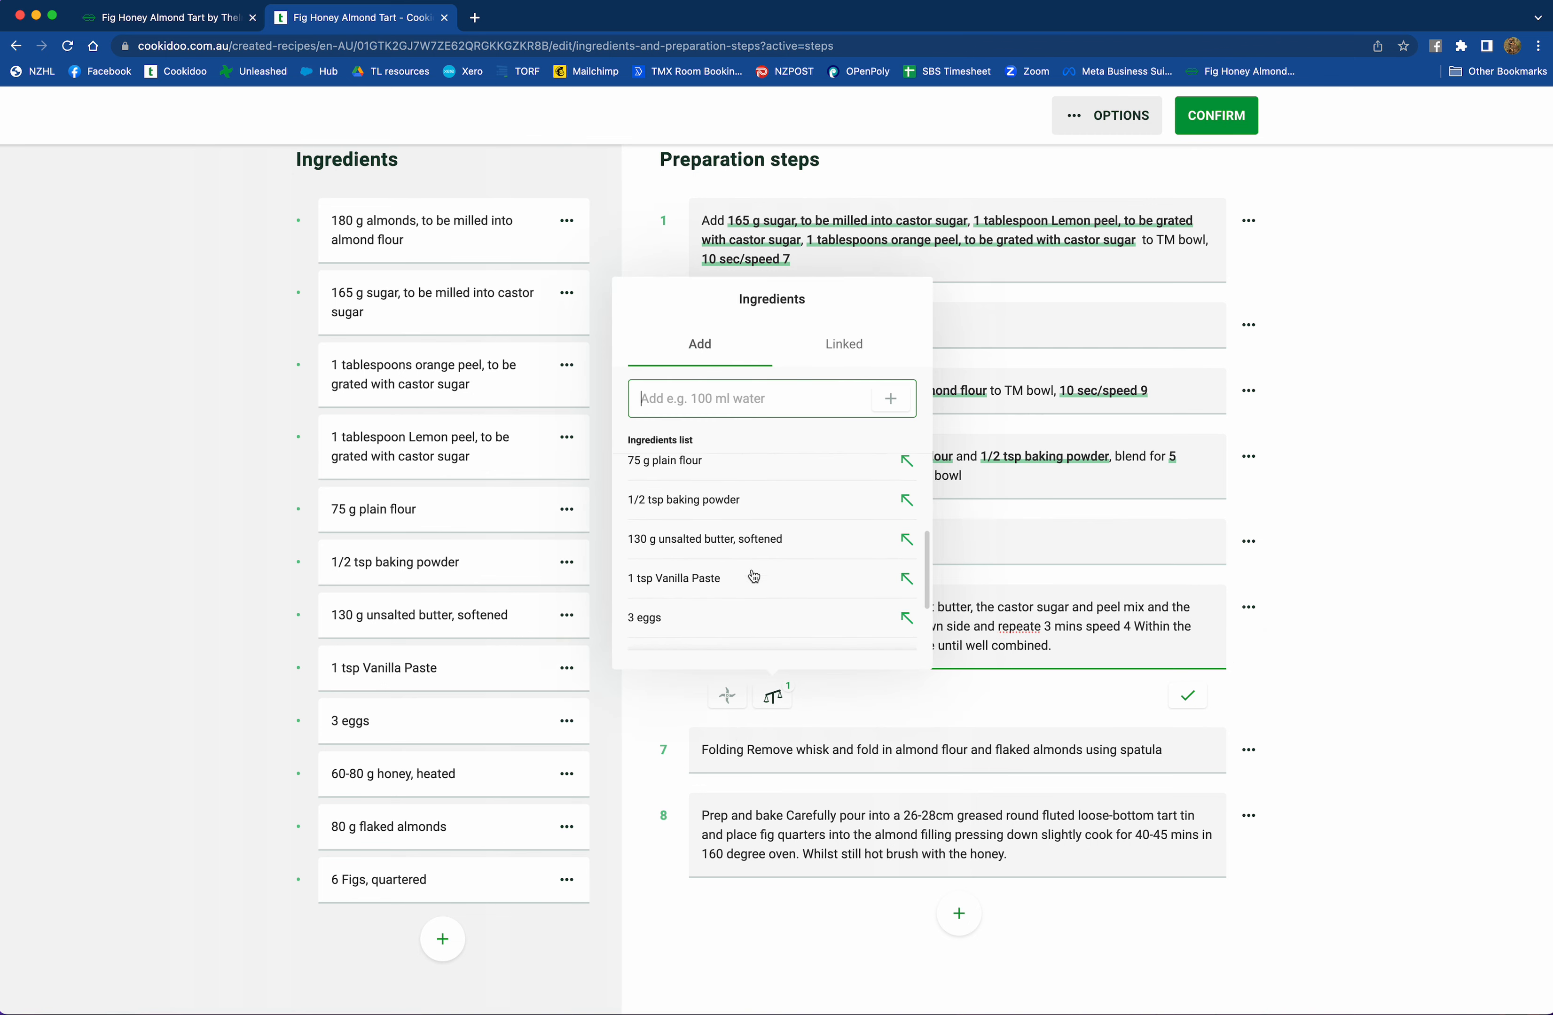
scroll(758, 571, "down", 4)
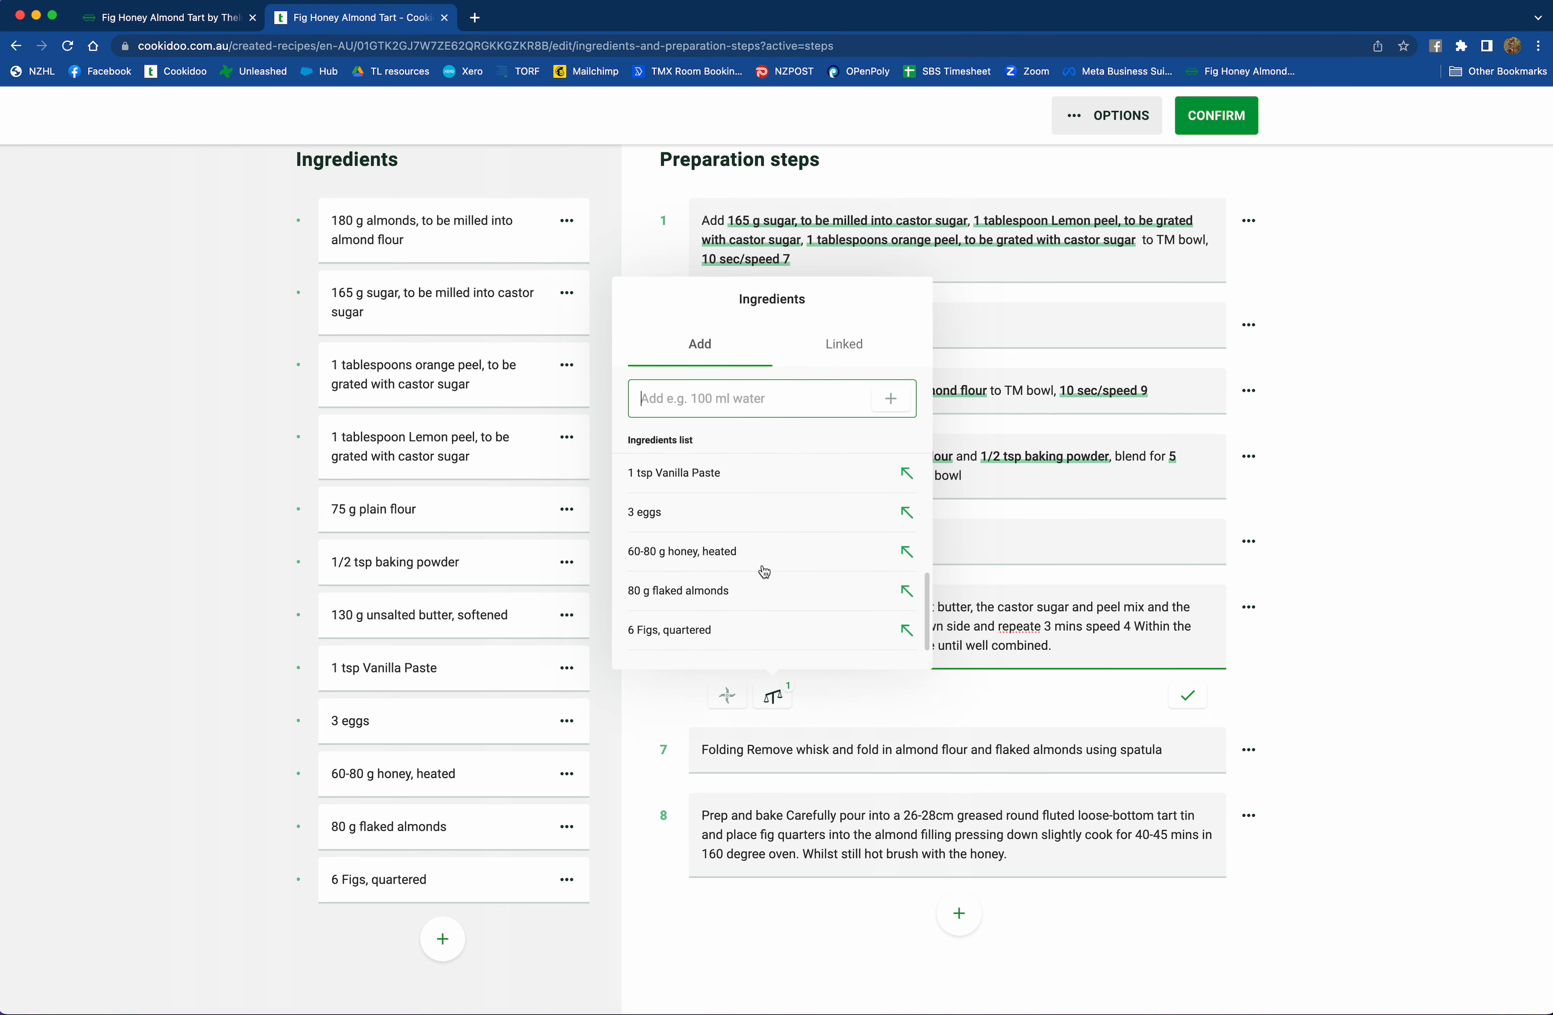
scroll(763, 571, "up", 4)
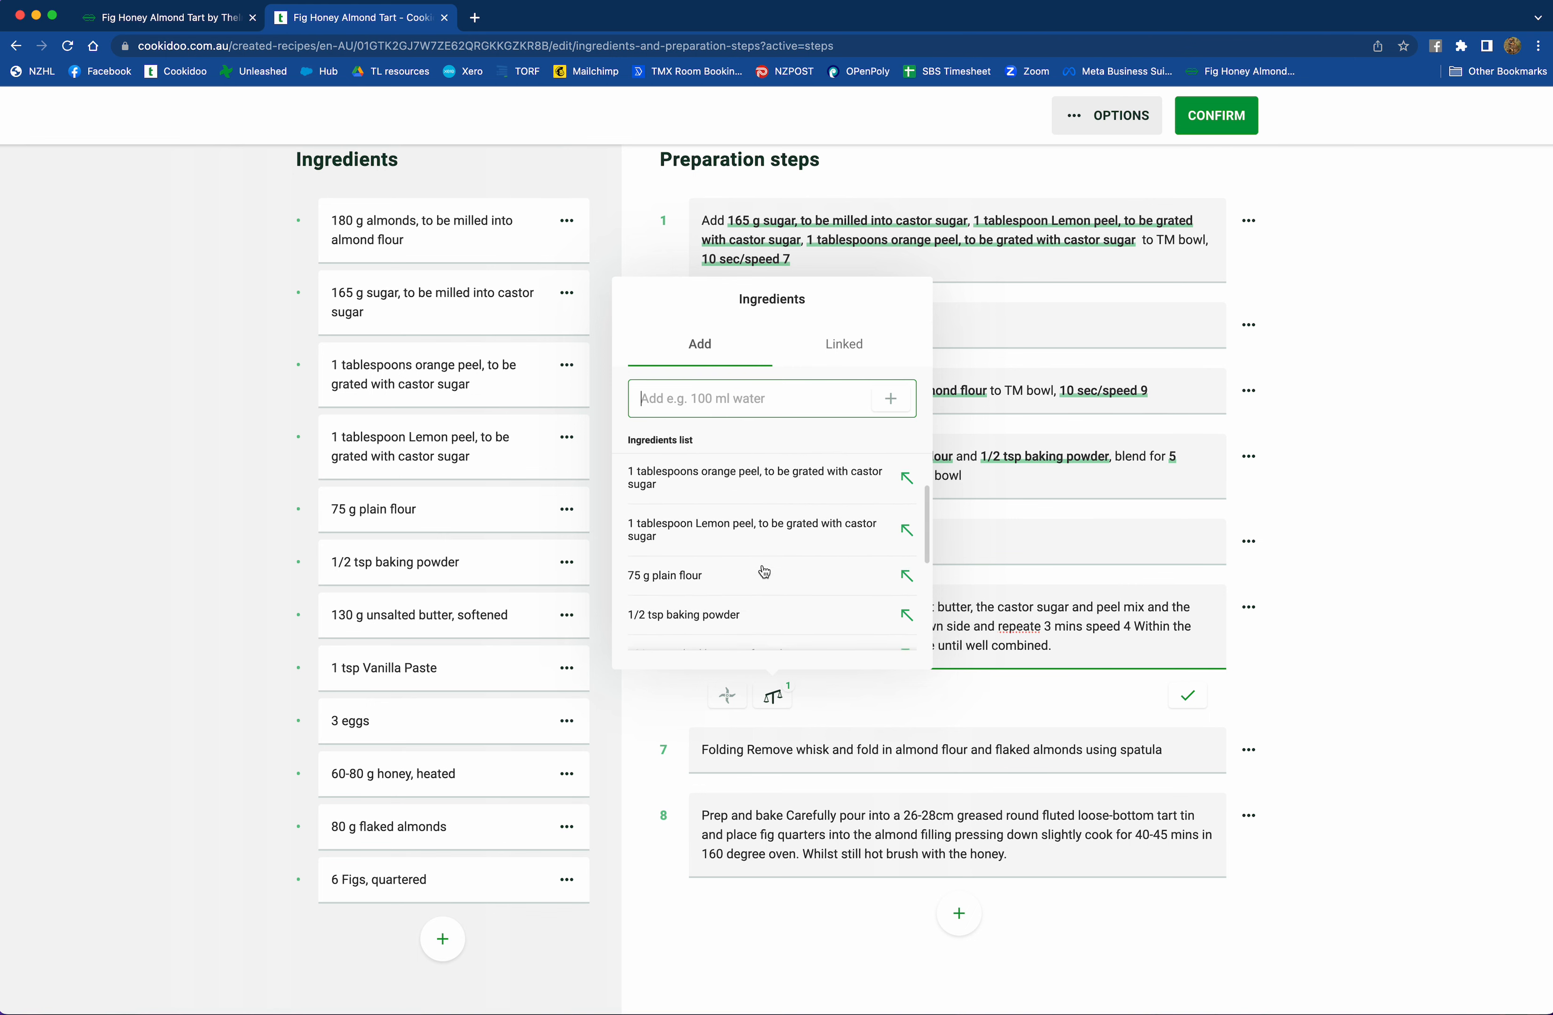
scroll(764, 571, "up", 2)
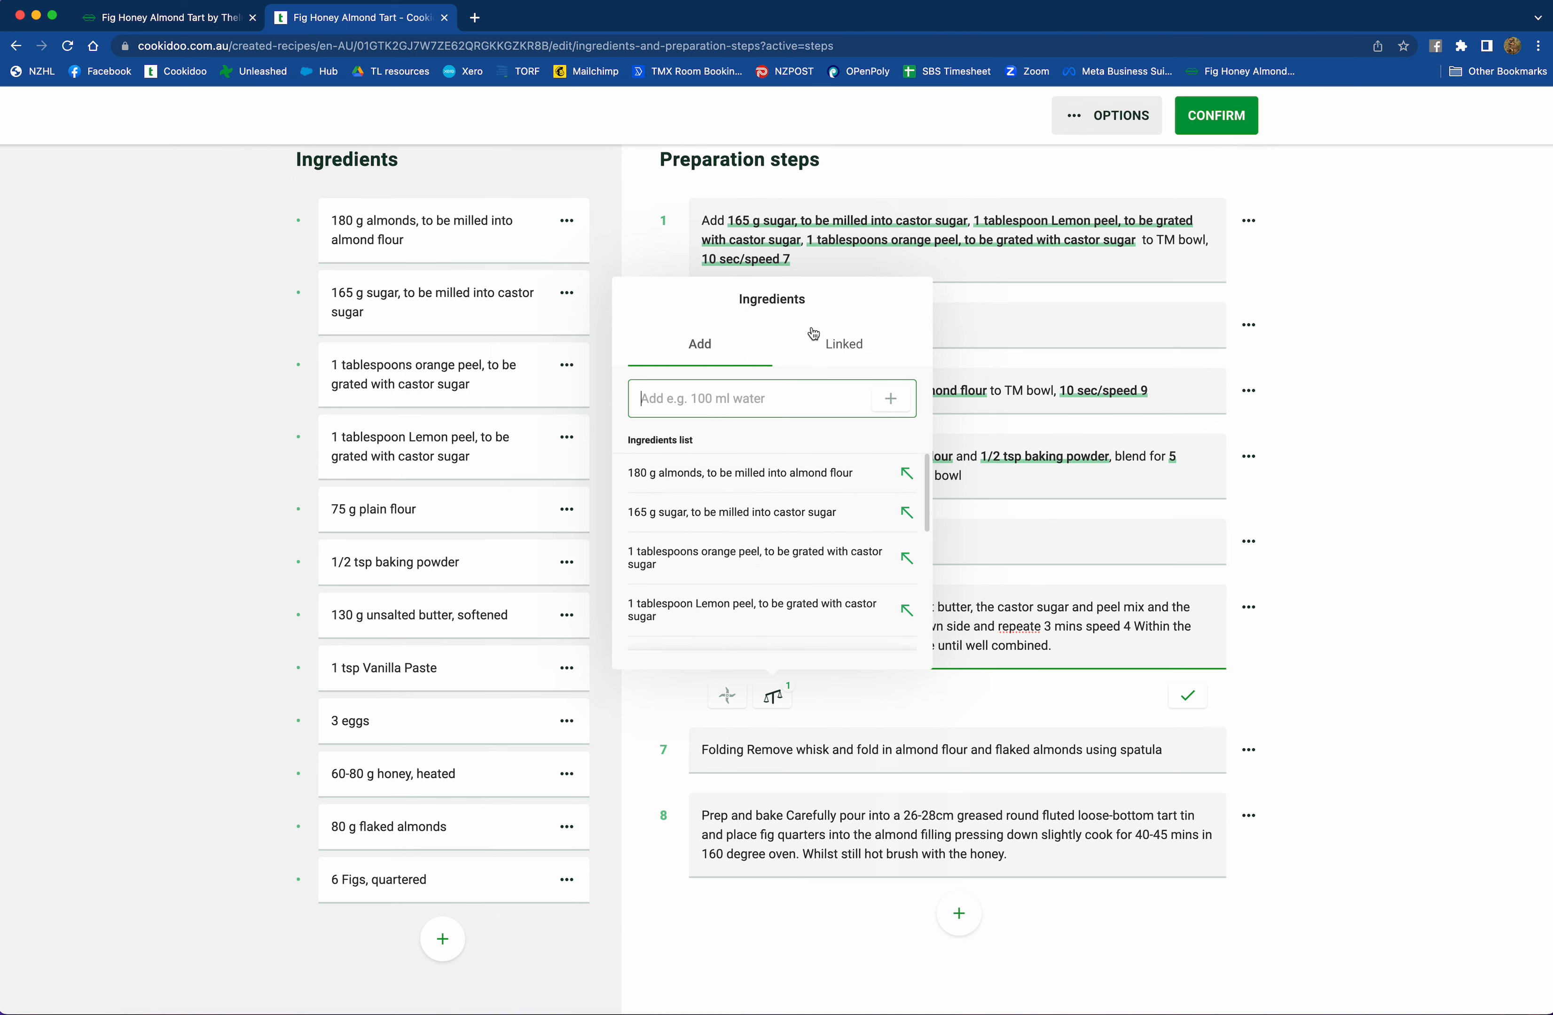
left_click(989, 620)
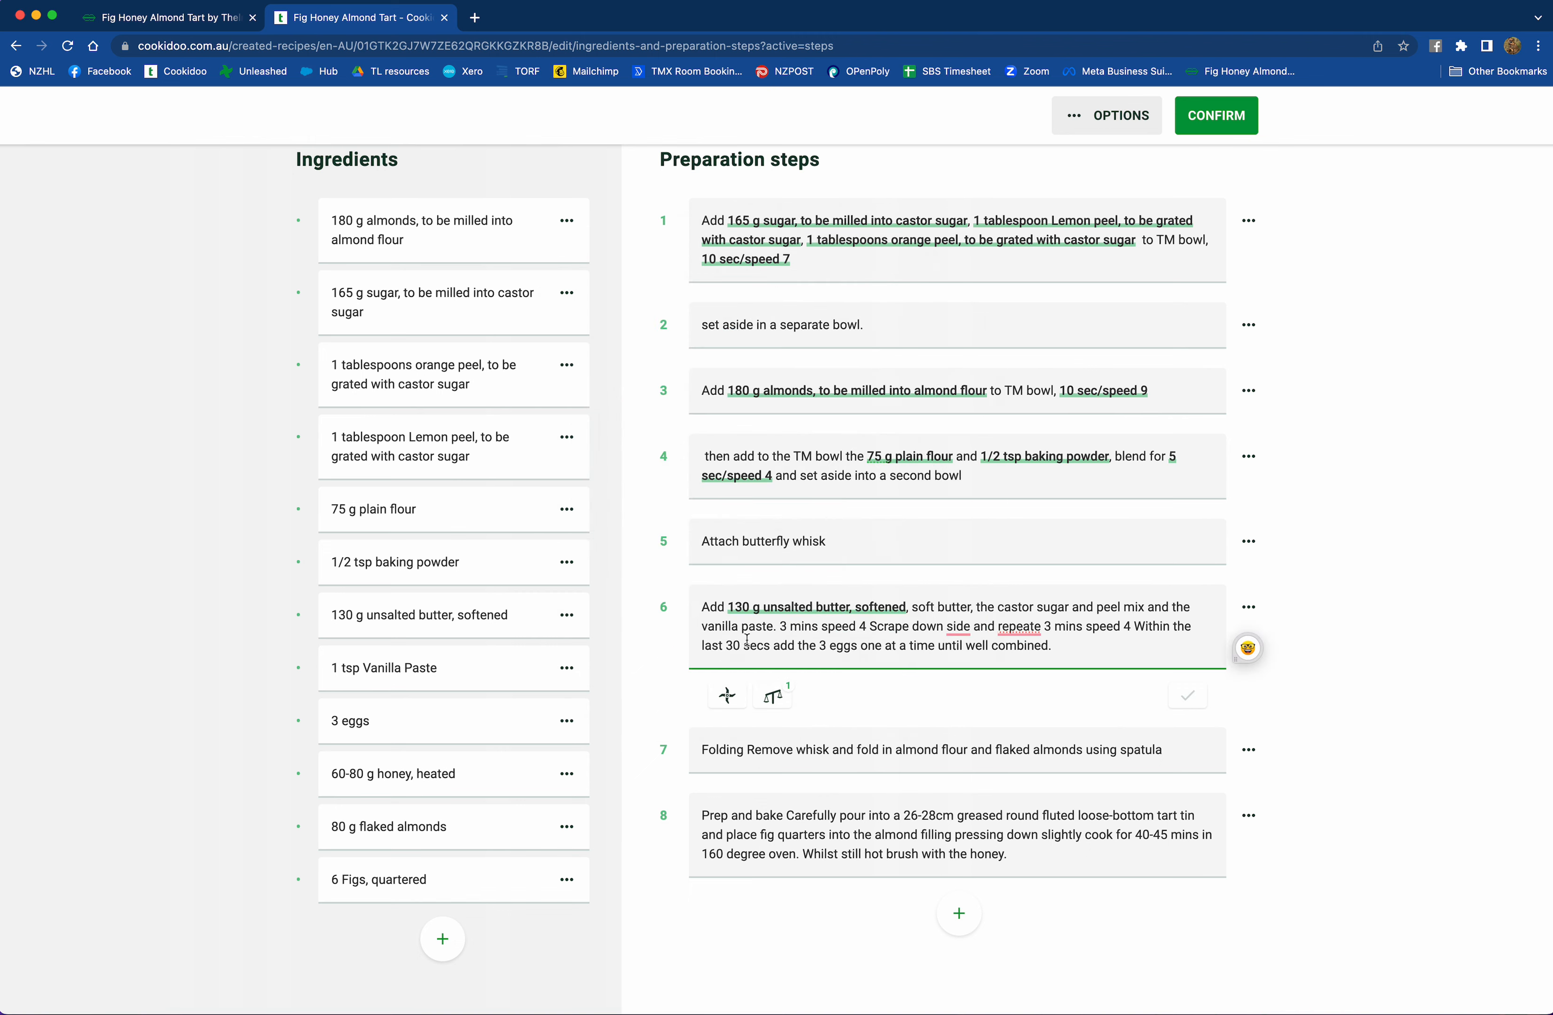
- Replace the plain text "vanilla paste" in step 6 with the linked ingredient 1 tsp Vanilla Paste
left_click(702, 626)
left_click(772, 696)
left_click(824, 560)
left_click_drag(875, 626, 801, 626)
key("BackSpace")
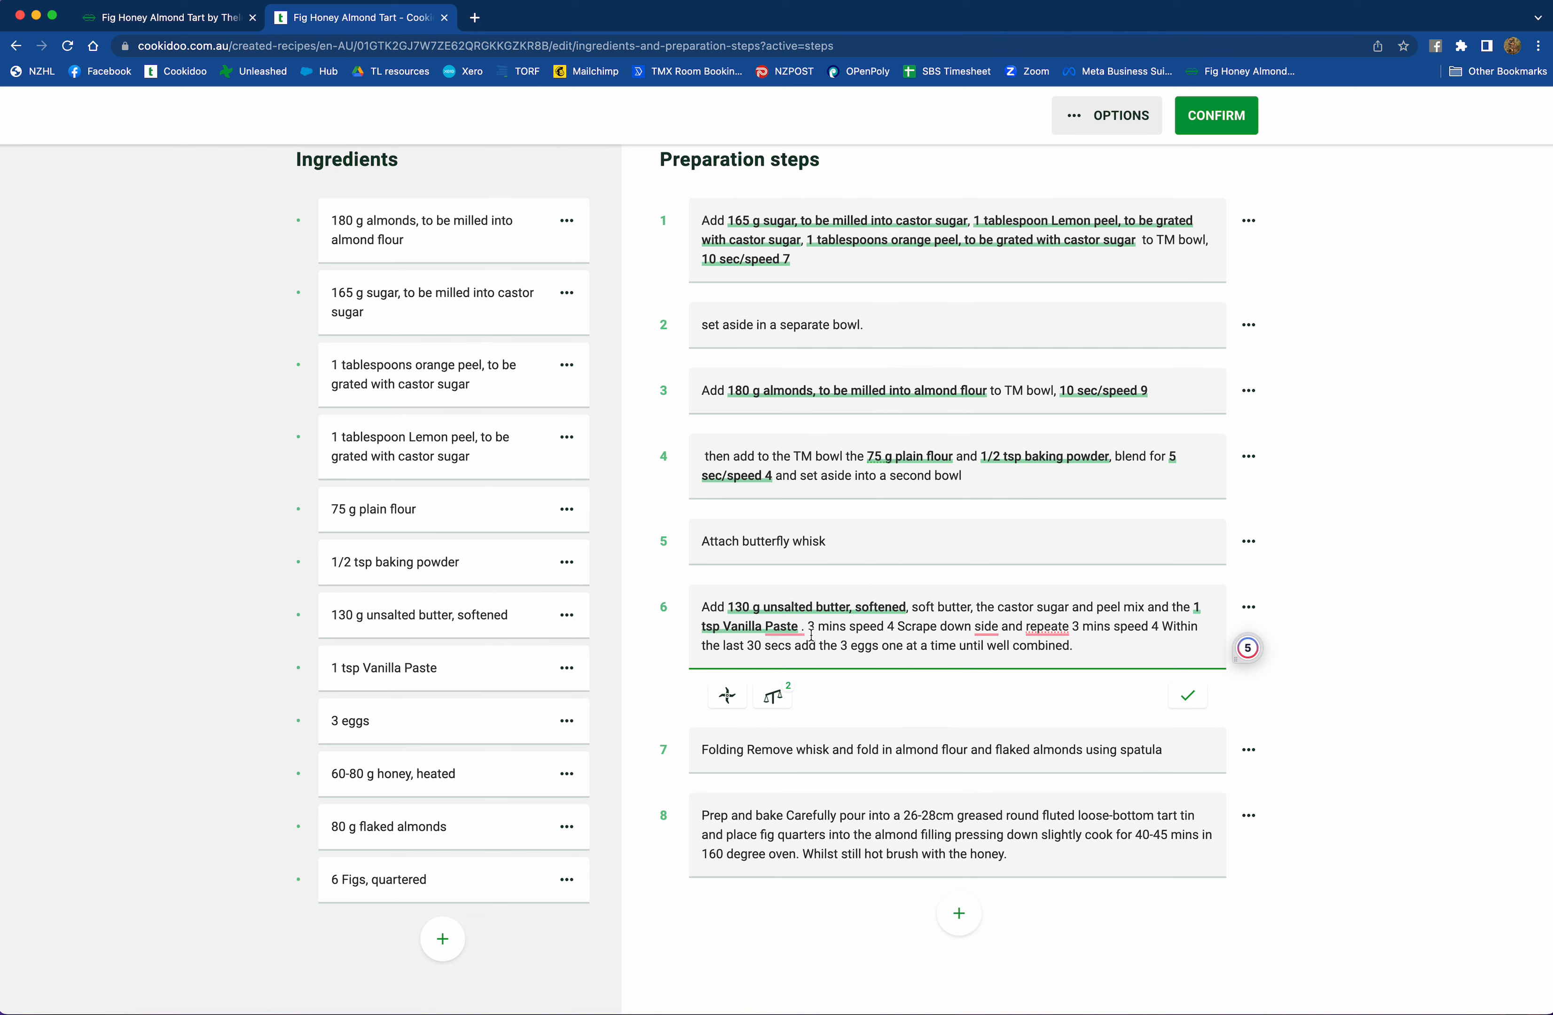
- Add a manual cooking setting of 3 min at speed 4 after the linked vanilla paste in step 6
left_click(726, 697)
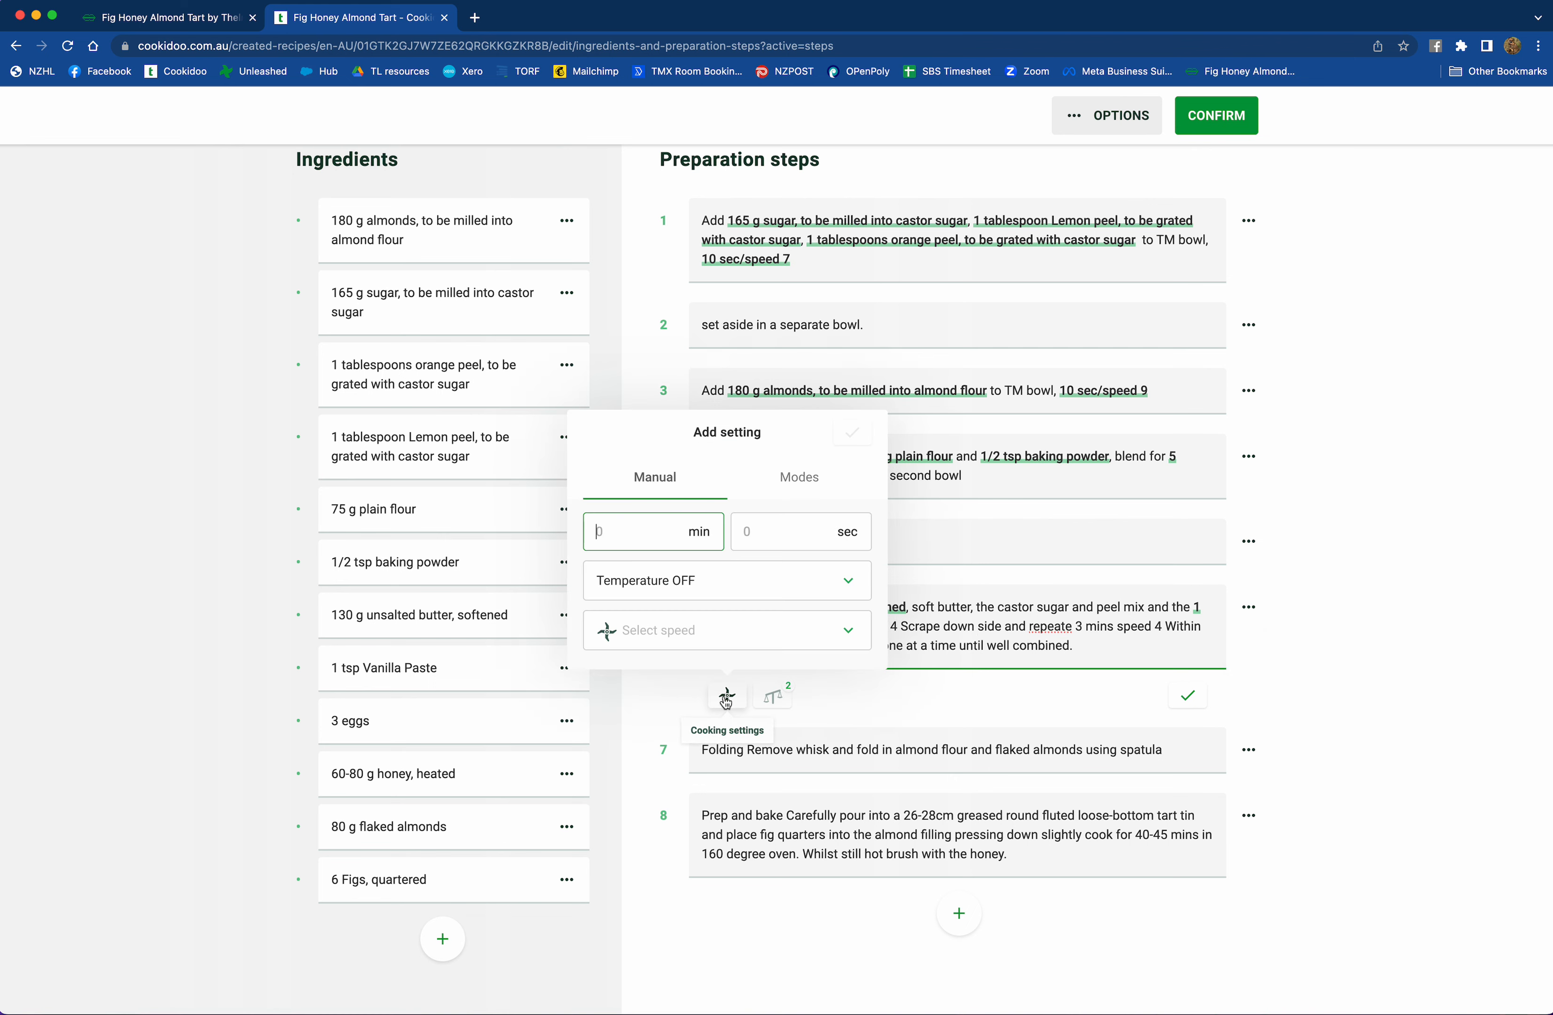
left_click(656, 533)
type("3")
left_click(845, 635)
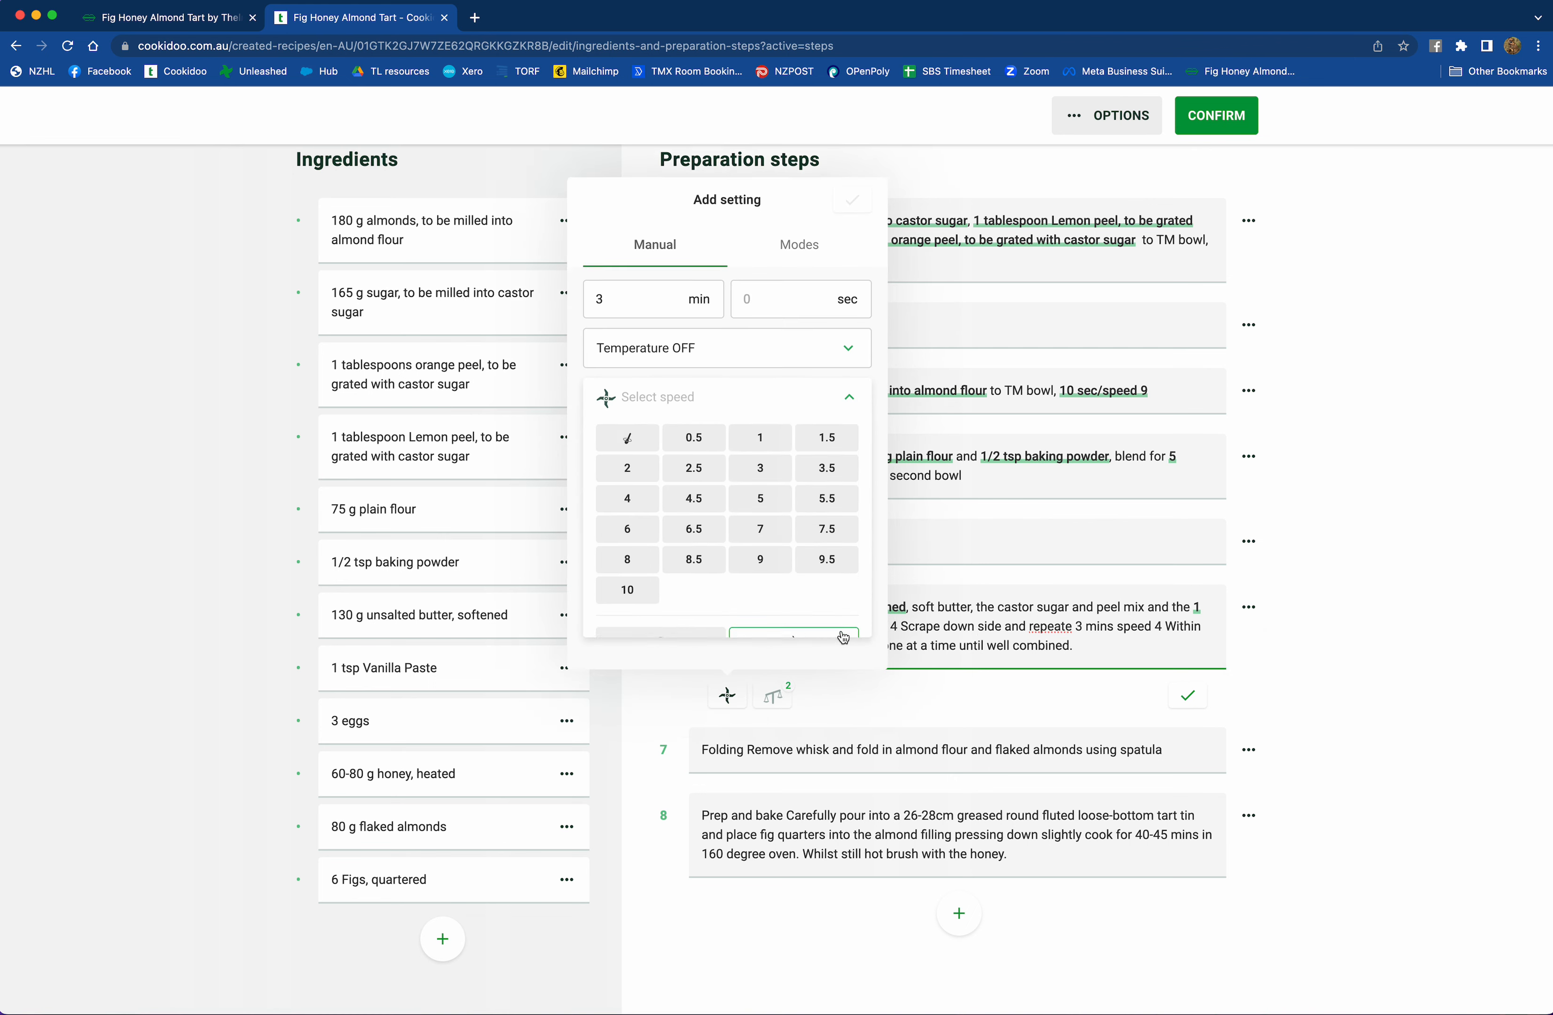
left_click(617, 479)
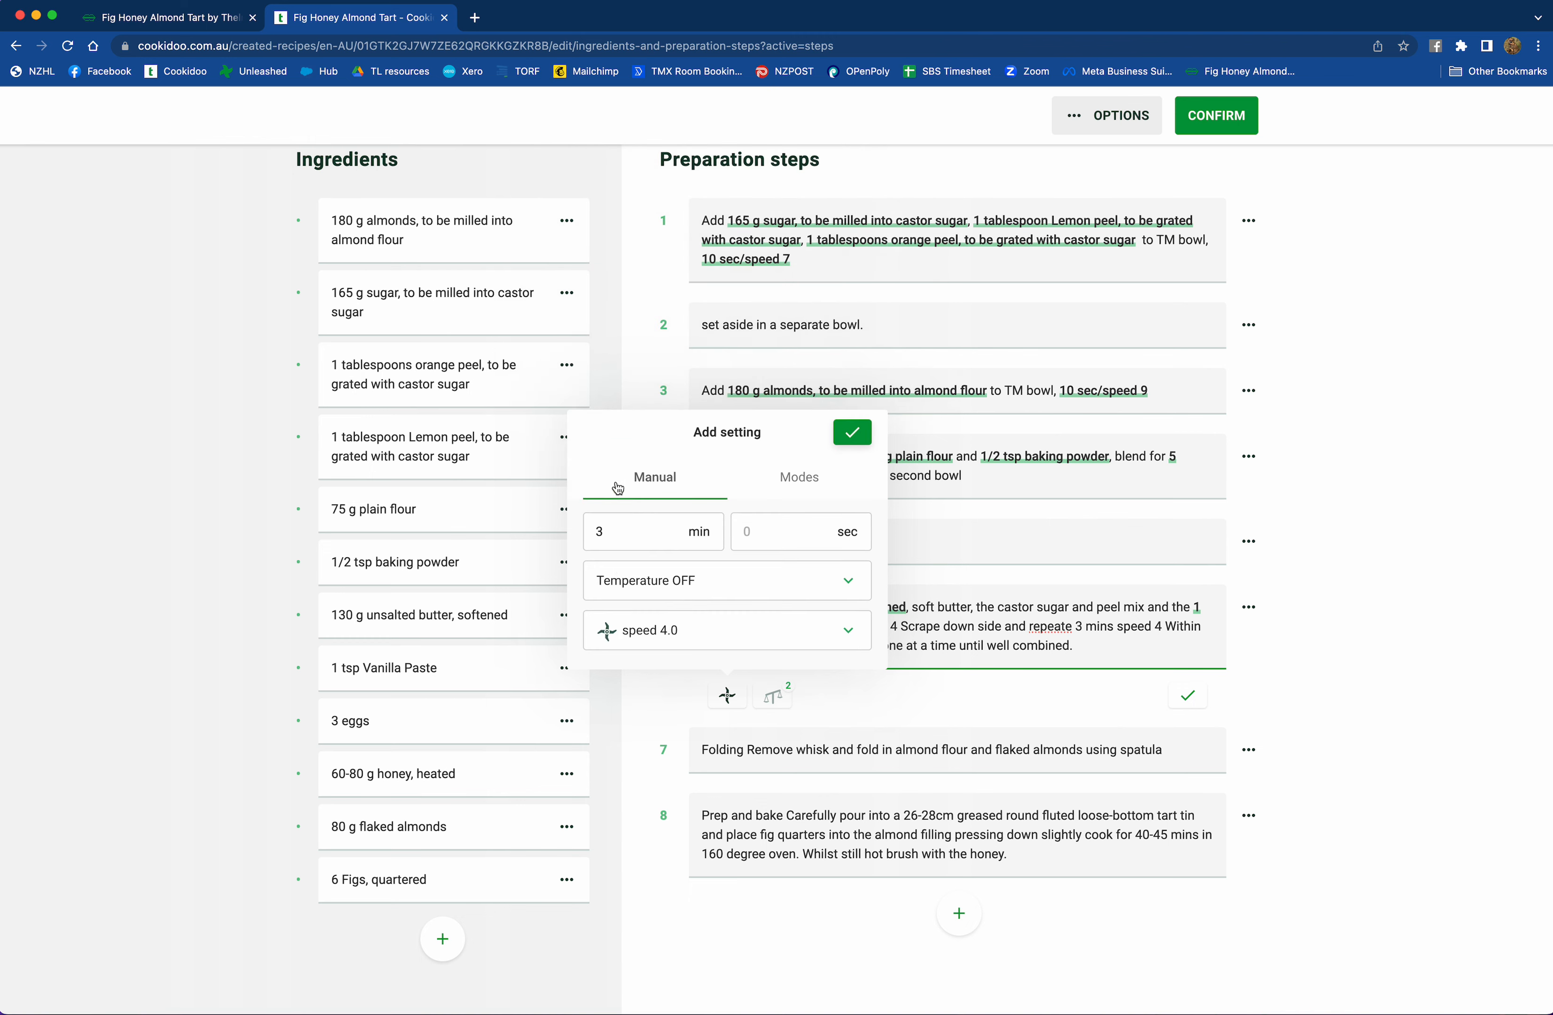
left_click(853, 434)
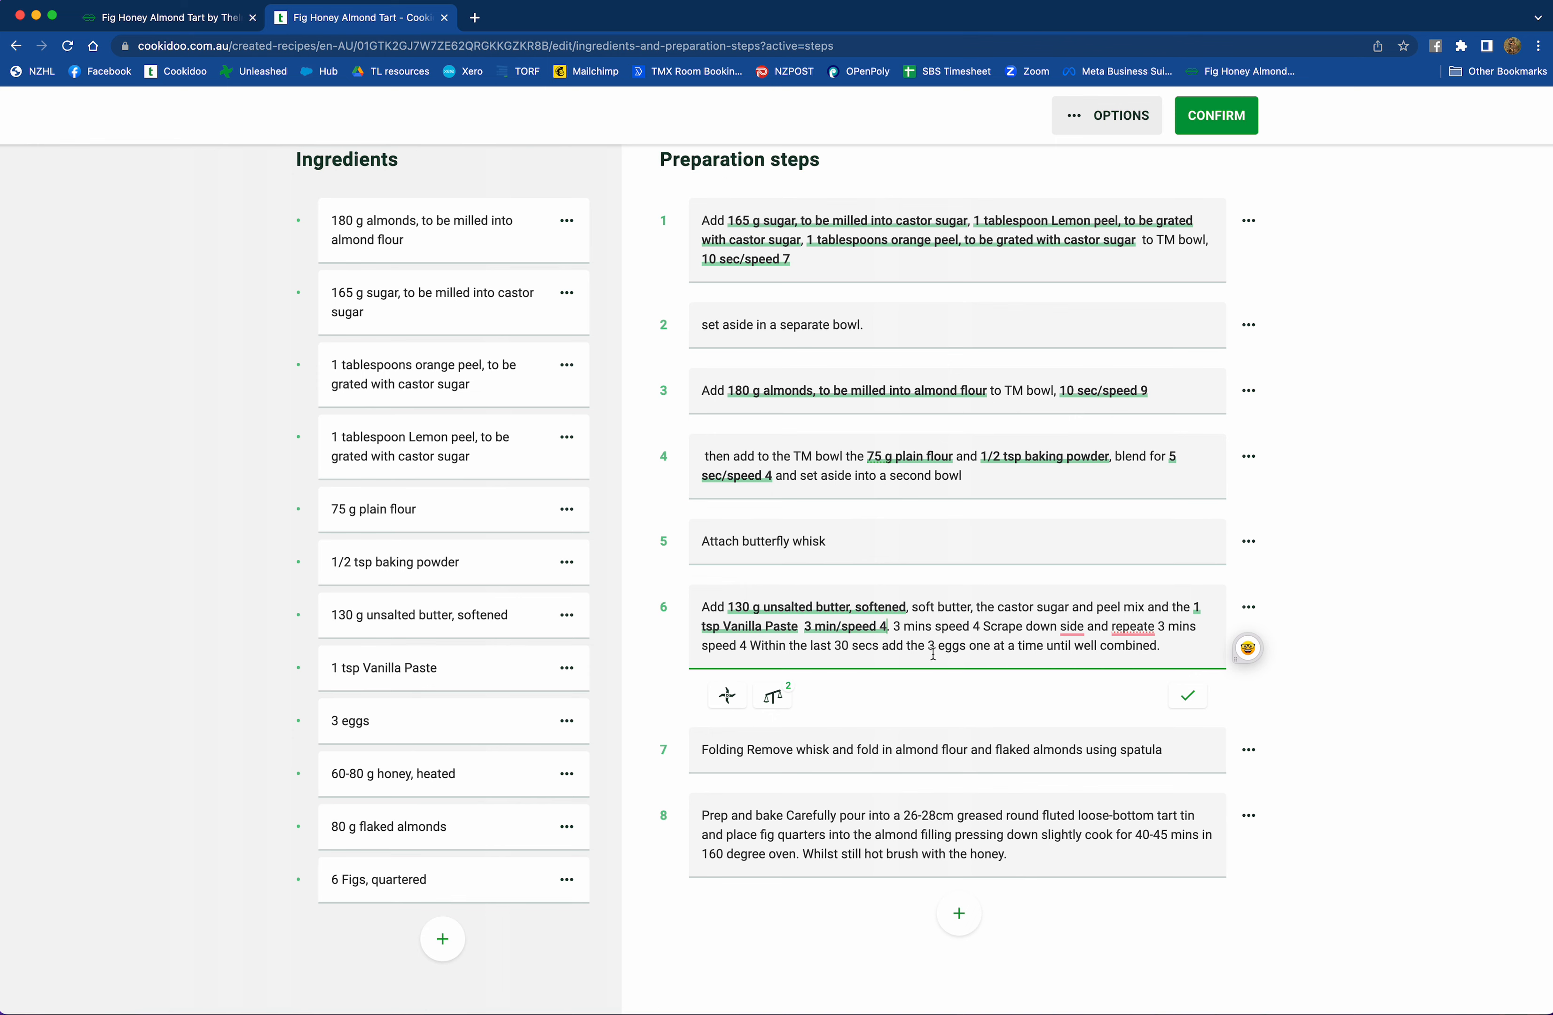
- Split step 6 after its linked cooking setting and delete the leftover ". 3 mins speed 4" from the start of the new step 7
left_click(894, 629)
key("Return")
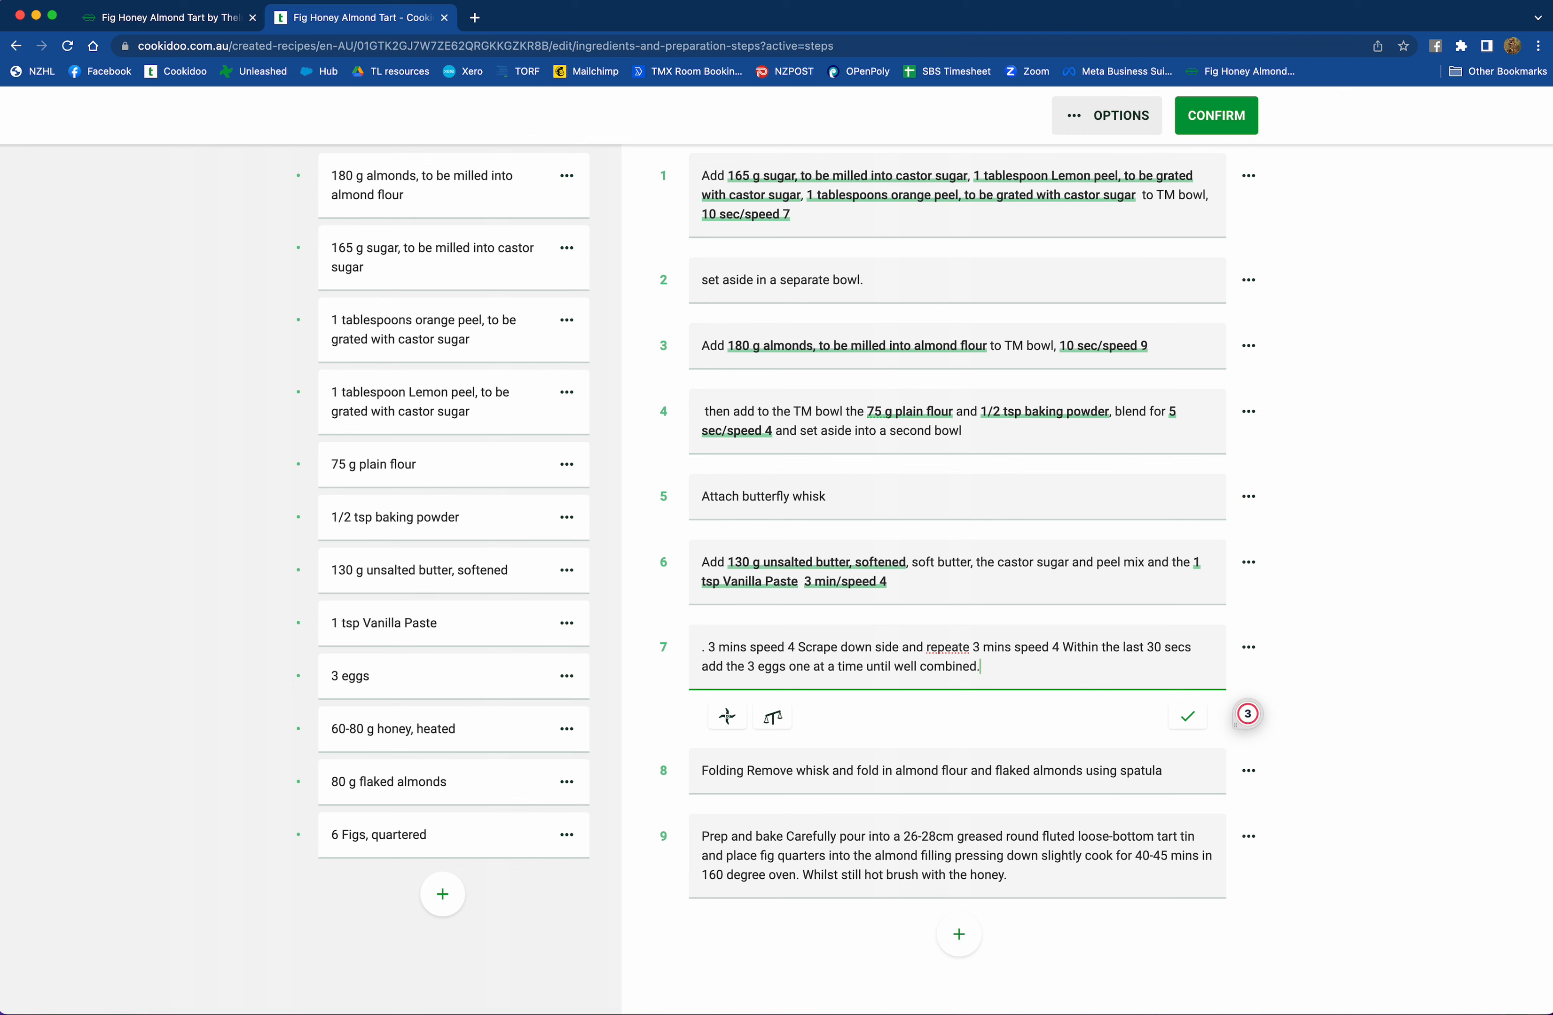
left_click(697, 649)
key("Delete")
key("Delete")
key("Delete")
key("Delete")
key("Delete")
key("Delete")
key("Delete")
key("Delete")
key("Delete")
key("Delete")
key("Delete")
key("Delete")
key("Delete")
key("Delete")
key("Delete")
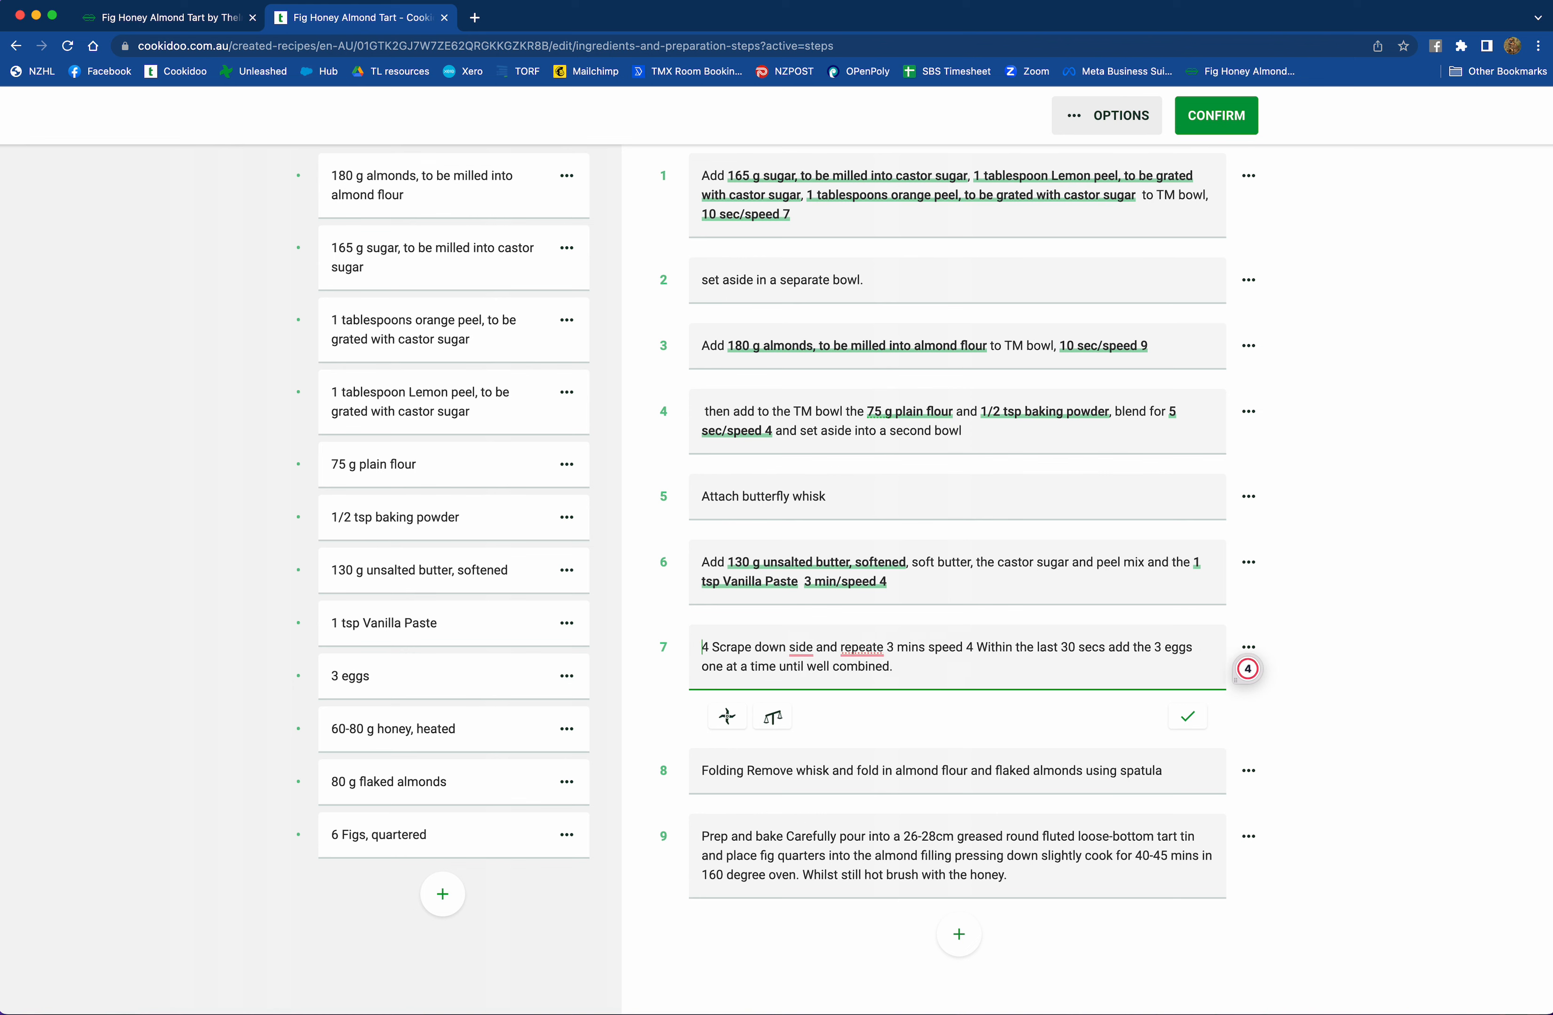
key("Delete")
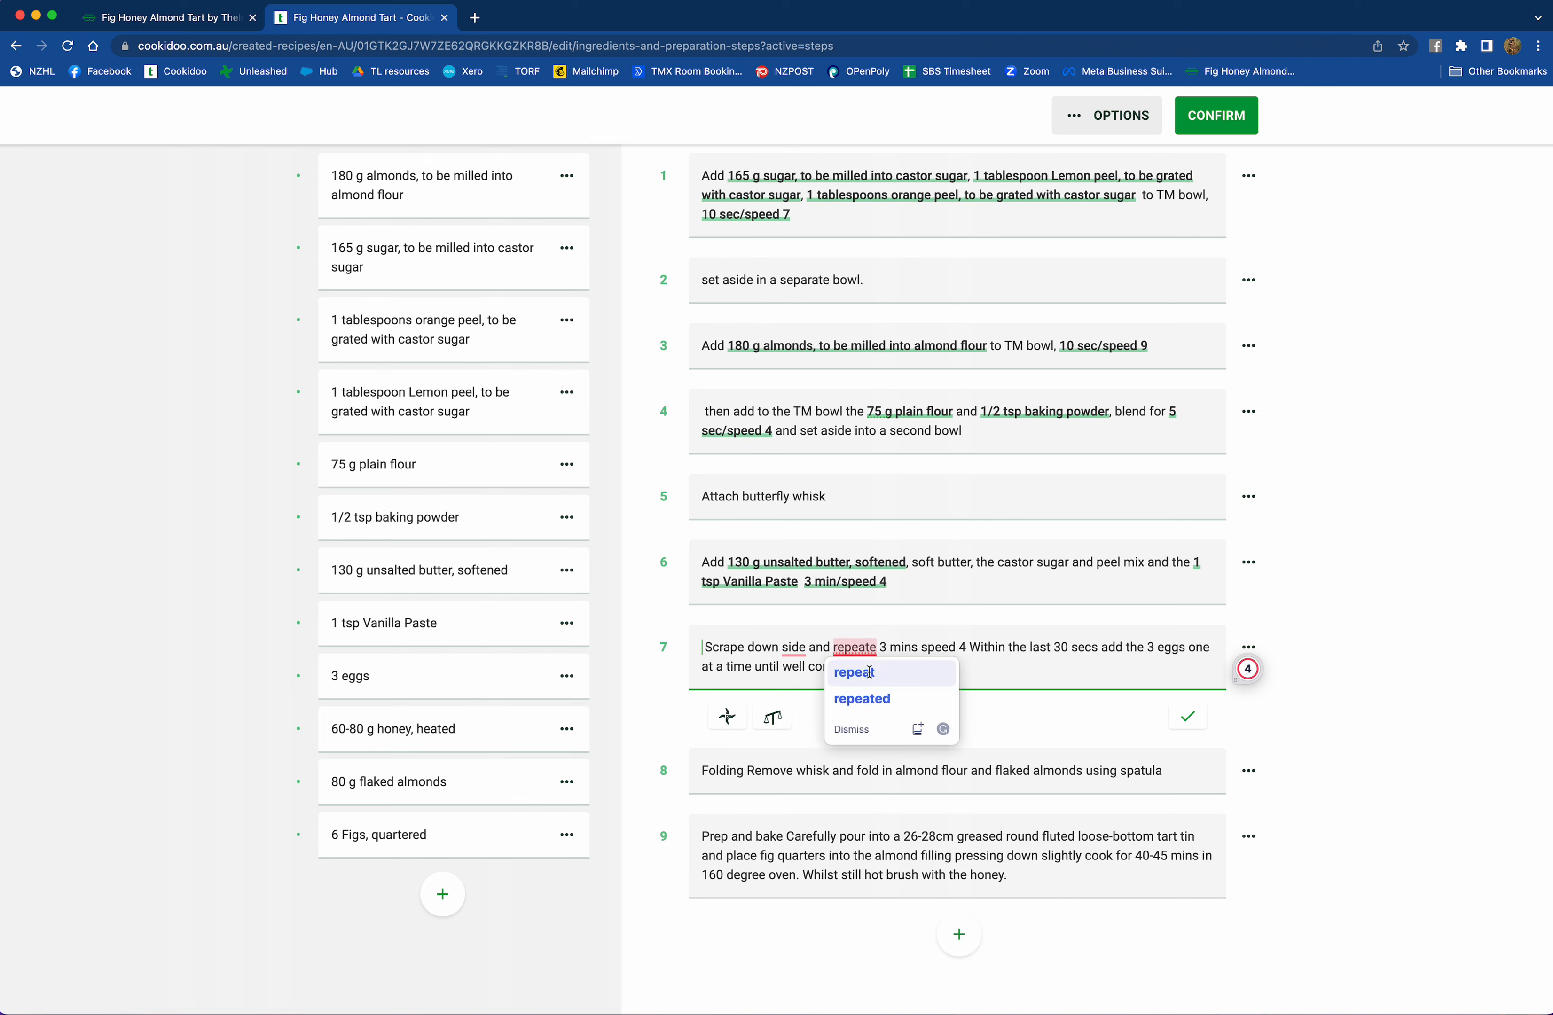
- Correct "repeate" to "repeat" in step 7 and add a manual cooking setting of 3 min at speed 4 after it
left_click(870, 673)
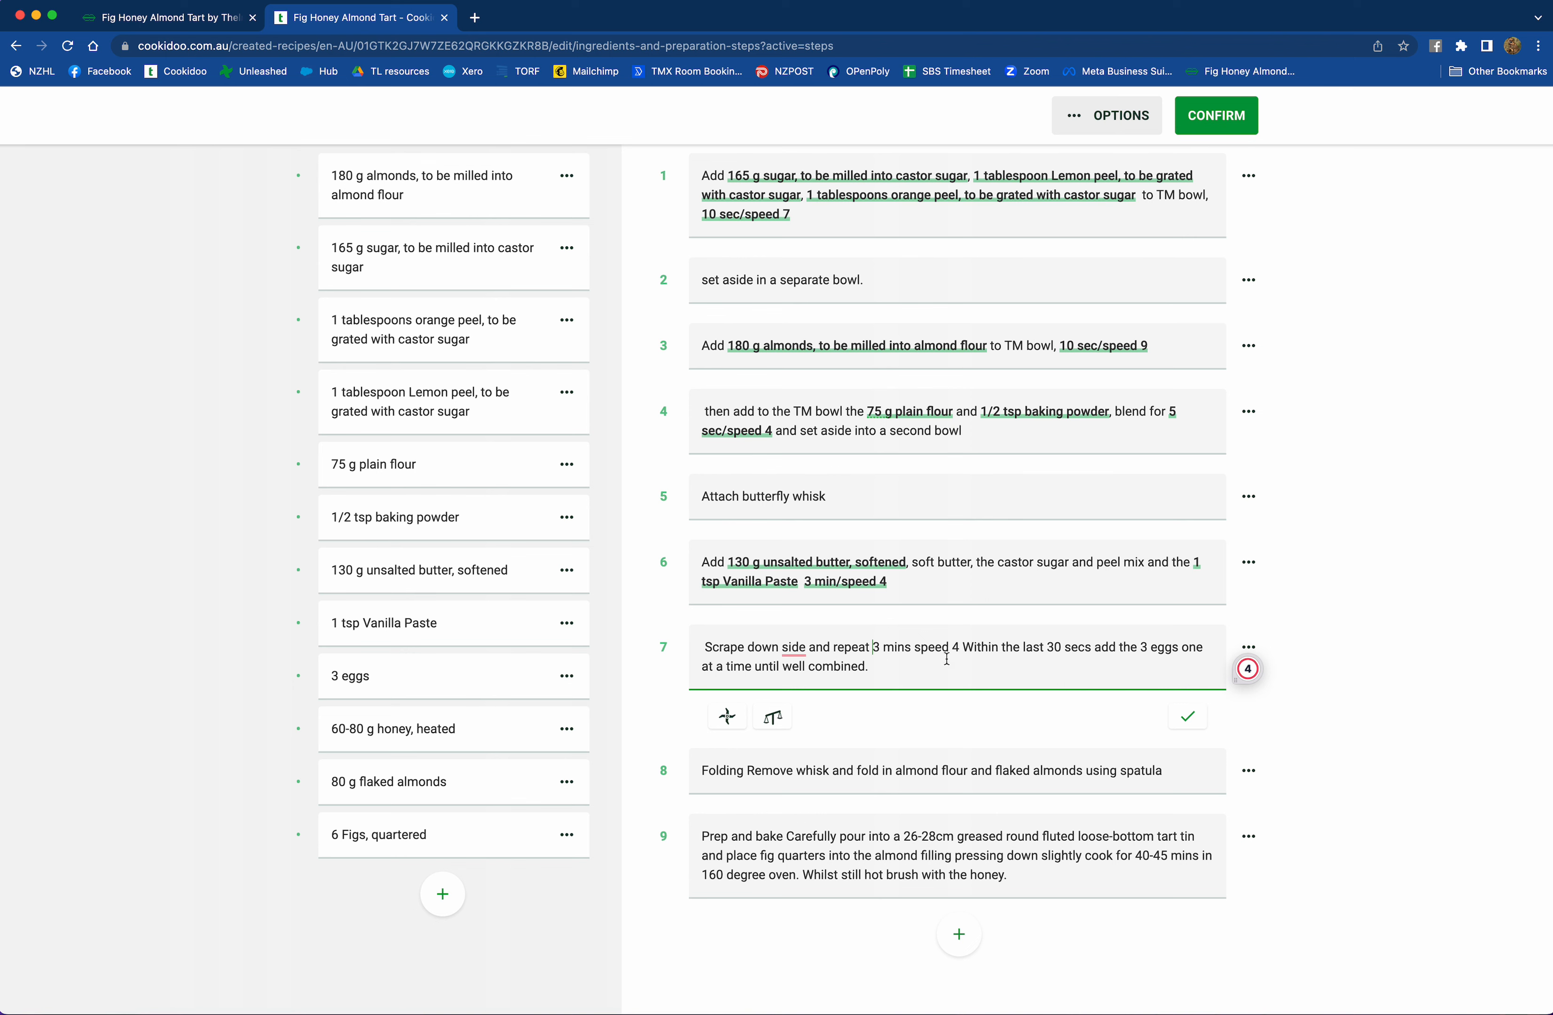
left_click(730, 721)
type("3")
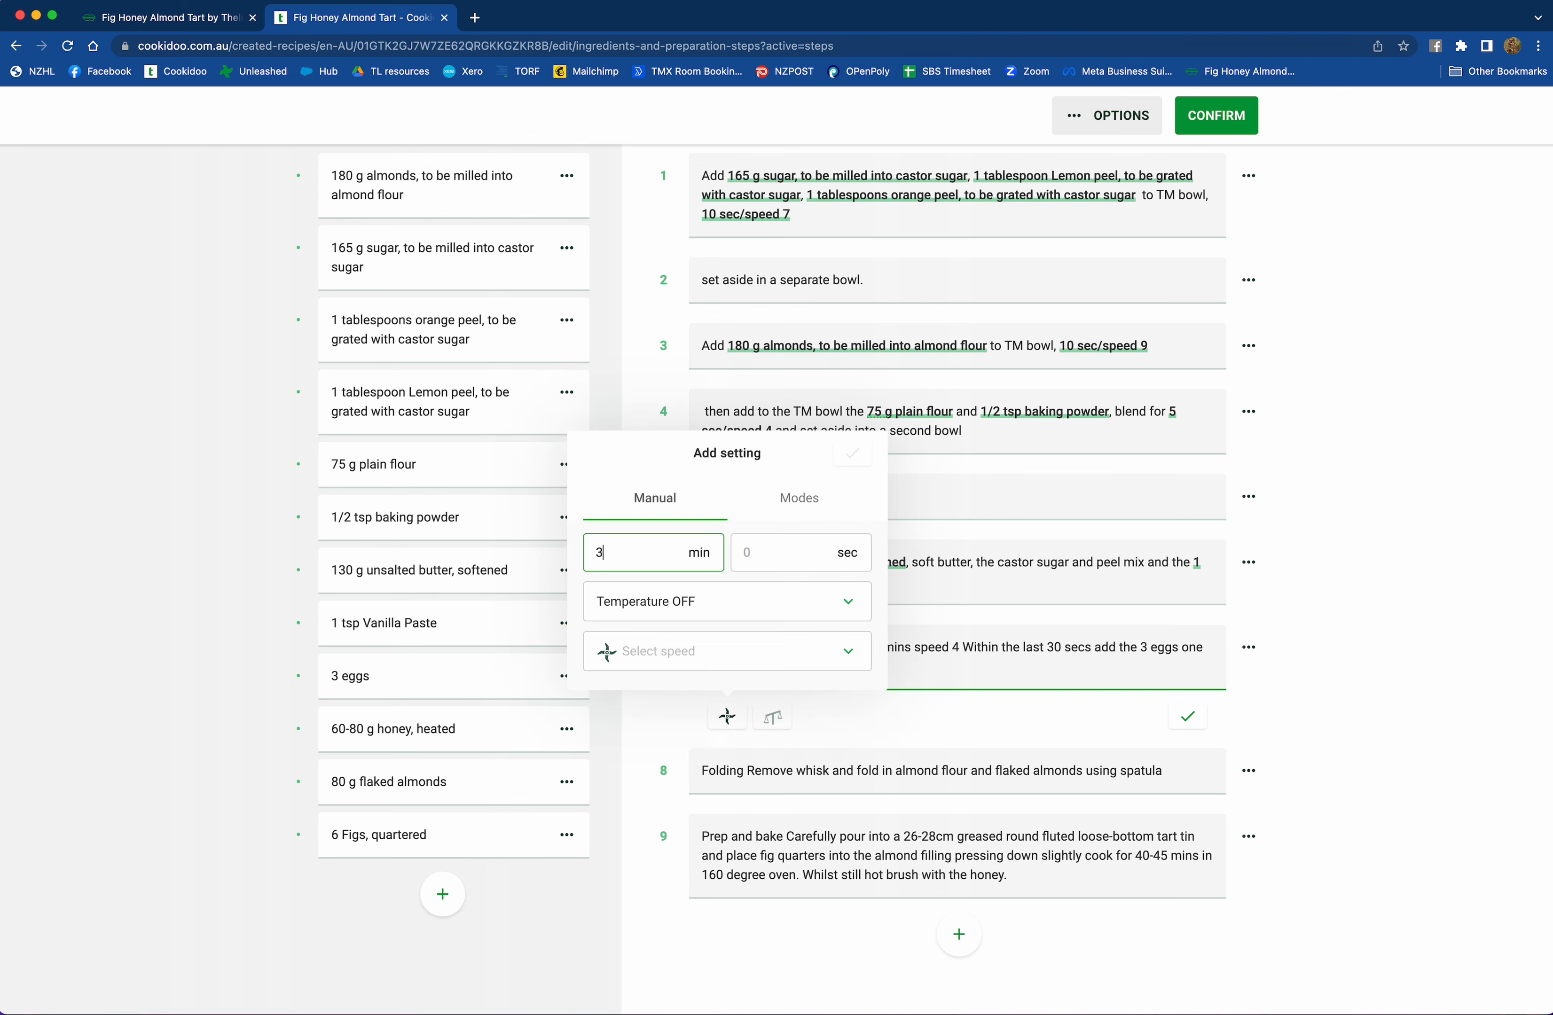
left_click(679, 655)
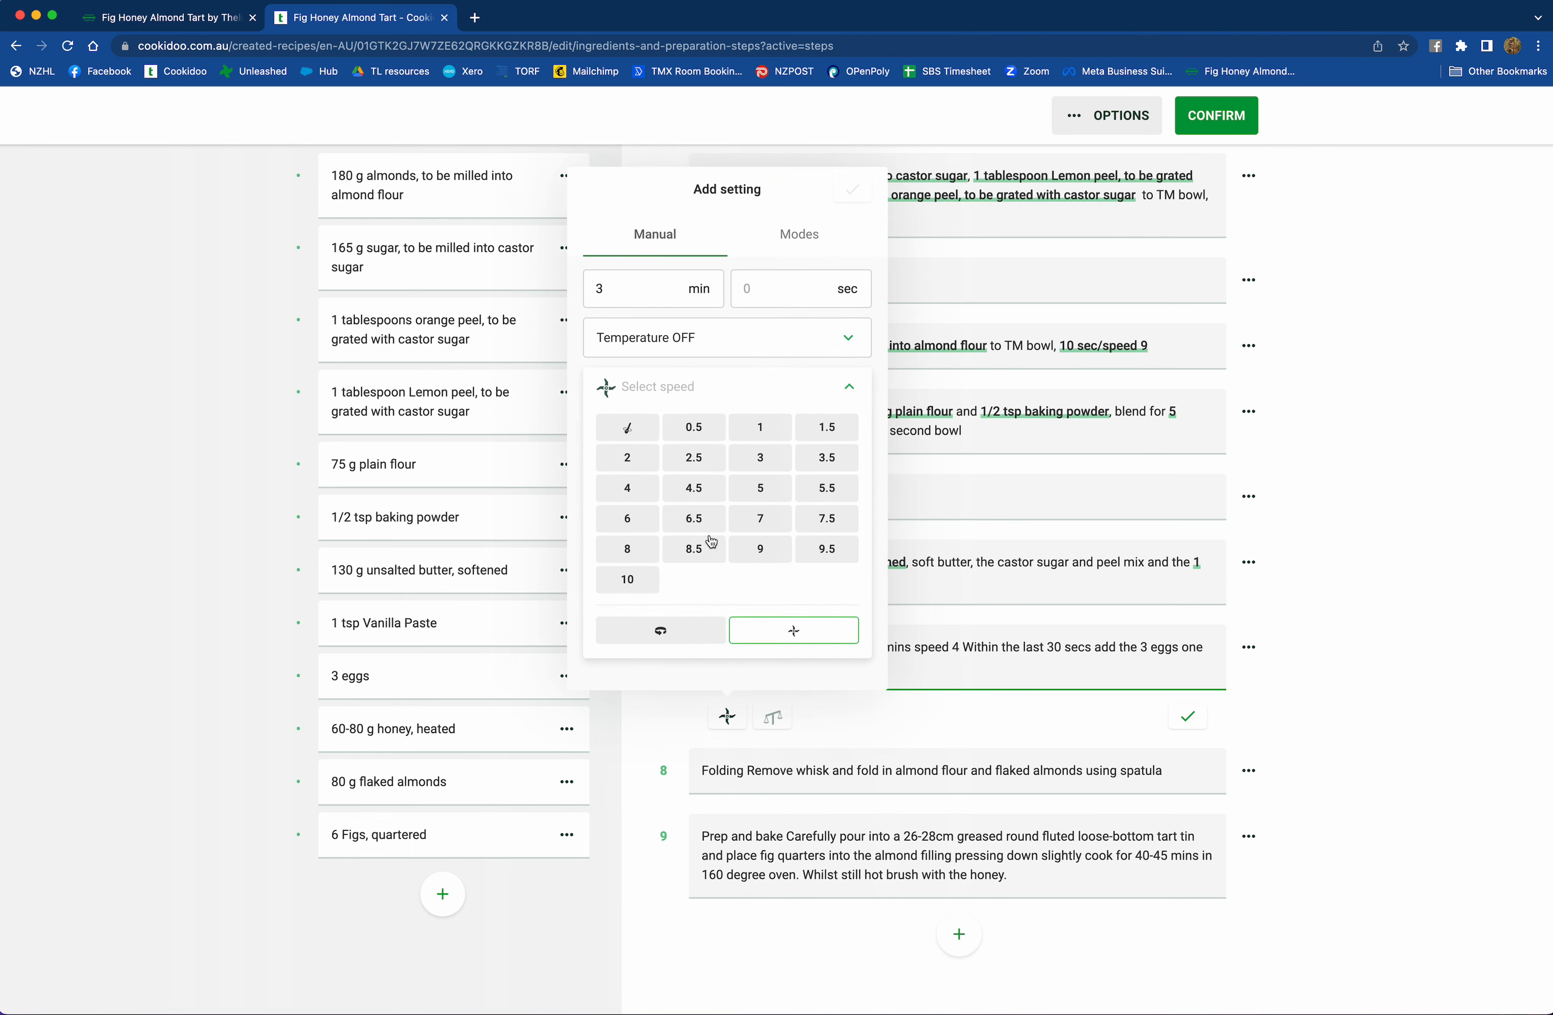
left_click(627, 493)
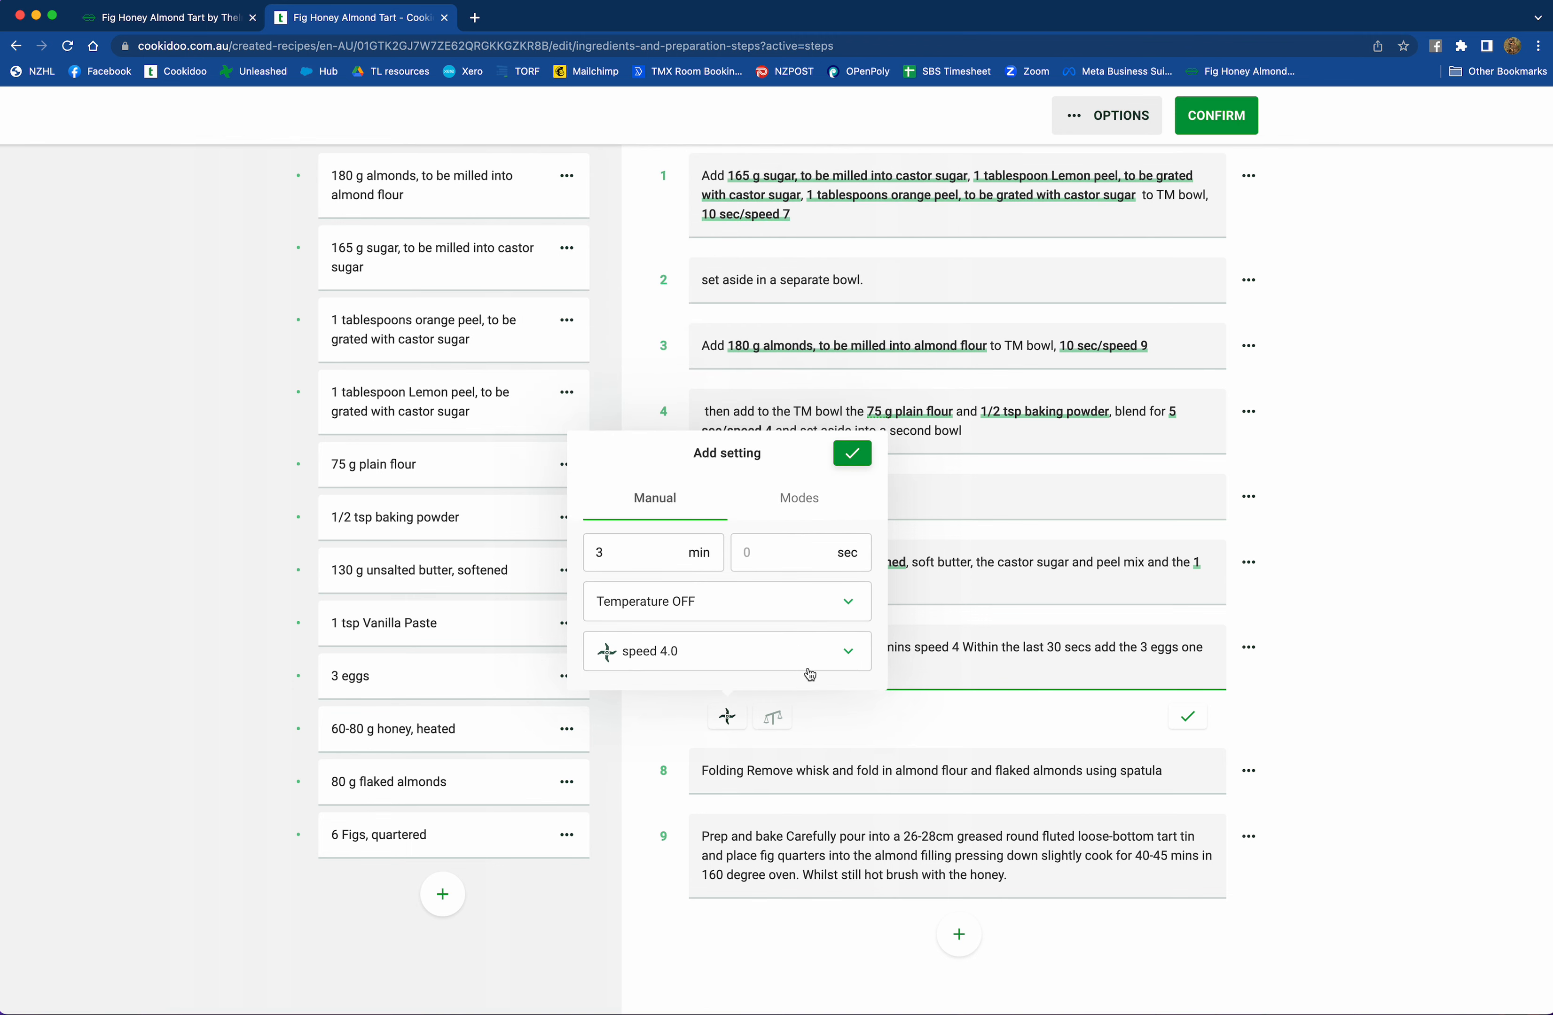
left_click(852, 453)
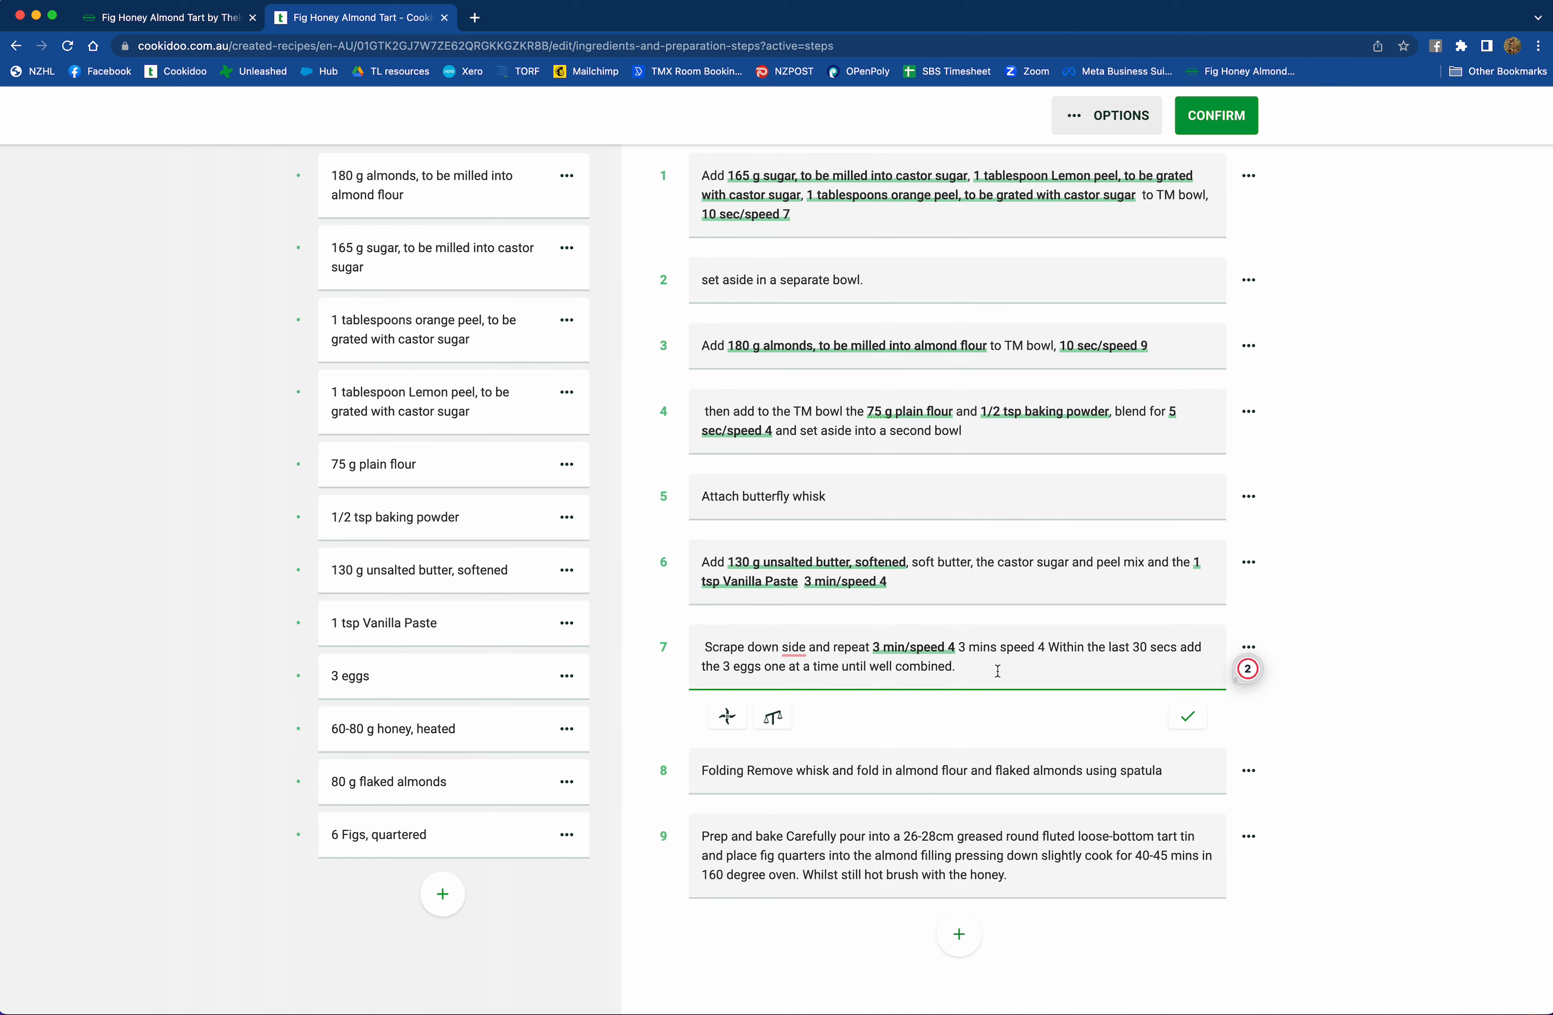
- Delete the plain text "3 mins speed 4" following the linked cooking setting in step 7
key("BackSpace")
key("BackSpace")
key("BackSpace")
key("BackSpace")
key("BackSpace")
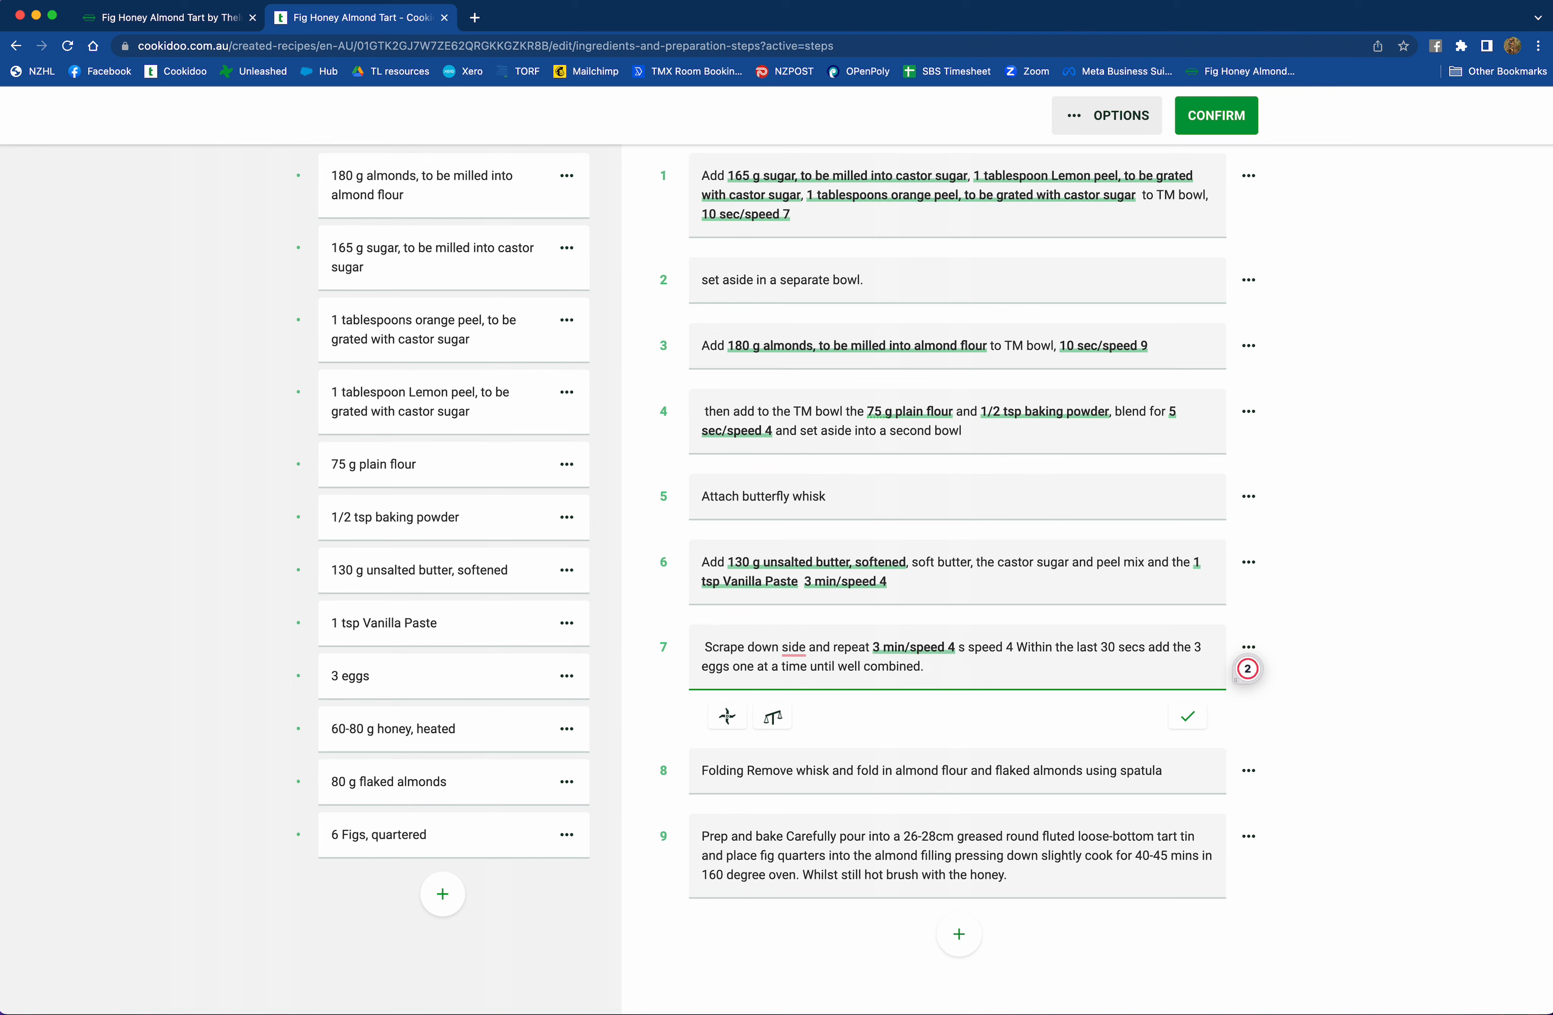
key("BackSpace")
key("BackSpace")
key("BackSpace")
key("BackSpace")
key("BackSpace")
key("BackSpace")
key("BackSpace")
key("BackSpace")
key("BackSpace")
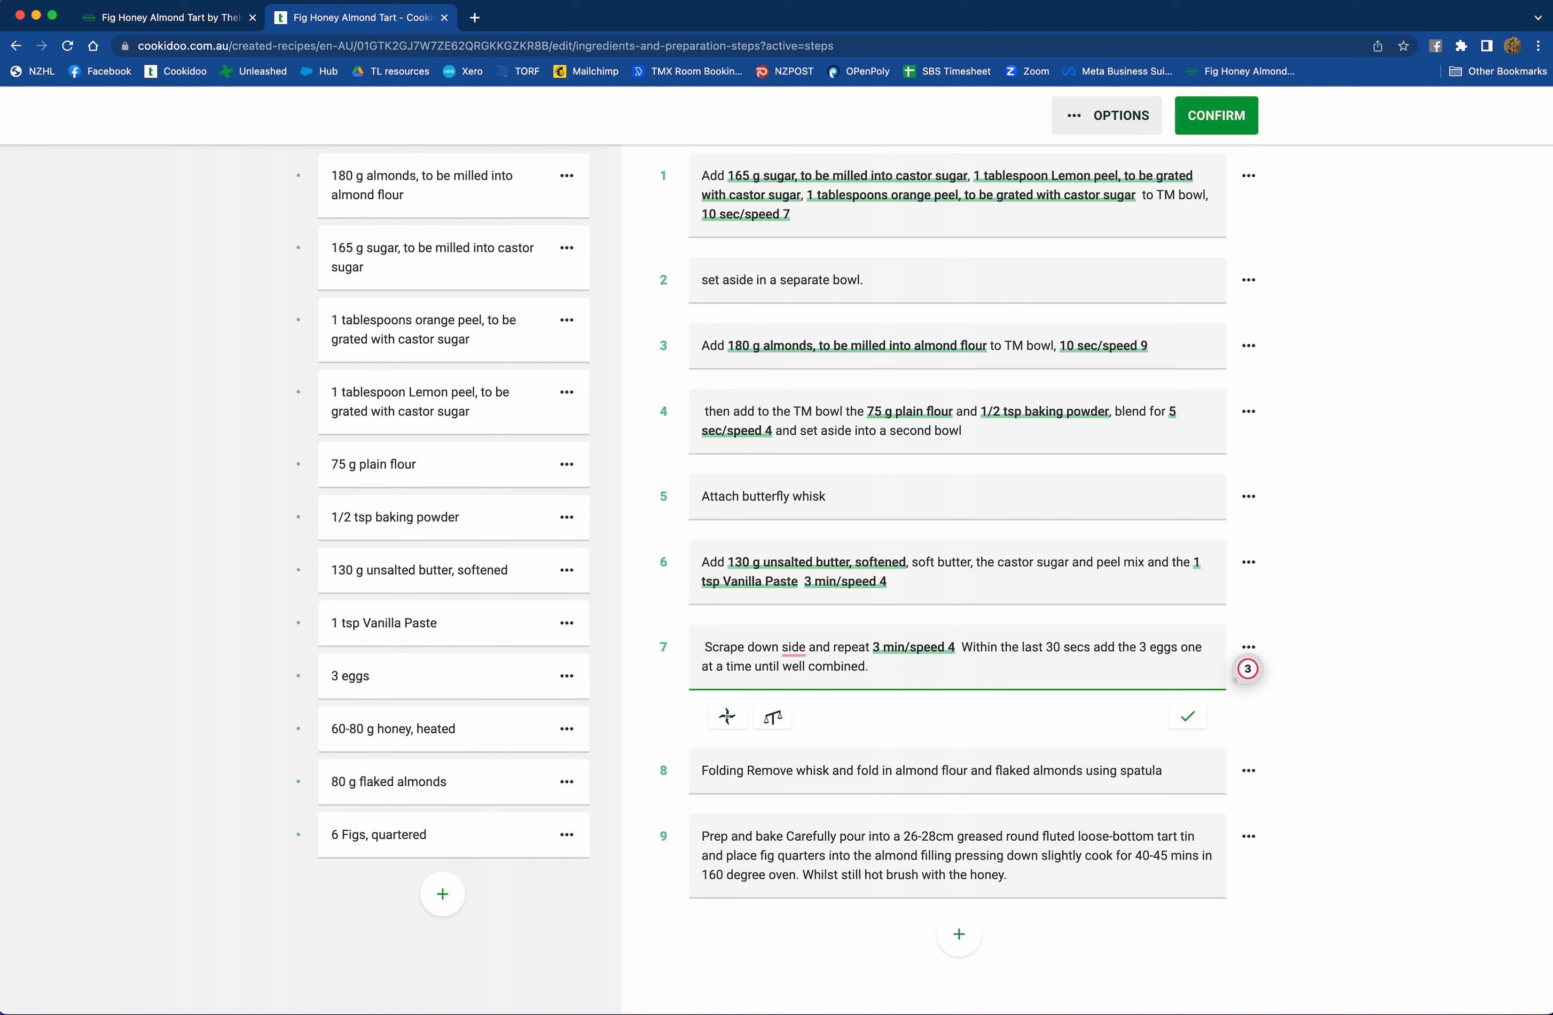
key("BackSpace")
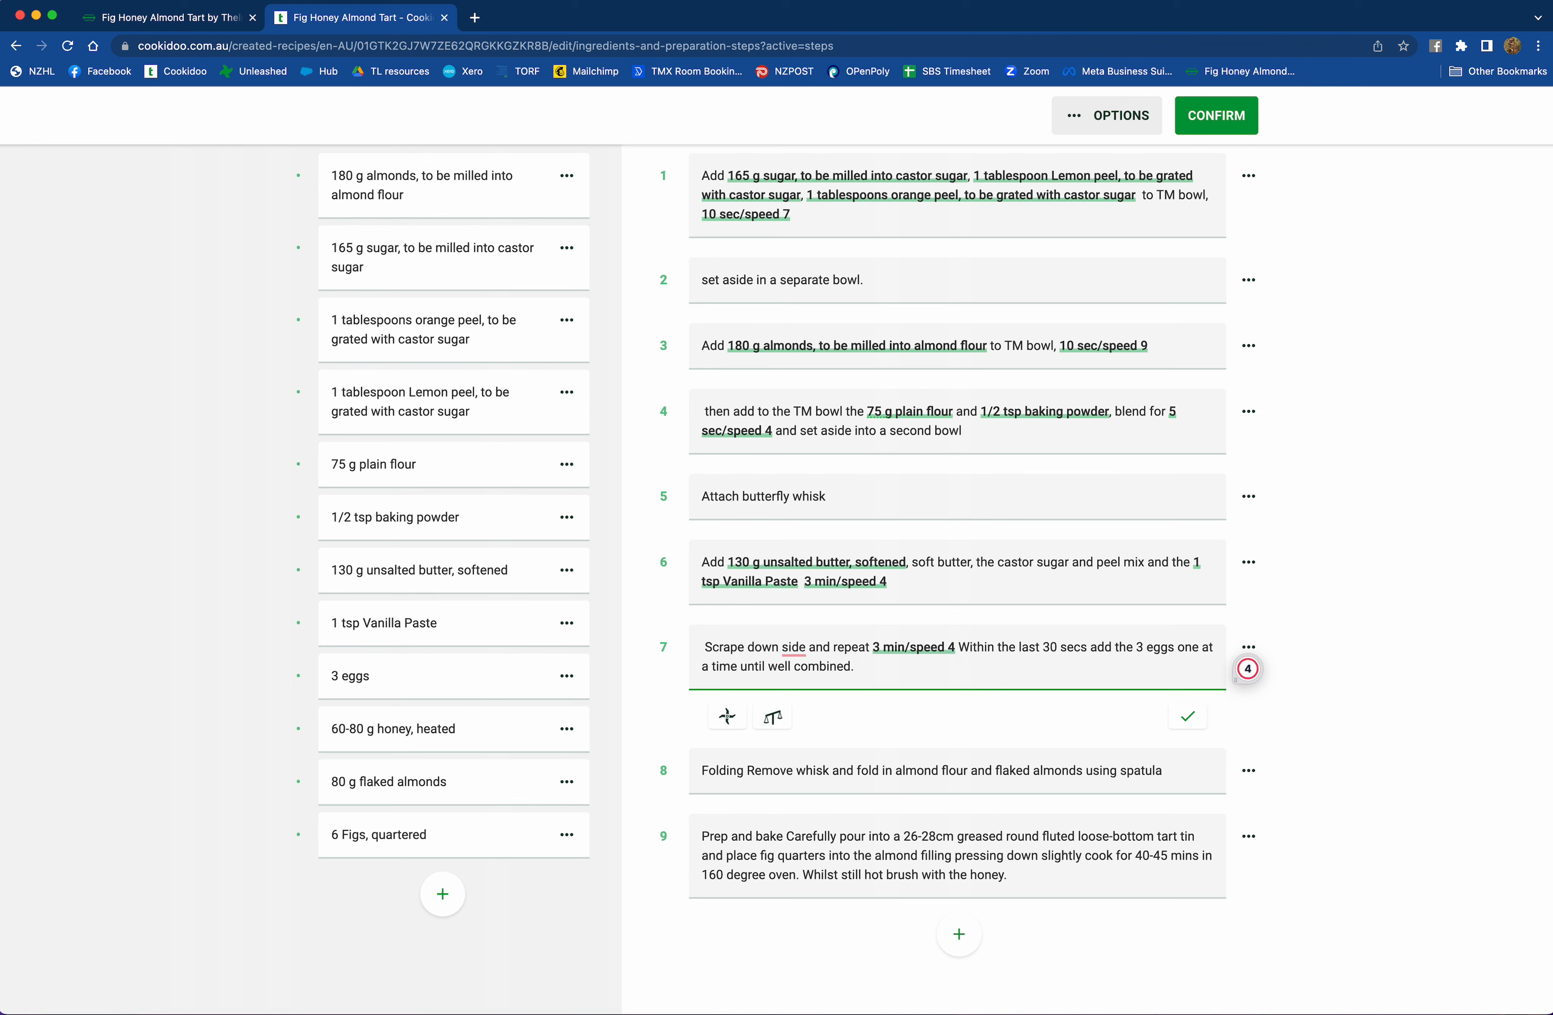
- Replace the plain text "3 eggs" after "add the" in step 7 with the linked 3 eggs ingredient
left_click(1138, 648)
left_click(773, 717)
scroll(776, 595, "down", 2)
scroll(776, 593, "down", 5)
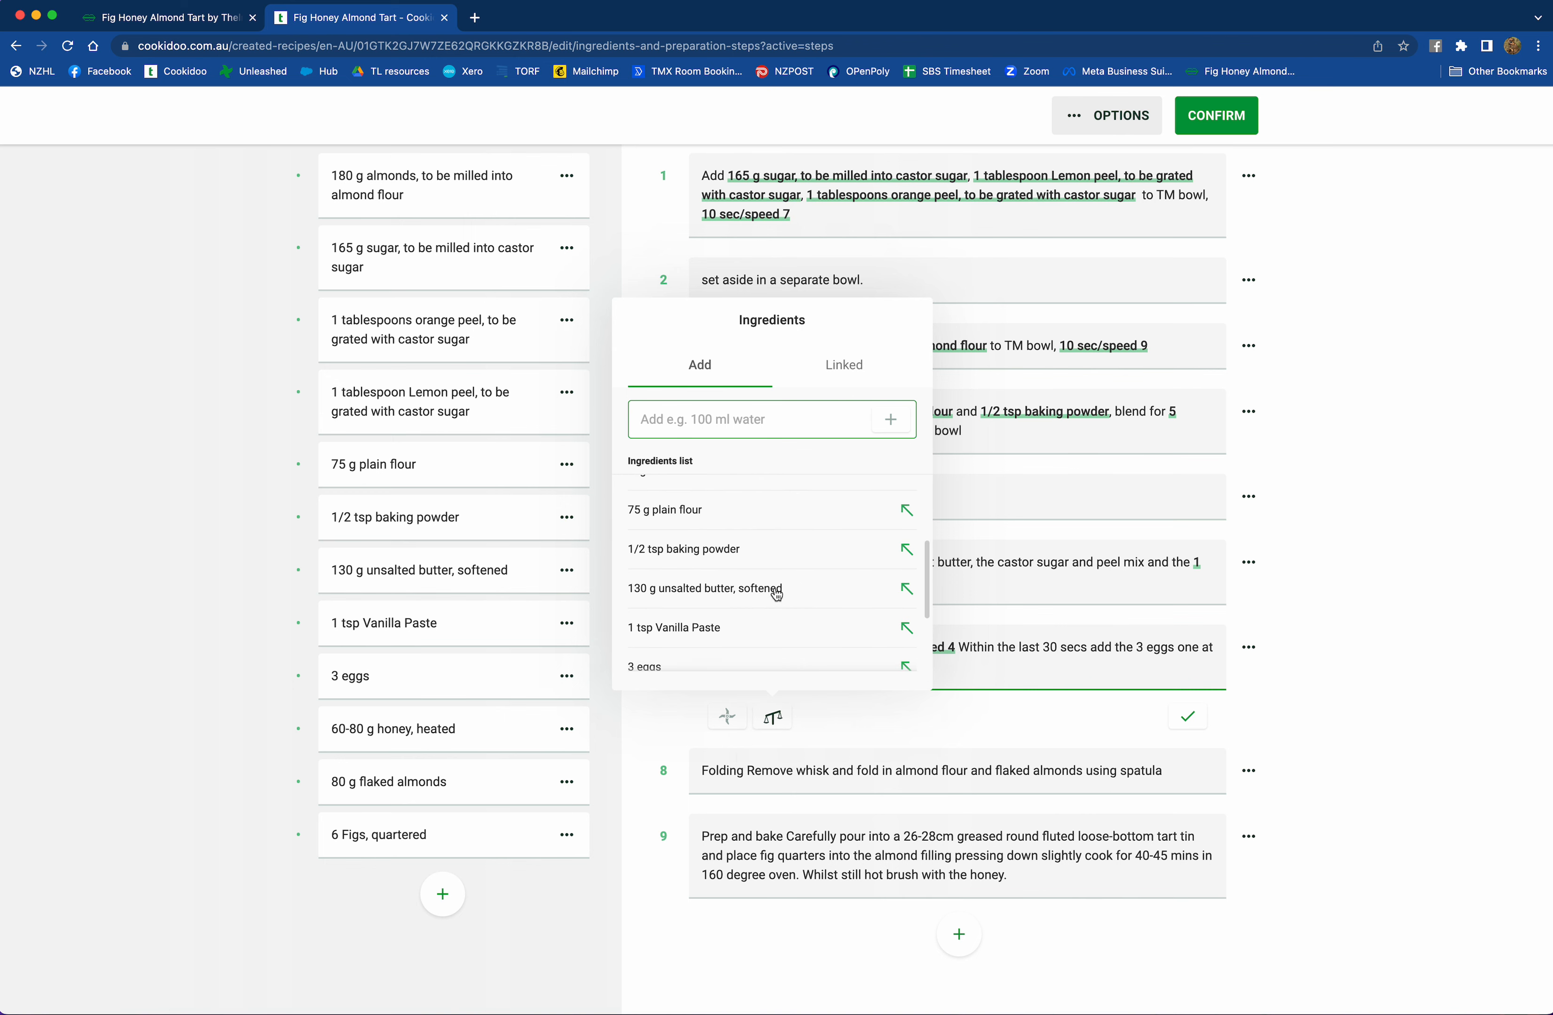
left_click(655, 593)
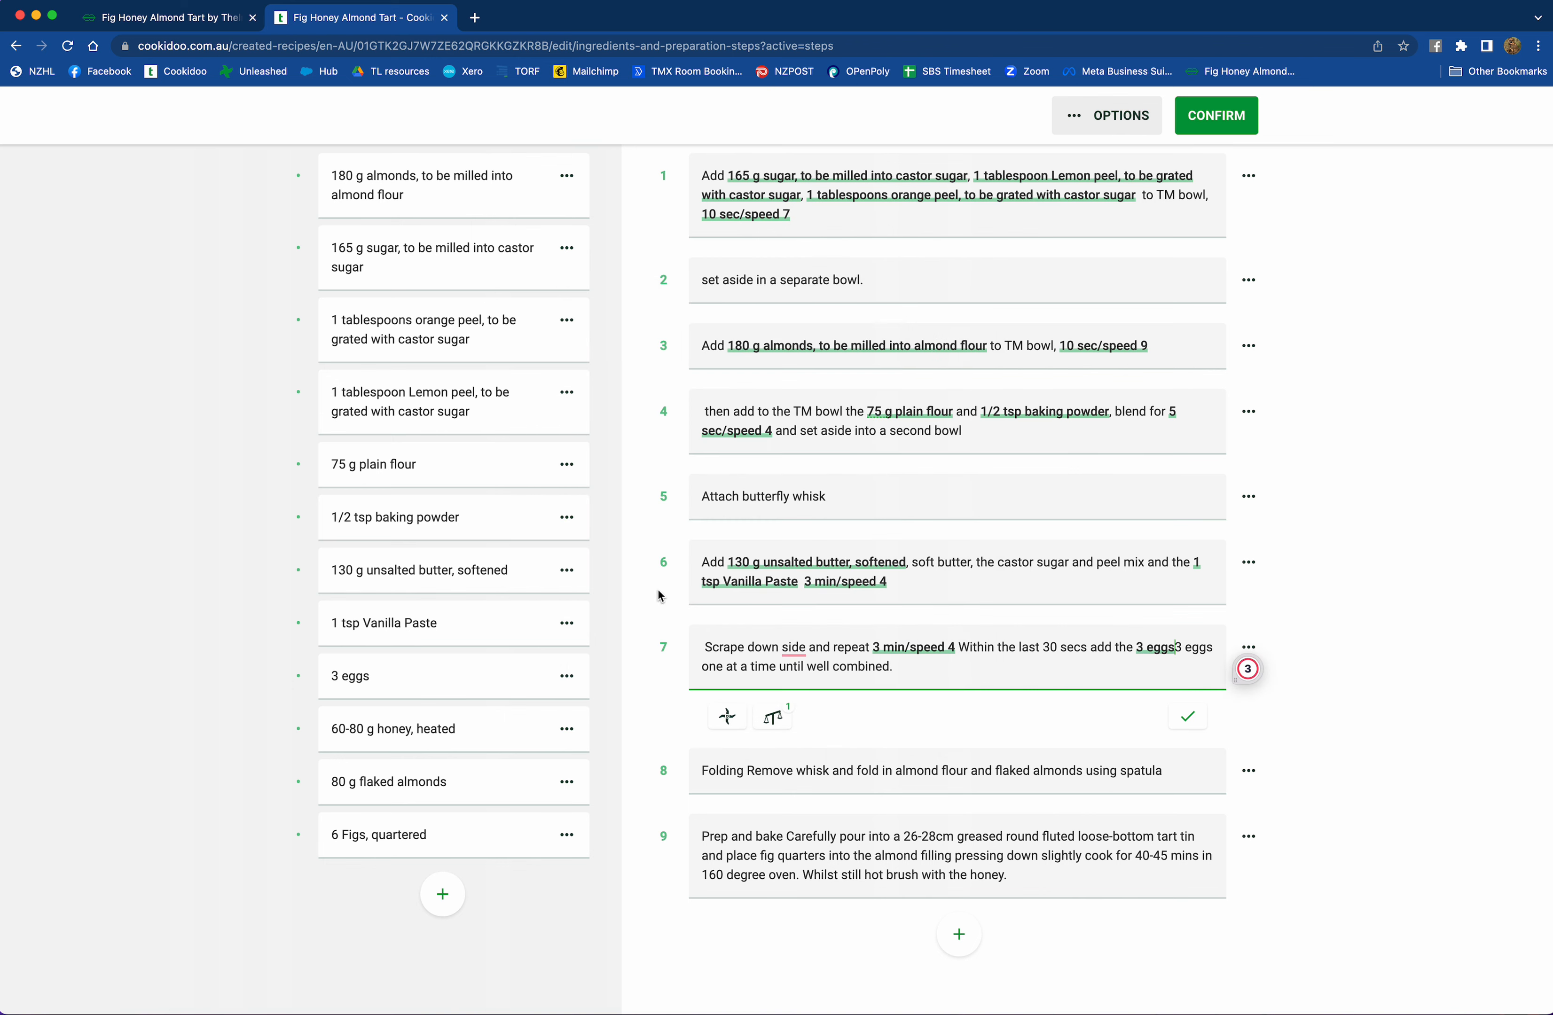
key("Delete")
key("Delete")
key("Delete")
key("Delete")
key("Delete")
key("Delete")
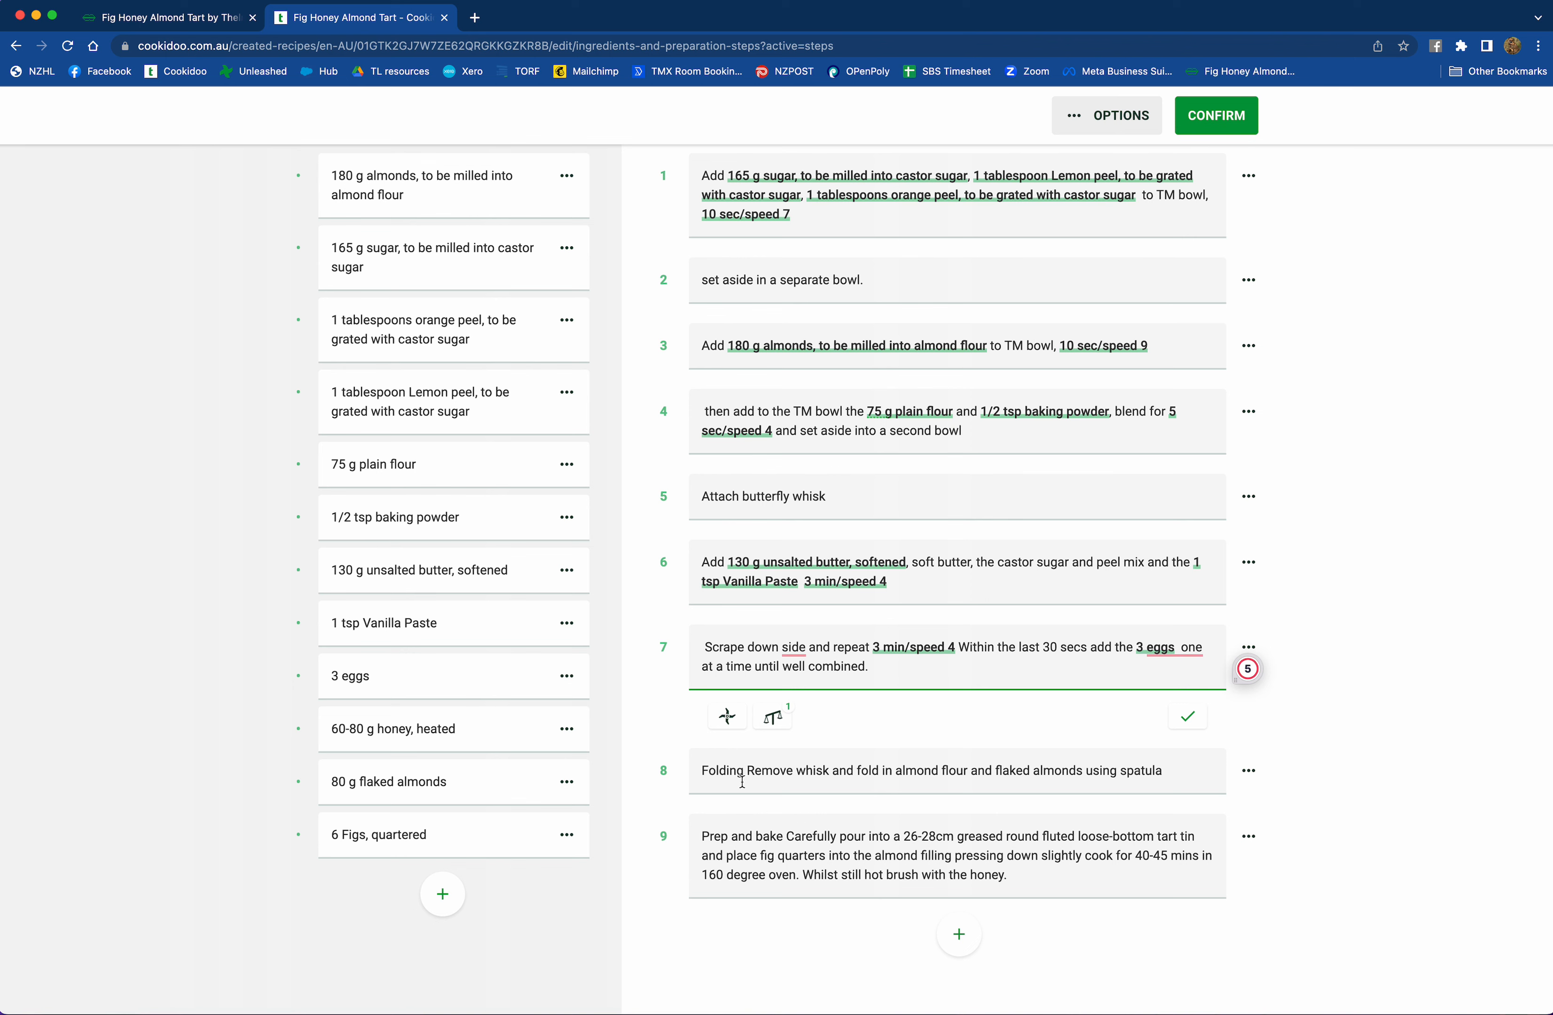
- Delete the word "Folding" from the start of step 8 so the text begins with "Remove whisk"
left_click(744, 778)
triple_click(745, 731)
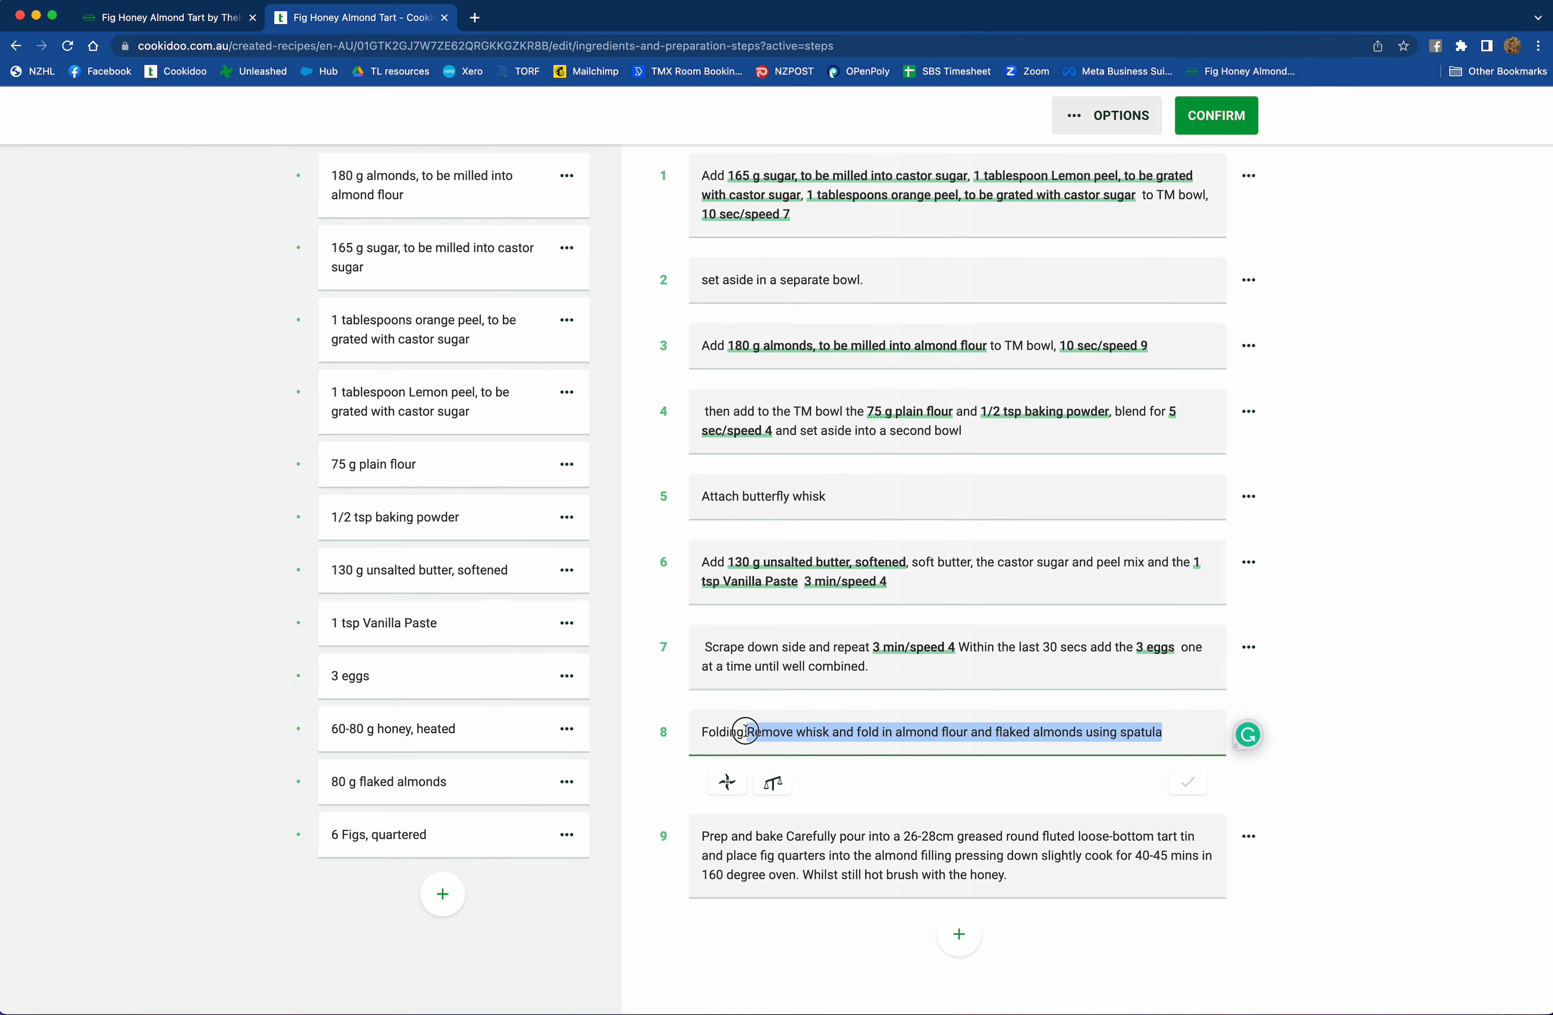
left_click(745, 732)
key("BackSpace")
key("BackSpace")
key("BackSpace")
key("BackSpace")
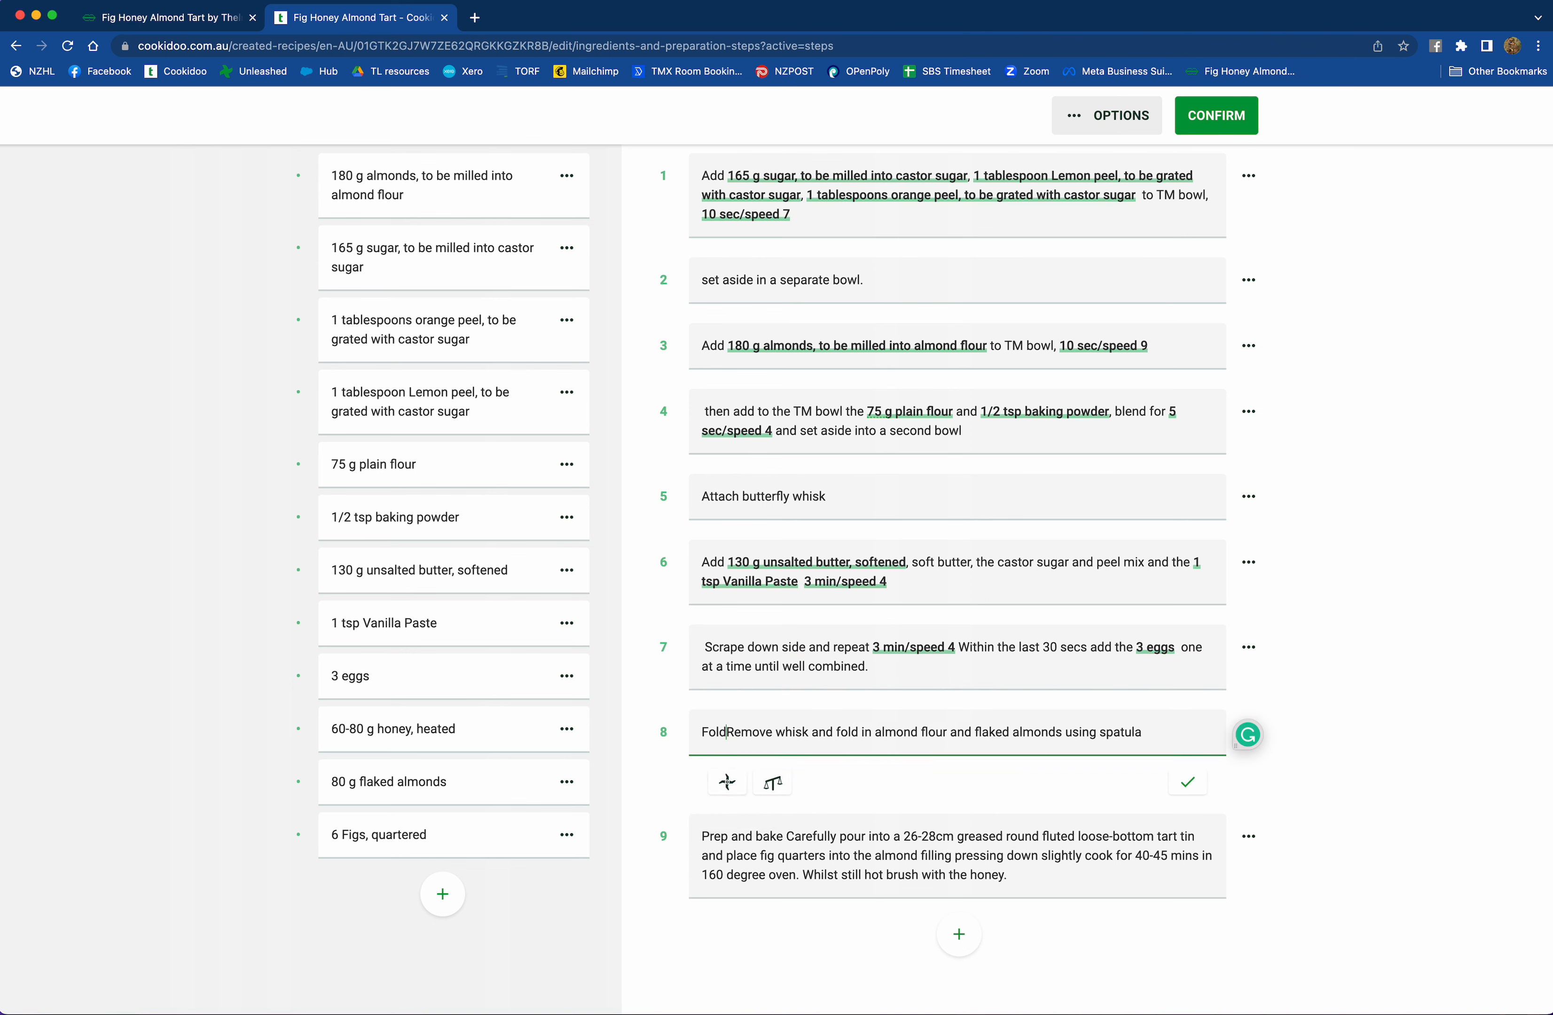
key("BackSpace")
key("BackSpace")
key("BackSpace")
key("BackSpace")
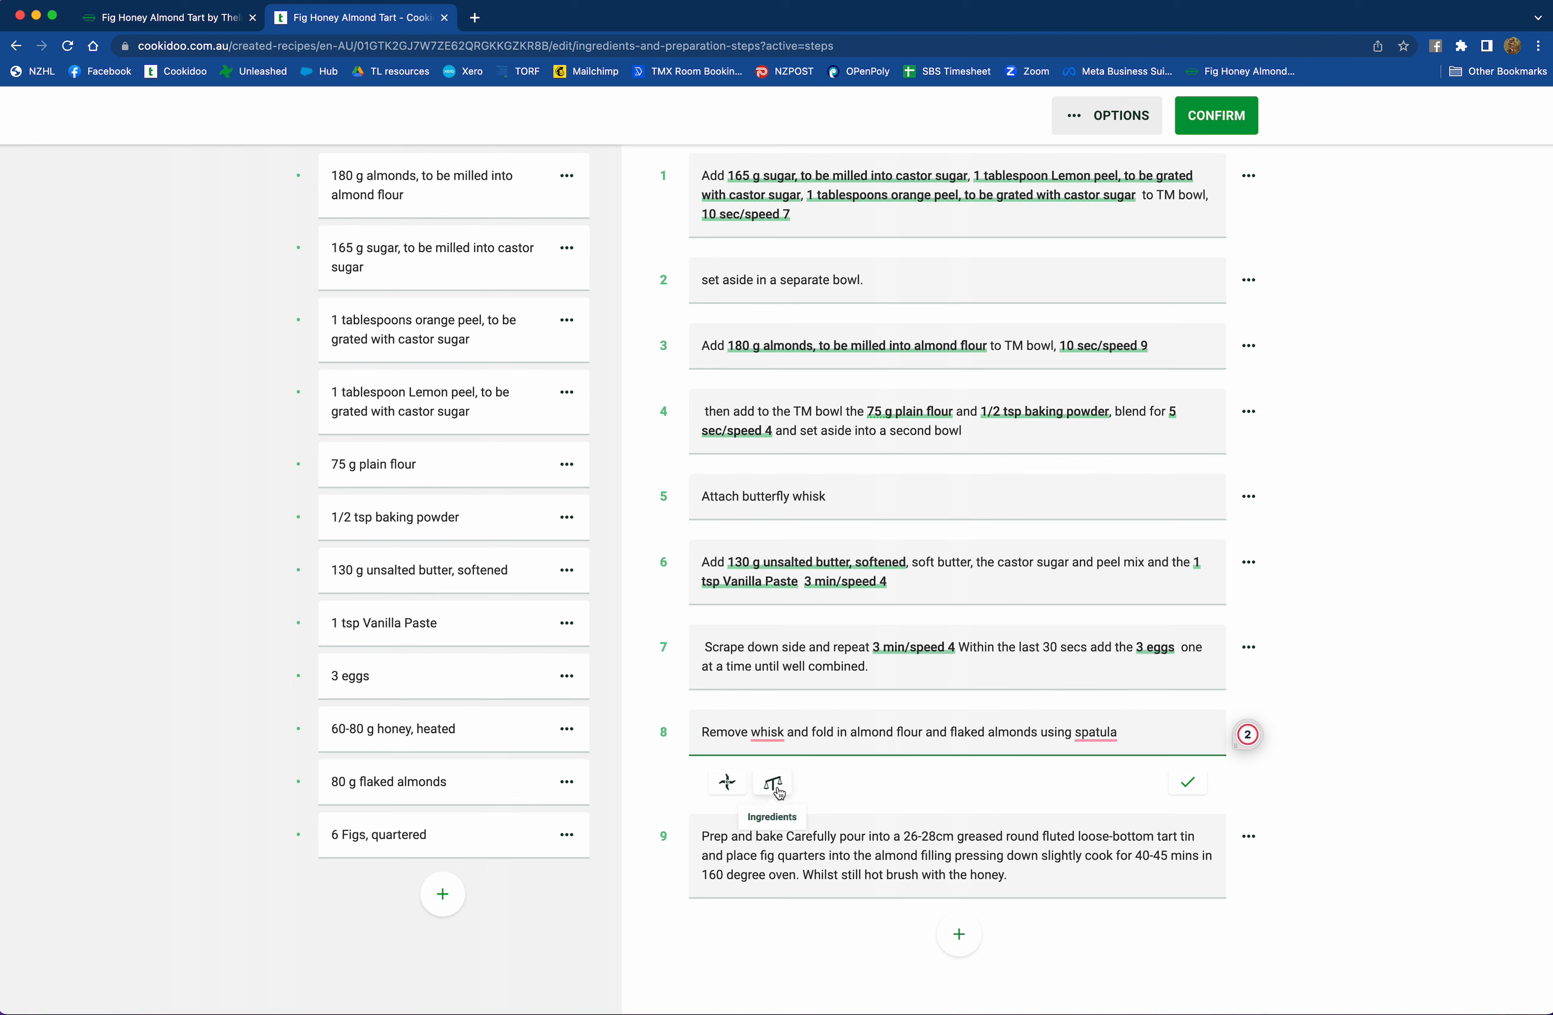
- Split step 8 after "Remove whisk" and delete "and" so the new step 9 begins with "fold in almond flour"
left_click(785, 733)
key("Return")
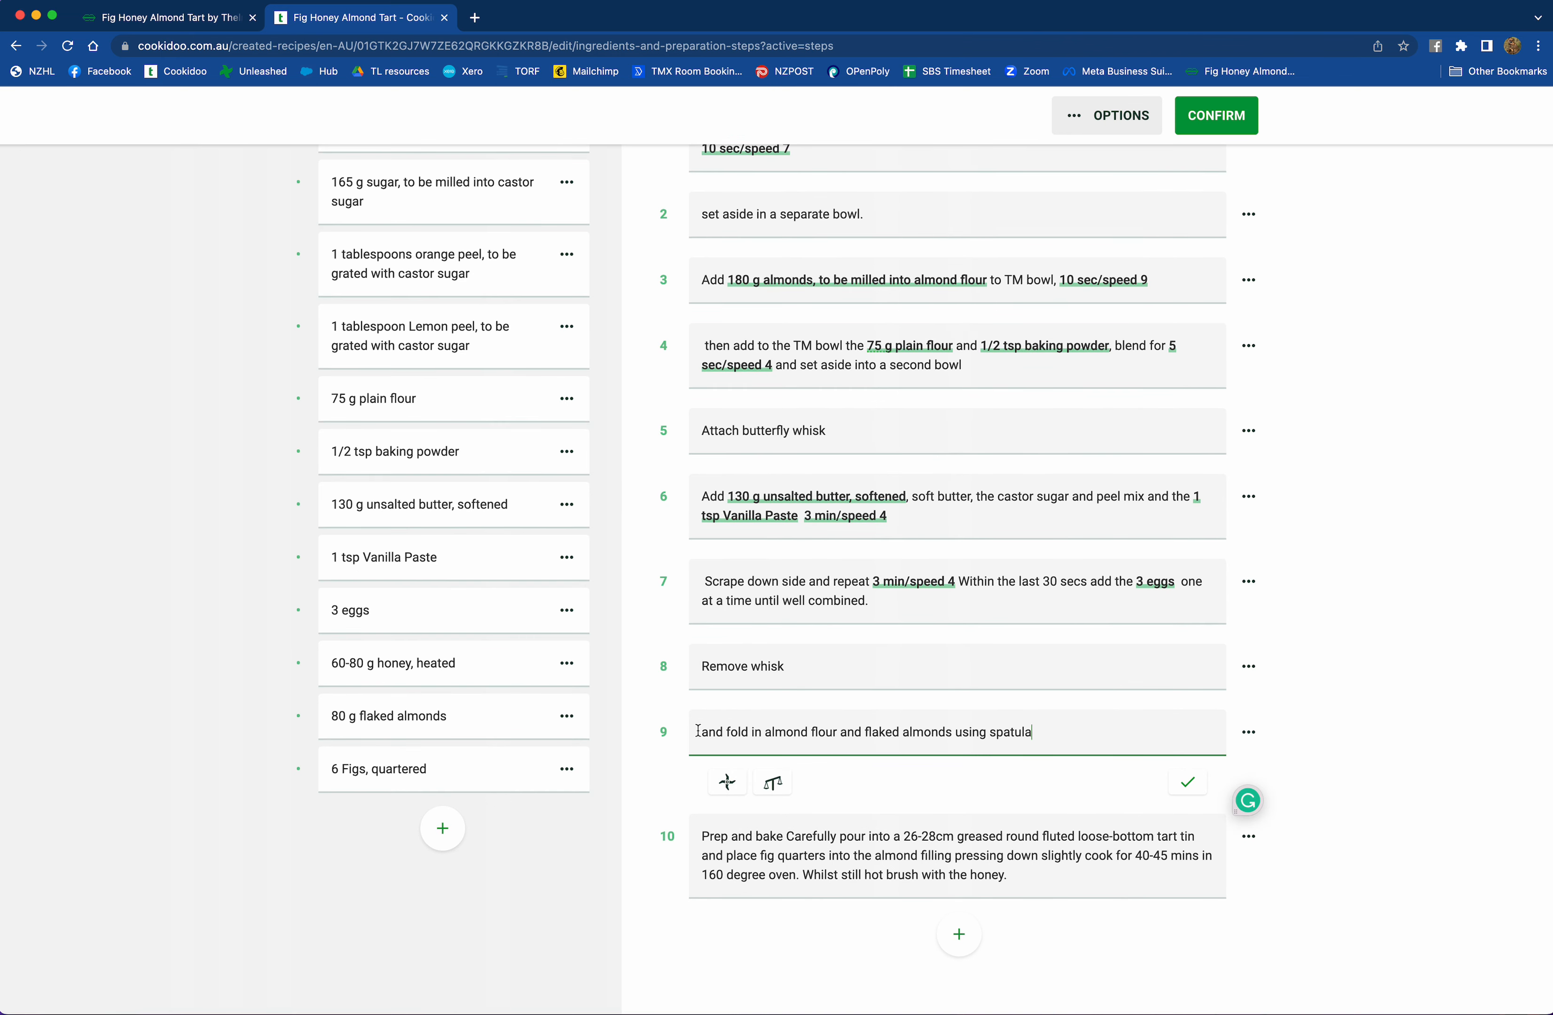
key("Delete")
key("Delete")
key("Delete")
key("Delete")
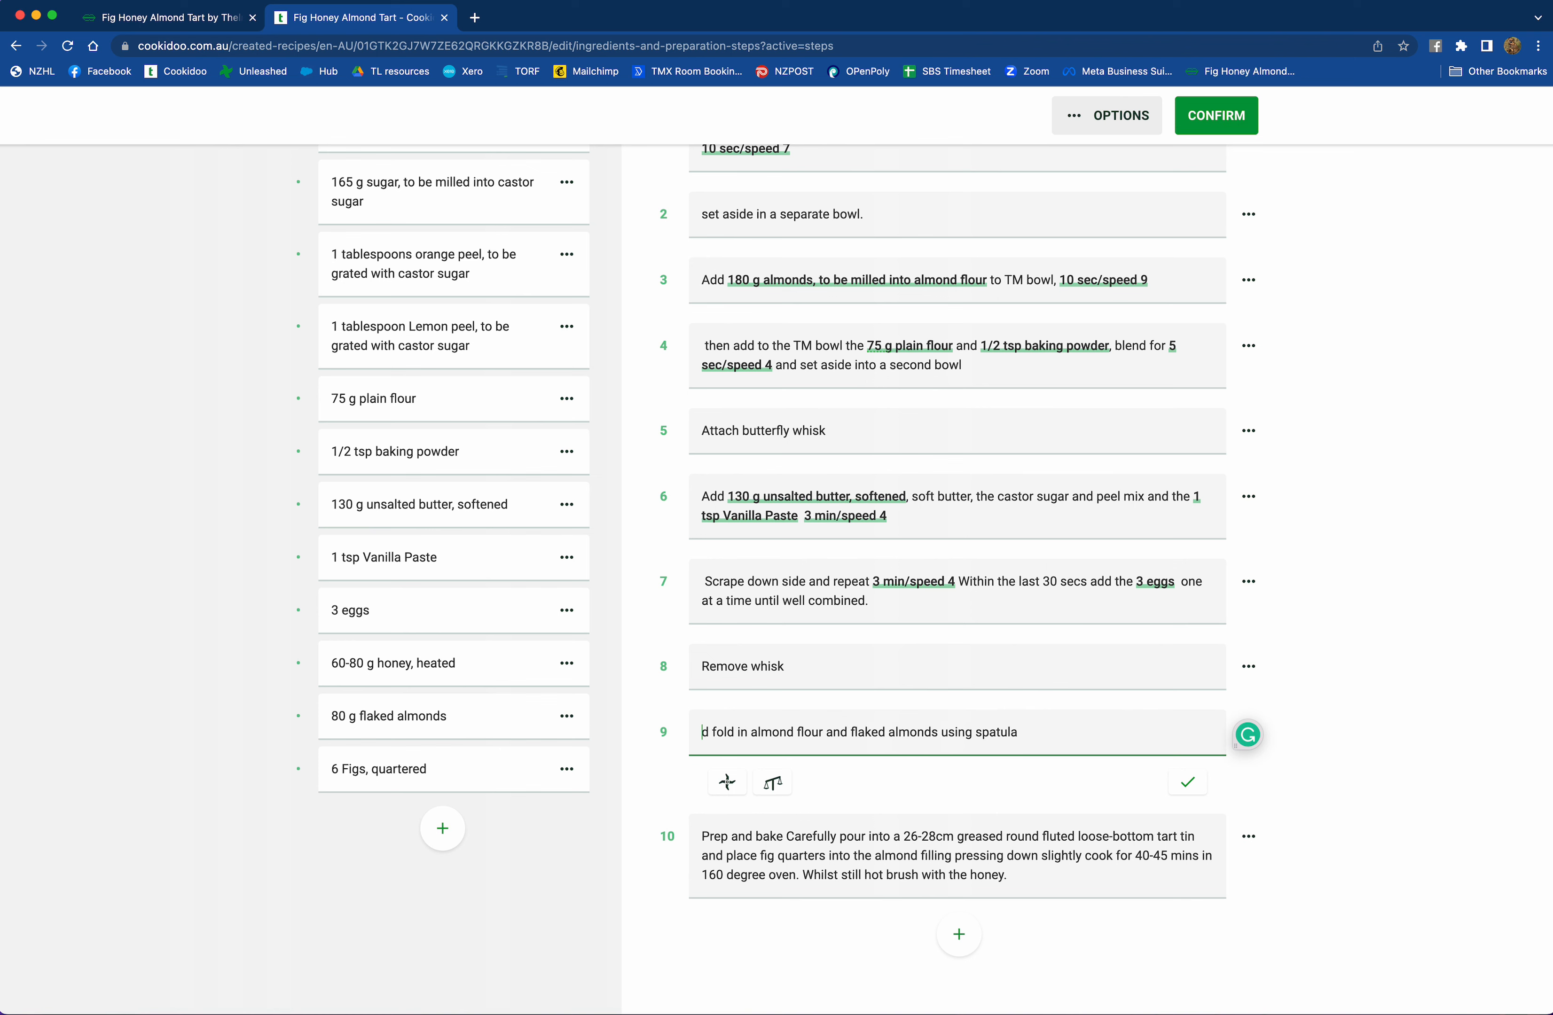
key("Delete")
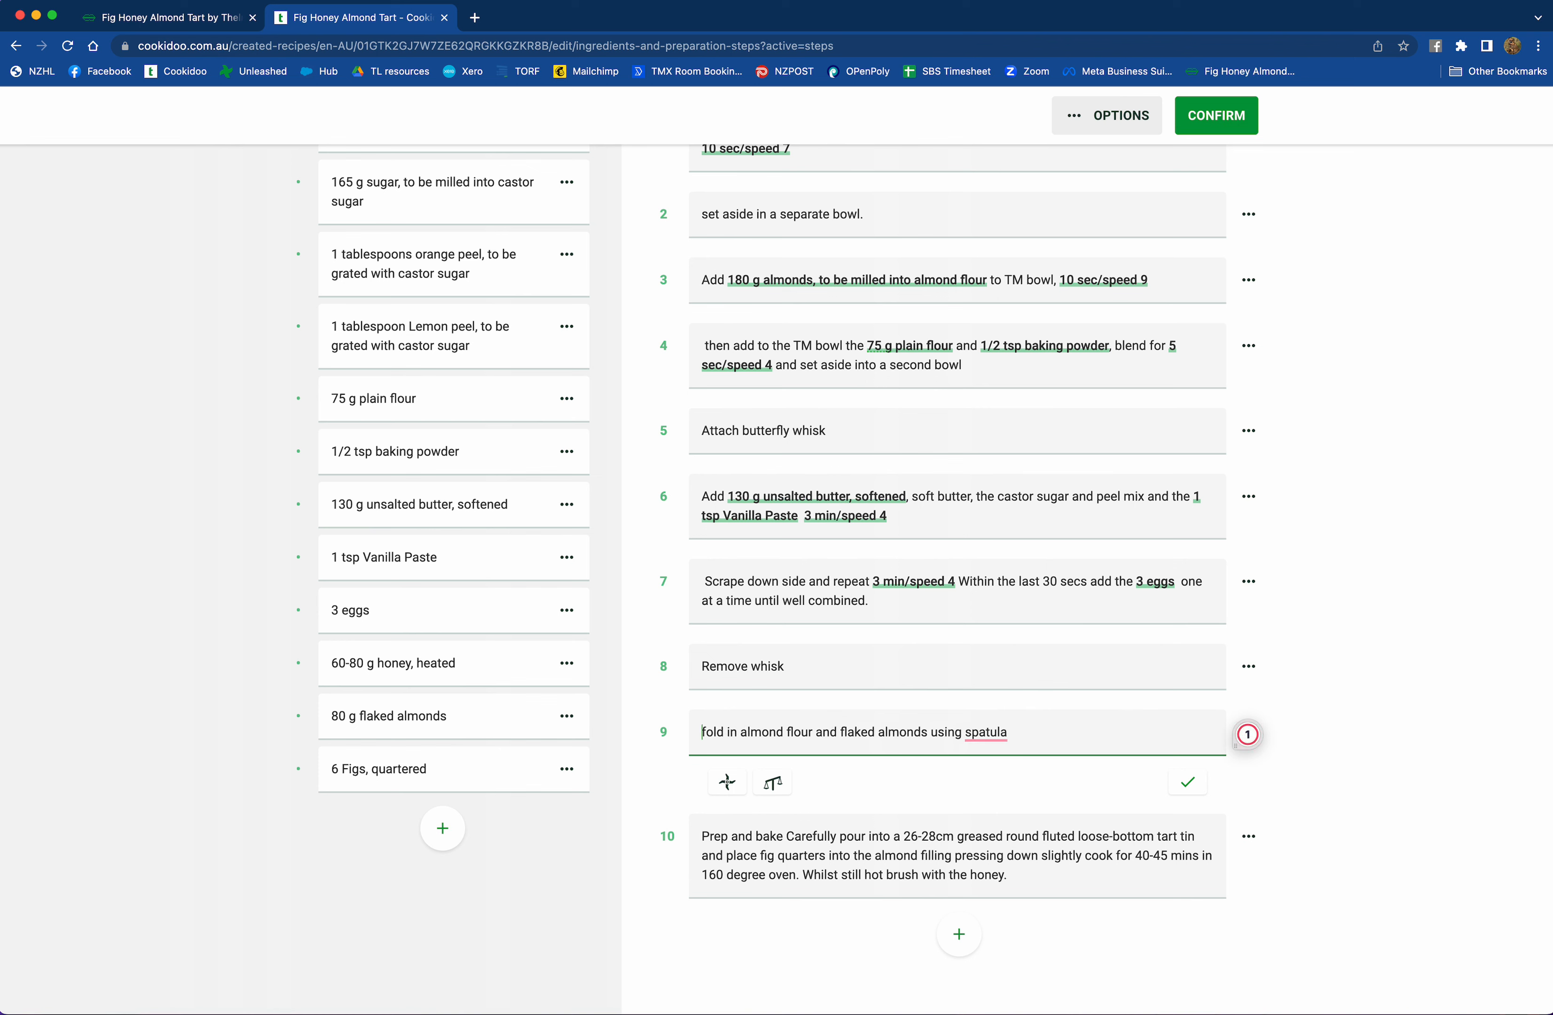
left_click(743, 731)
left_click(774, 786)
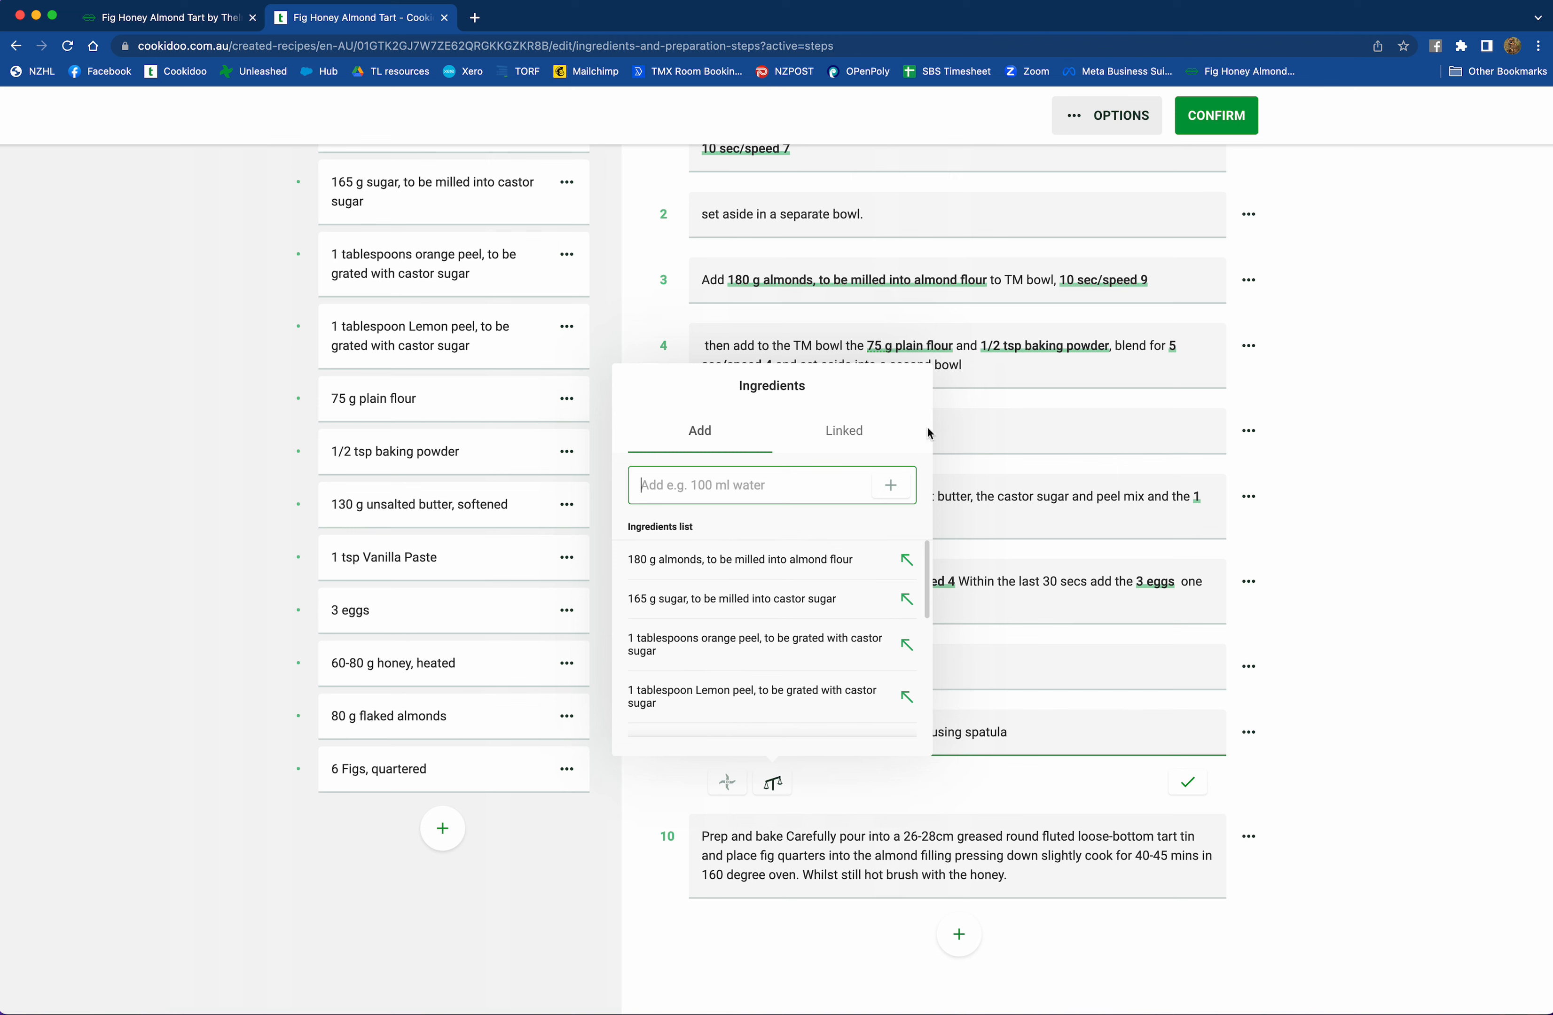
left_click(1063, 612)
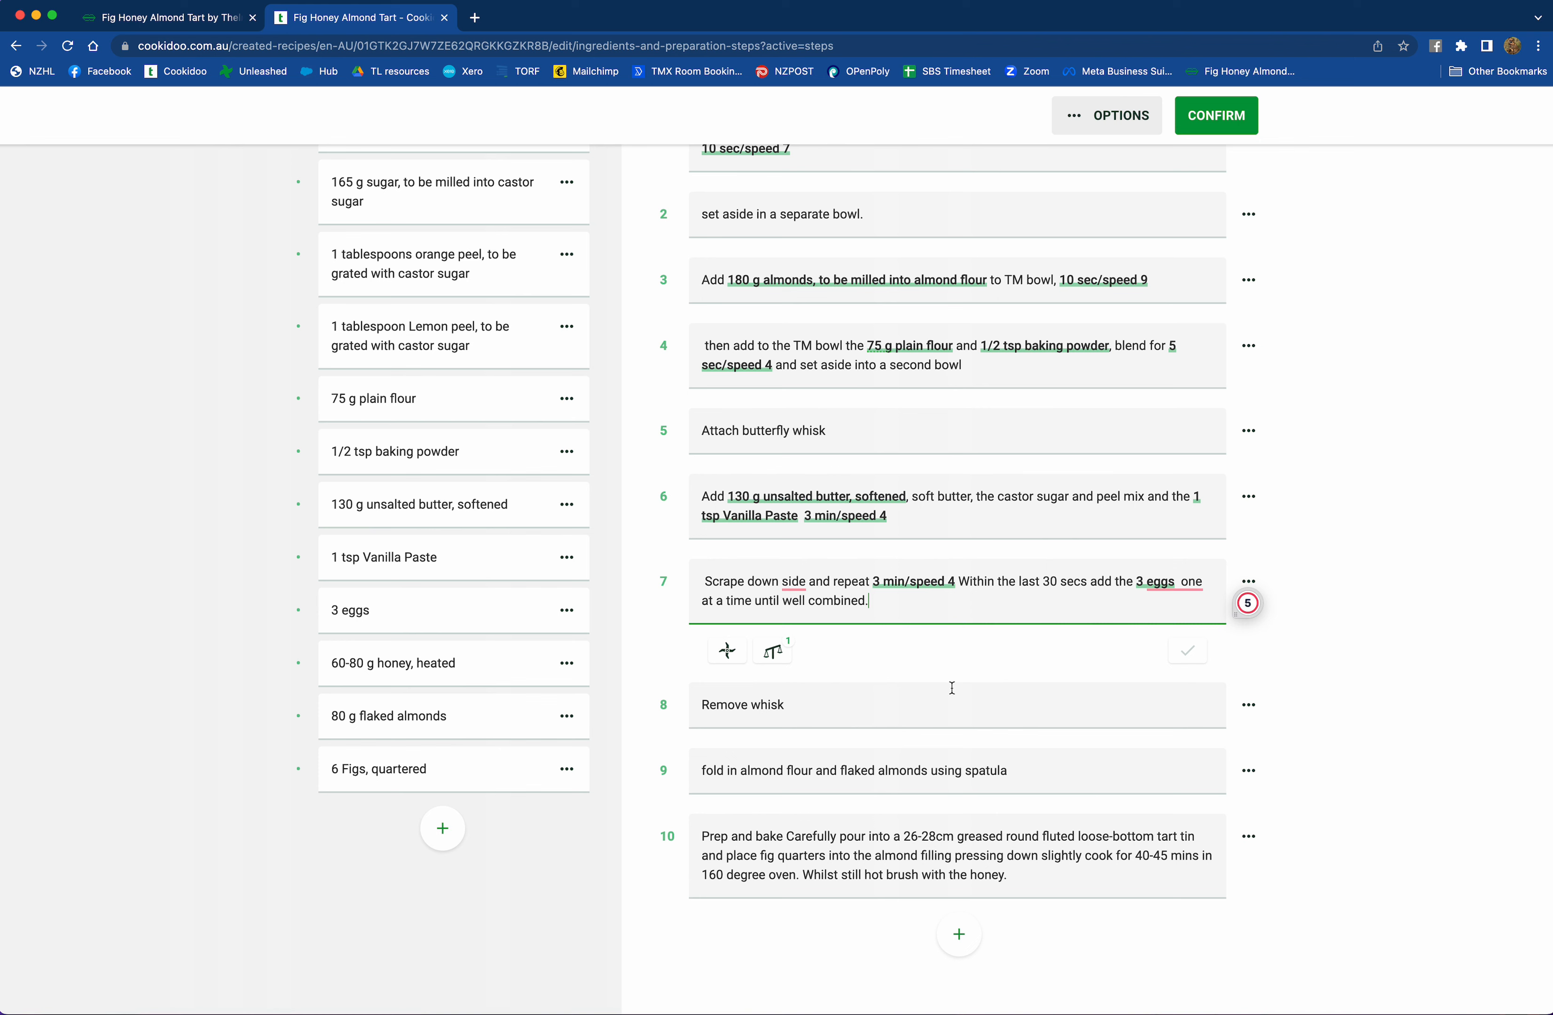
- Insert the linked ingredient "80 g flaked almonds" before the plain text "flaked almonds" in step 9
left_click(843, 771)
left_click(839, 733)
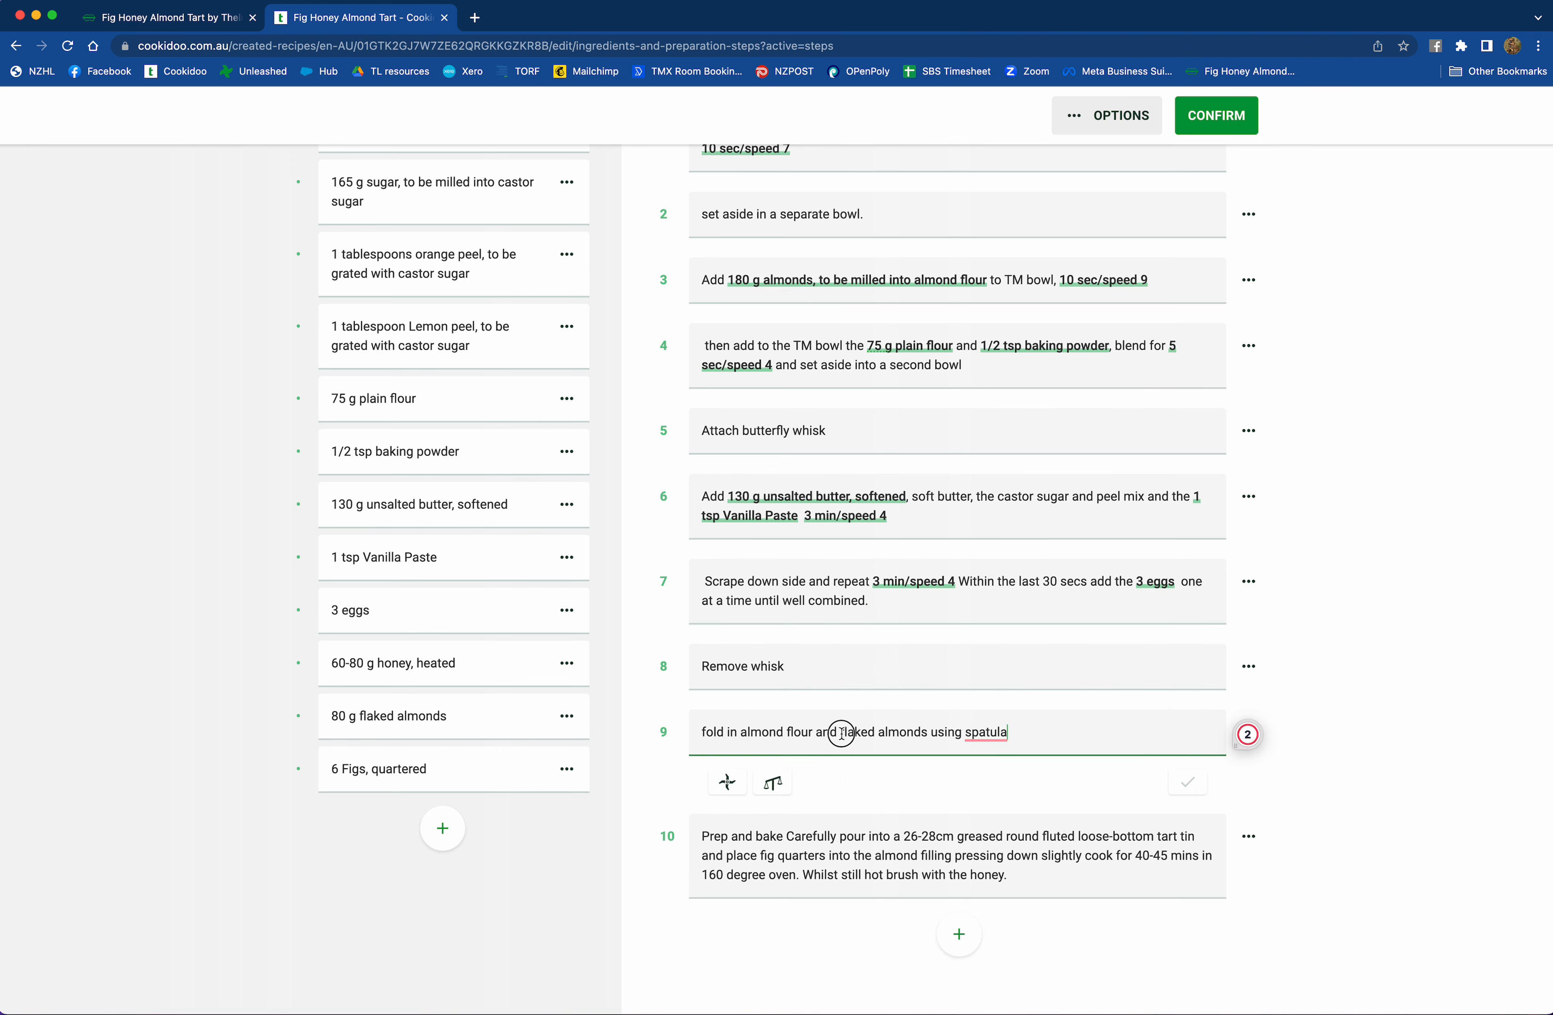
left_click(772, 785)
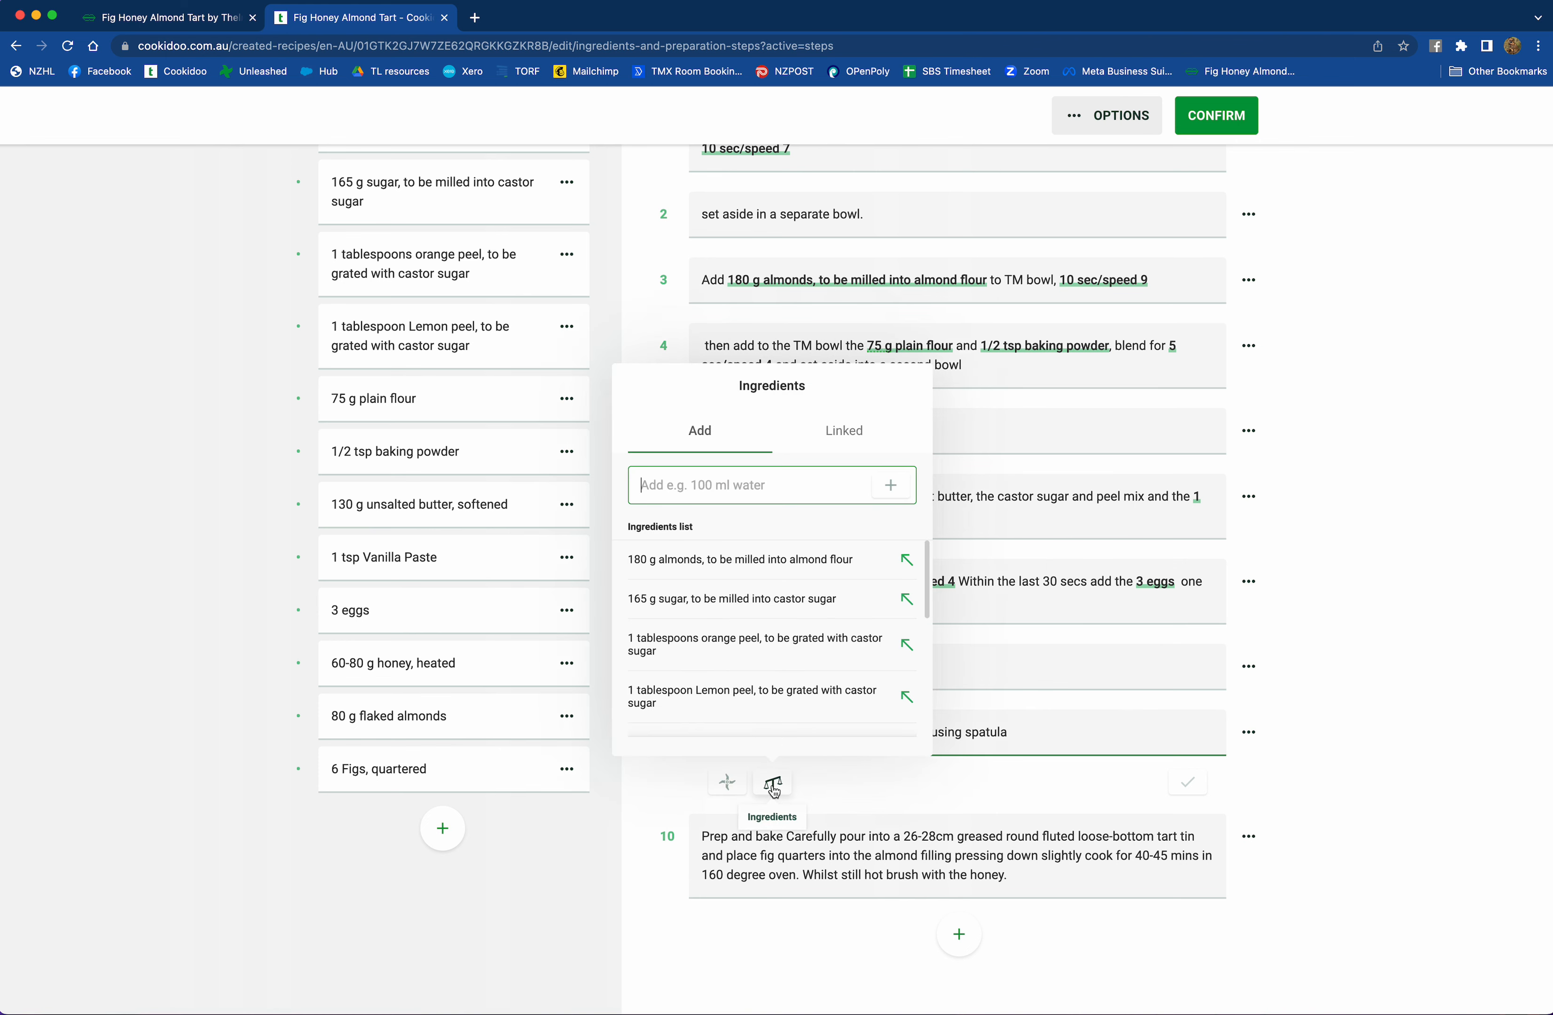
scroll(790, 619, "down", 3)
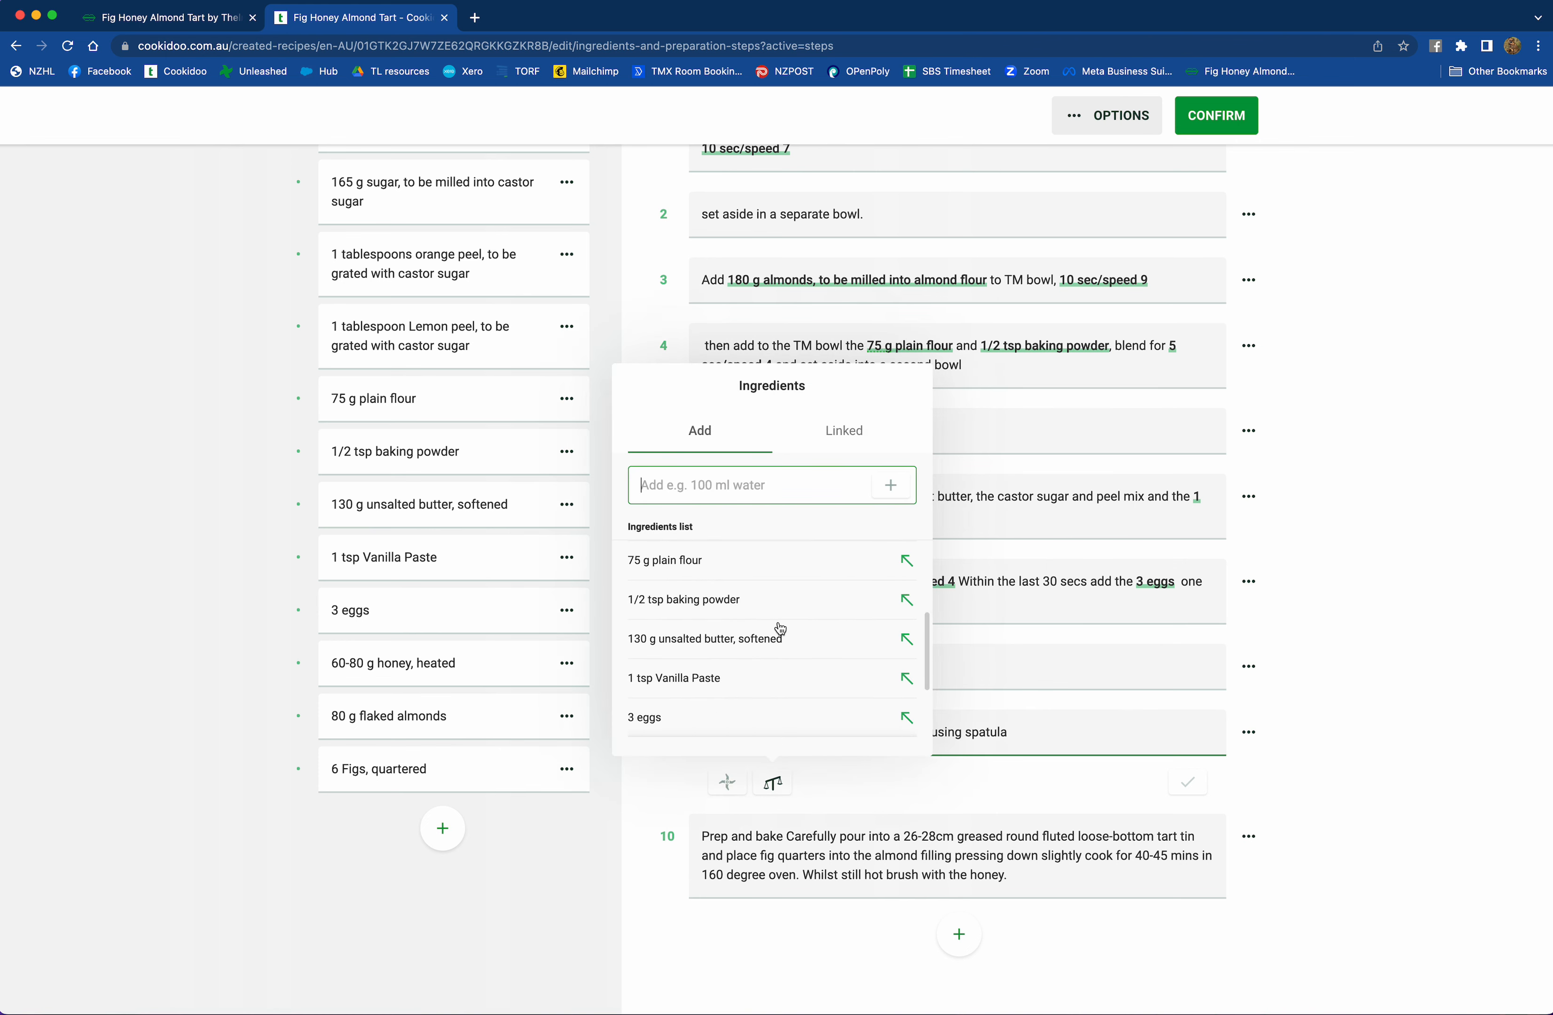
scroll(785, 623, "down", 3)
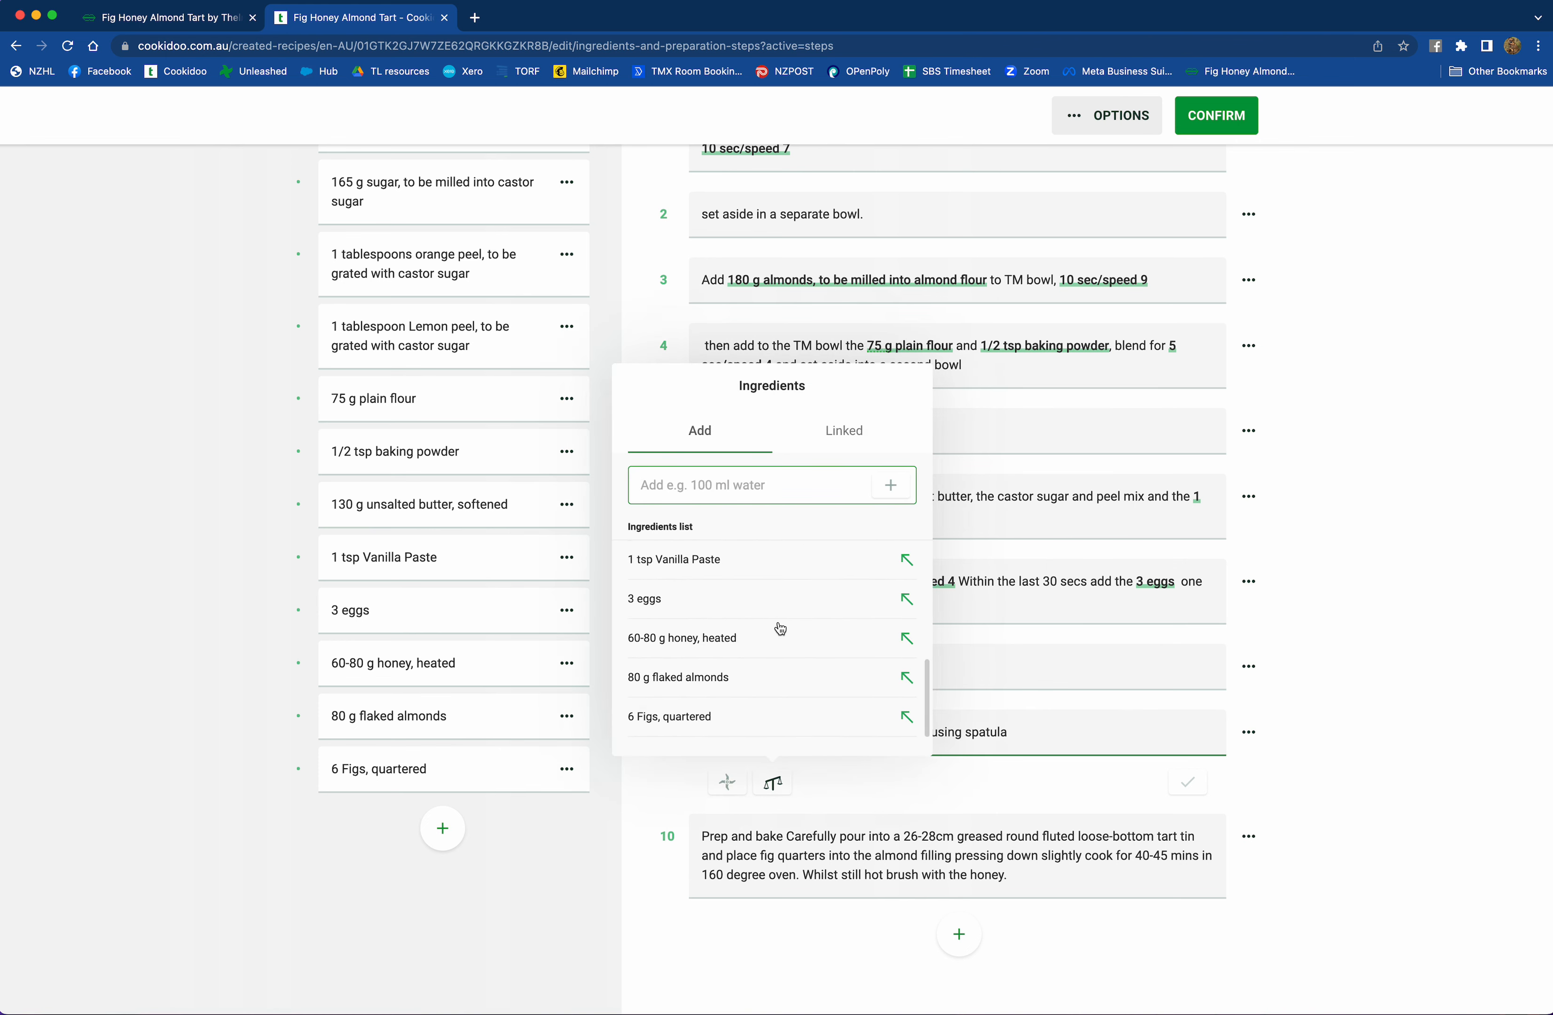
left_click(719, 685)
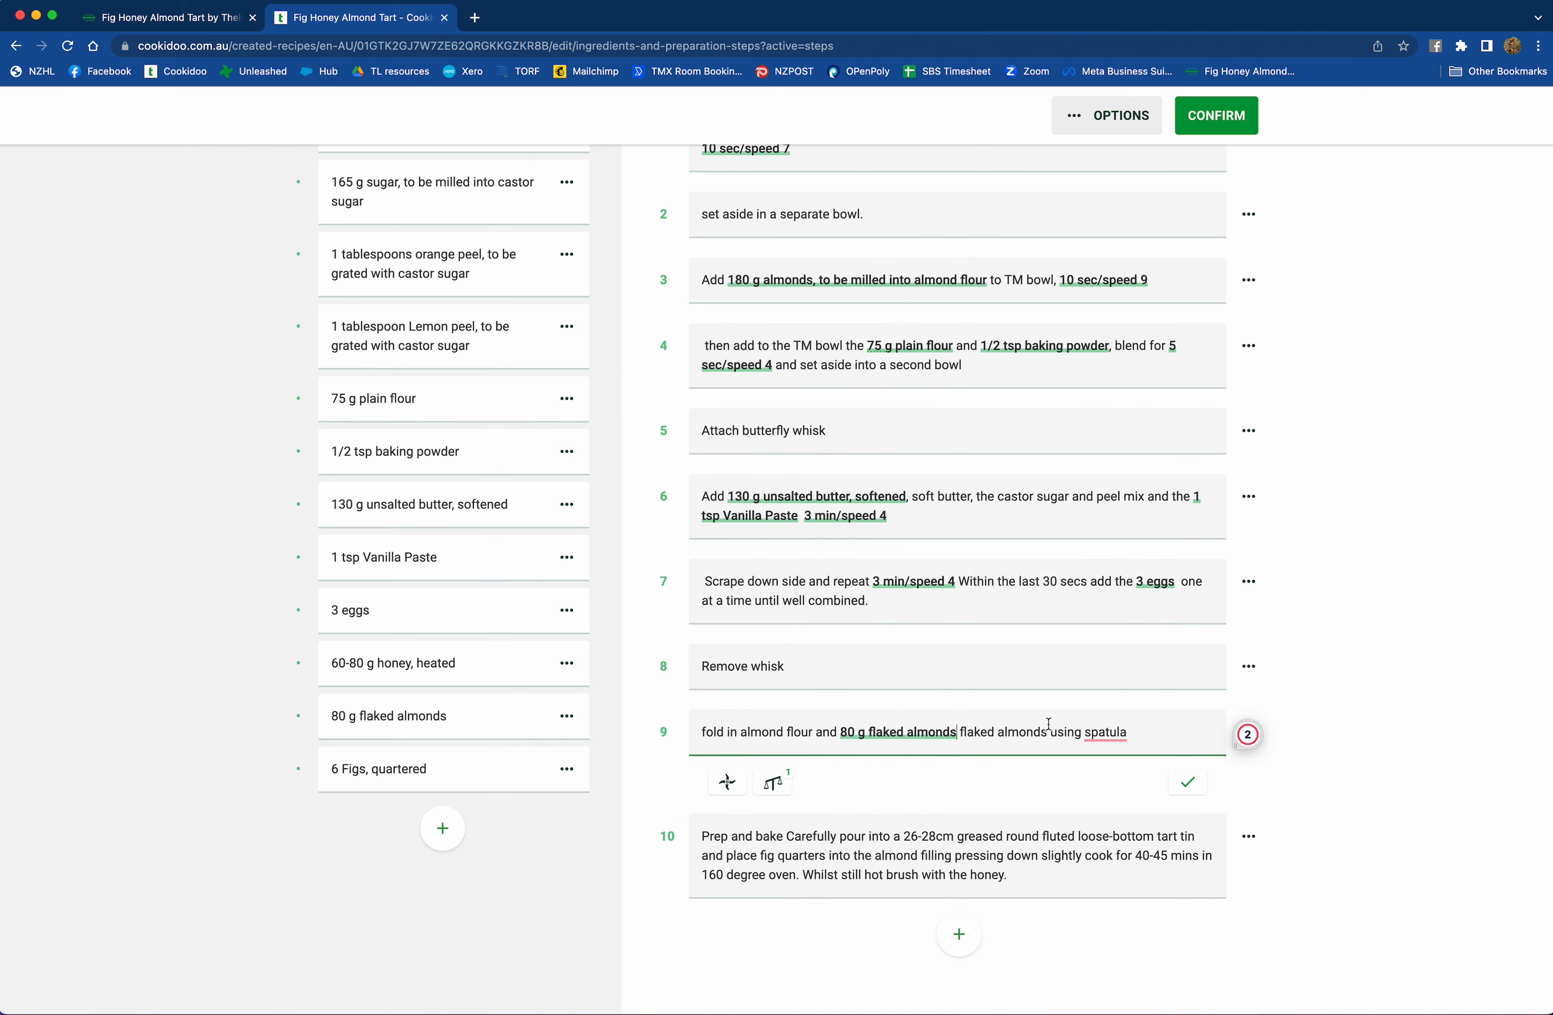
- Delete the plain text "flaked almonds" following the linked ingredient in step 9
key("Delete")
key("Delete")
key("Delete")
key("Delete")
key("Delete")
key("Delete")
key("Delete")
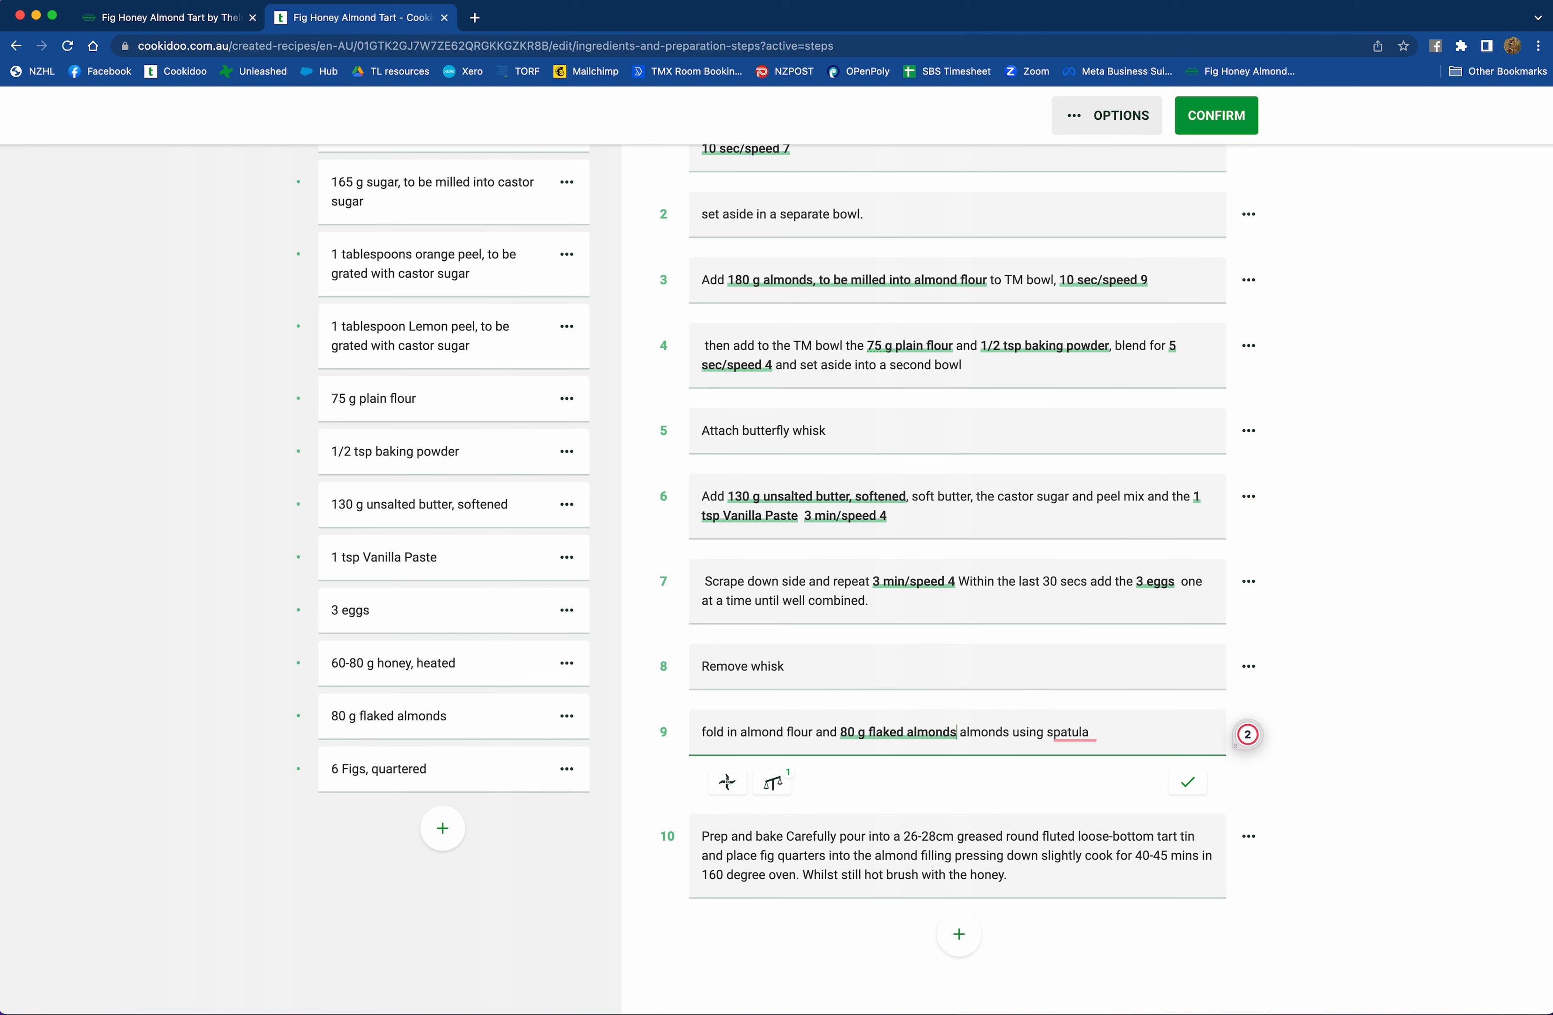
key("Delete")
key("Delete")
key("Delete")
key("Delete")
key("Delete")
key("Delete")
key("Delete")
key("Delete")
- Delete "Prep and bake" from the start of step 10 so the text begins with "Carefully pour"
scroll(987, 781, "down", 1)
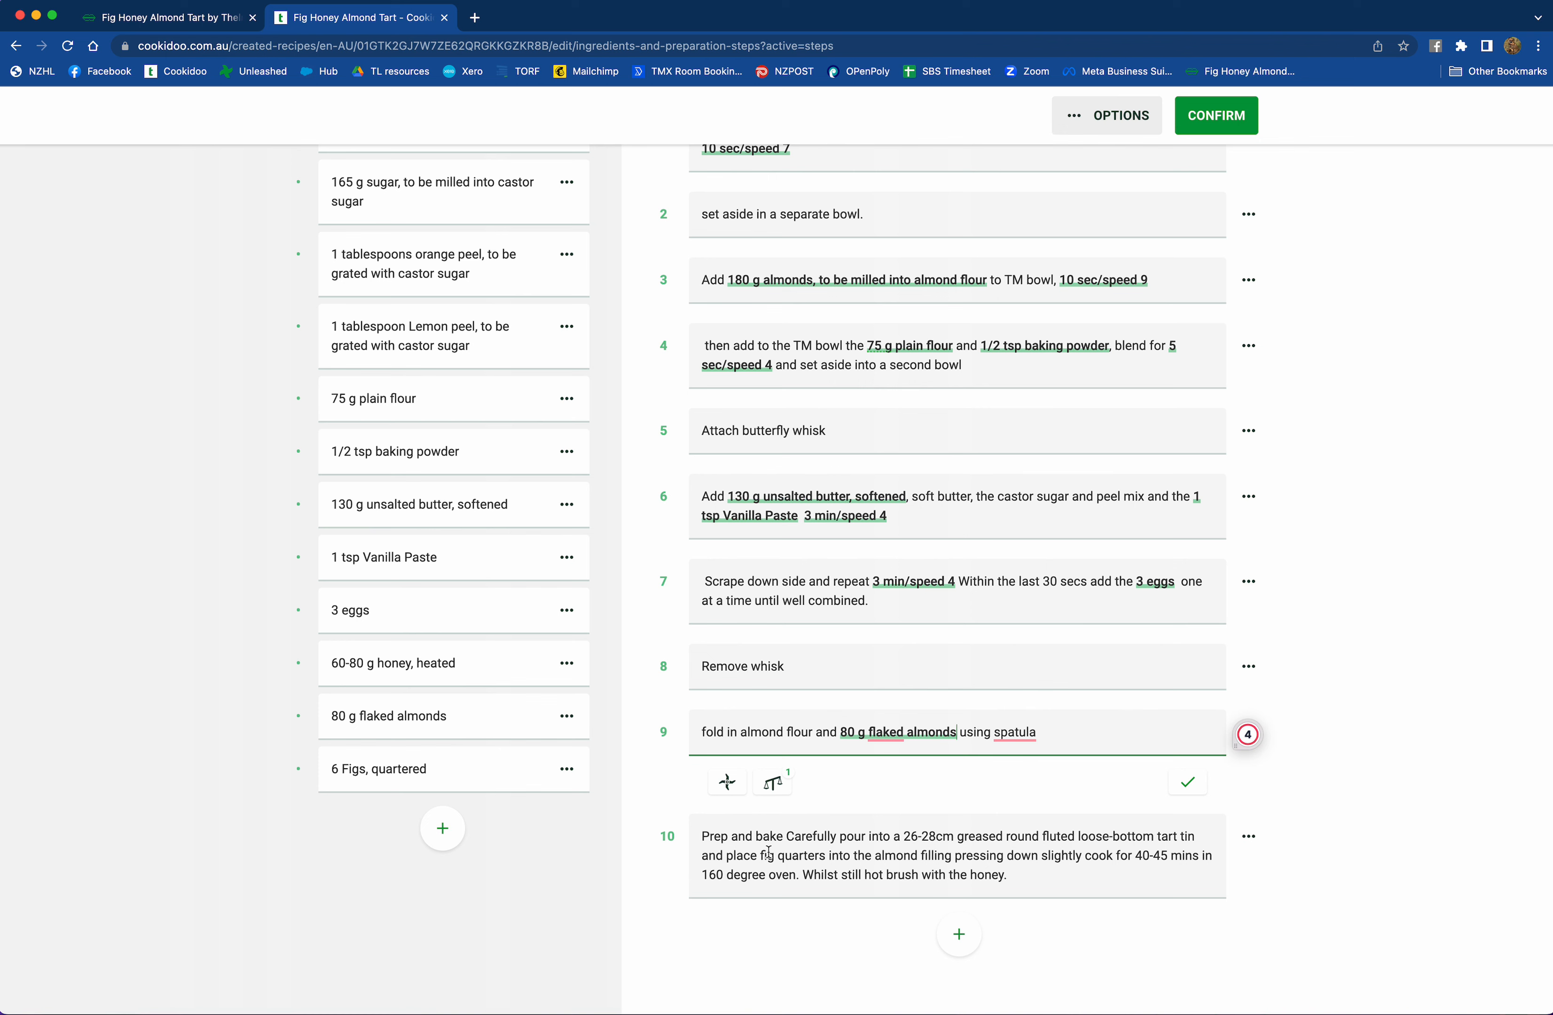
left_click_drag(786, 835, 704, 794)
key("BackSpace")
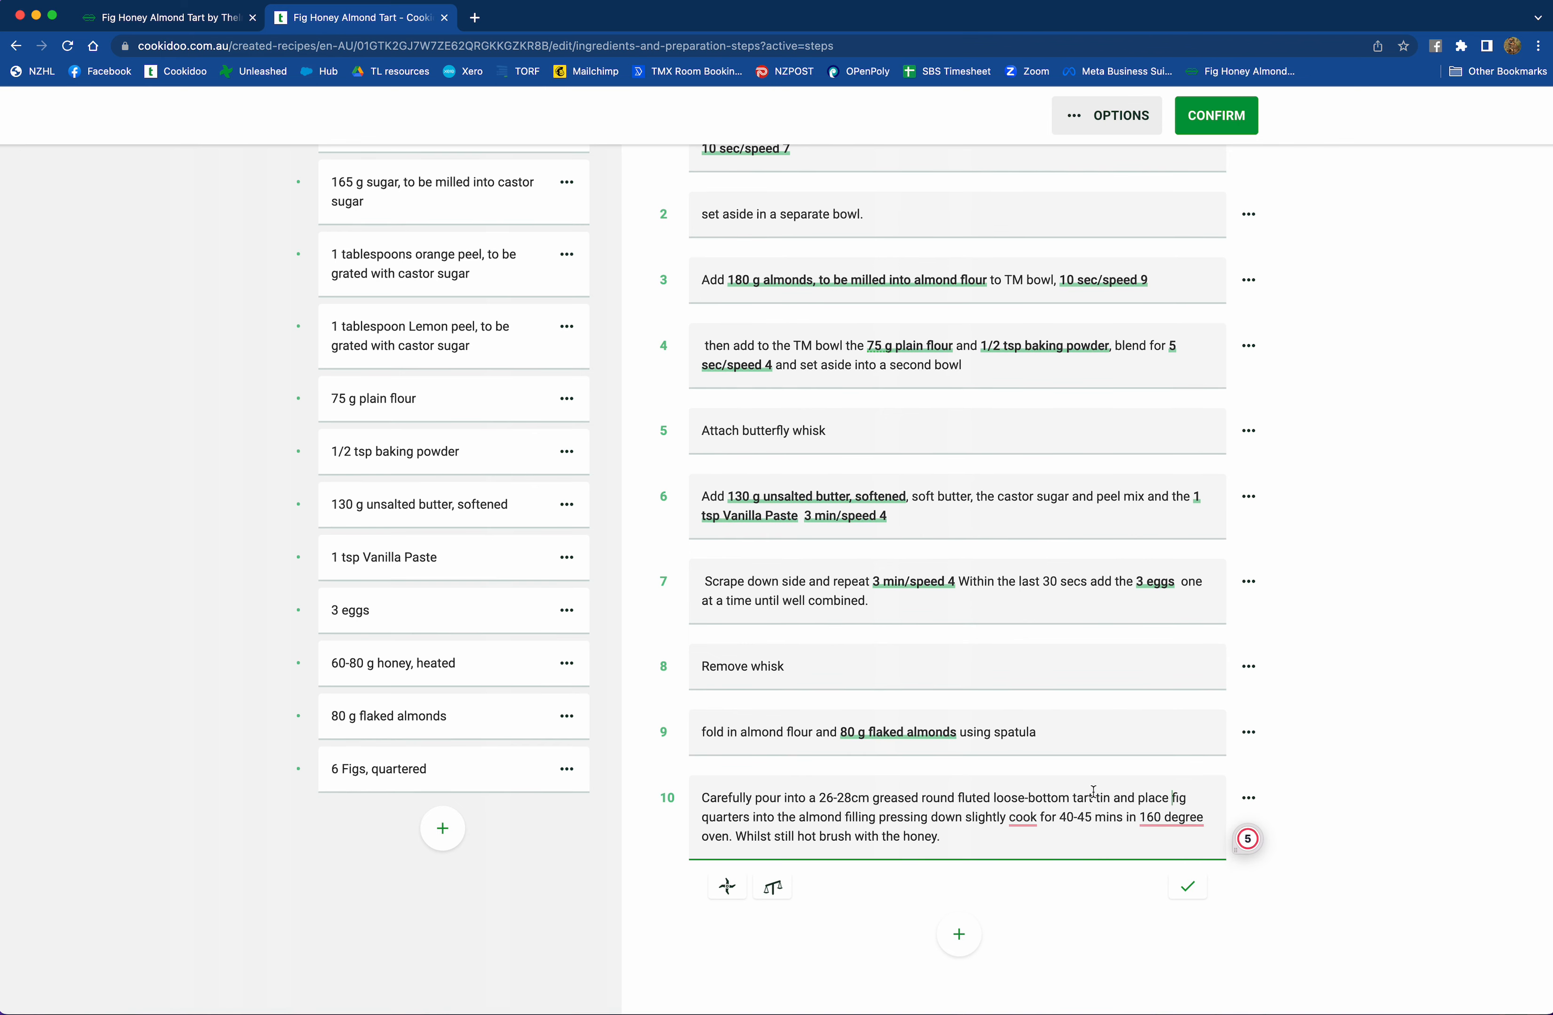
- Insert the linked ingredient "6 Figs, quartered" after "and place" in step 10
left_click(775, 890)
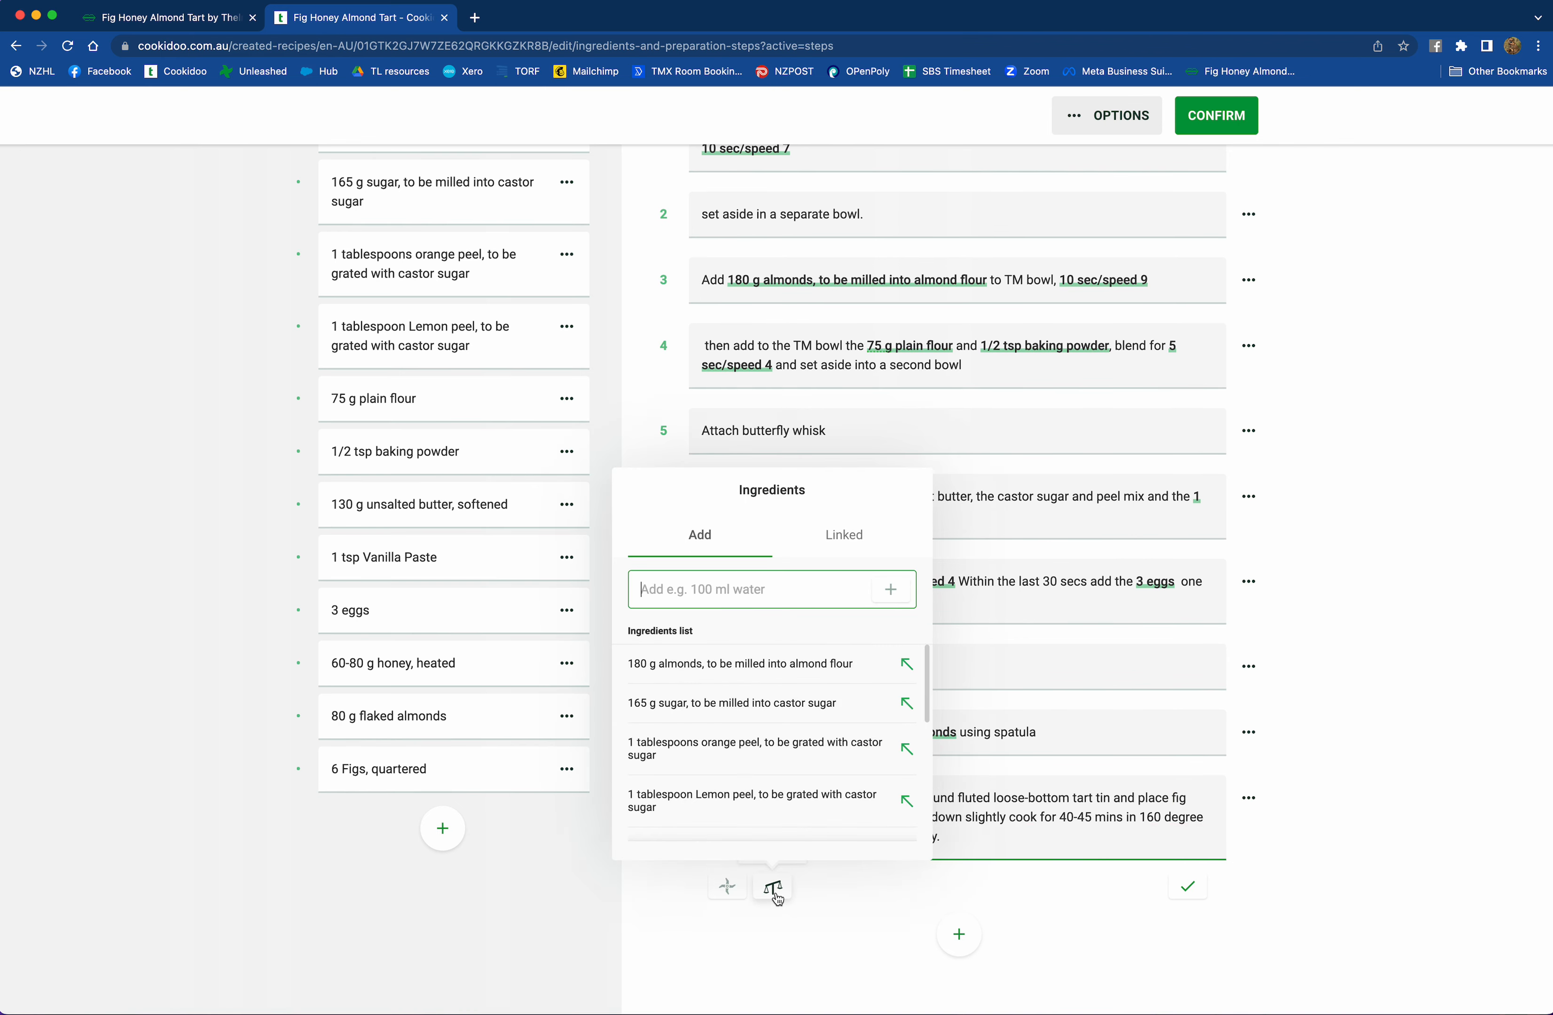
scroll(770, 748, "down", 5)
scroll(770, 748, "down", 3)
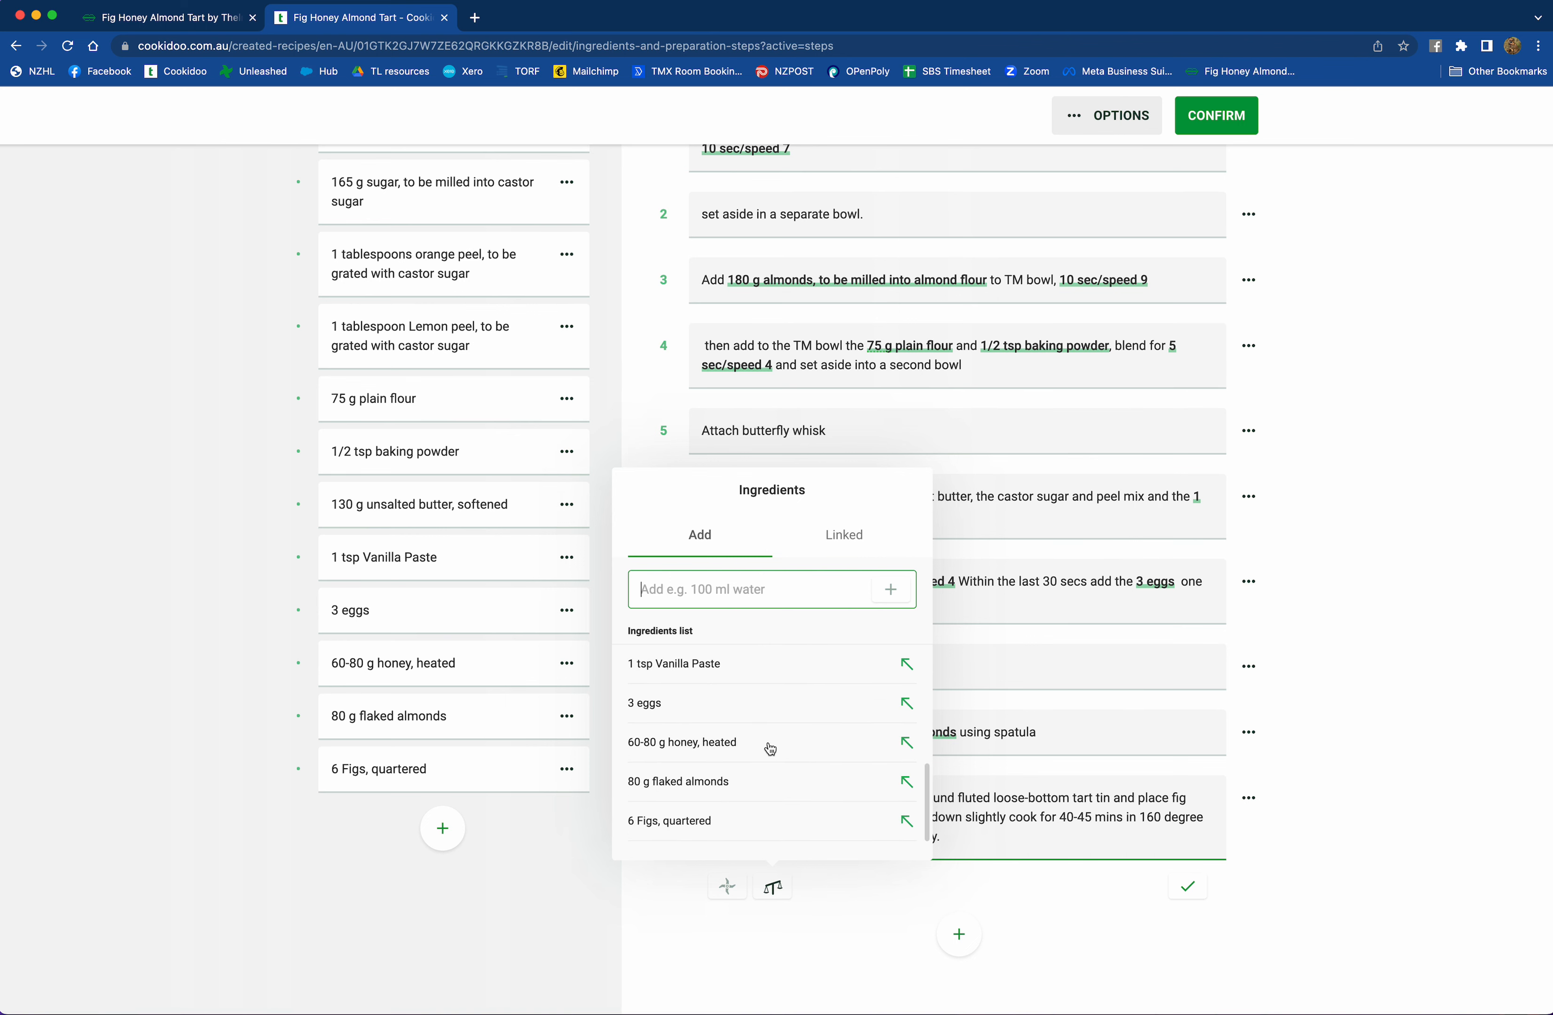
left_click(679, 822)
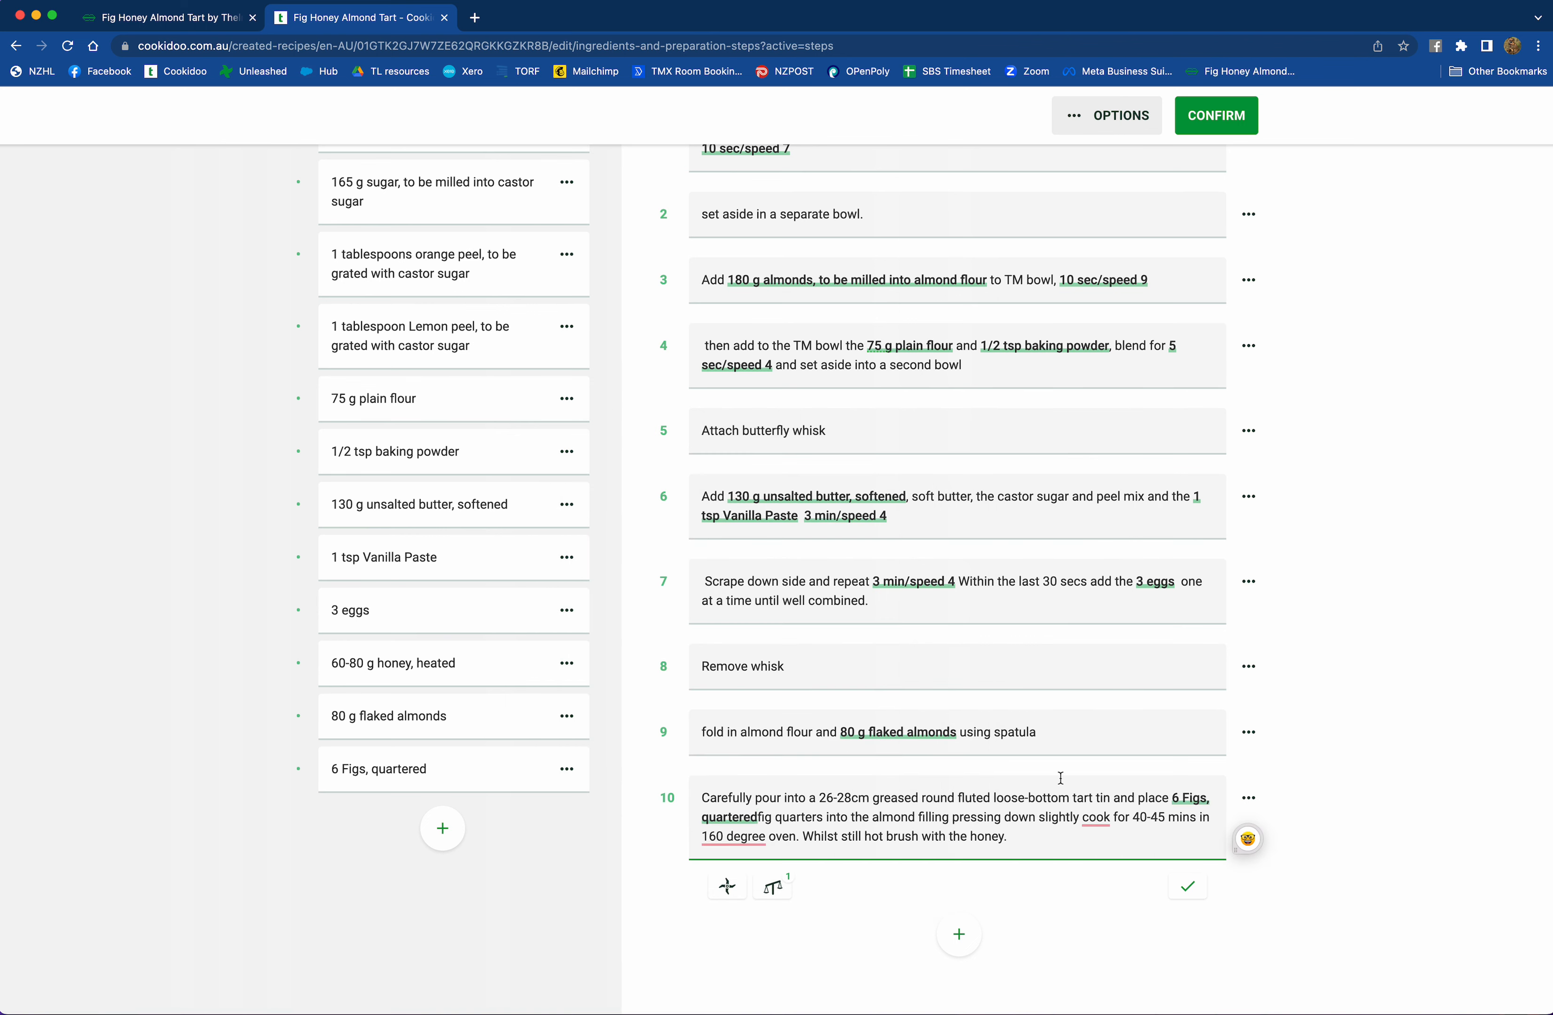
- Delete the plain text "fig quarters" following the linked figs in step 10, leaving "into the almond filling"
key("Delete")
key("Delete")
key("Delete")
key("Delete")
key("Delete")
key("Delete")
key("Delete")
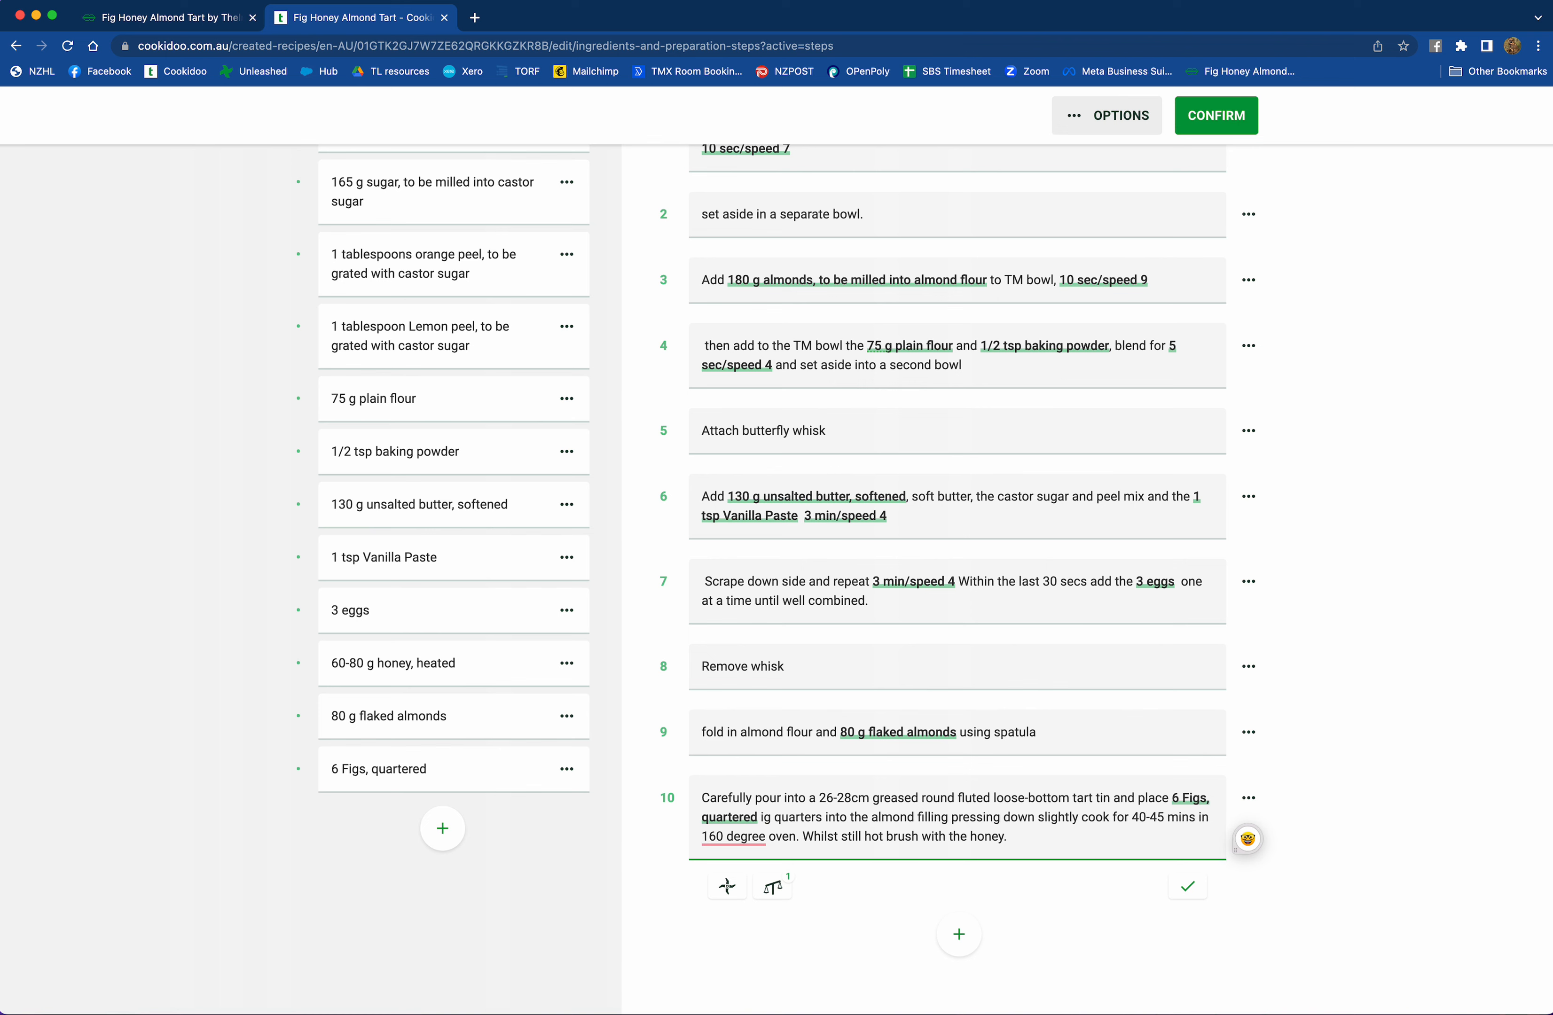
key("Delete")
key("Delete")
key("Delete")
key("Delete")
key("Delete")
key("Delete")
key("Delete")
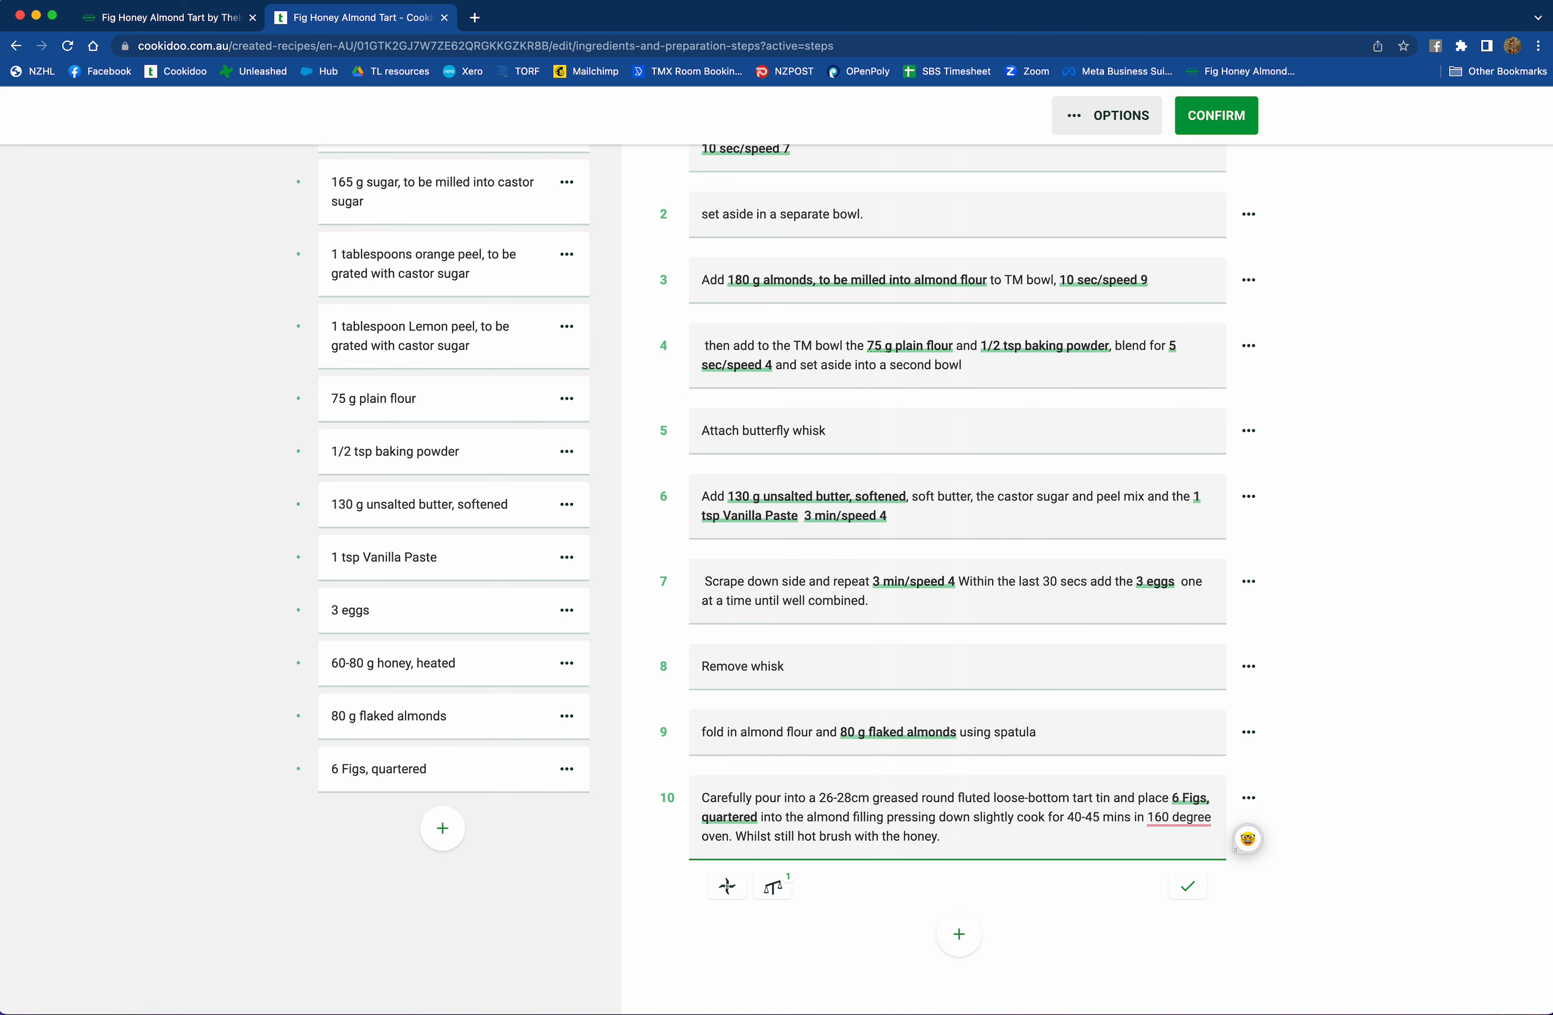
type("i")
- Split step 10 after "pressing down slightly" so "cook for 40-45 mins in 160 degree oven" starts a separate step 11
key("Return")
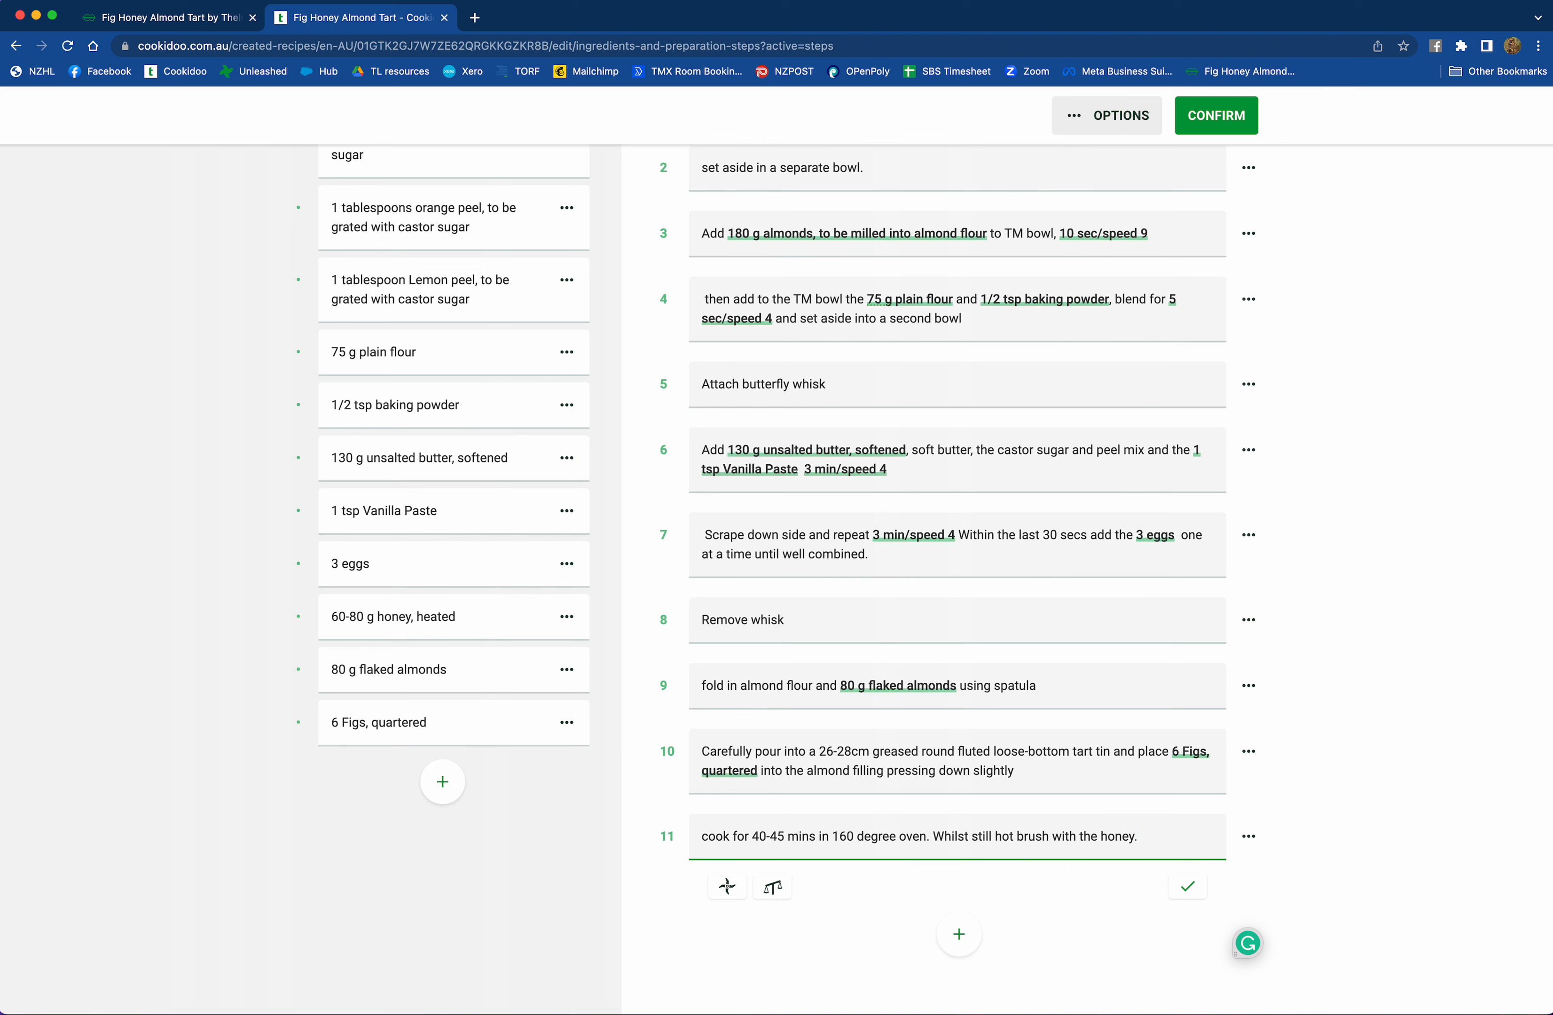
left_click(702, 836)
key("BackSpace")
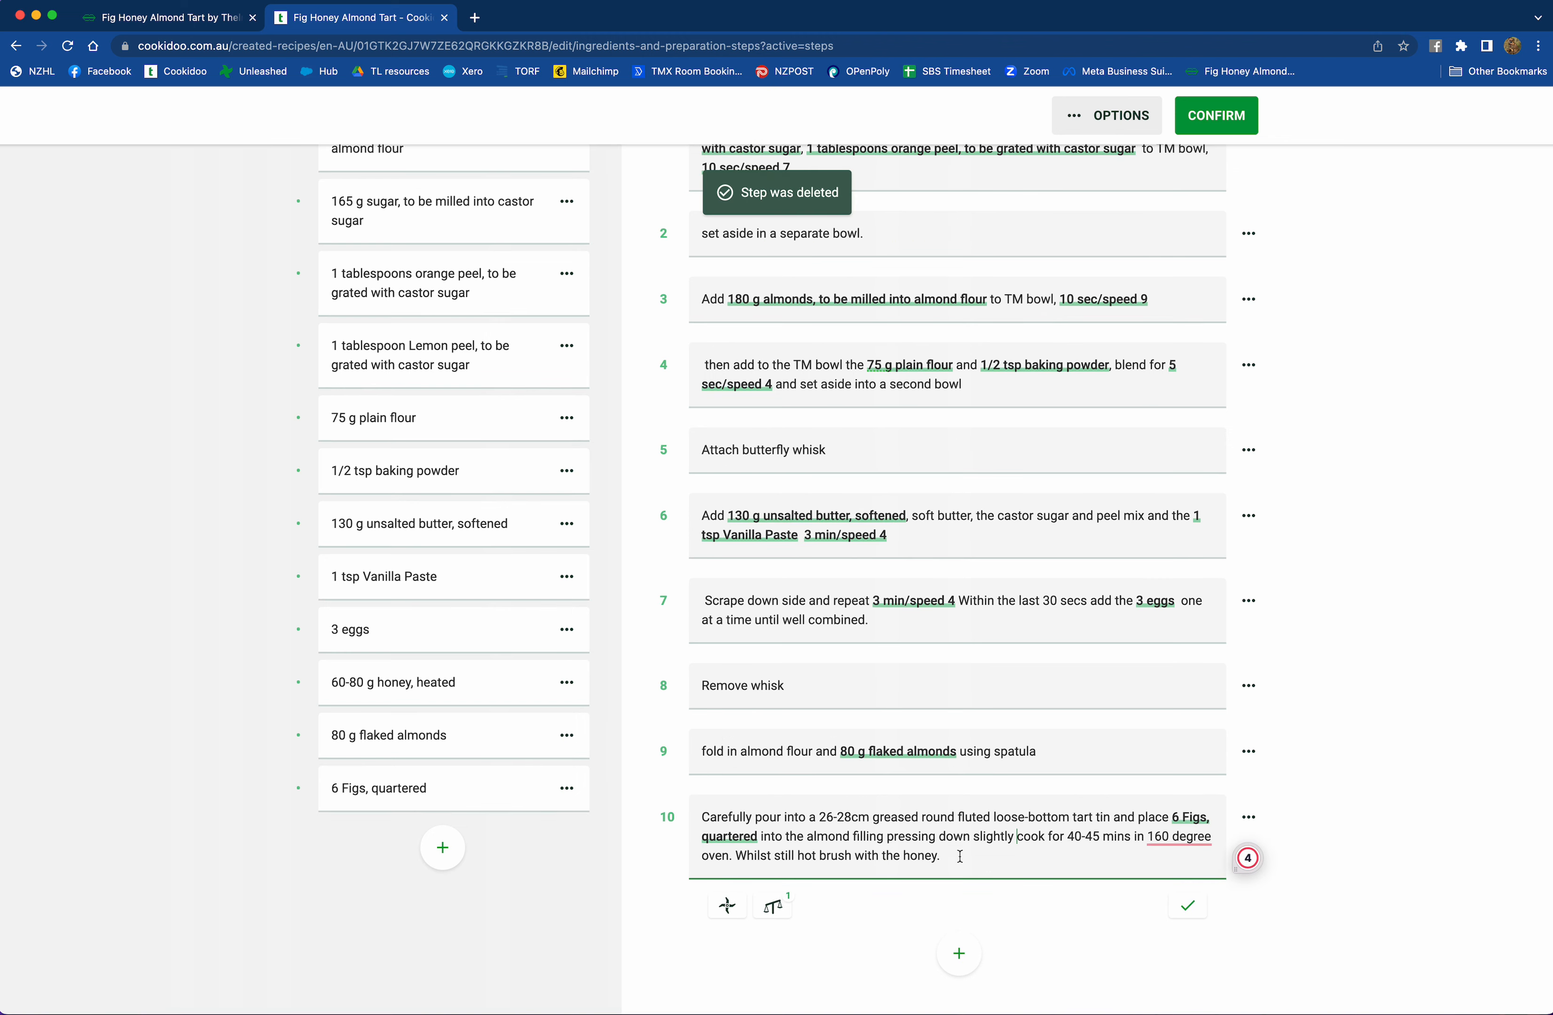
key("Return")
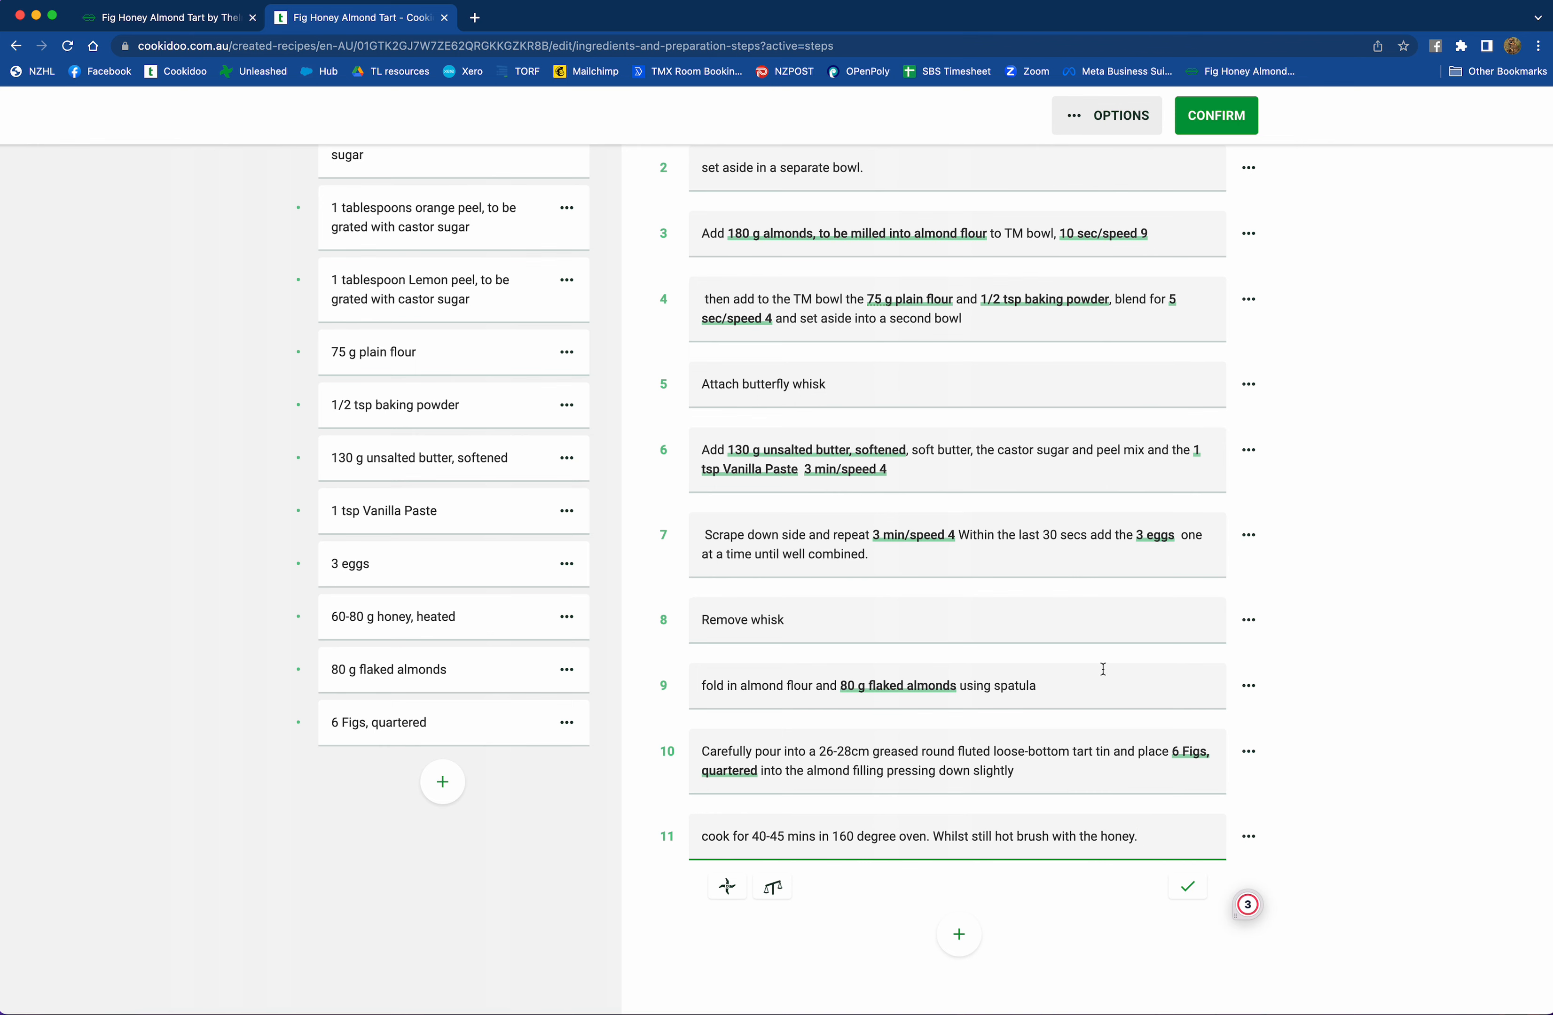
scroll(1101, 672, "up", 3)
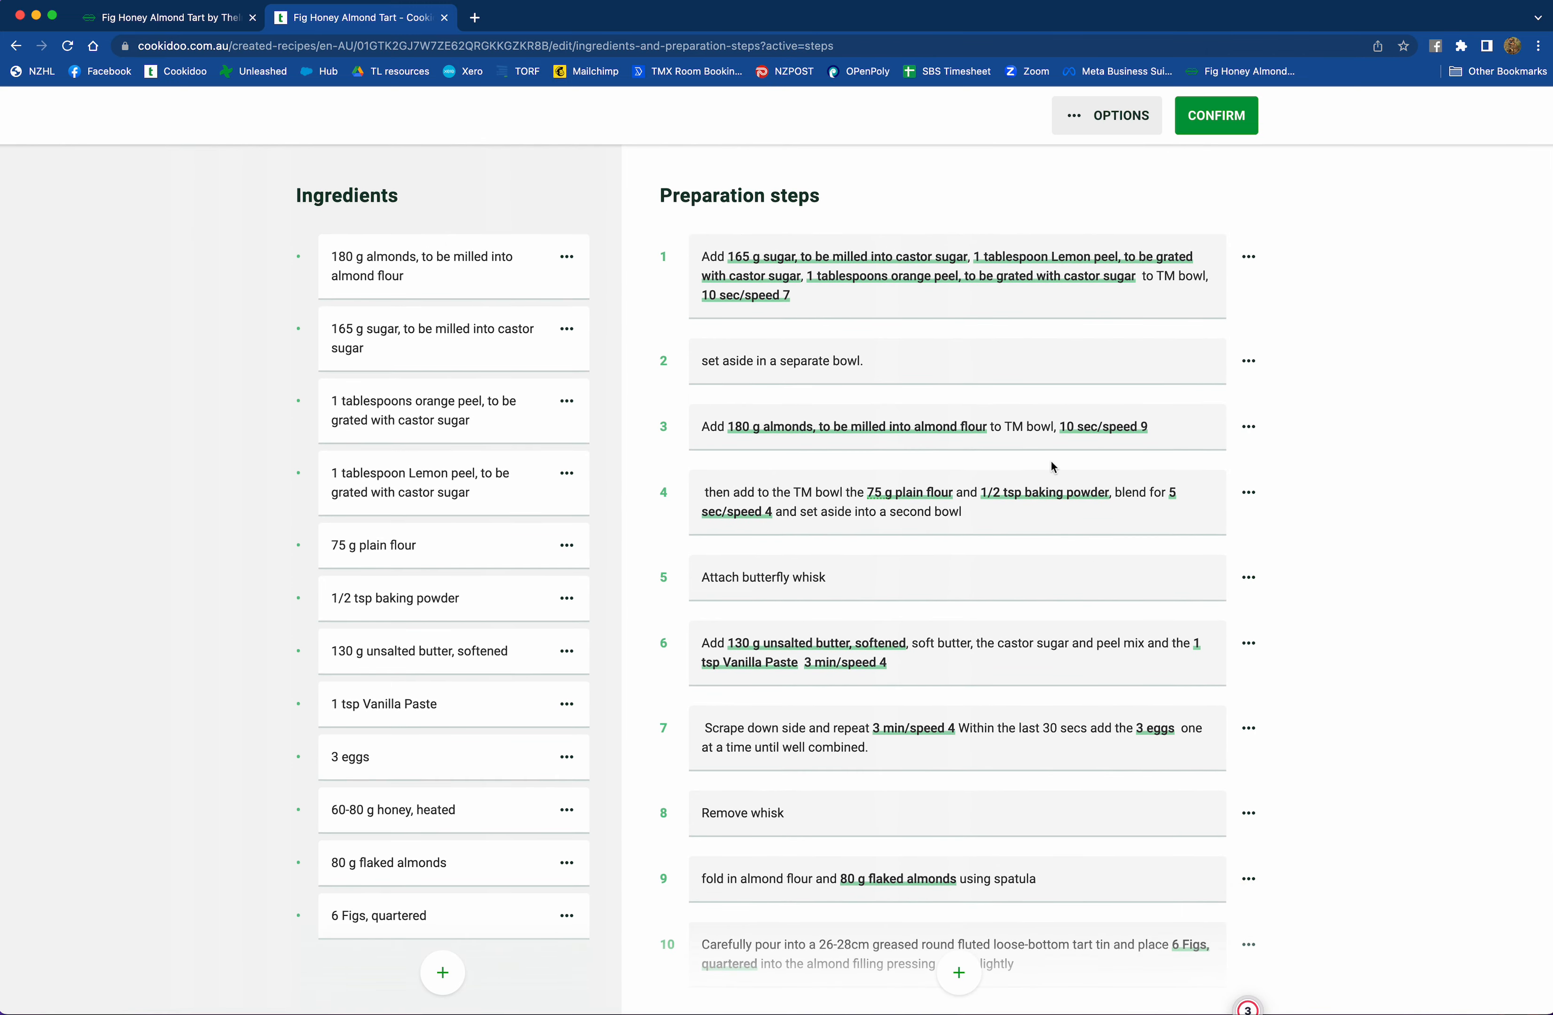
scroll(958, 701, "down", 1)
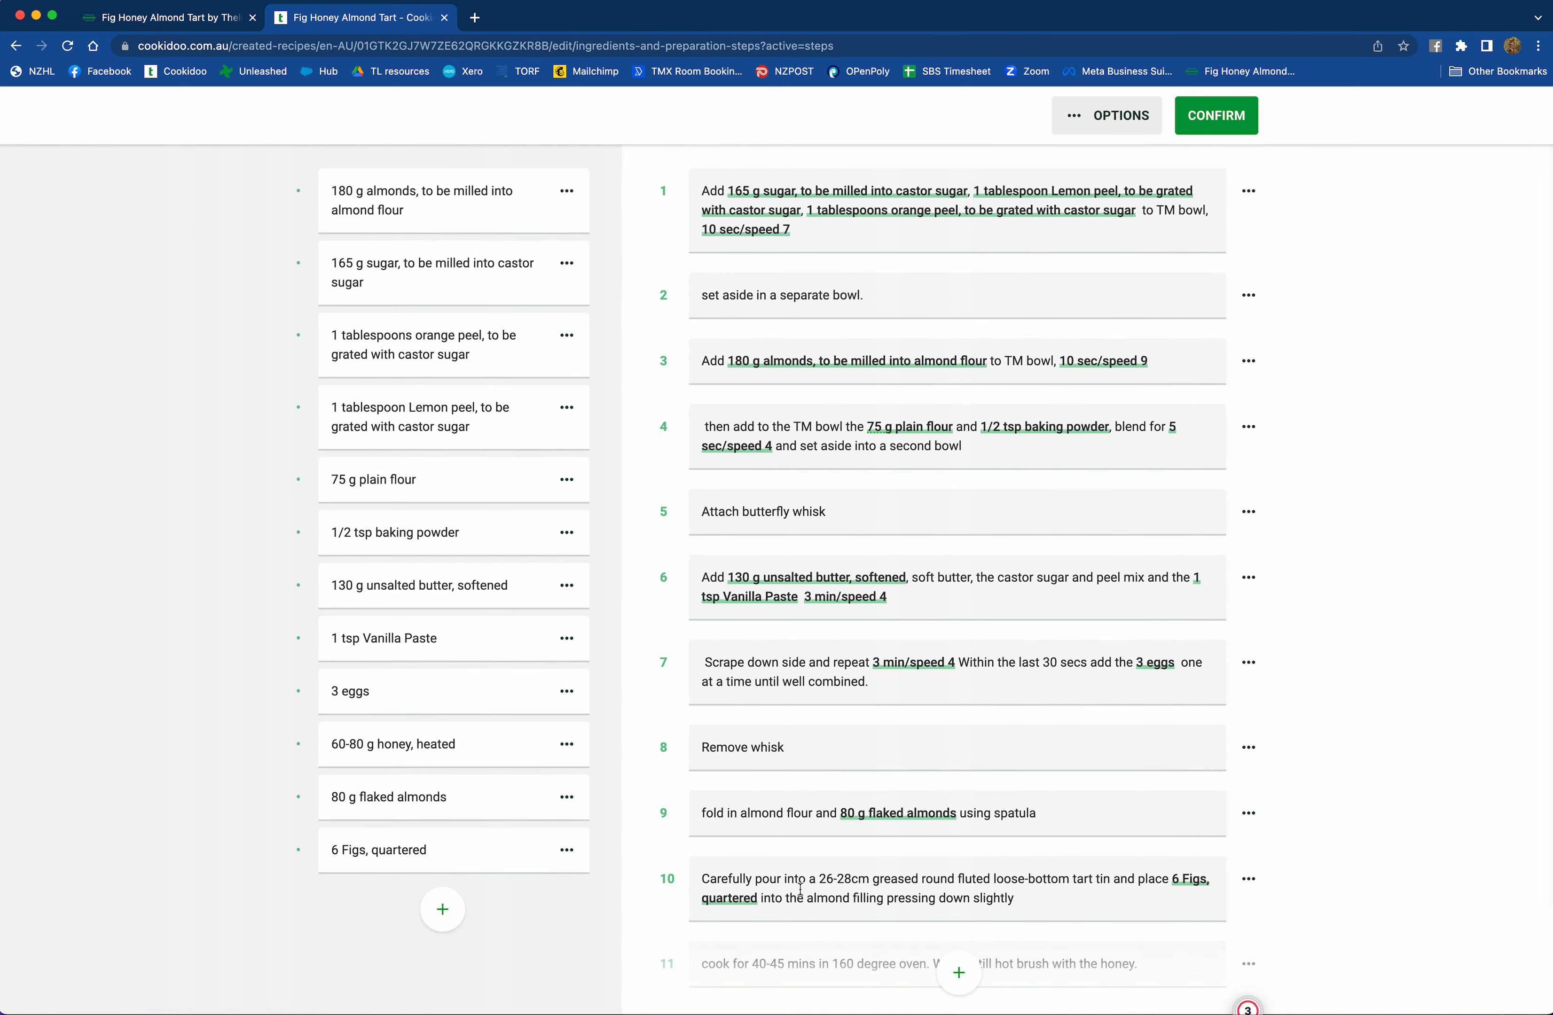
left_click(853, 960)
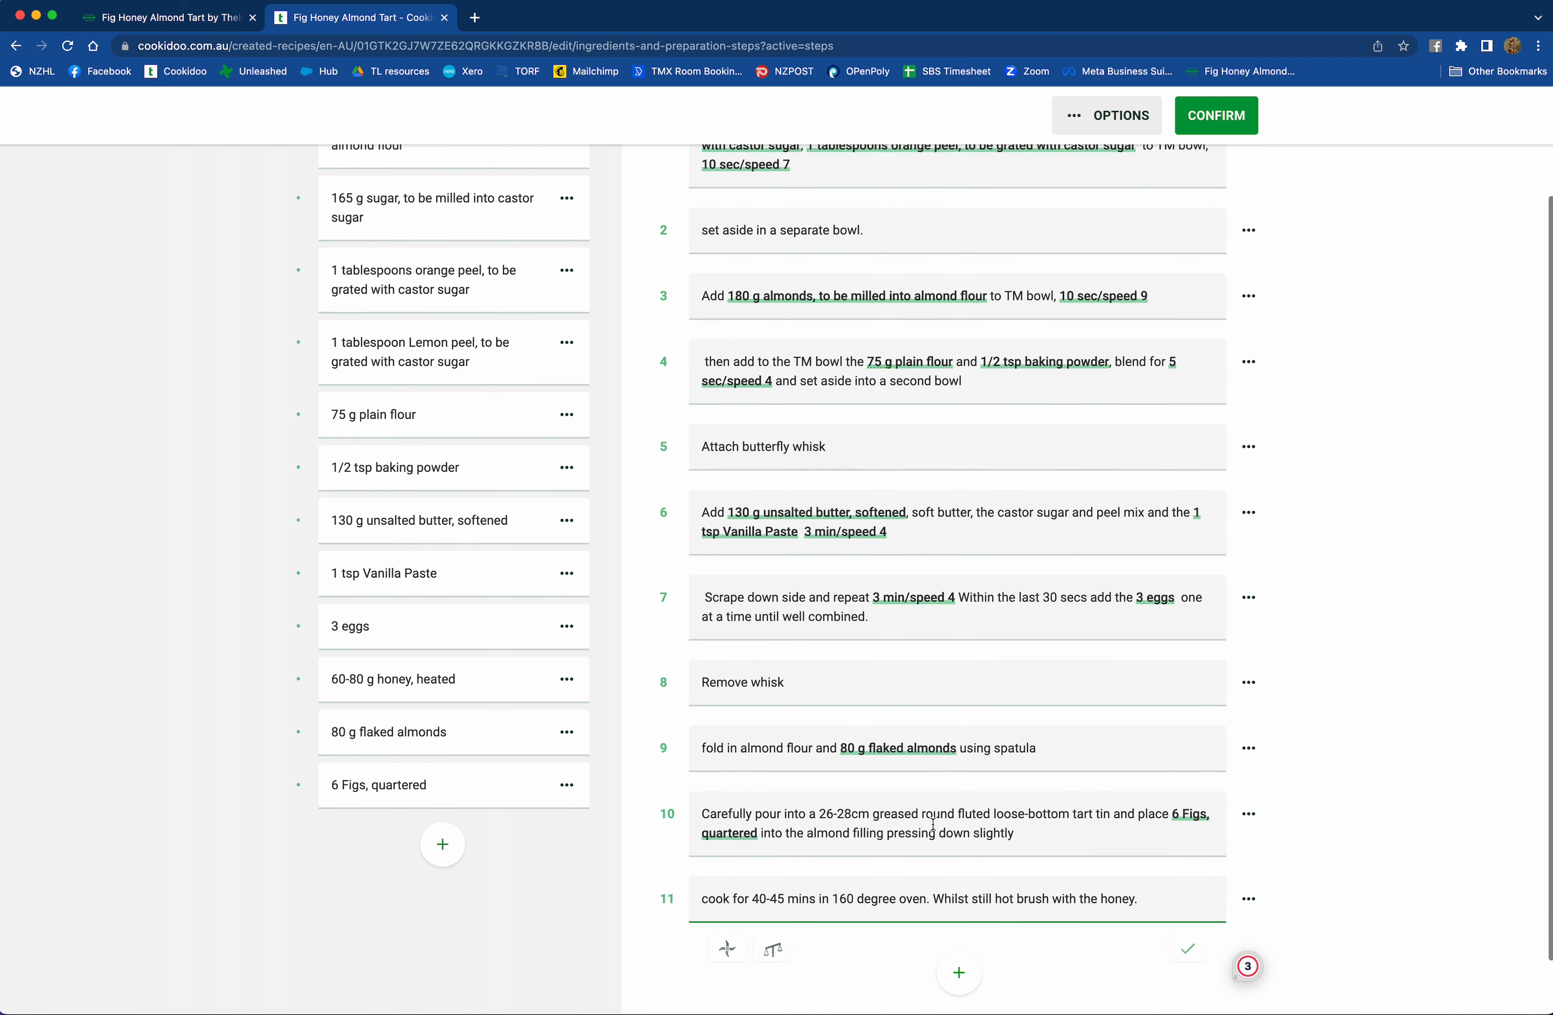
mouse_move(840, 897)
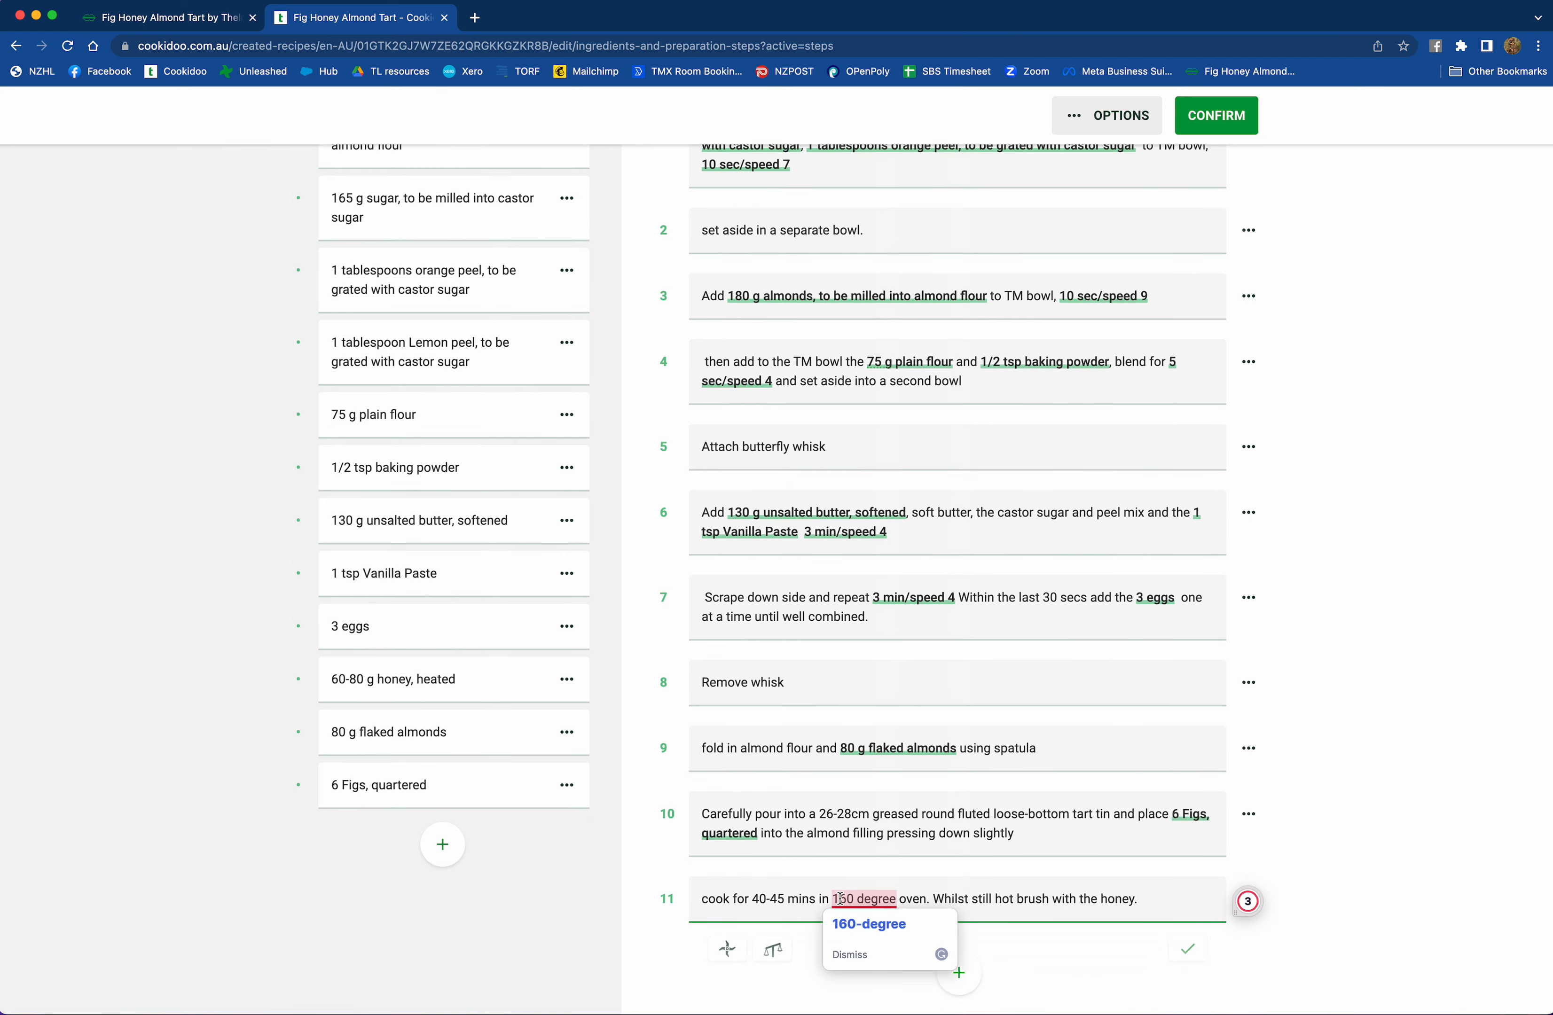
left_click(850, 955)
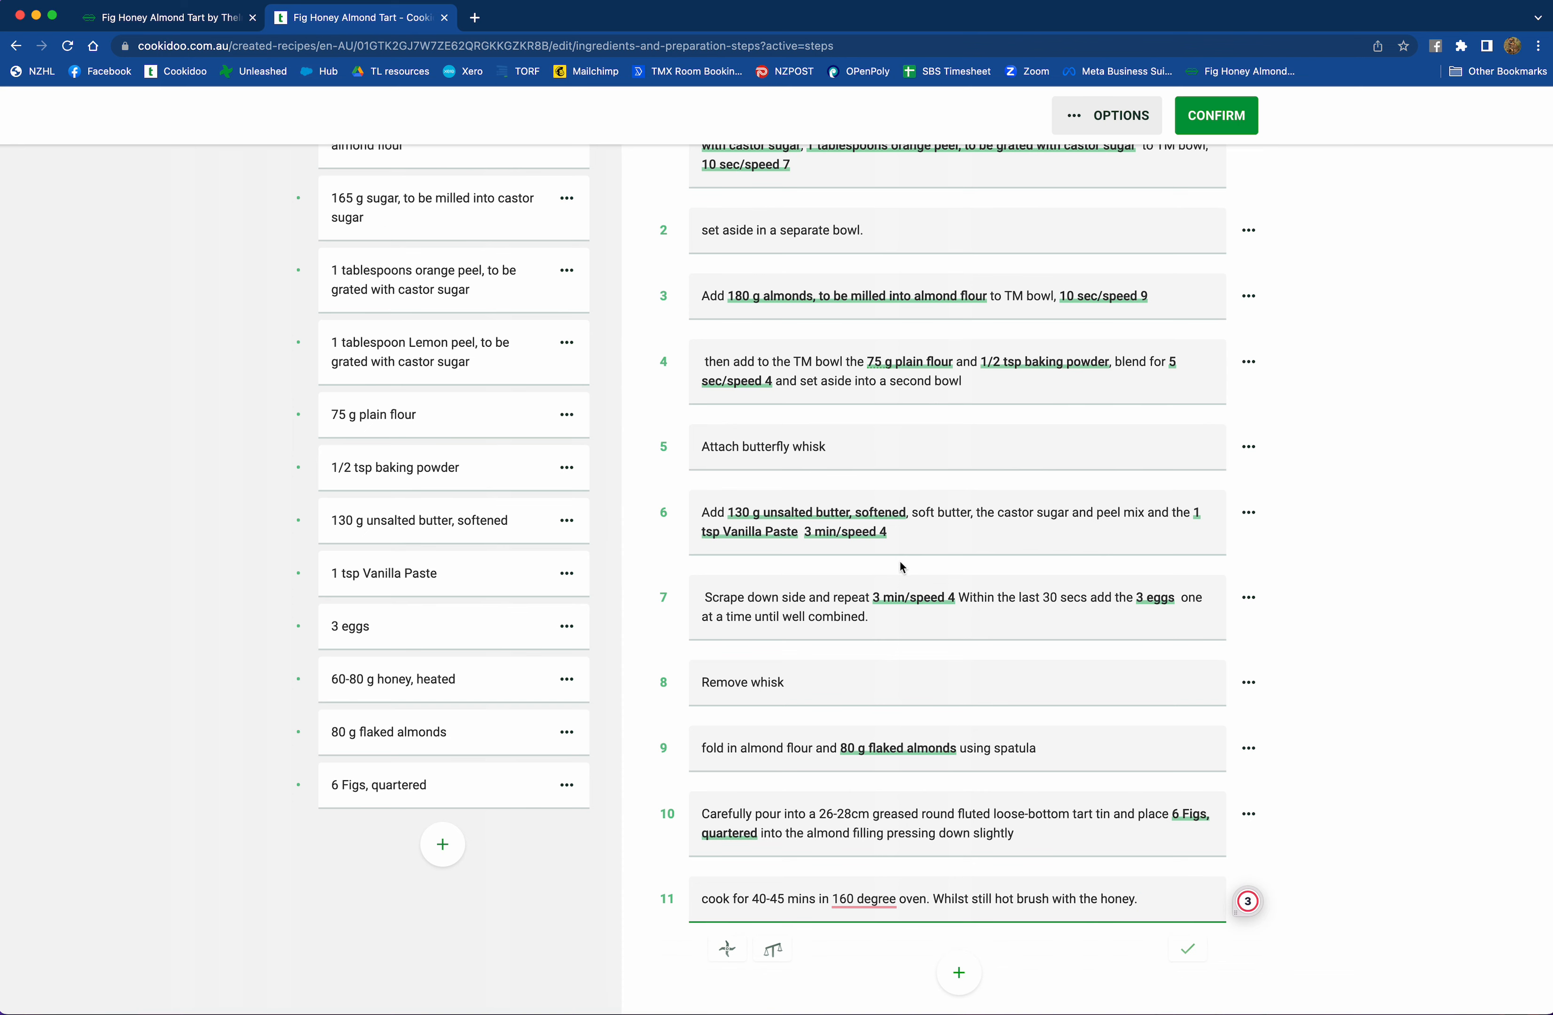
- Add "Preheat oven to 160" as a new step 1 ahead of the step that adds the sugar and peel
scroll(898, 558, "up", 2)
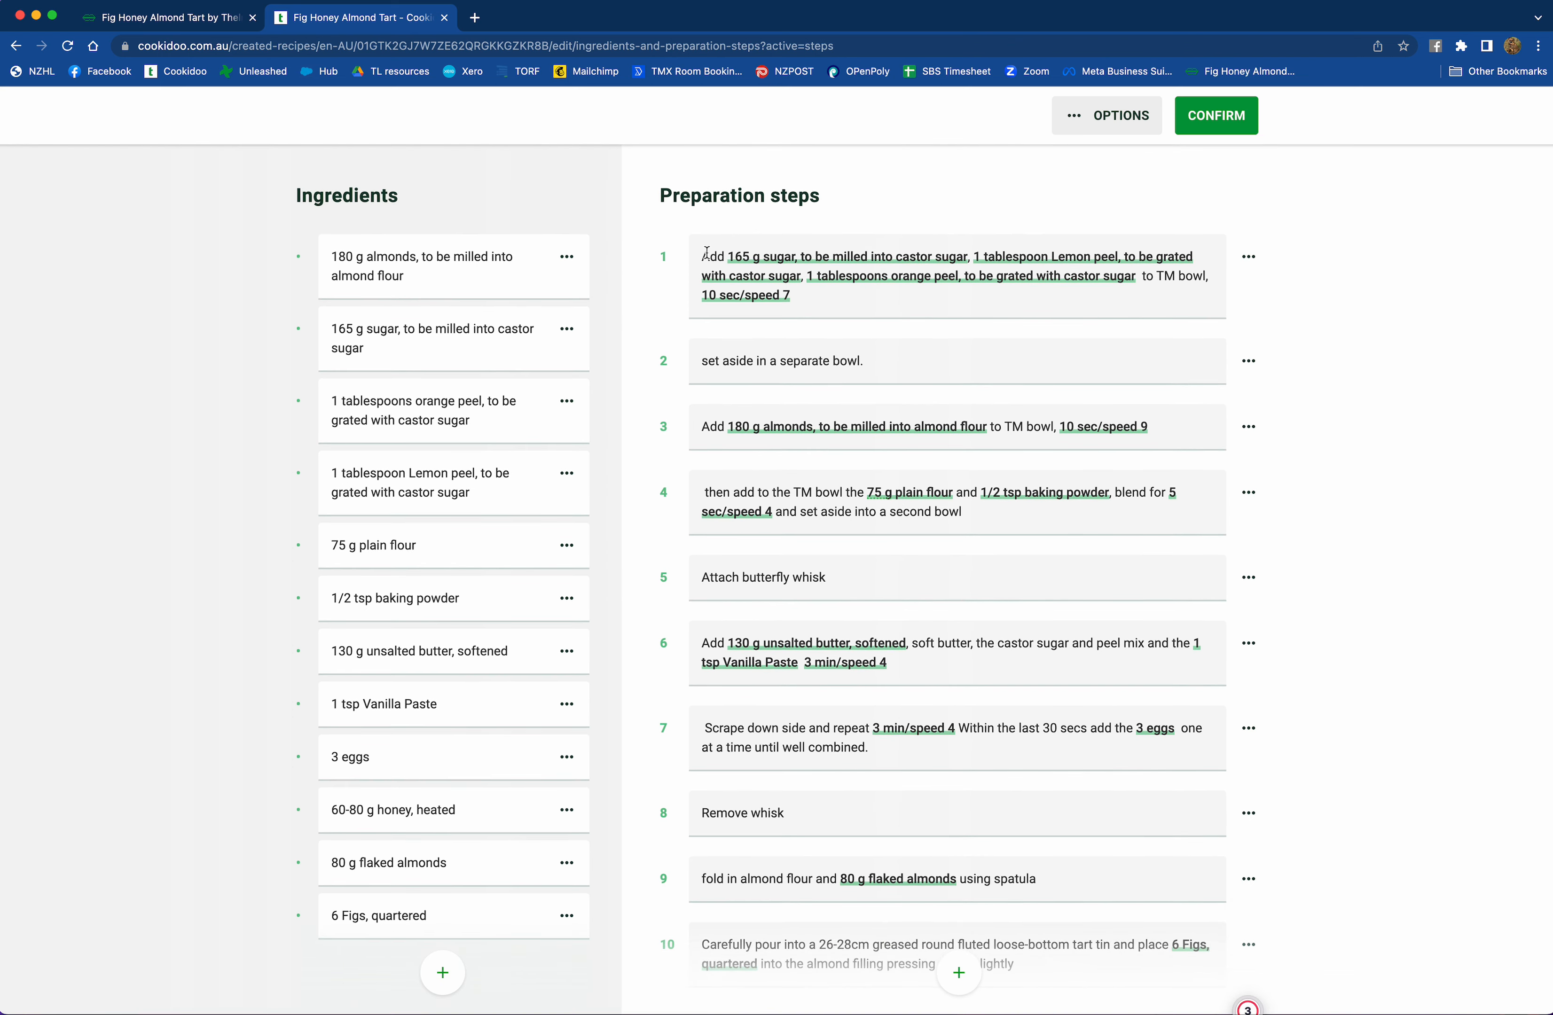
left_click(700, 254)
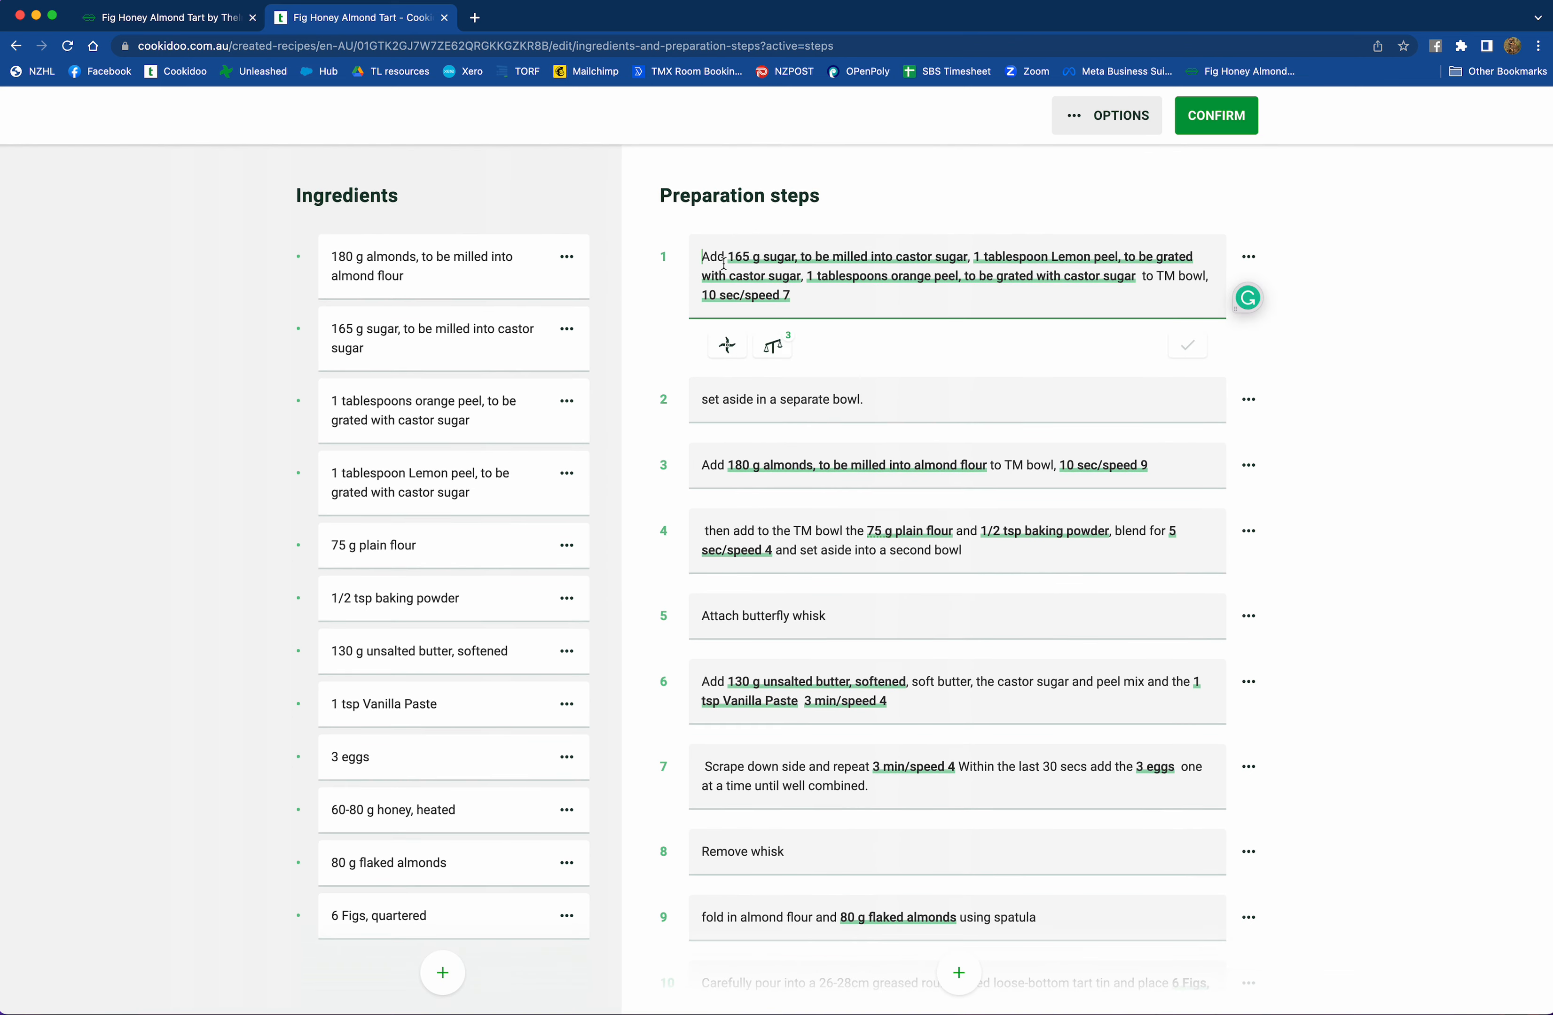
type("Pre")
type("heat oven to")
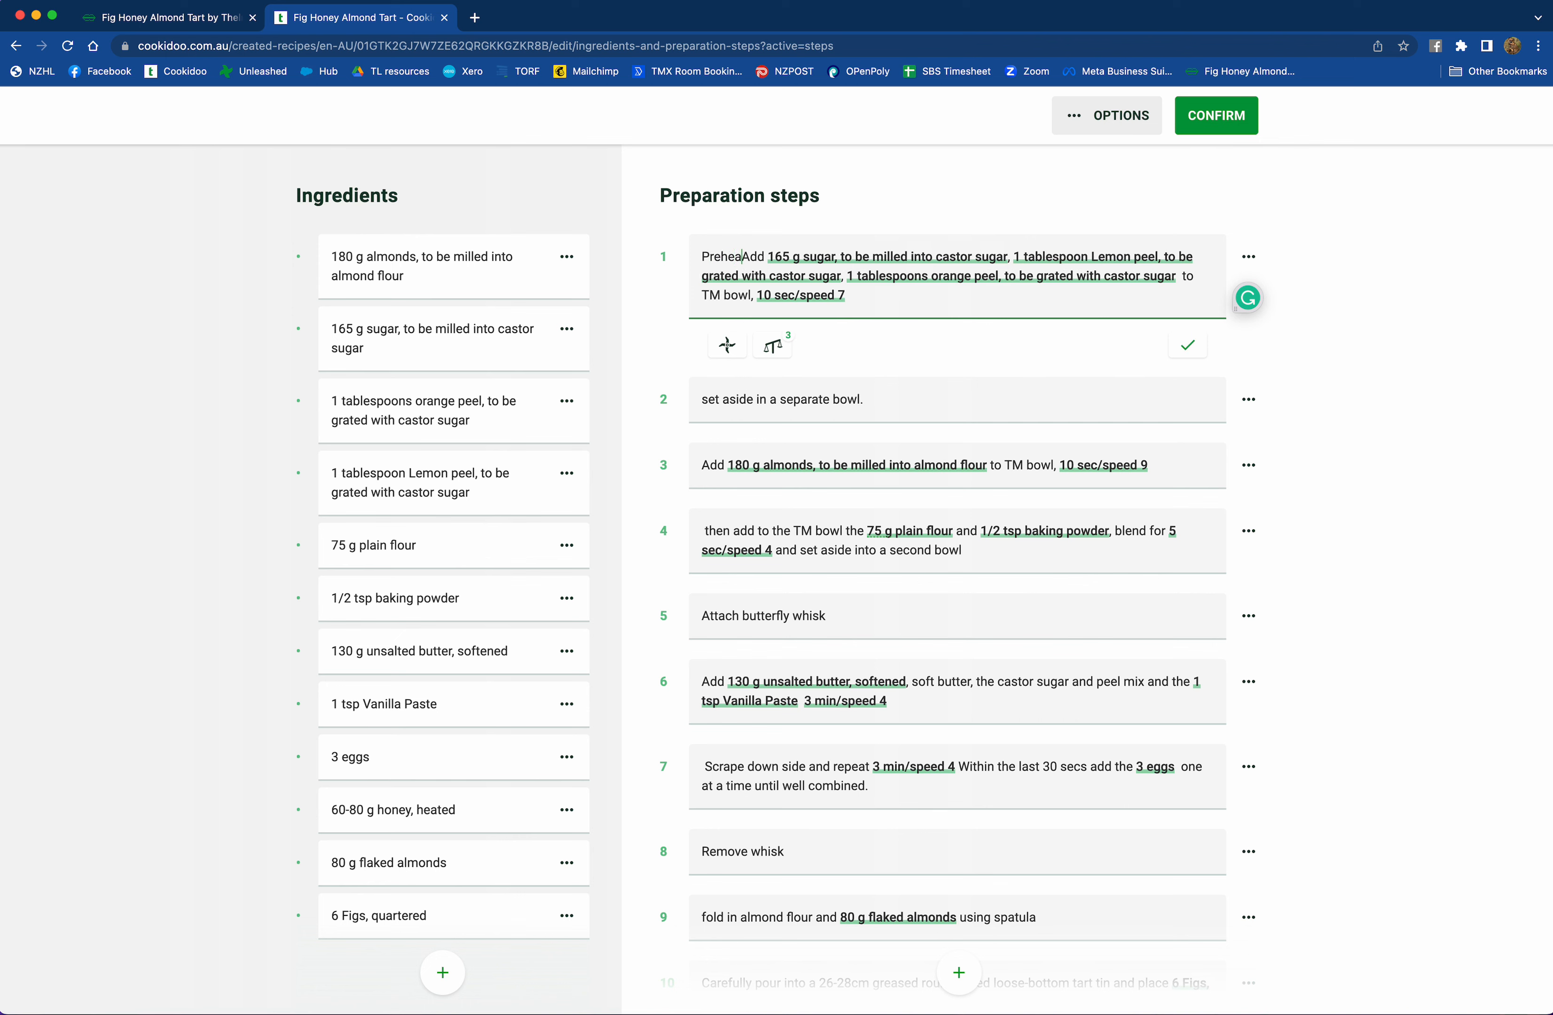
type(" 160")
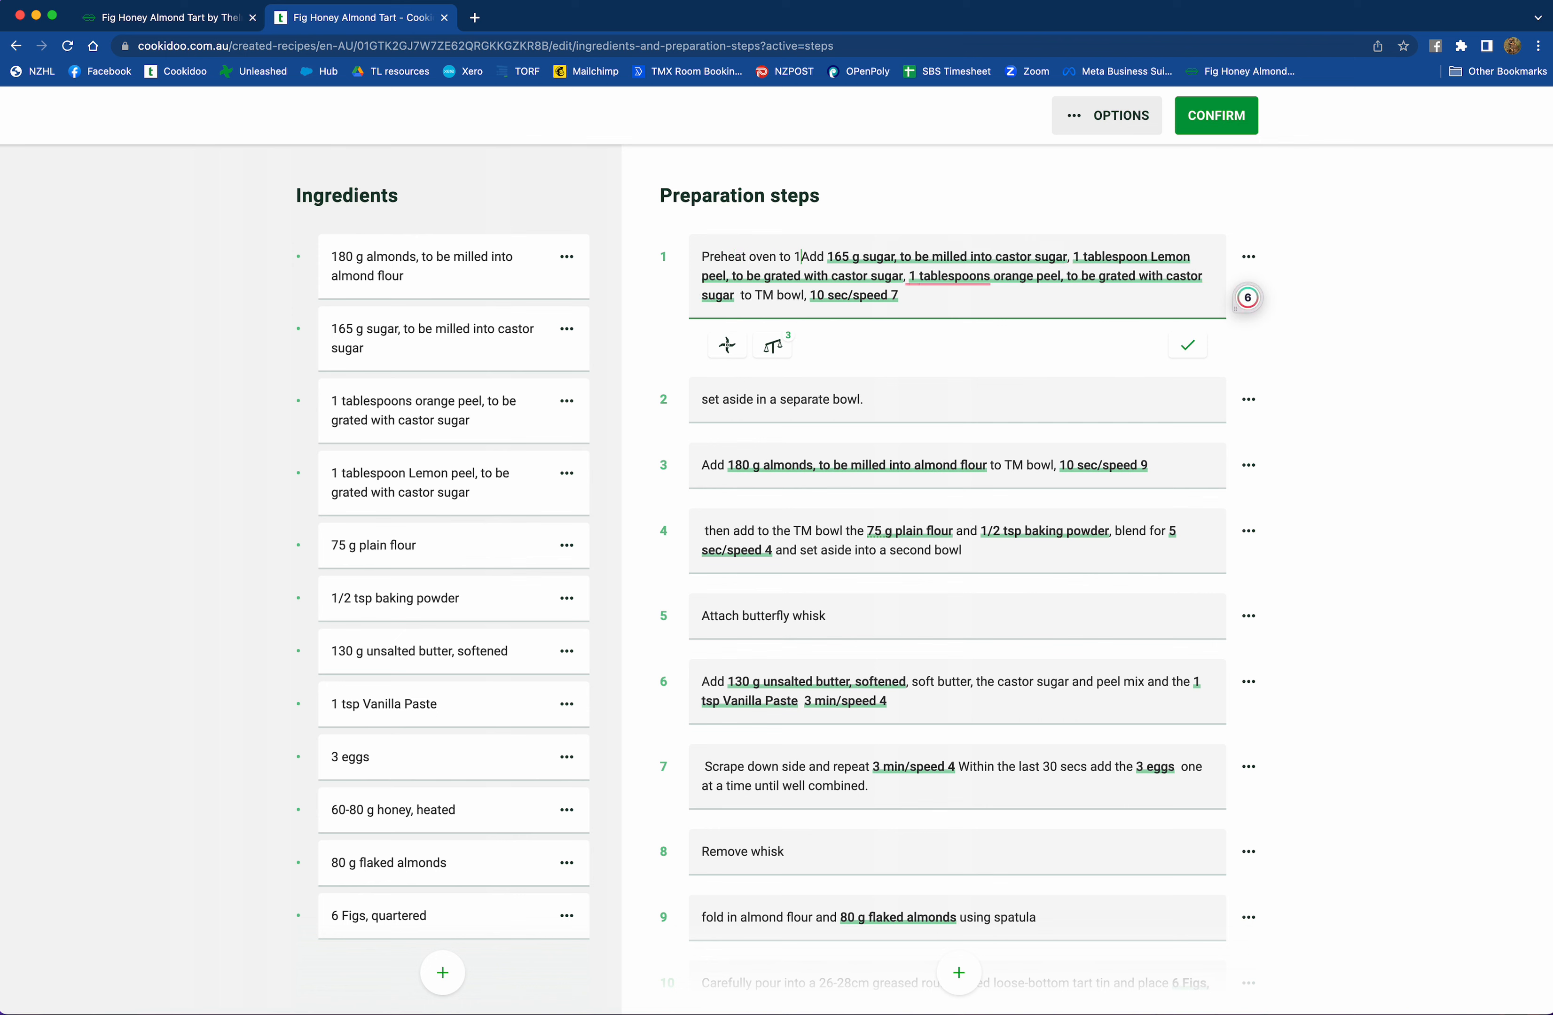
key("Return")
- Review the preparation steps, confirm them, and finish editing the Fig Honey Almond Tart recipe
scroll(839, 586, "down", 2)
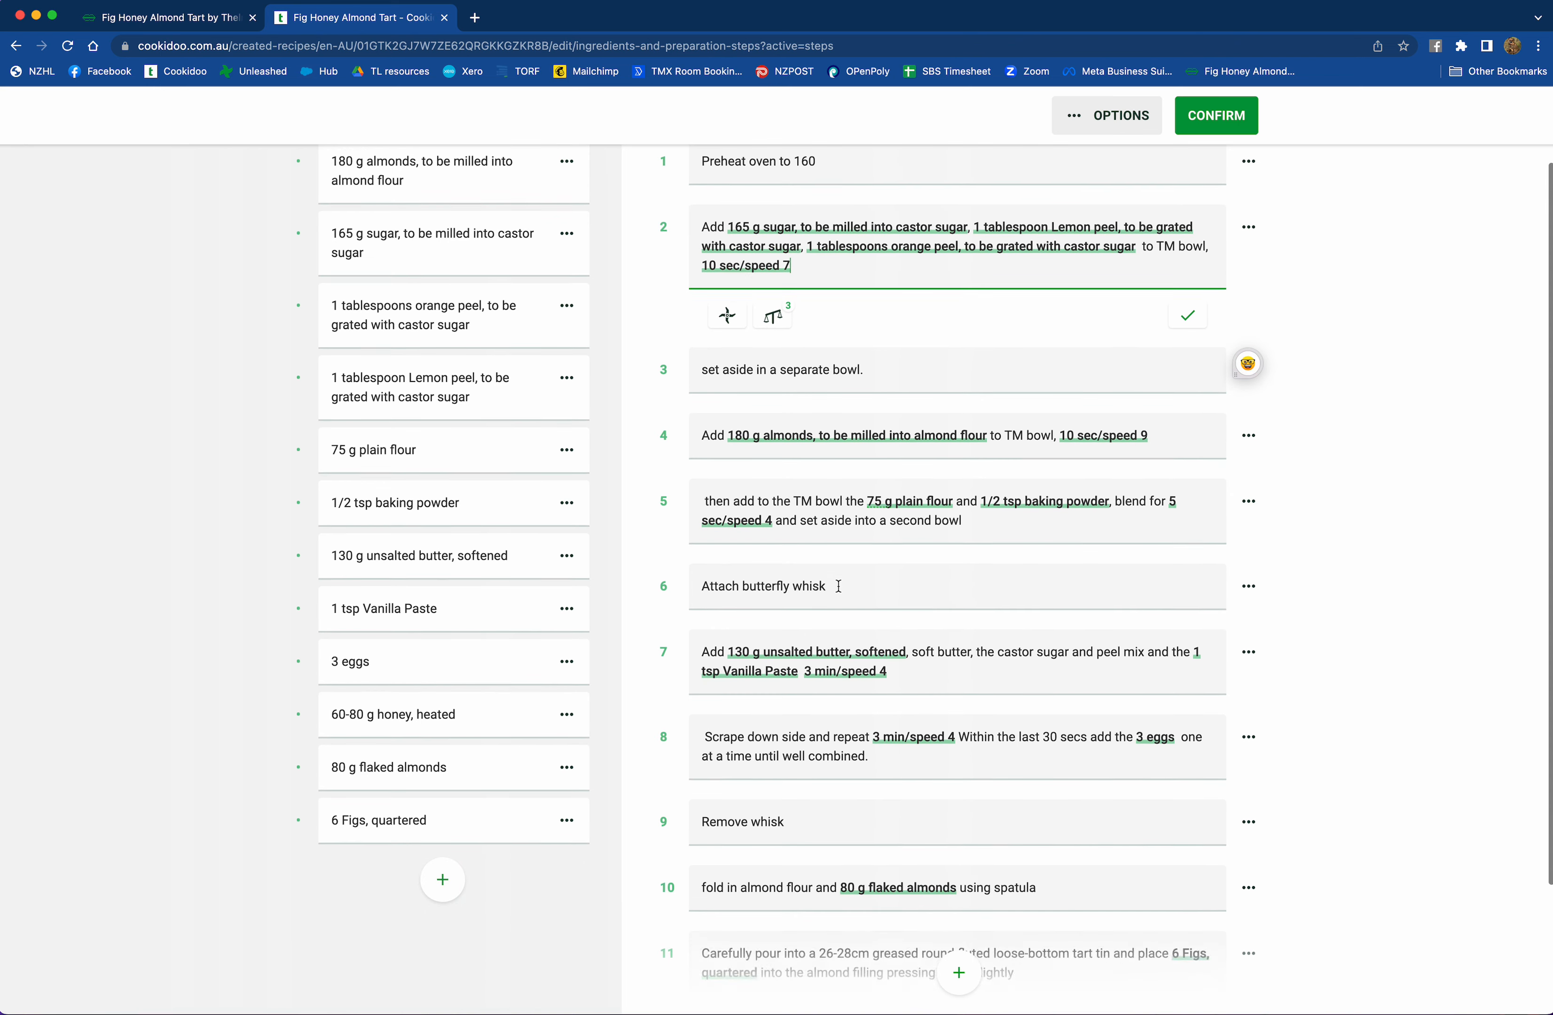
scroll(838, 586, "down", 3)
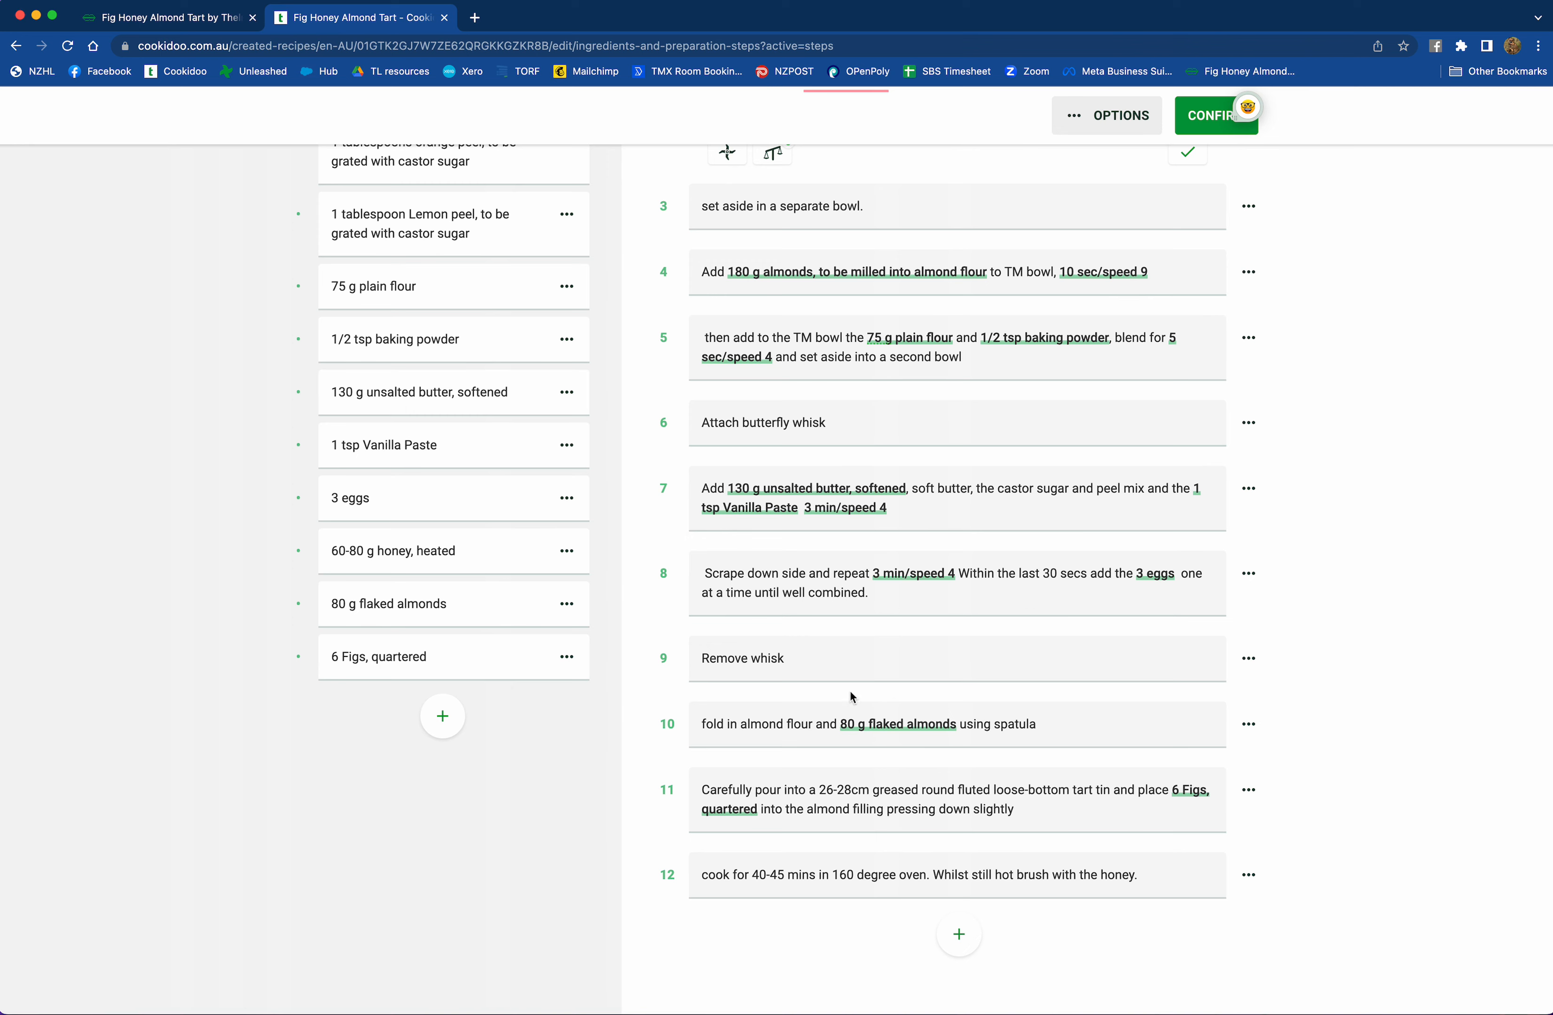
scroll(881, 690, "up", 5)
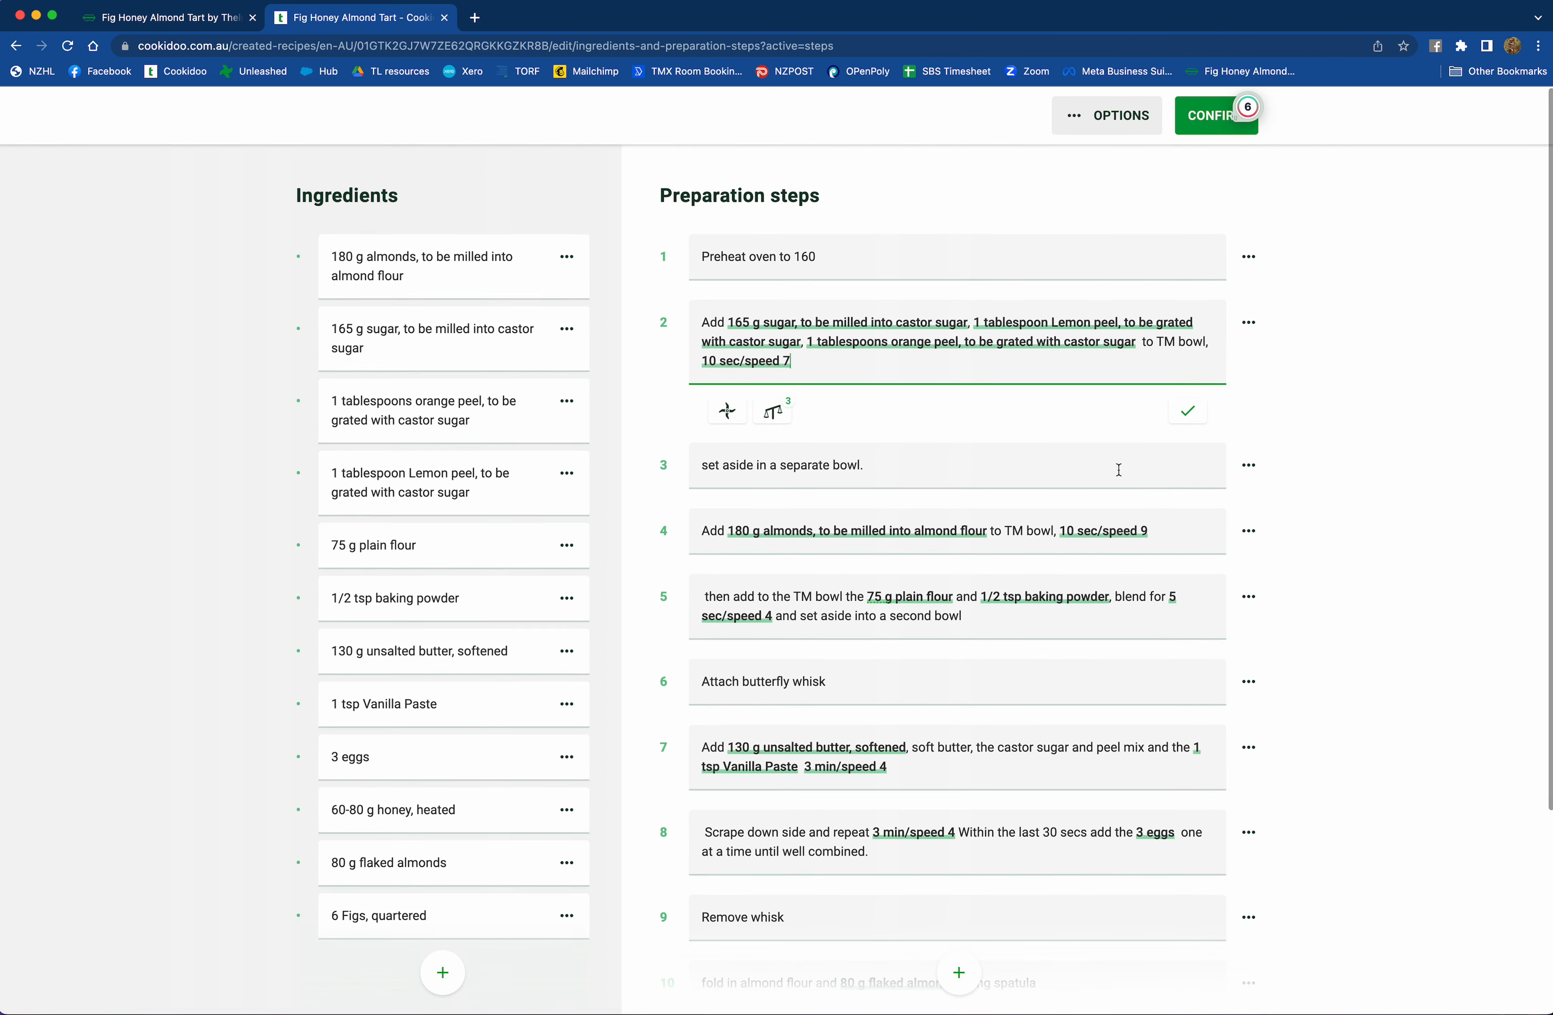
left_click(1221, 125)
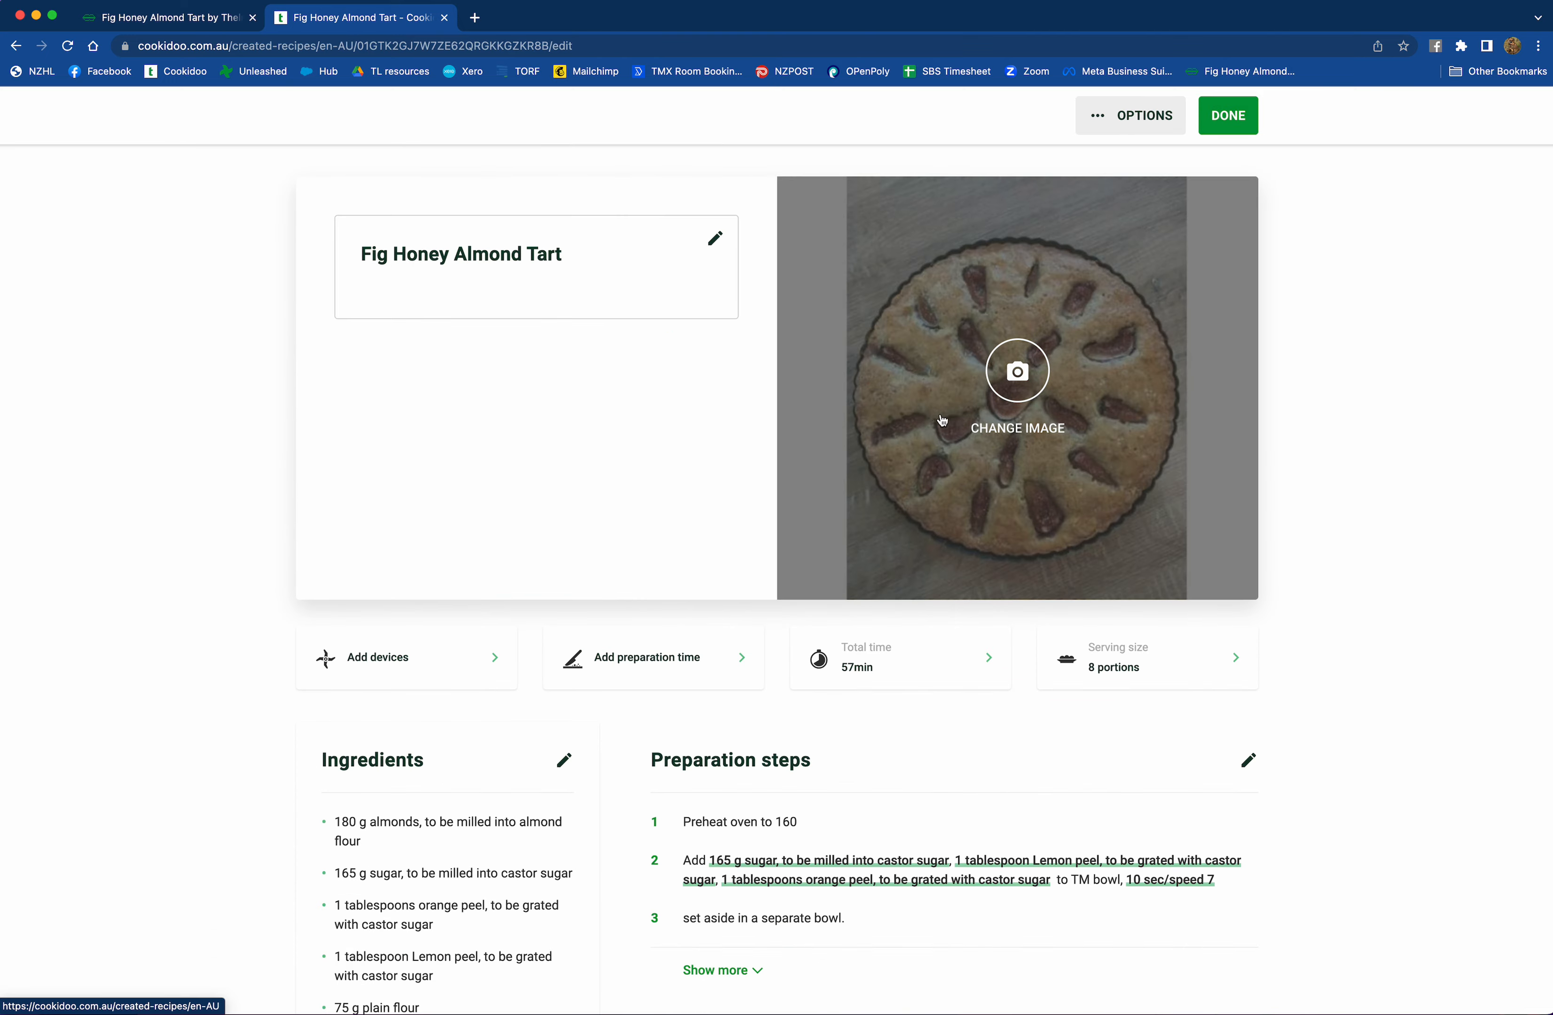
left_click(1227, 116)
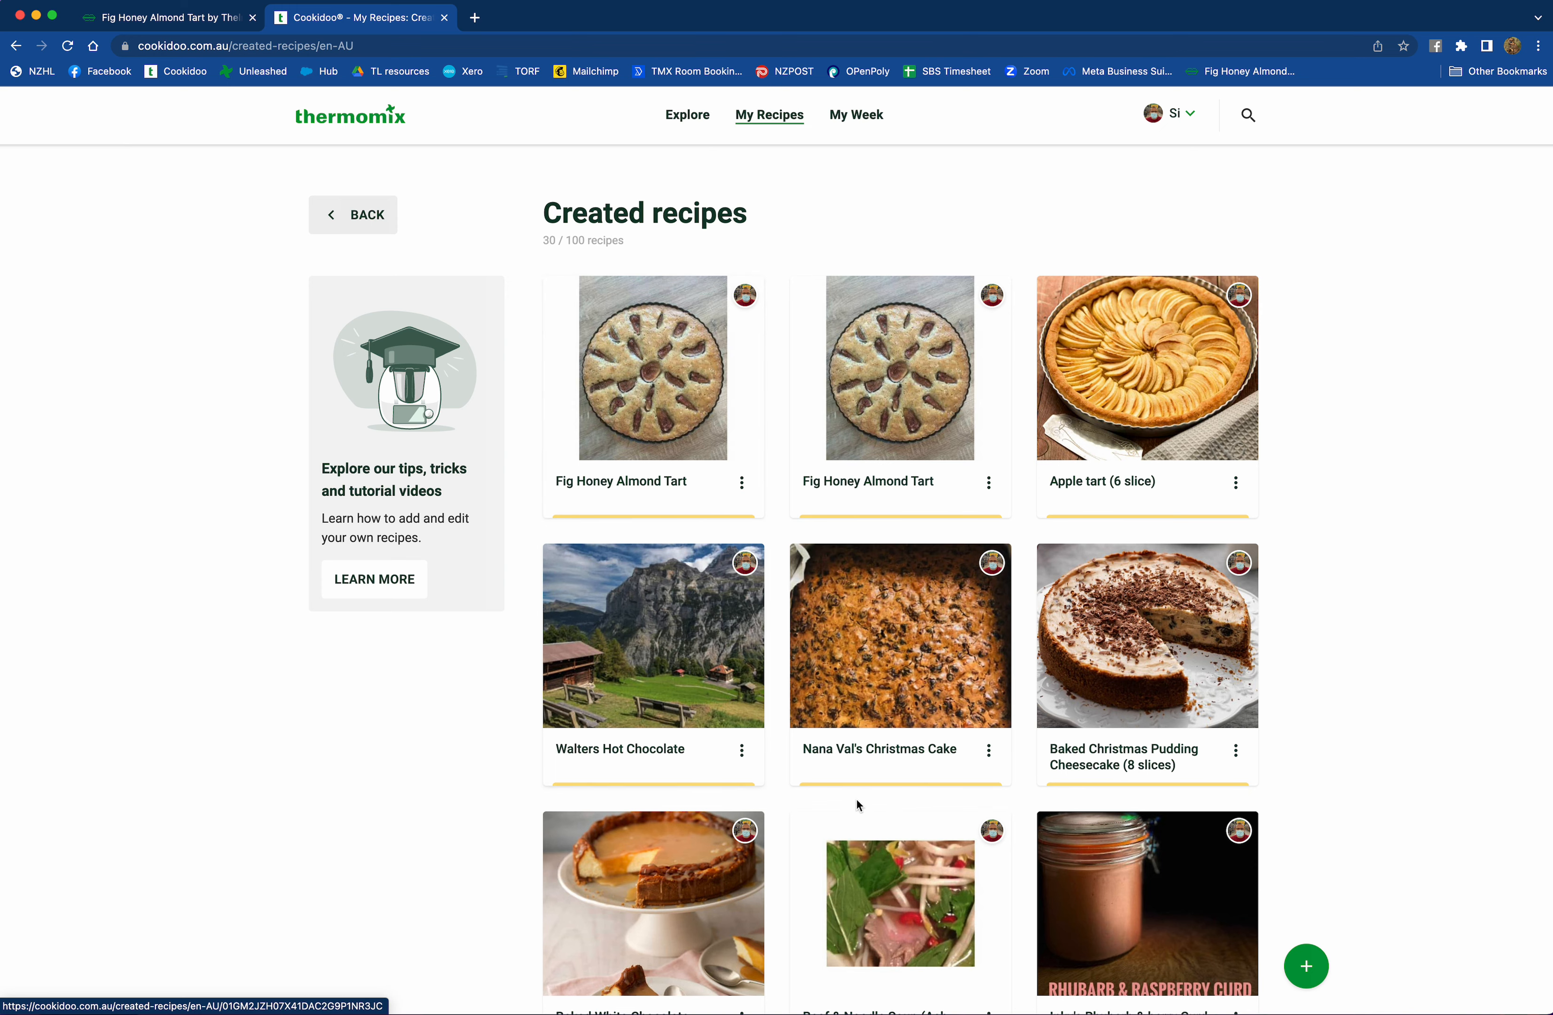
- Look through the recipes in the created recipes collection
scroll(857, 801, "down", 7)
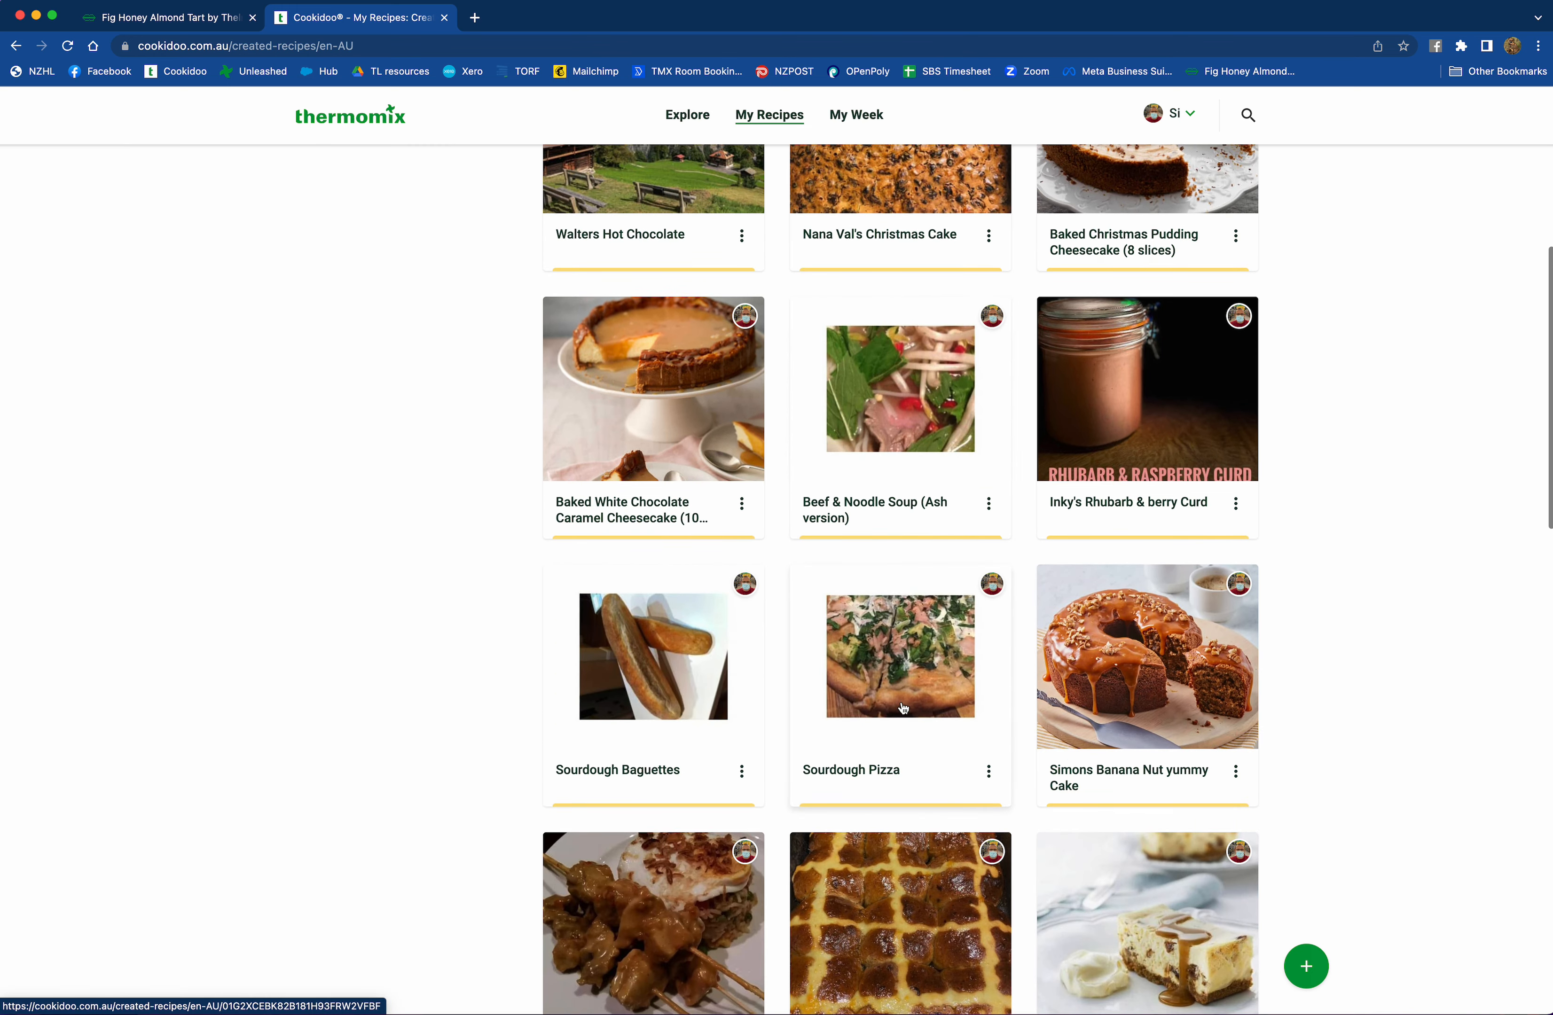
scroll(899, 699, "down", 6)
scroll(903, 708, "down", 11)
scroll(830, 532, "up", 13)
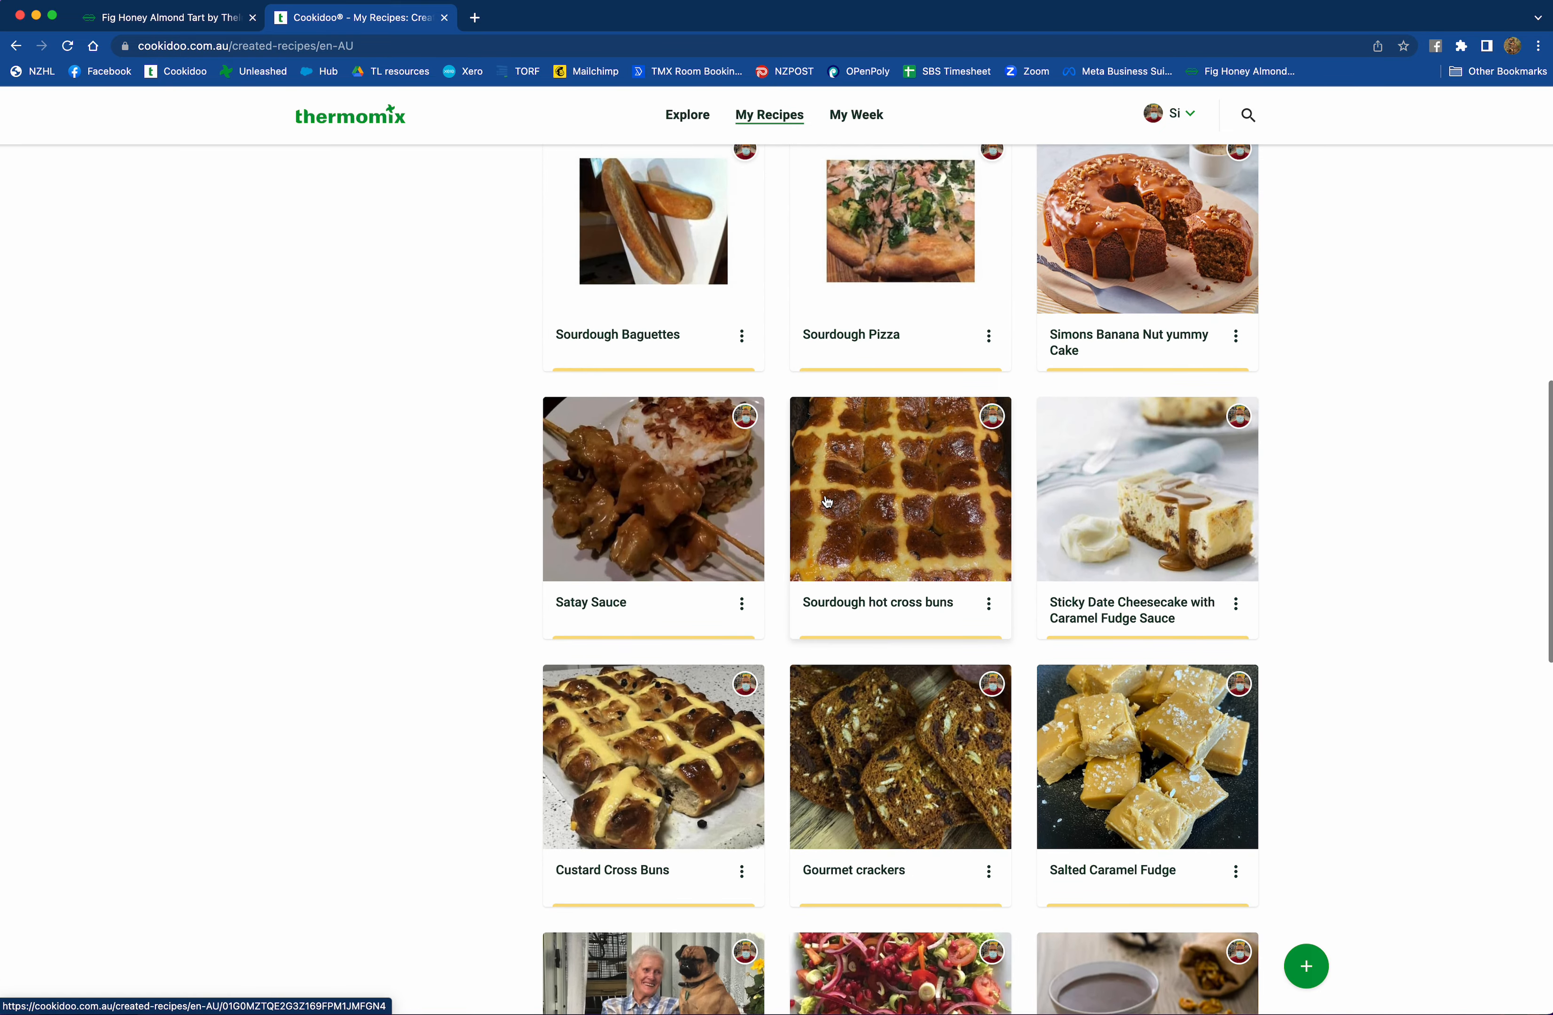
scroll(830, 533, "up", 2)
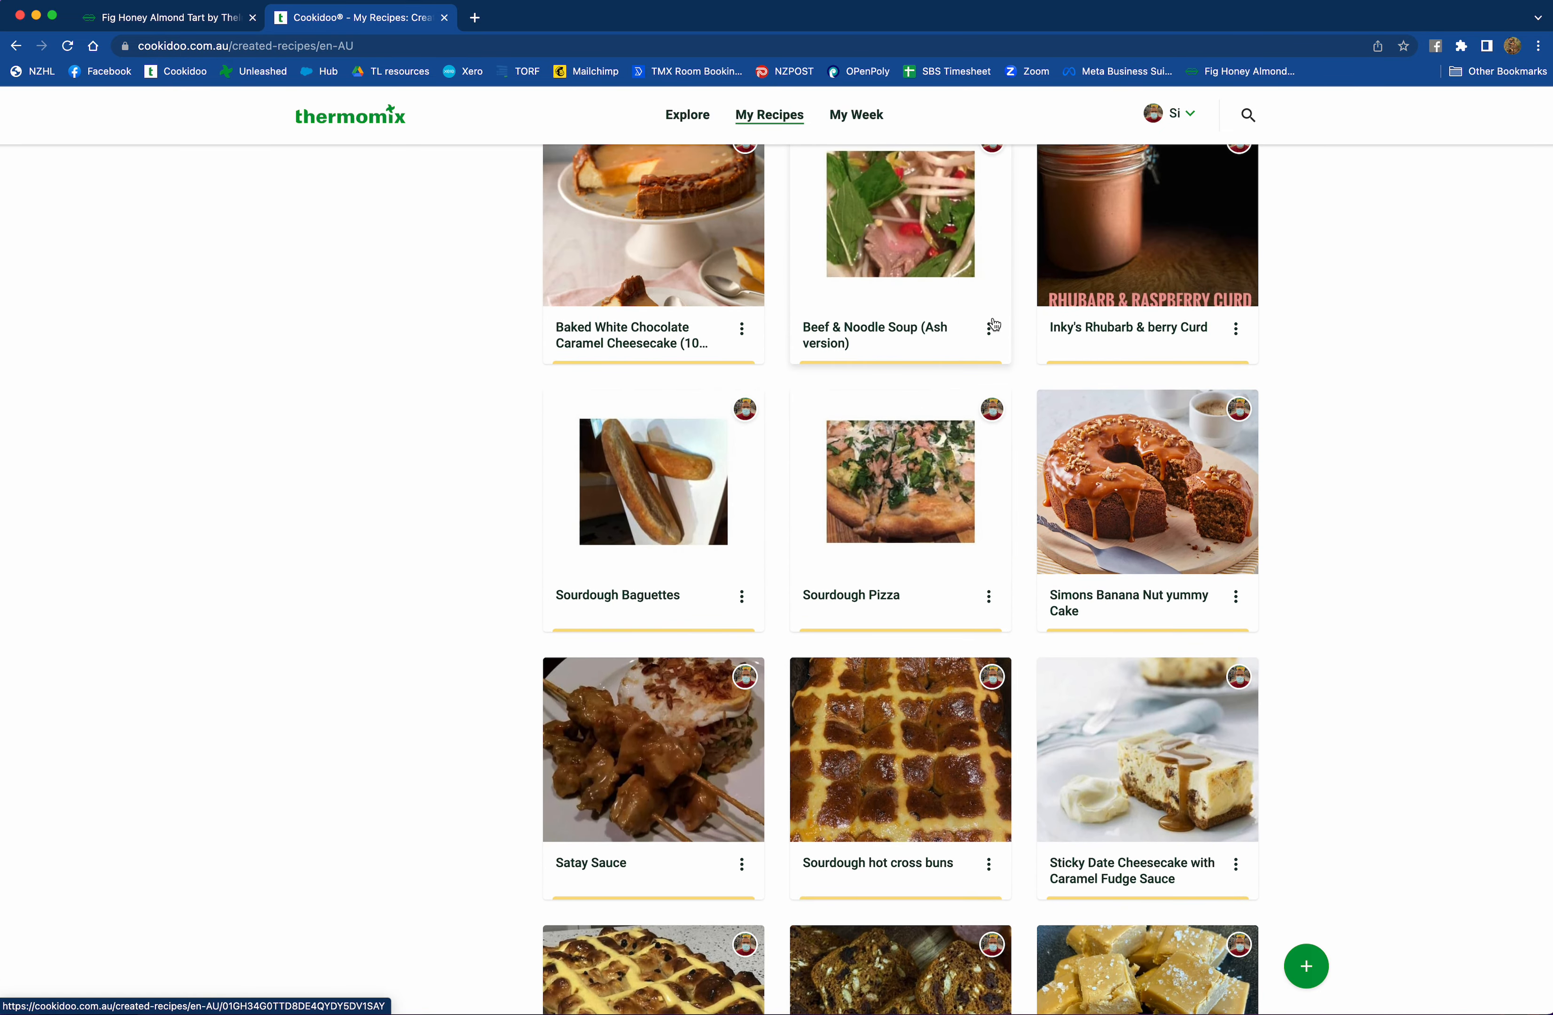